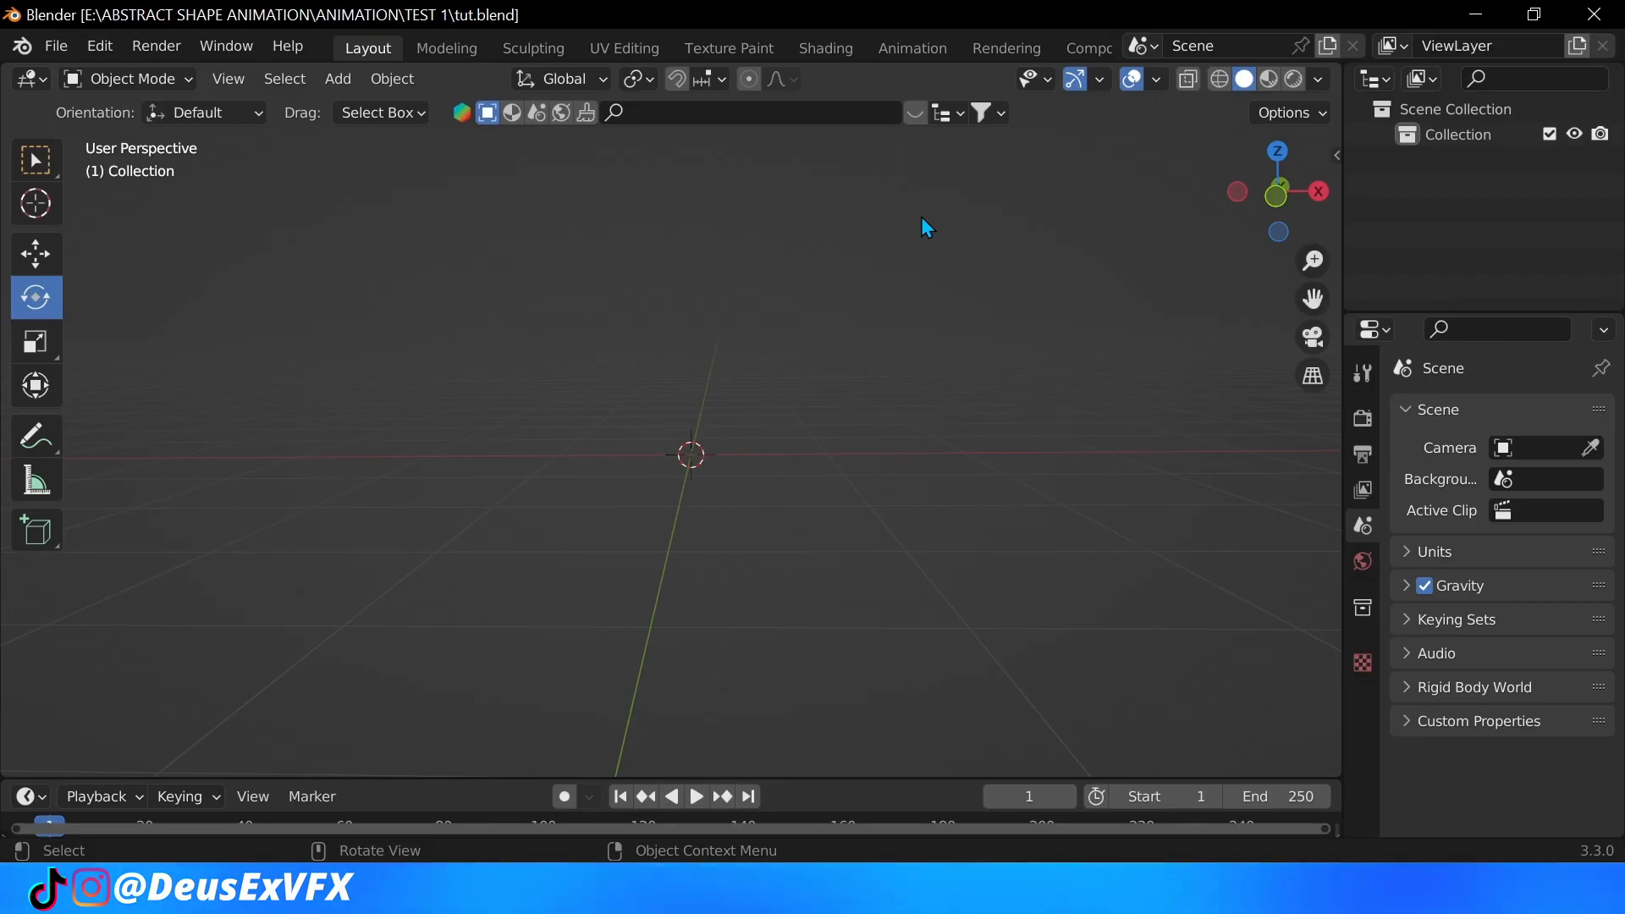
Step: Add a UV sphere to the scene and shade it smooth
key("shift+a")
mouse_move(795, 217)
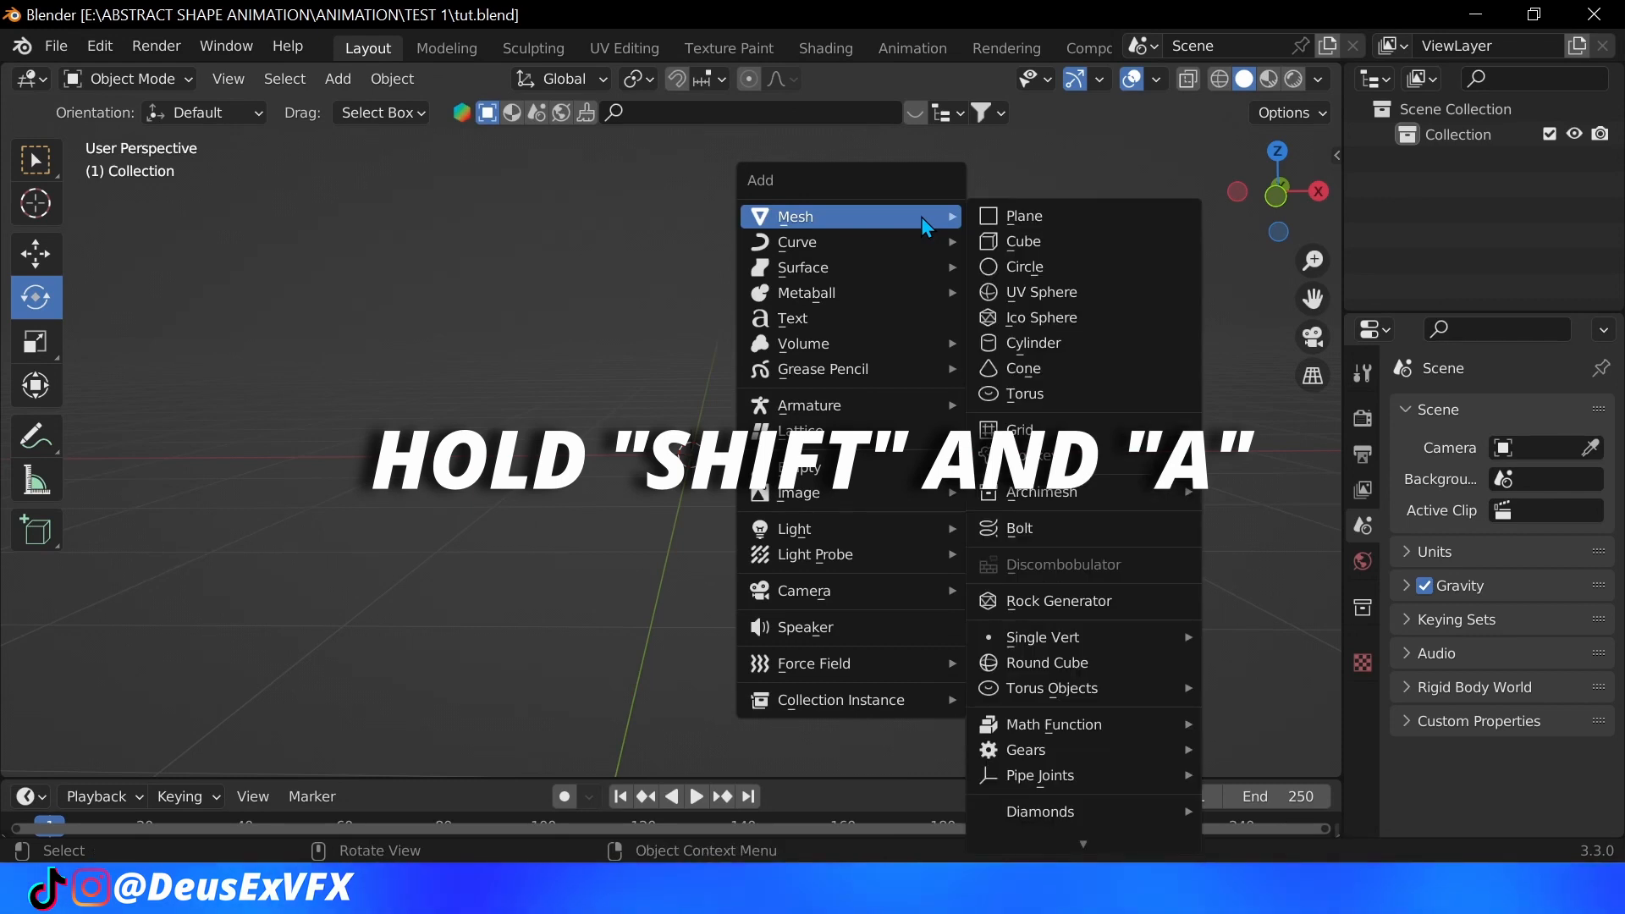
key("Escape")
left_click(336, 79)
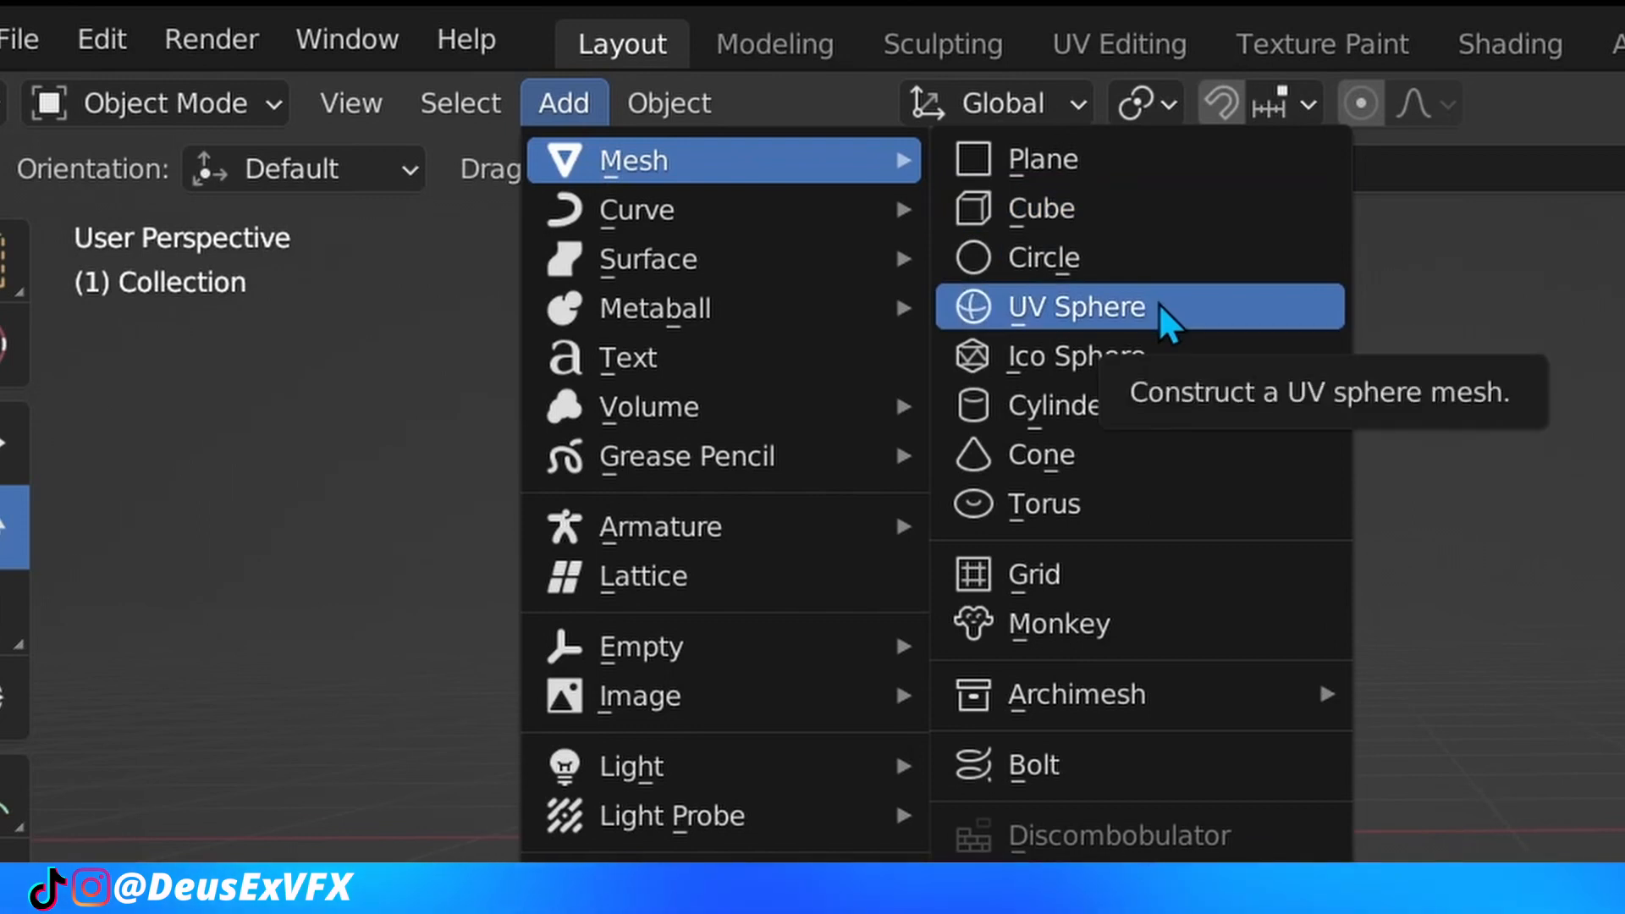
left_click(1076, 306)
scroll(819, 412, "up", 3)
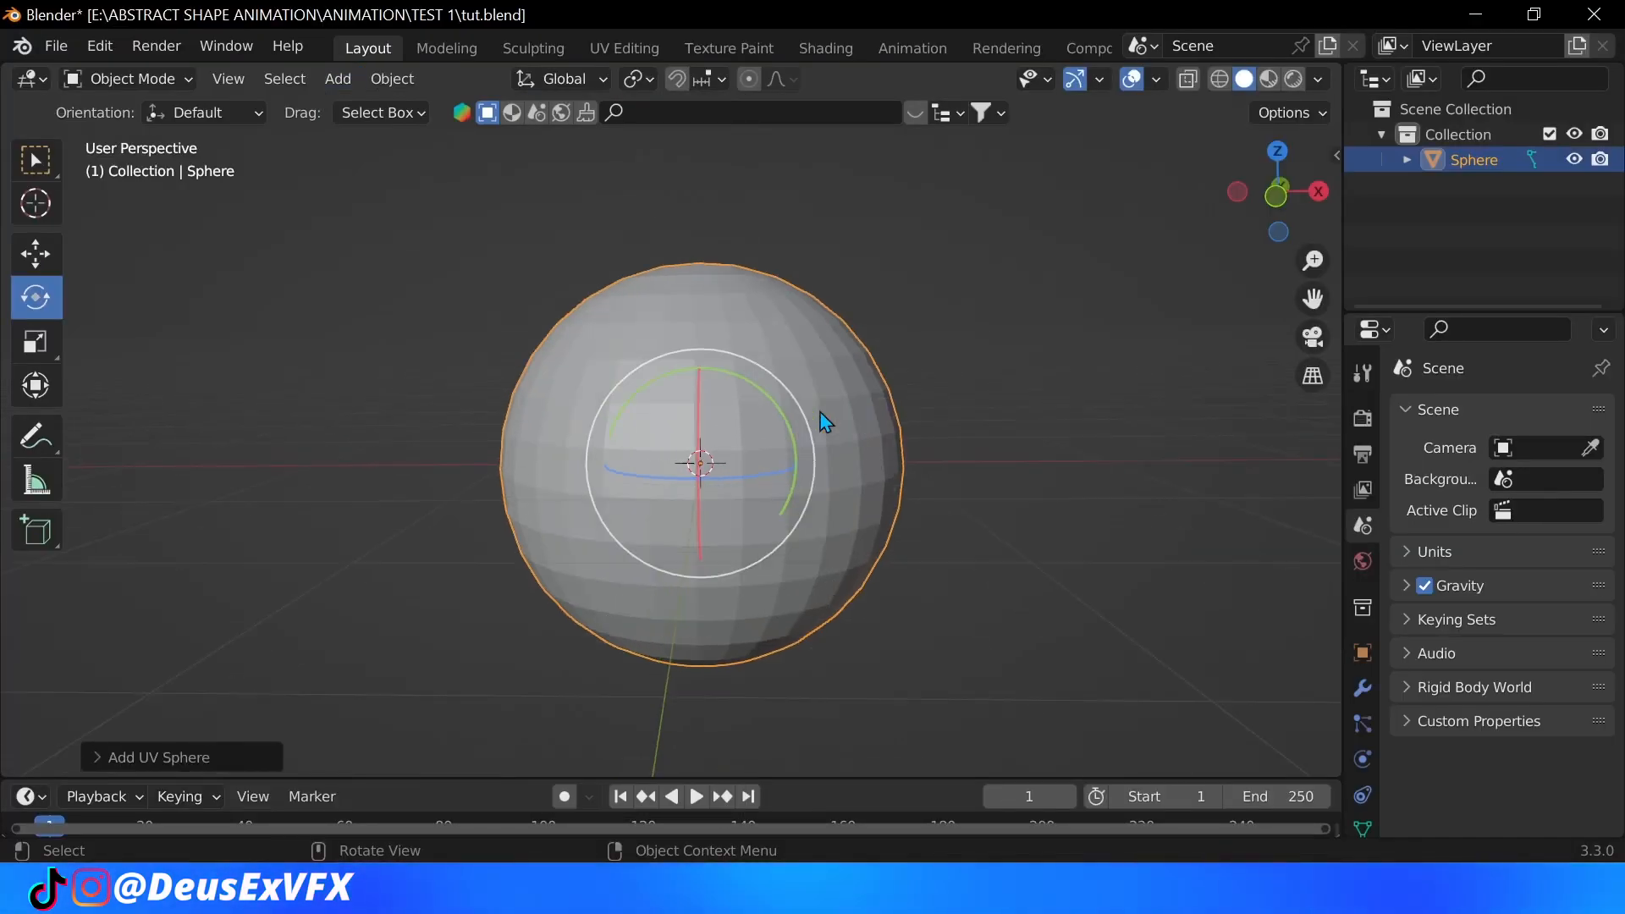
scroll(819, 411, "up", 1)
right_click(824, 387)
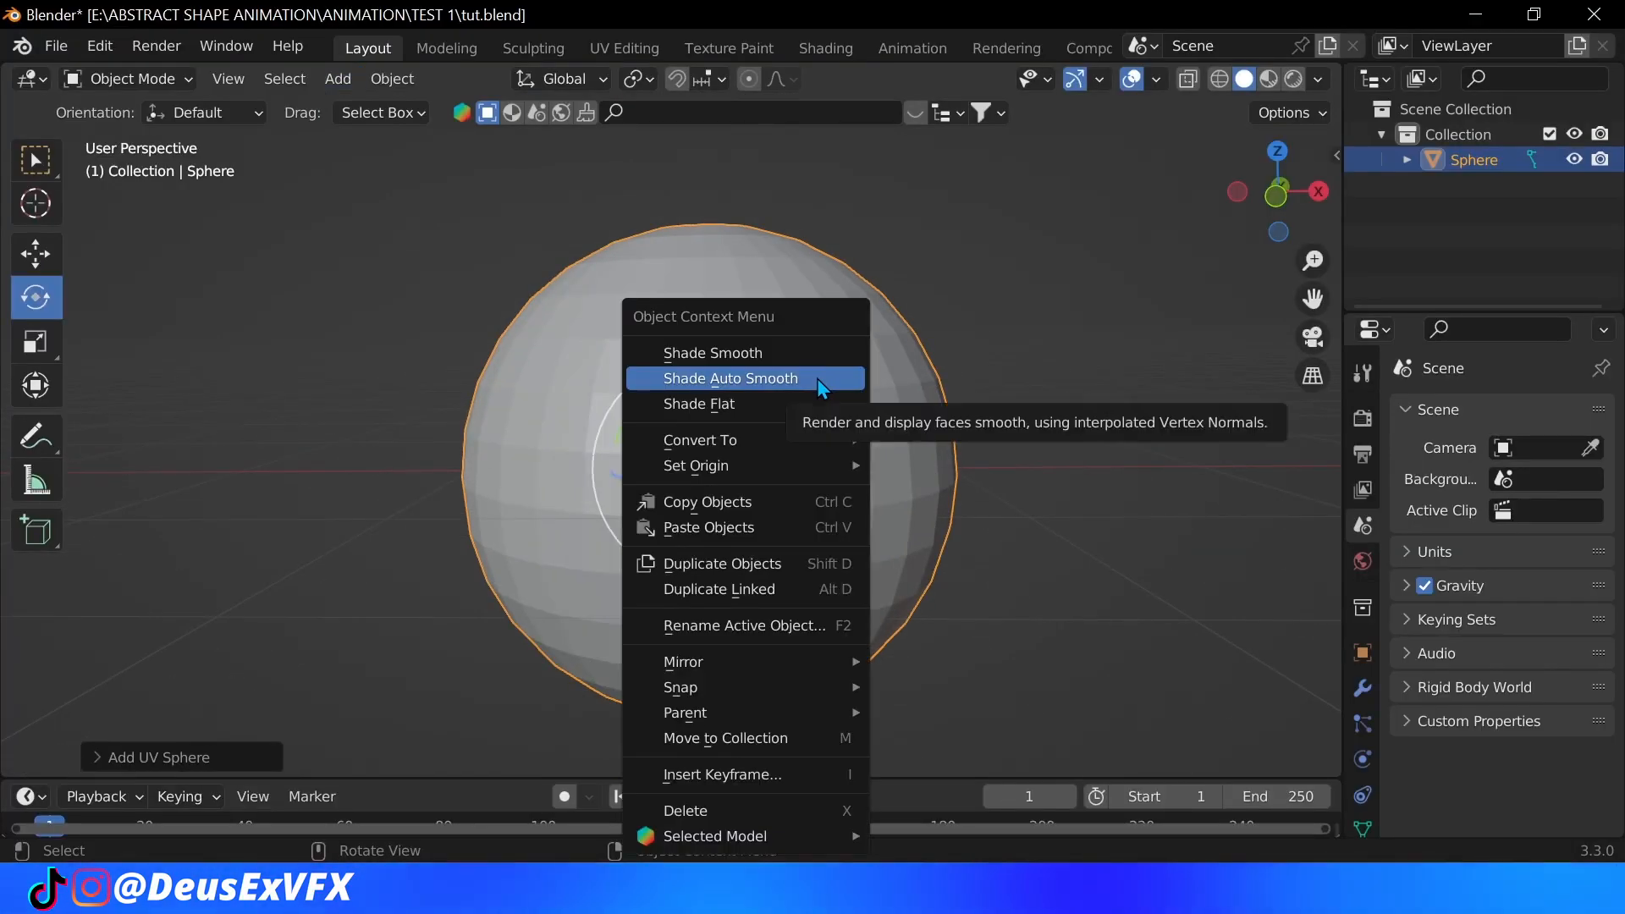
left_click(787, 362)
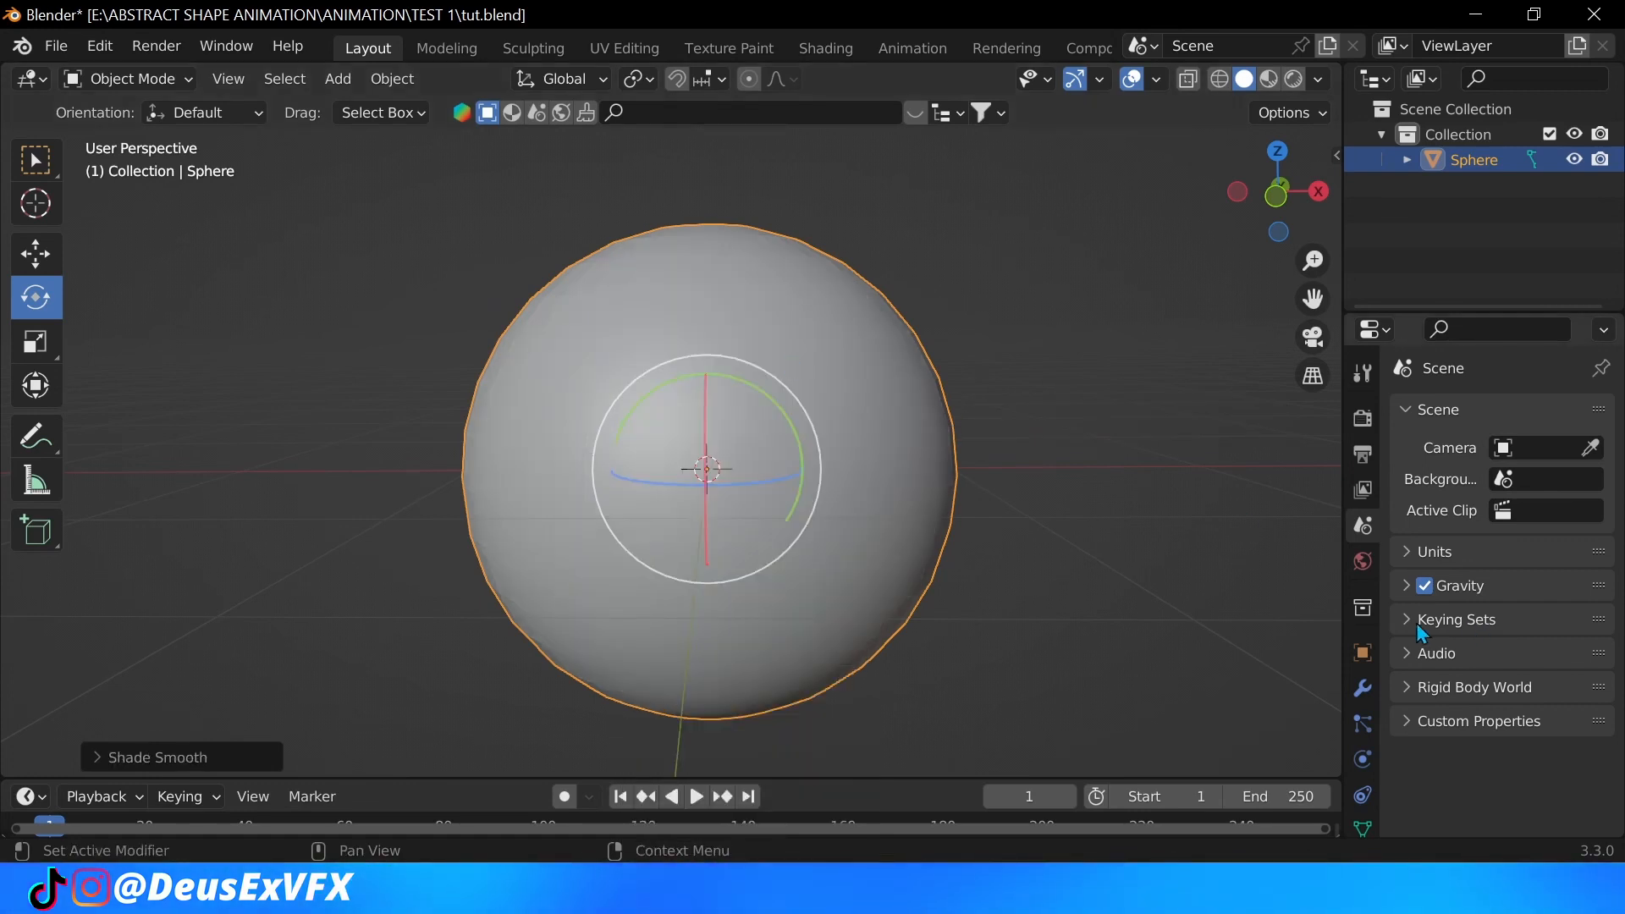
Step: Give the sphere a Subdivision Surface modifier at level 3 for viewport and render
left_click(1365, 692)
left_click(1489, 414)
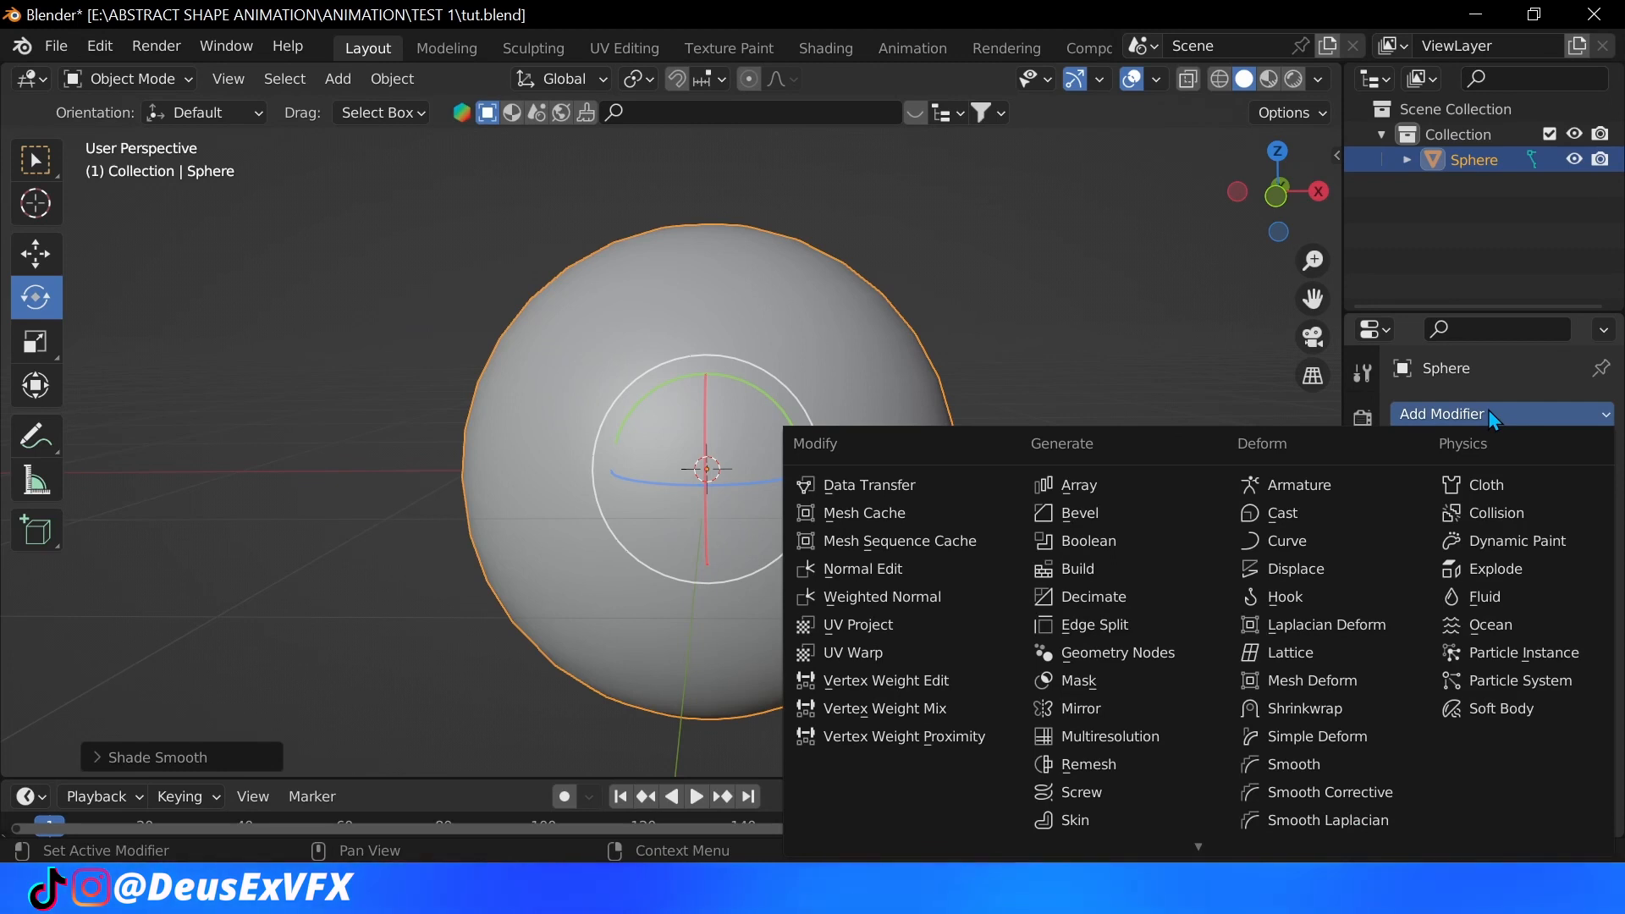
scroll(1128, 722, "down", 1)
scroll(1127, 721, "down", 1)
scroll(1128, 725, "down", 3)
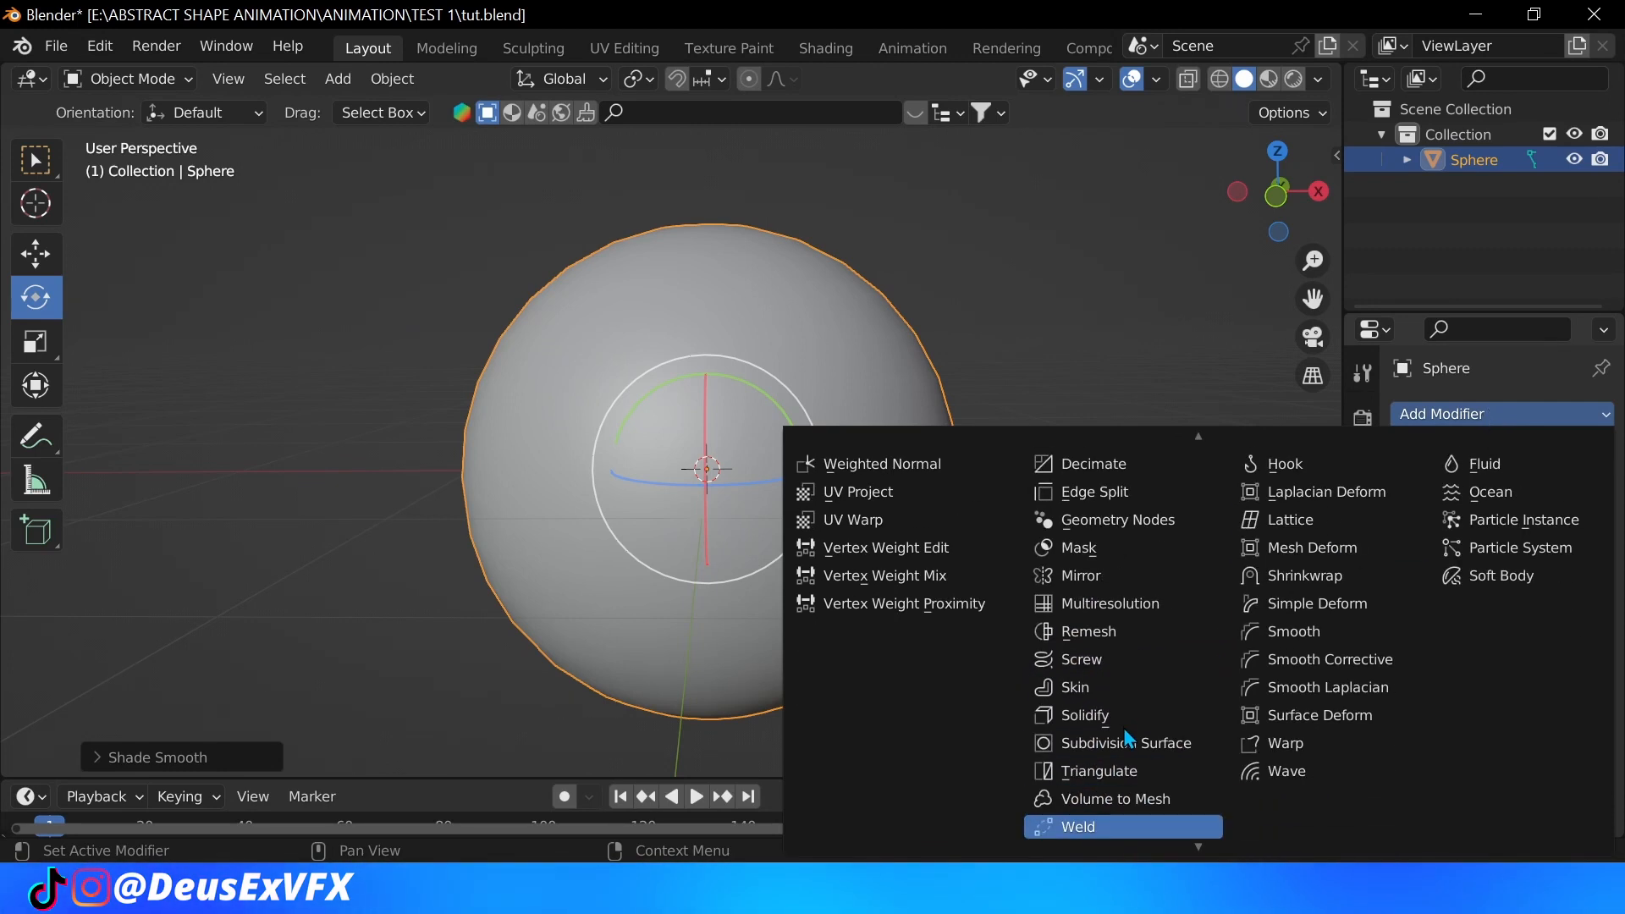
left_click(1126, 744)
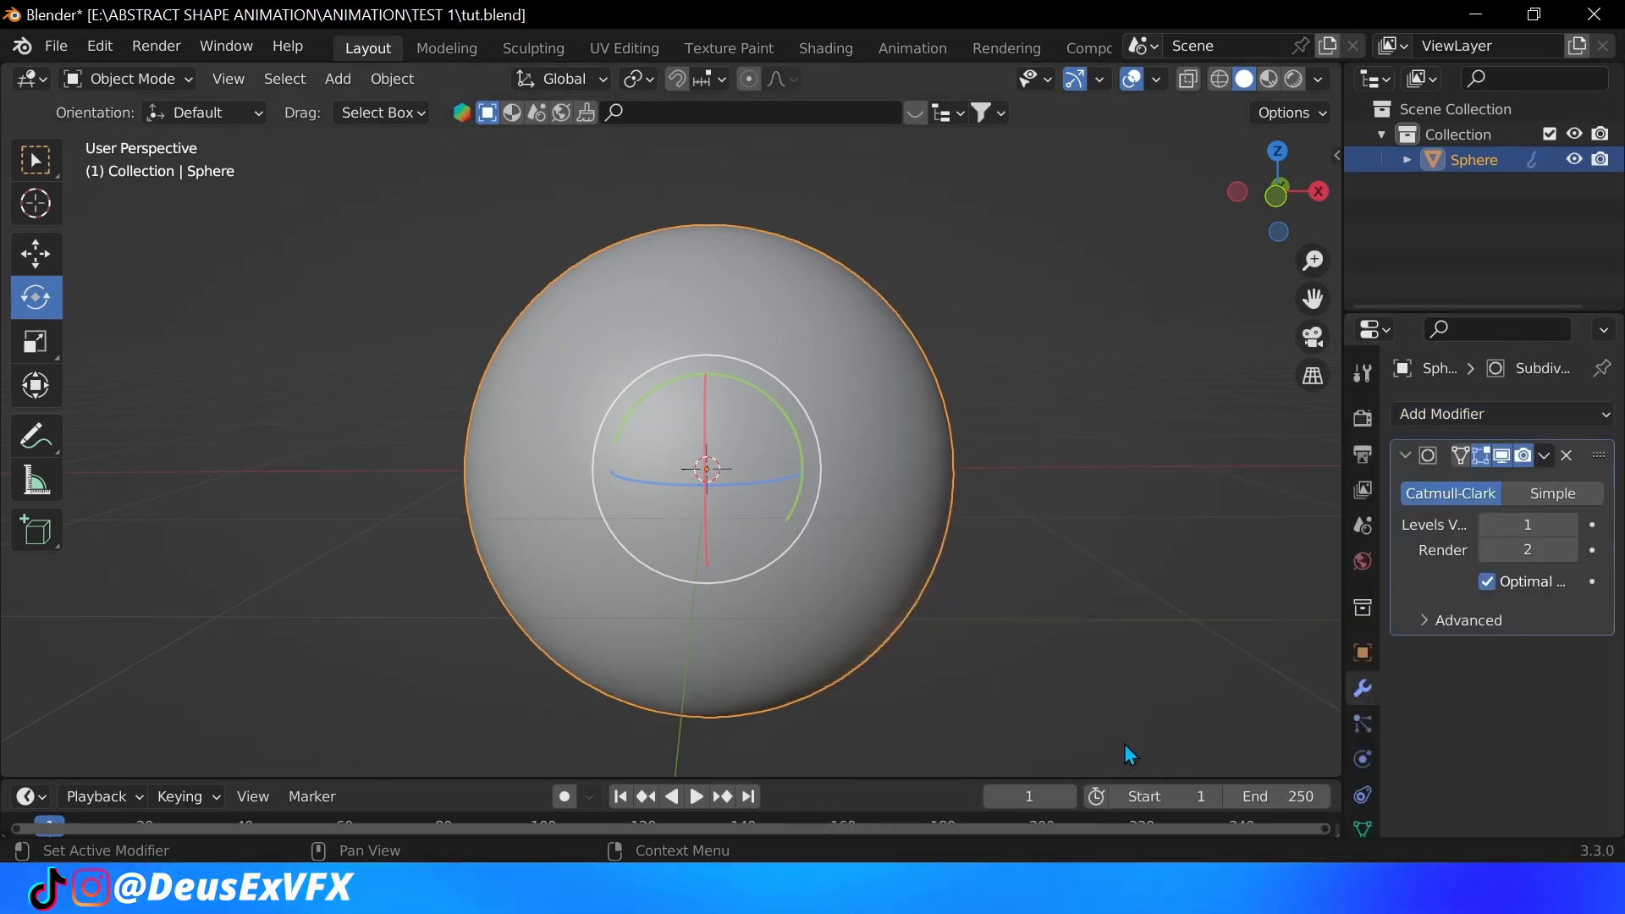
left_click(1571, 524)
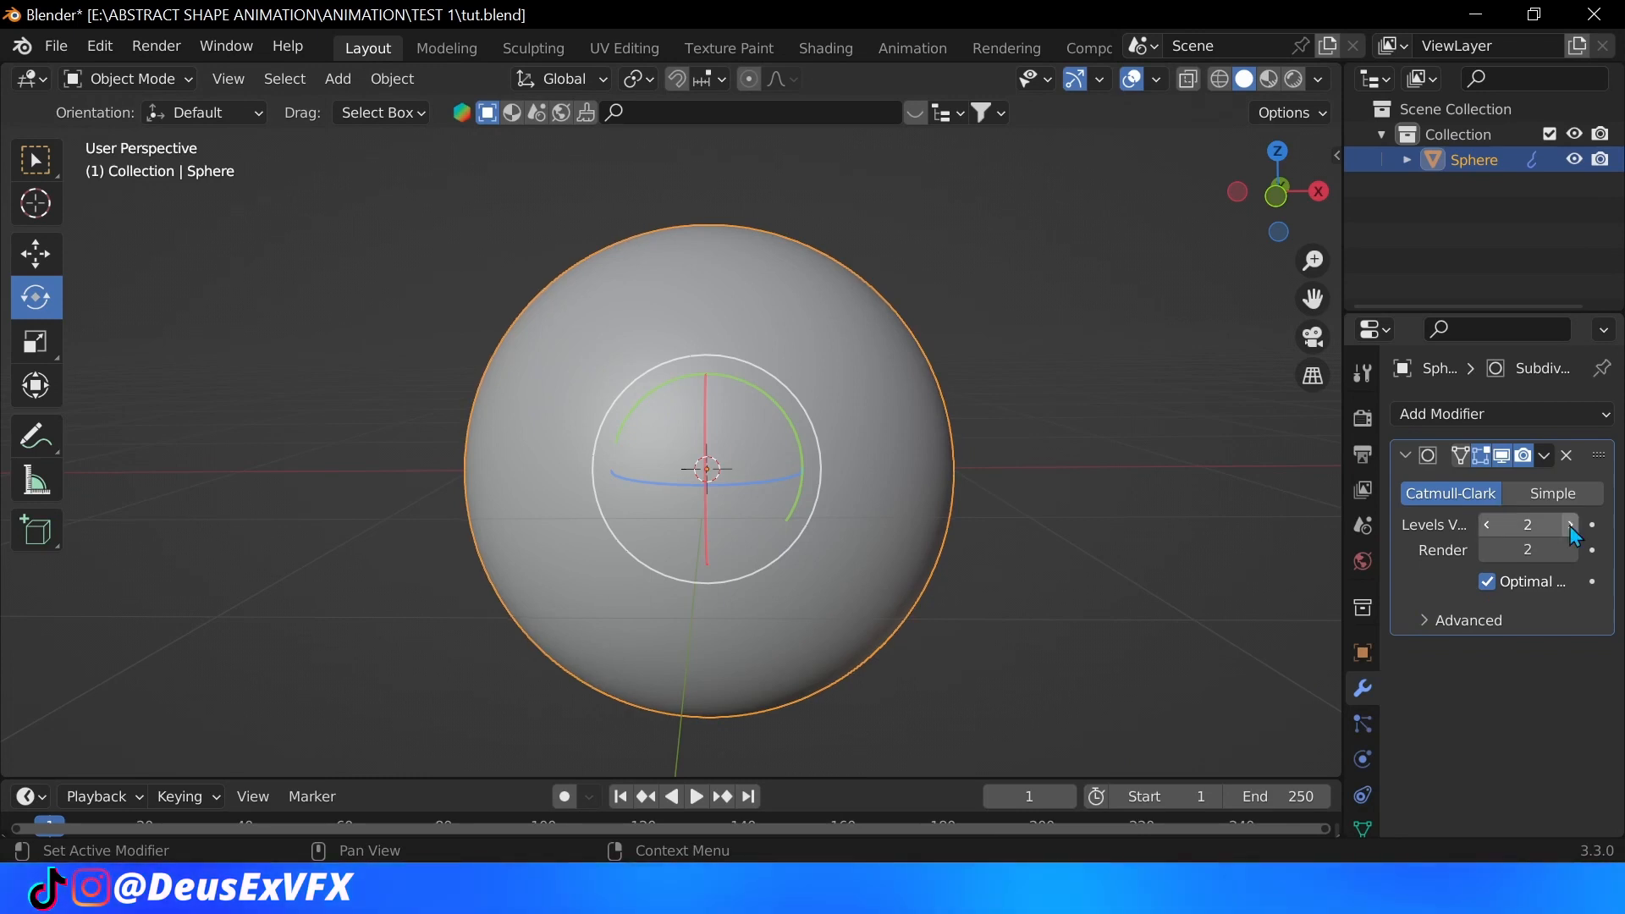
left_click(1570, 524)
left_click(1571, 548)
left_click(1005, 365)
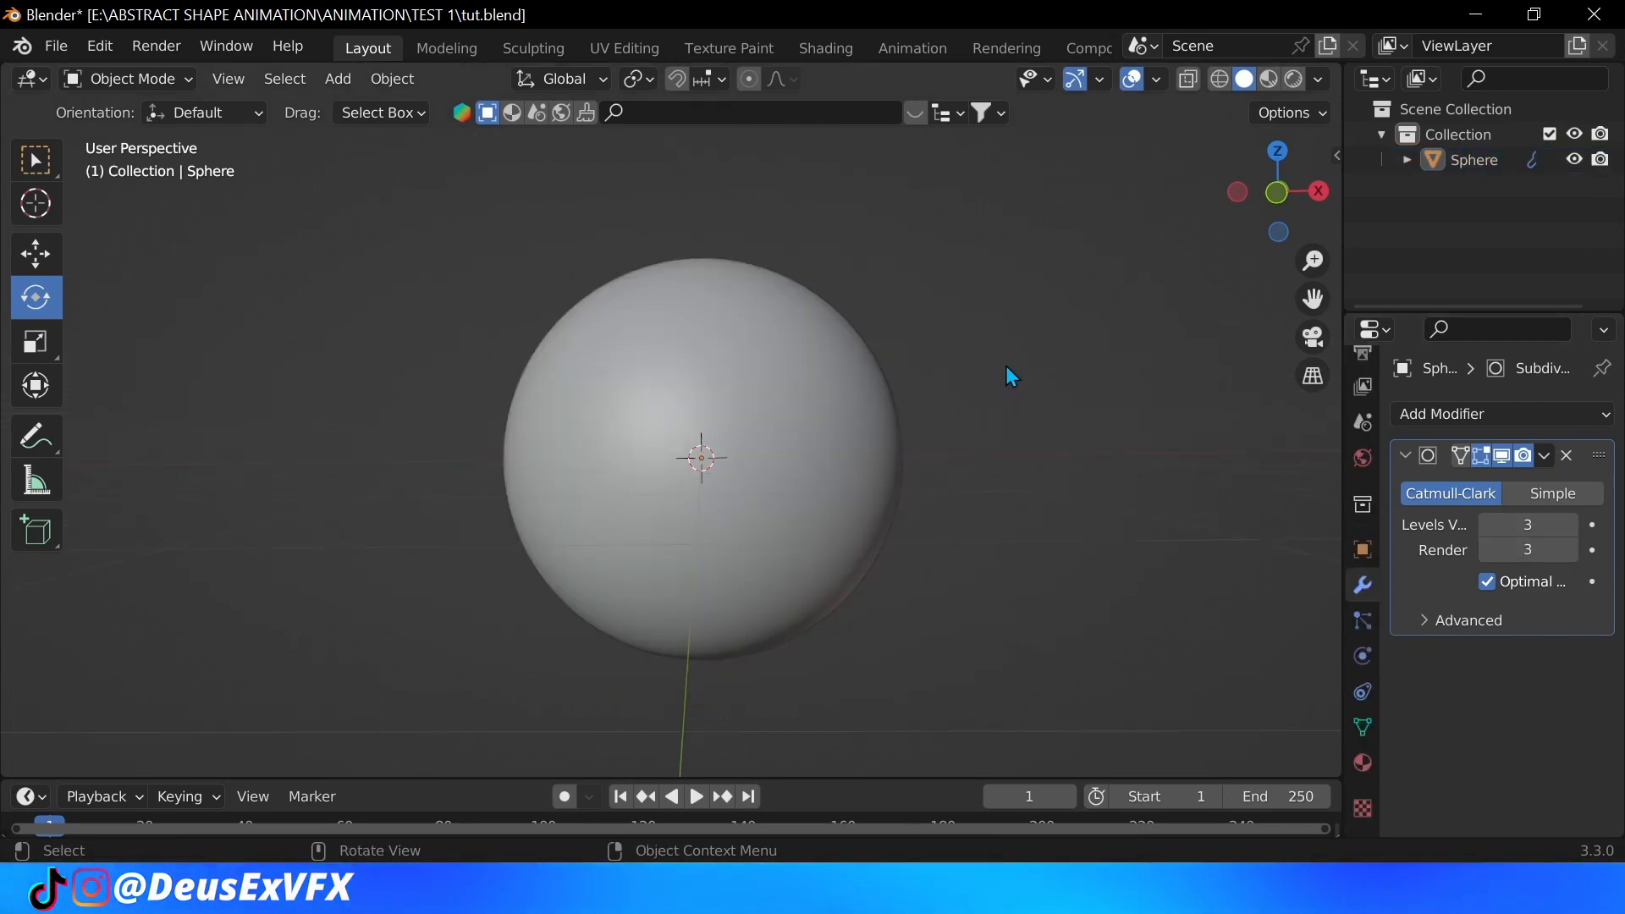
Step: Add a Displace modifier driven by a new texture of type Wood
left_click(1423, 413)
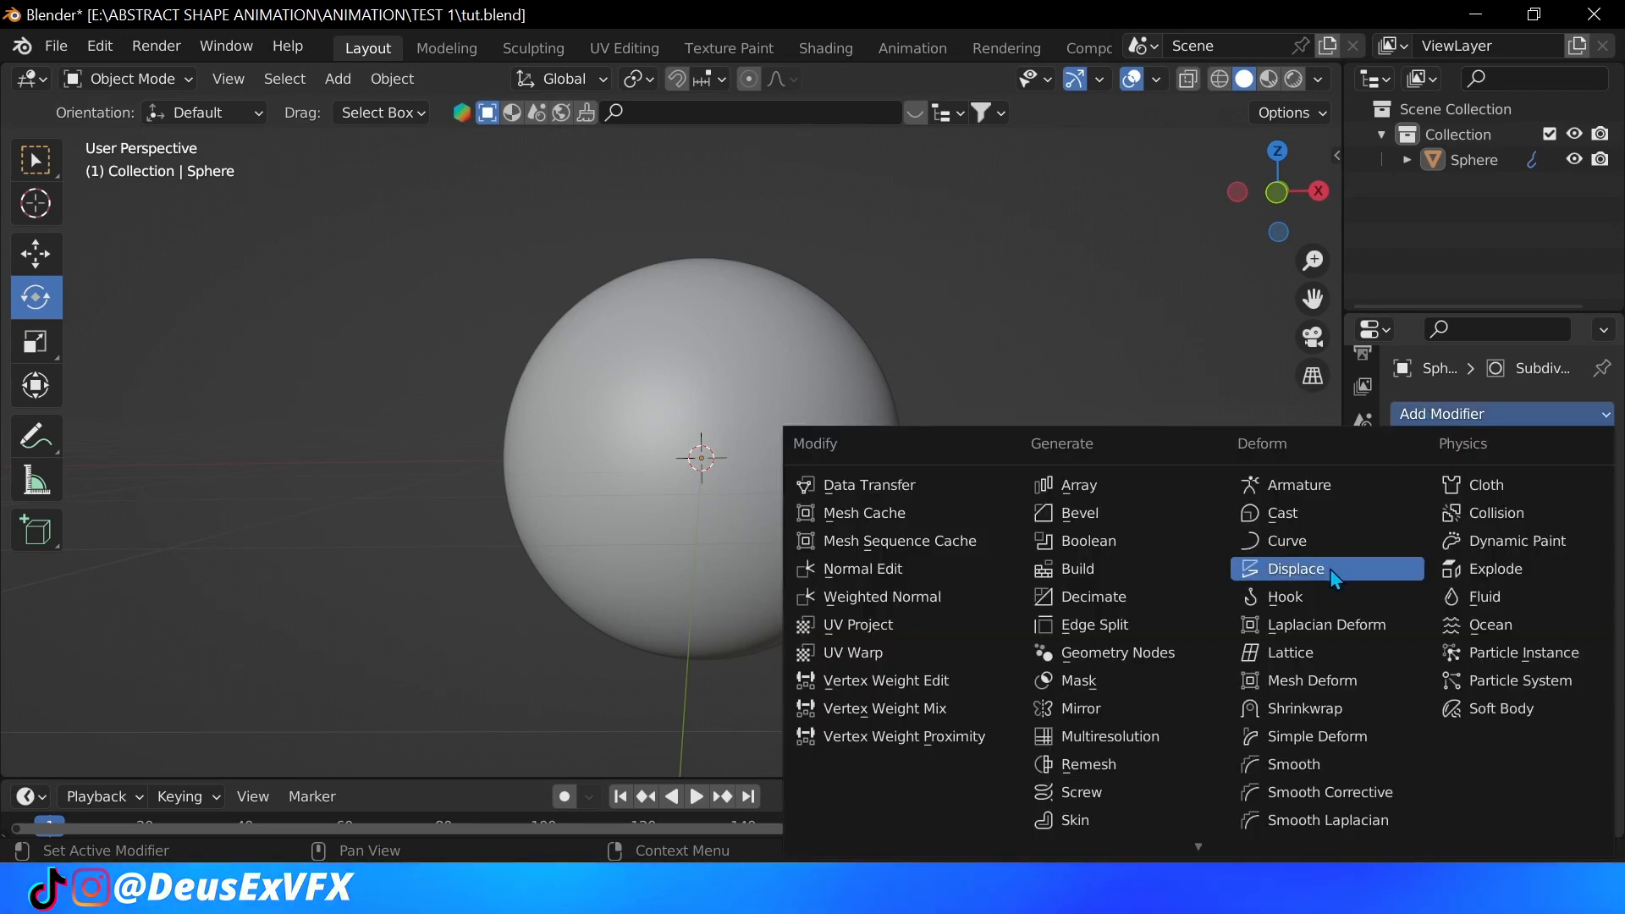
left_click(1304, 566)
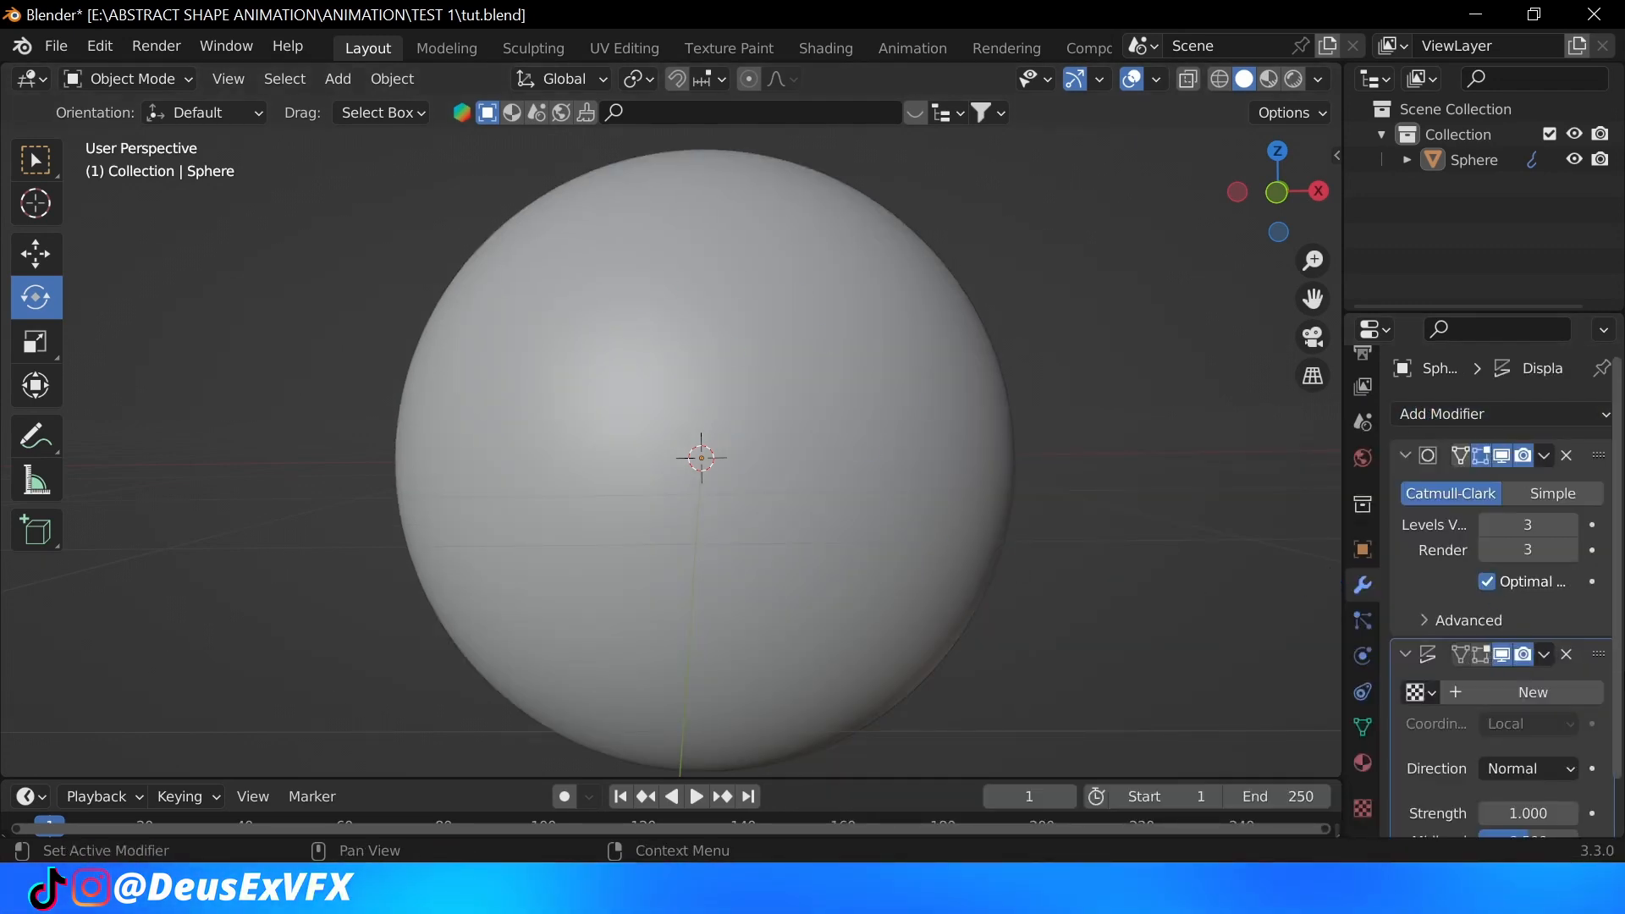
scroll(1496, 696, "down", 1)
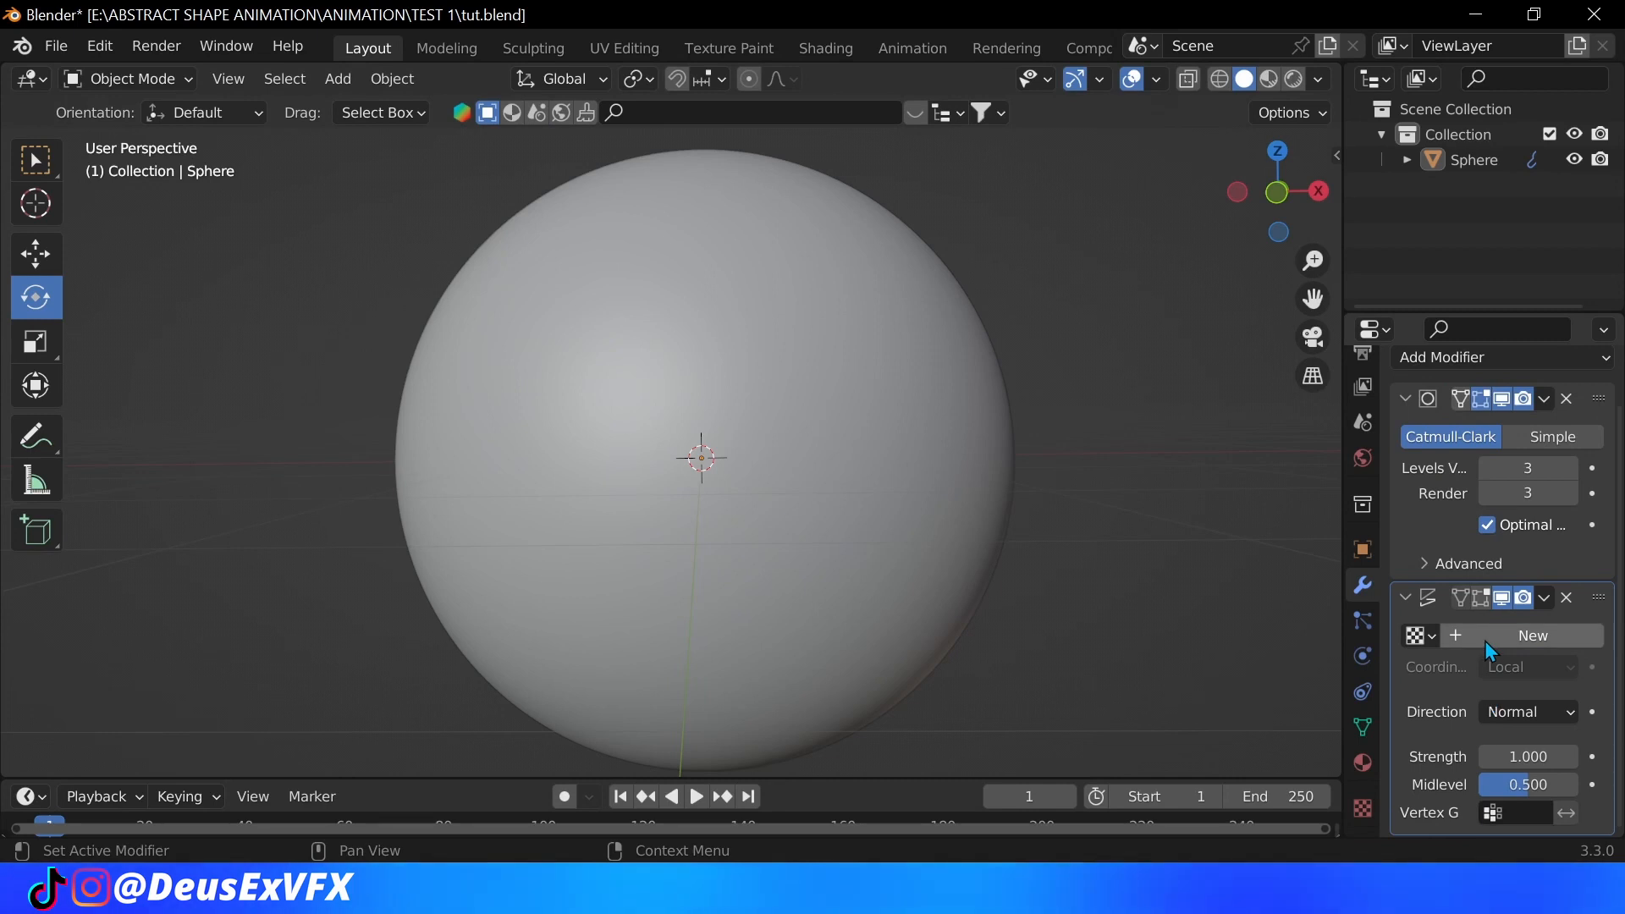
left_click(1489, 642)
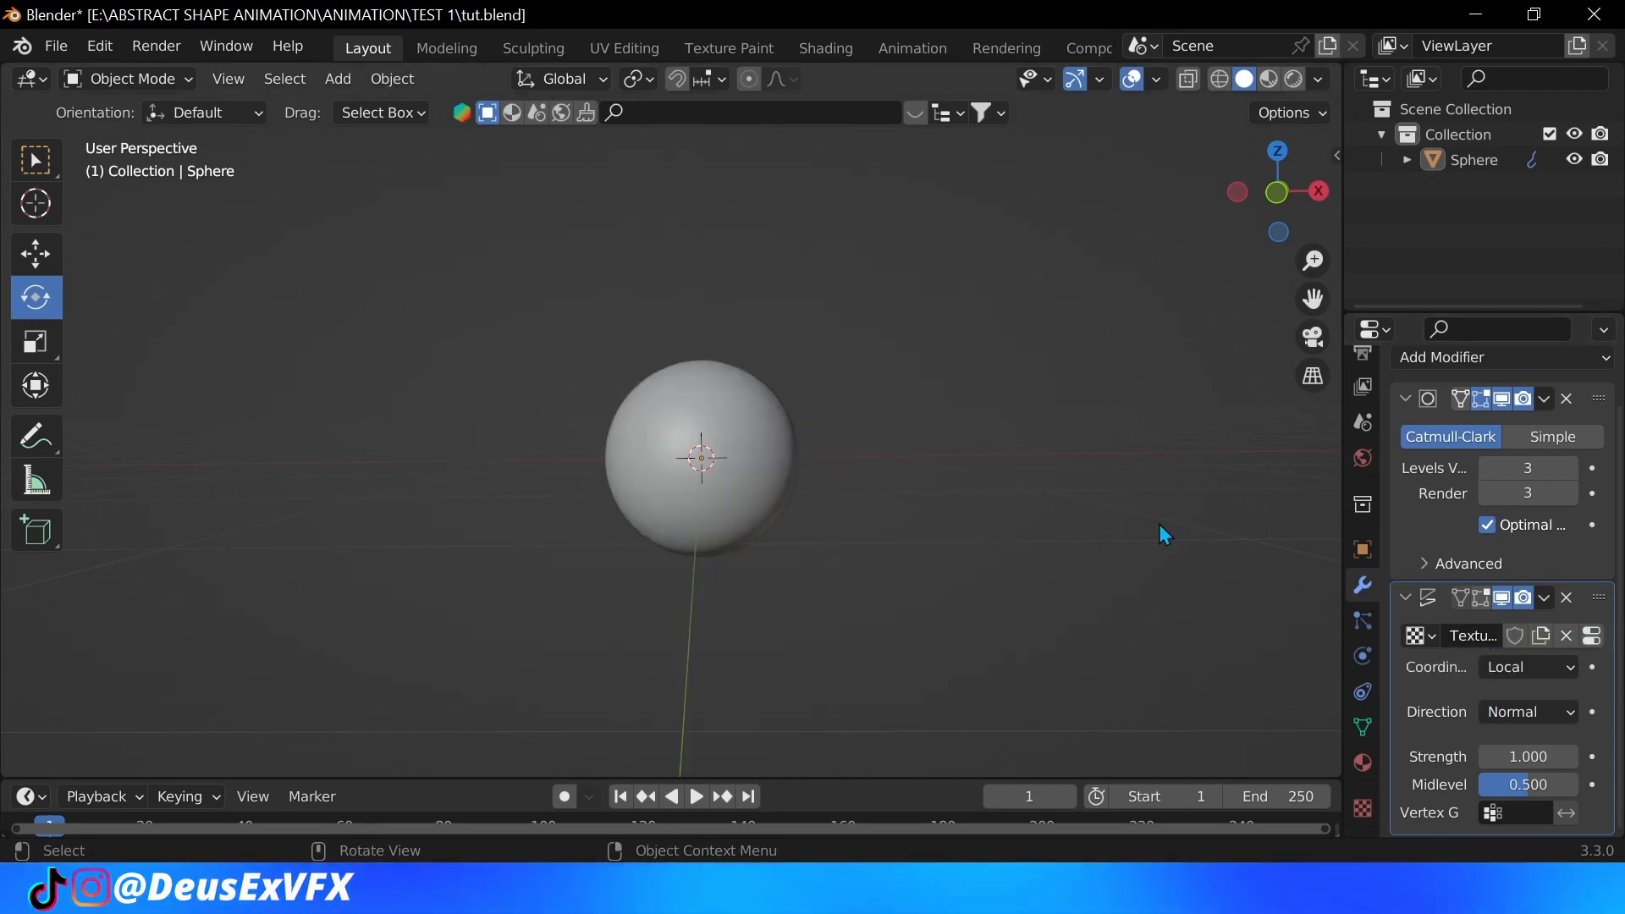
left_click(1363, 807)
left_click(1566, 436)
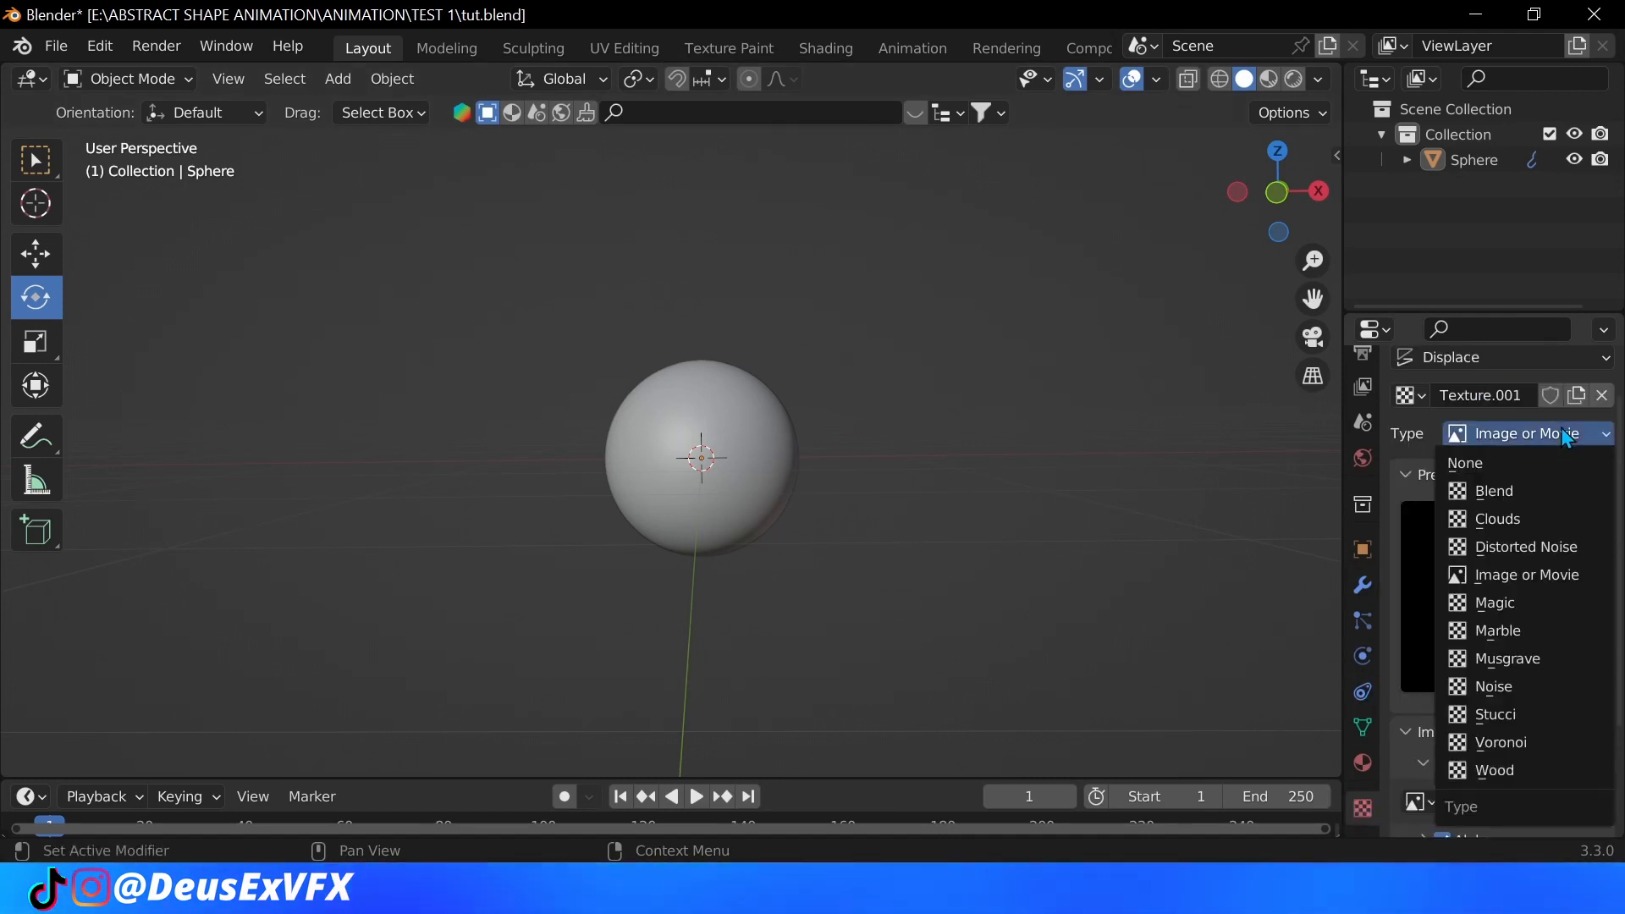
left_click(1536, 771)
Step: Reorder the stack so Subdivision comes after Displace
left_click(1363, 587)
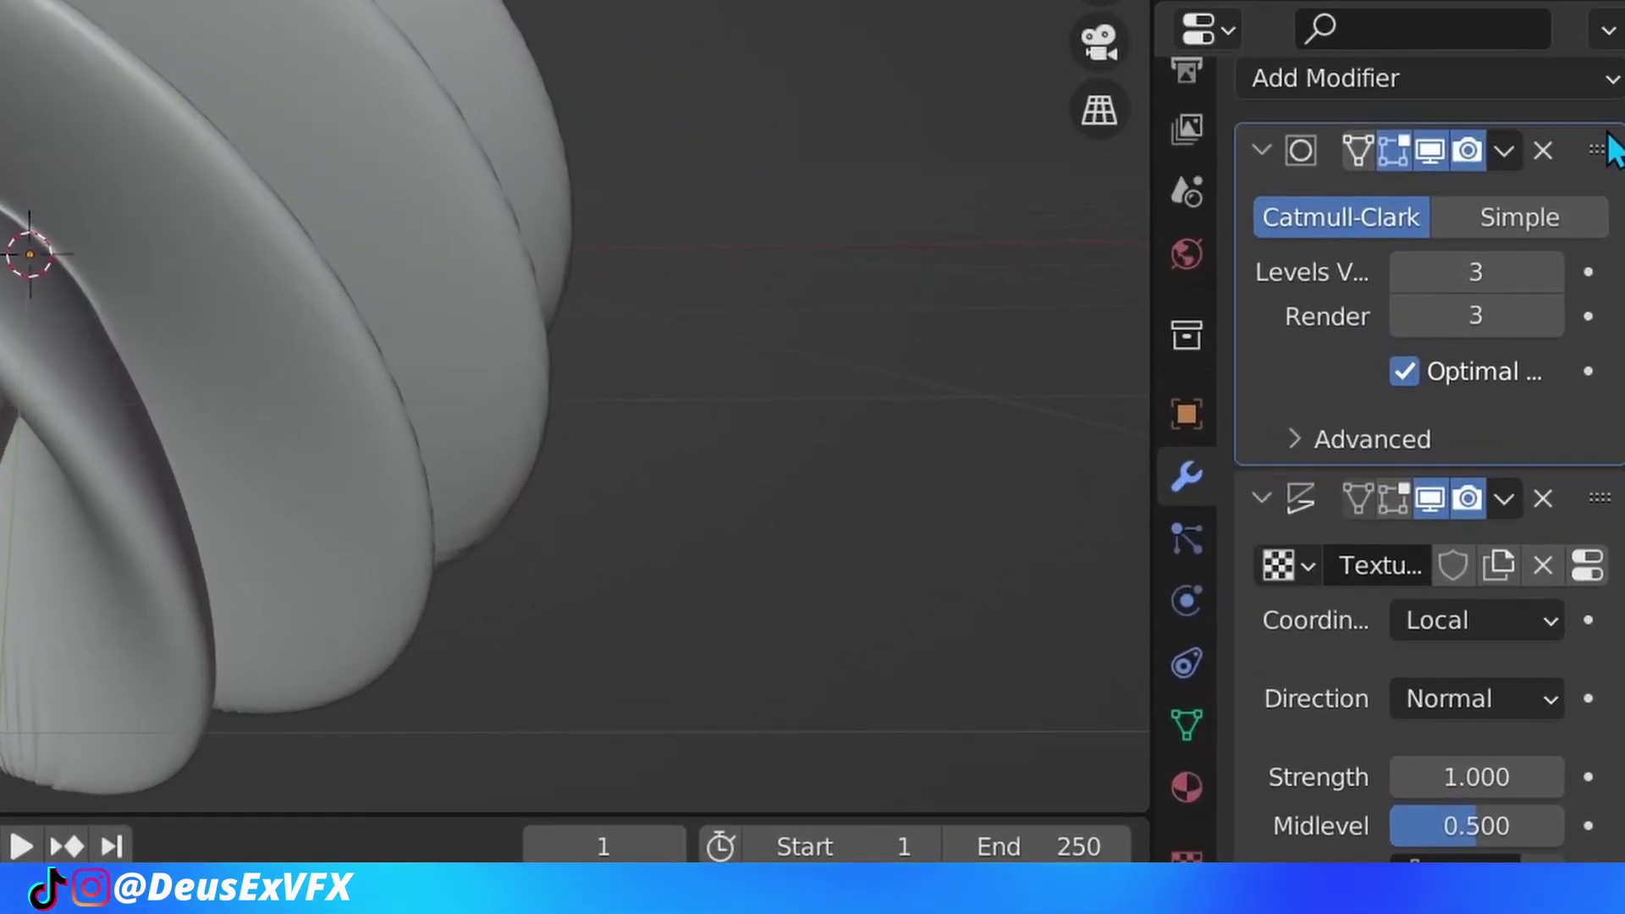
left_click_drag(1599, 150, 1597, 533)
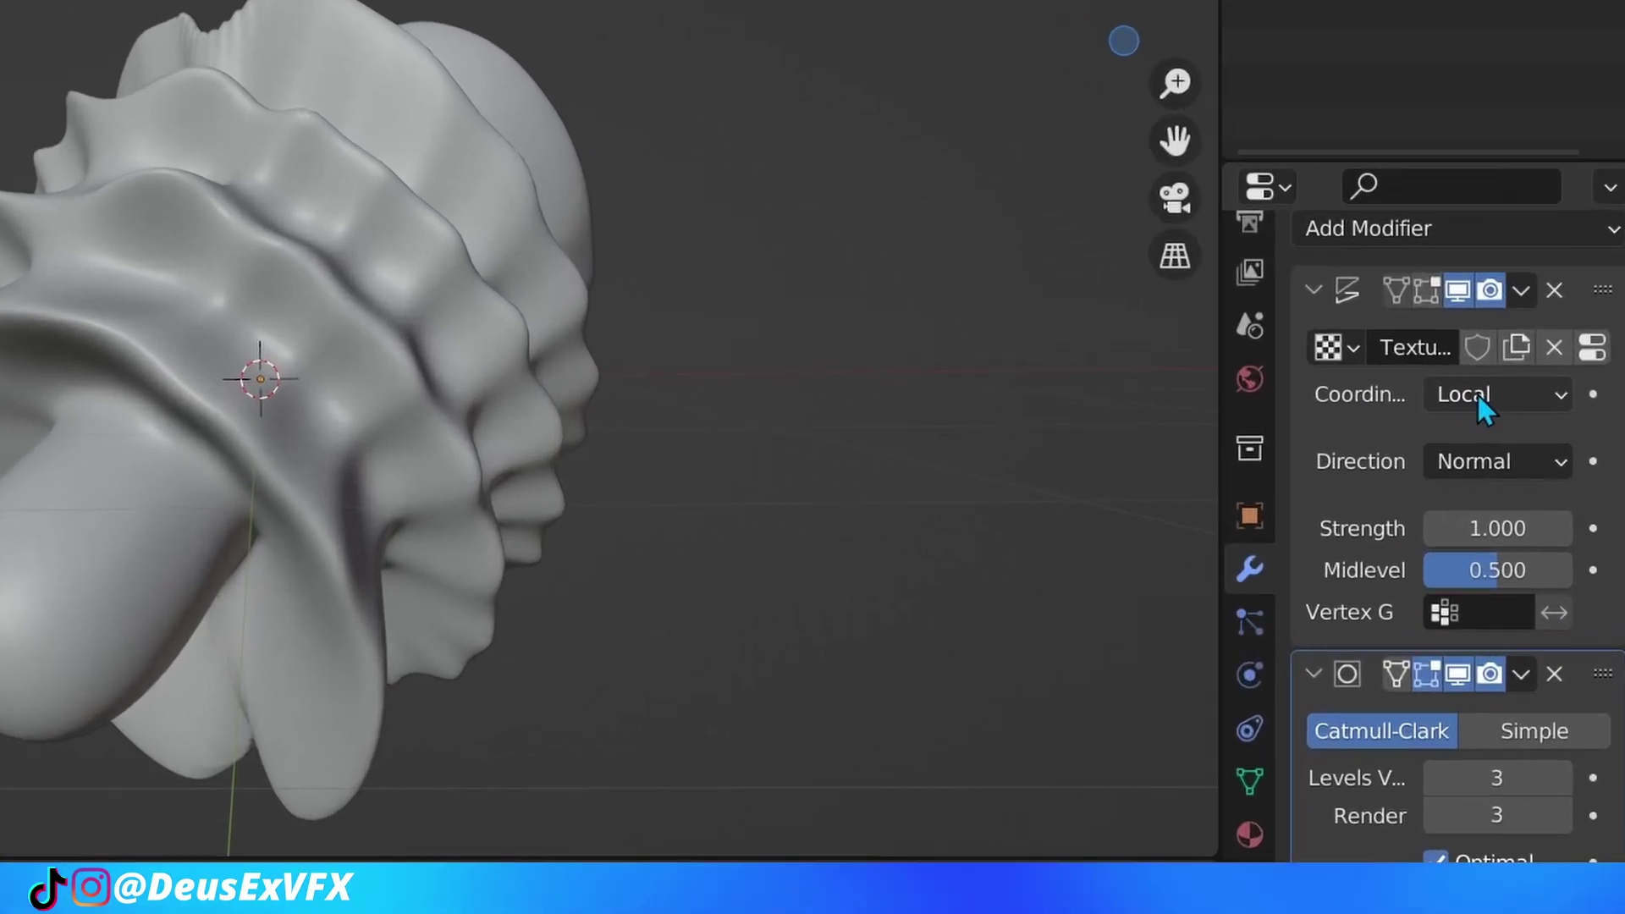
Step: Set Displace texture coordinates to Object and add a sphere-shaped Empty at the origin
left_click(1477, 392)
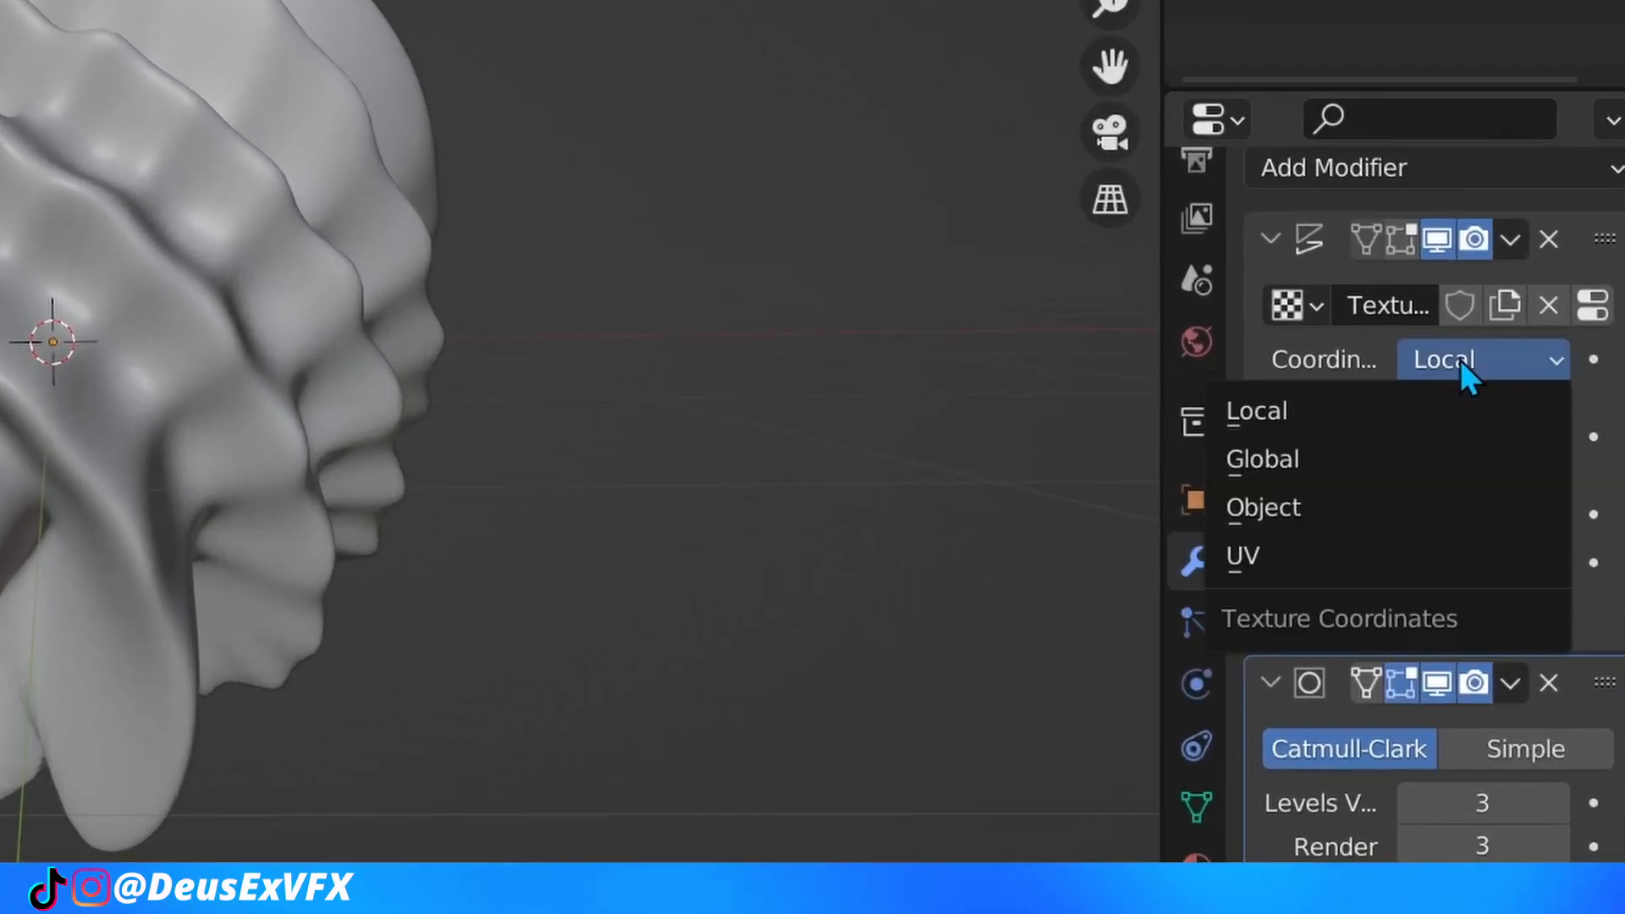
left_click(1271, 510)
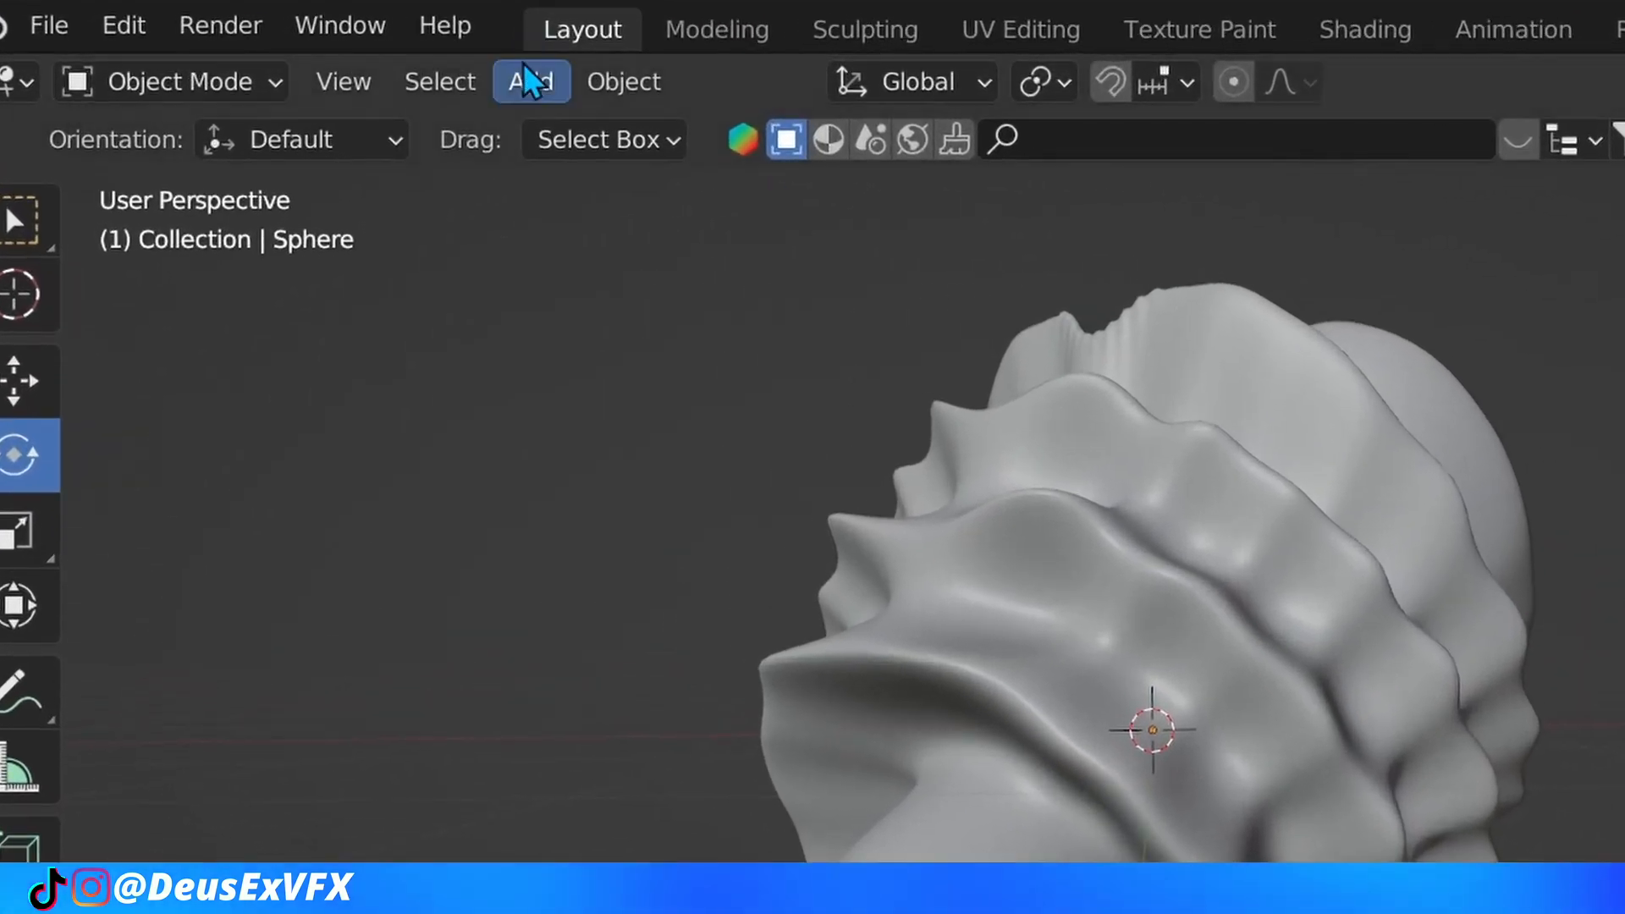
left_click(507, 81)
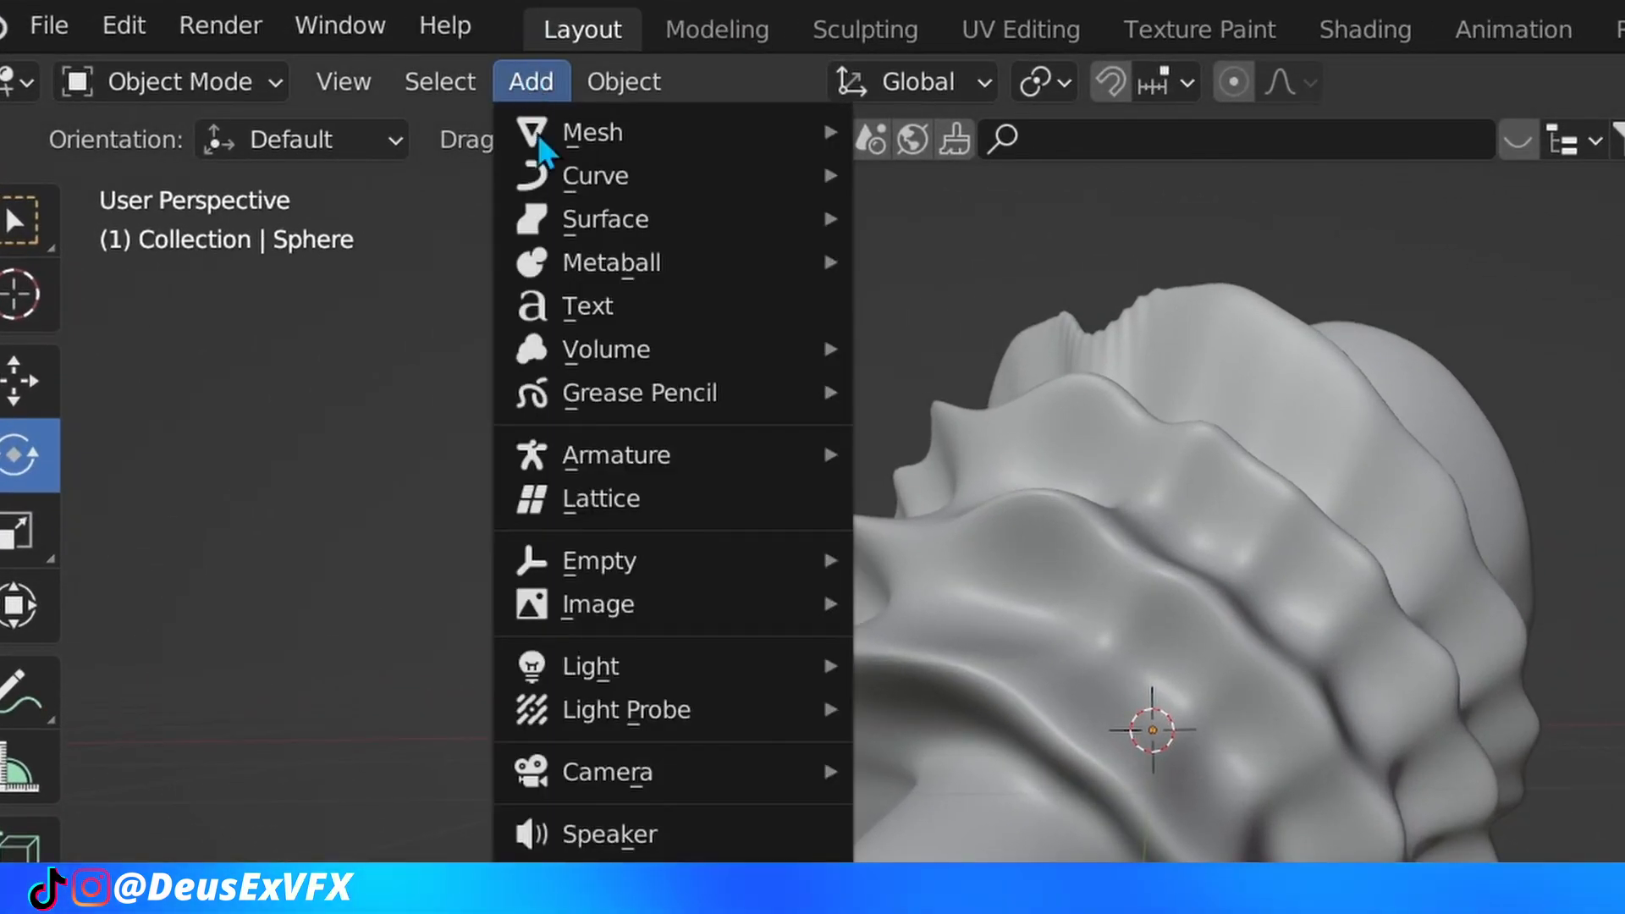
mouse_move(670, 559)
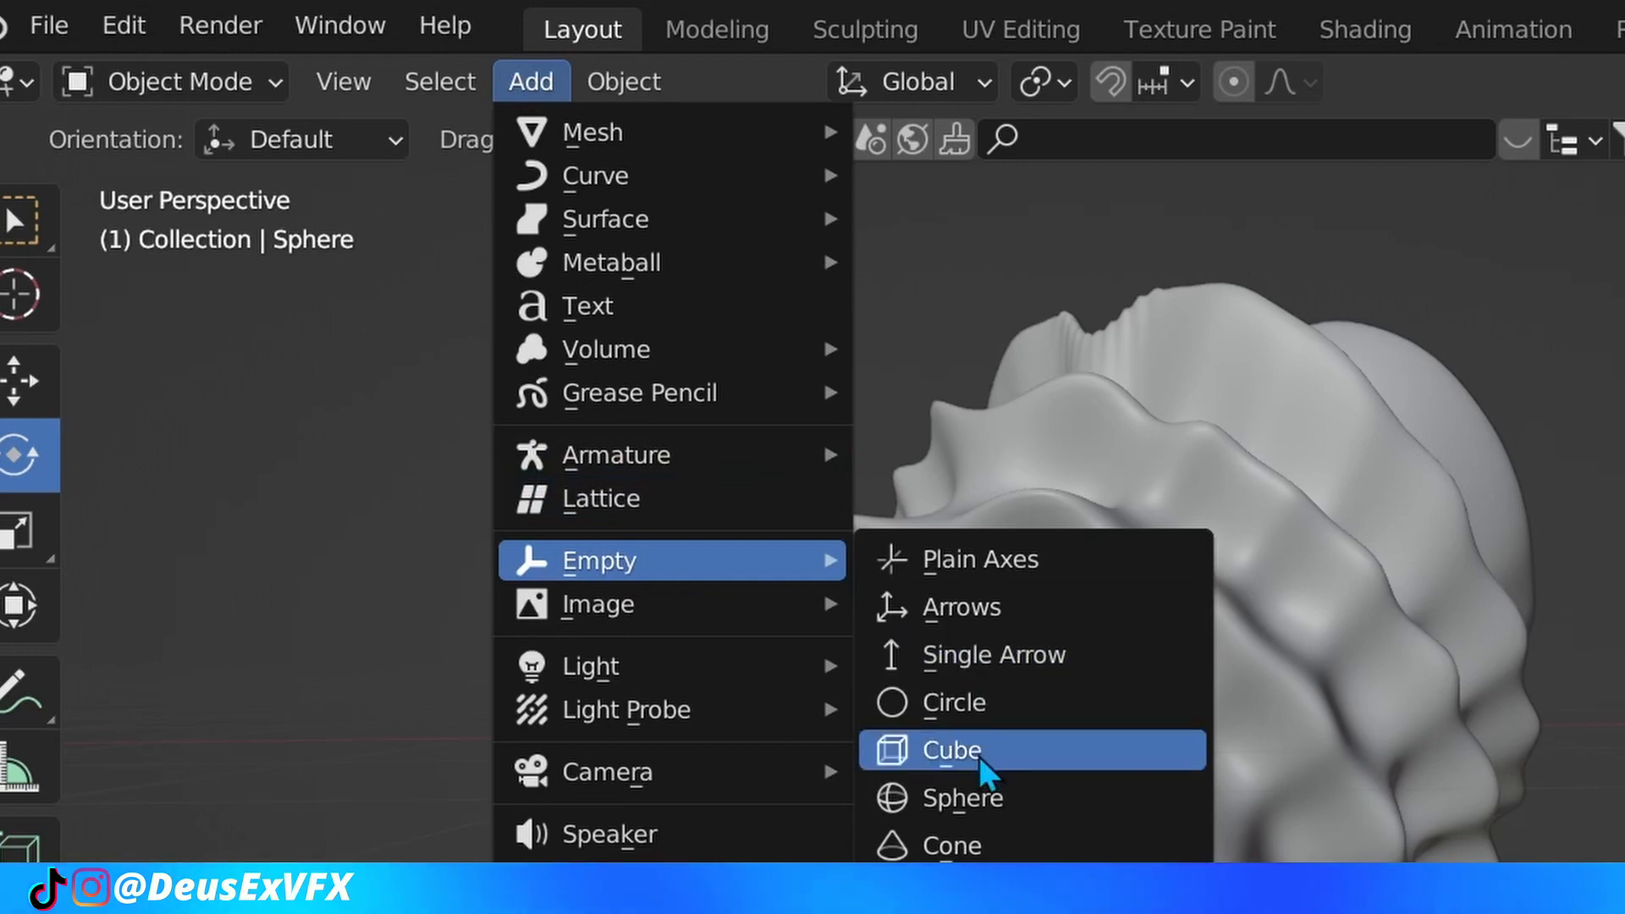
left_click(963, 797)
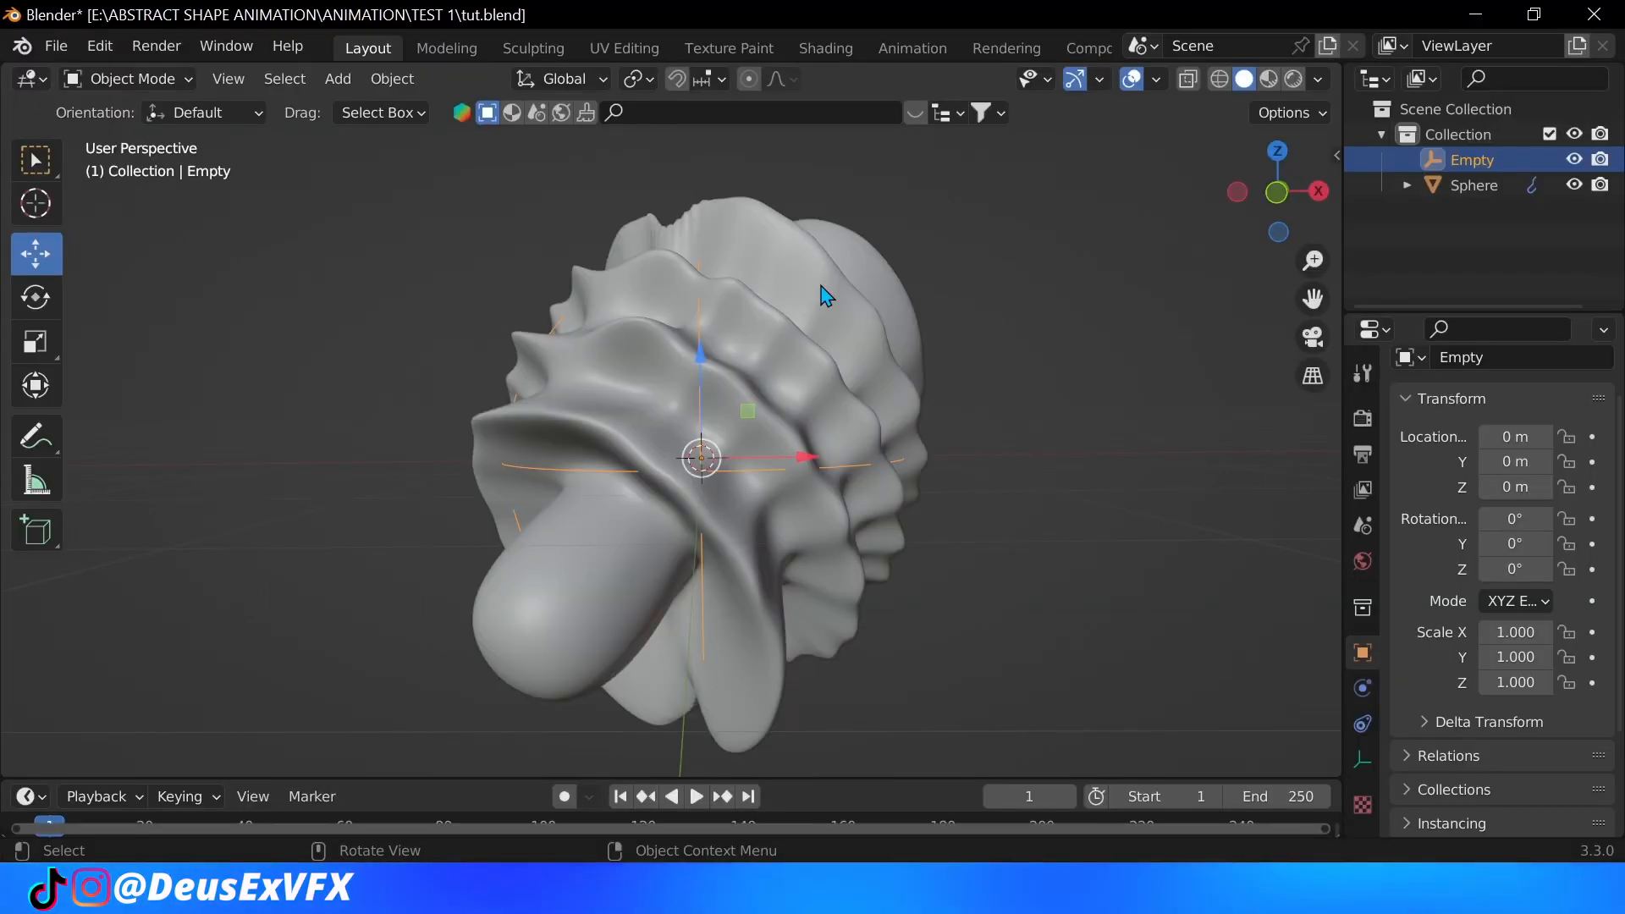
Step: Pick the Empty as the Displace coordinate object and move it to test the warping
left_click(823, 295)
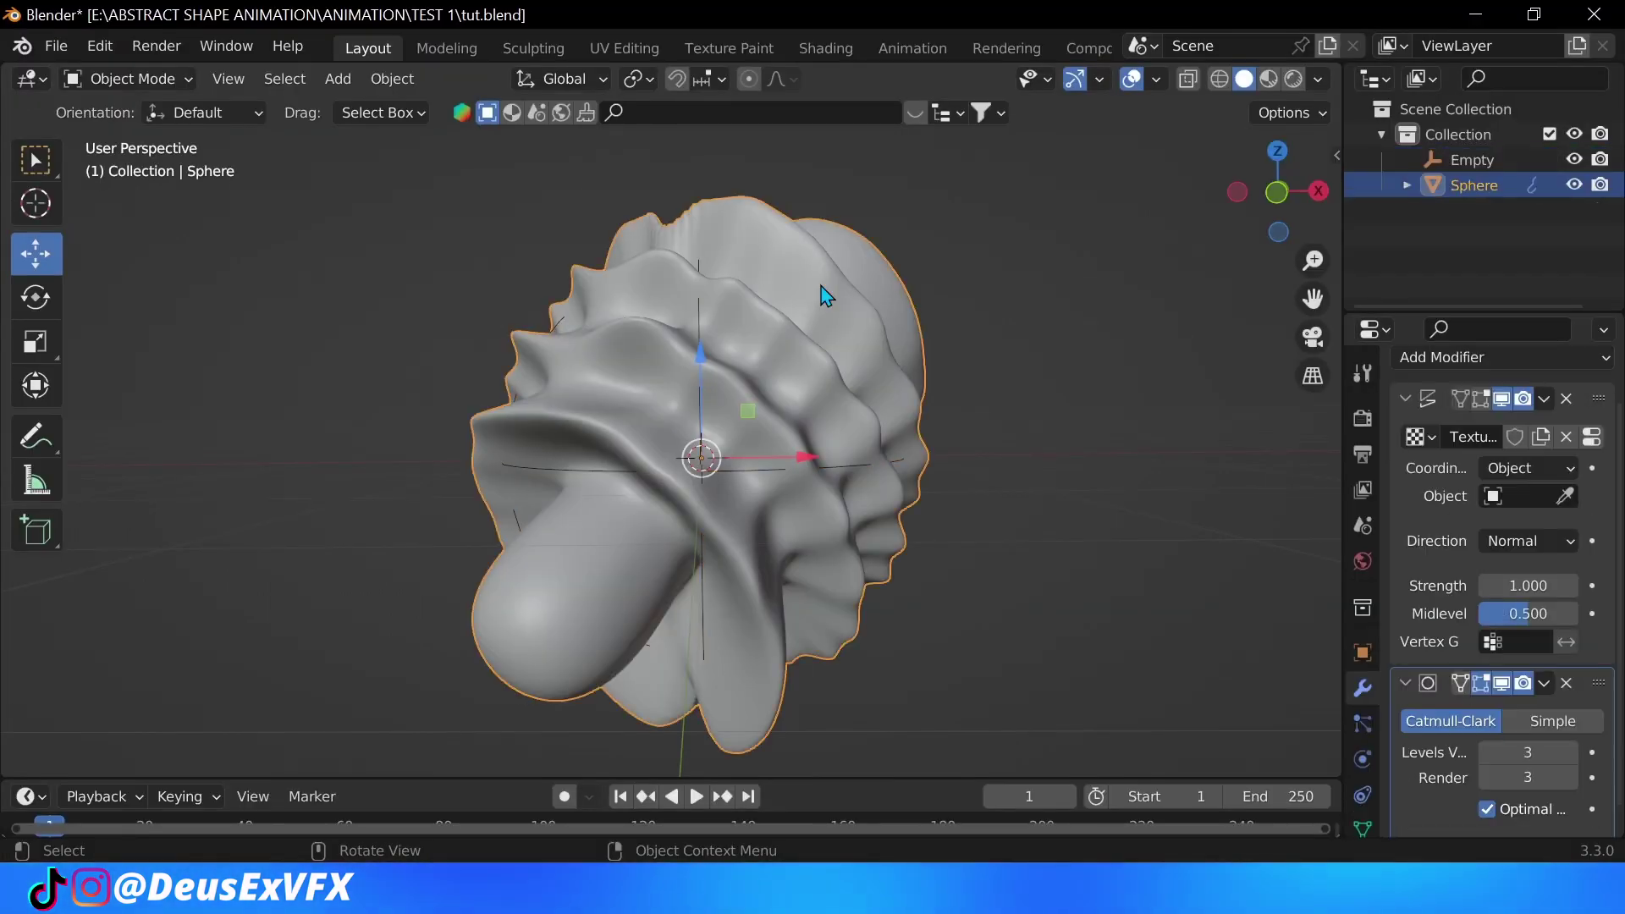
left_click(1565, 497)
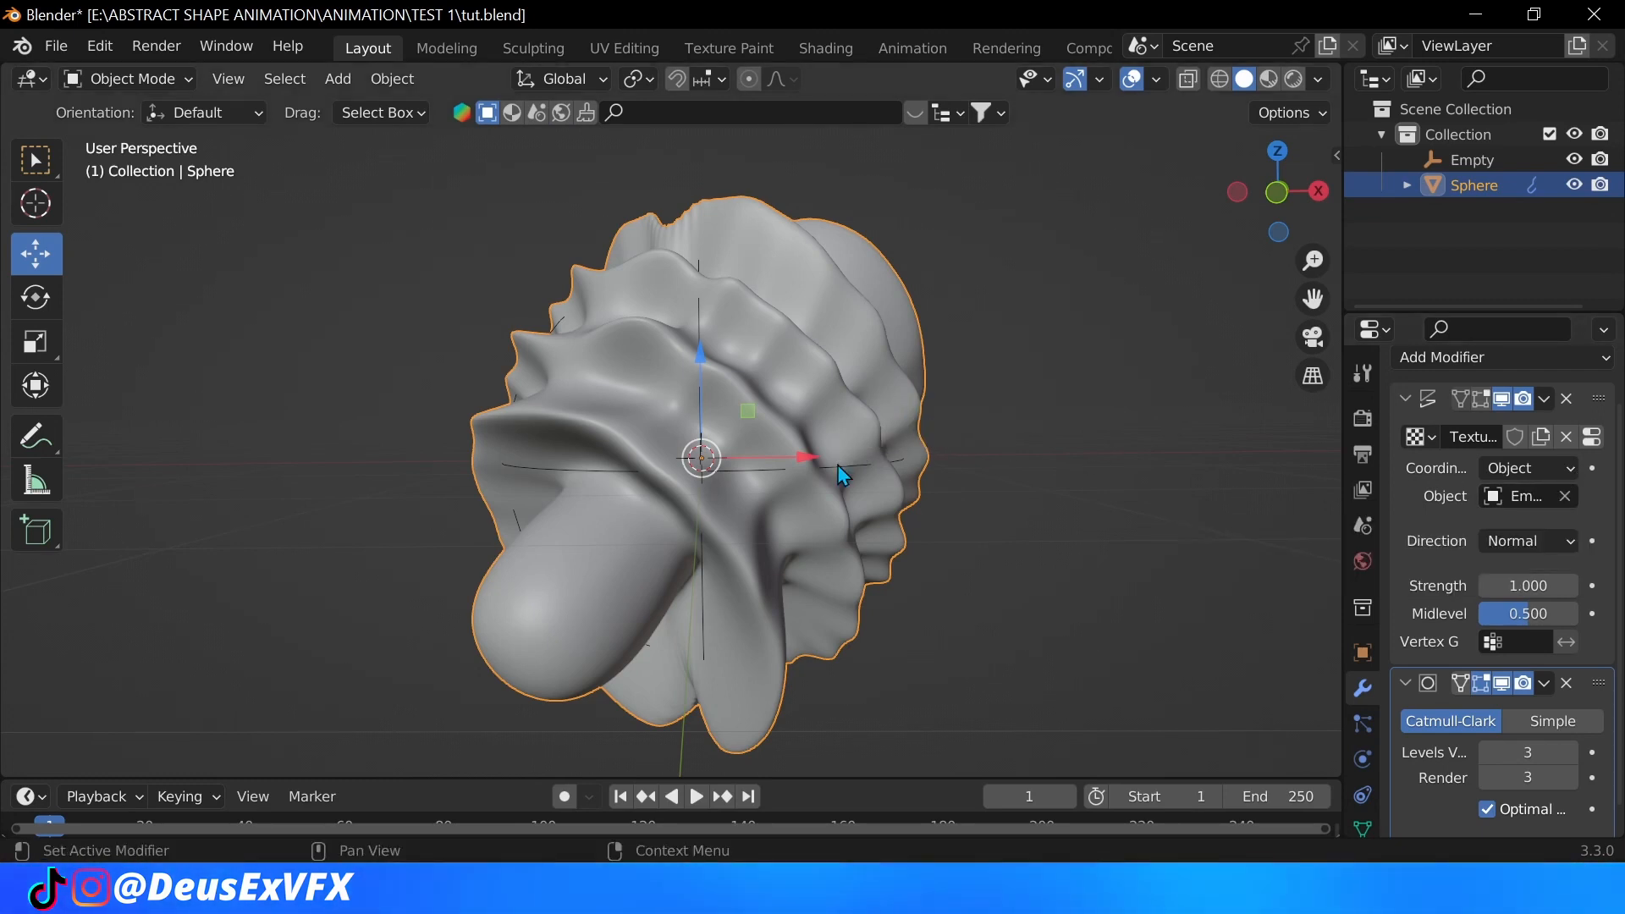
left_click(703, 457)
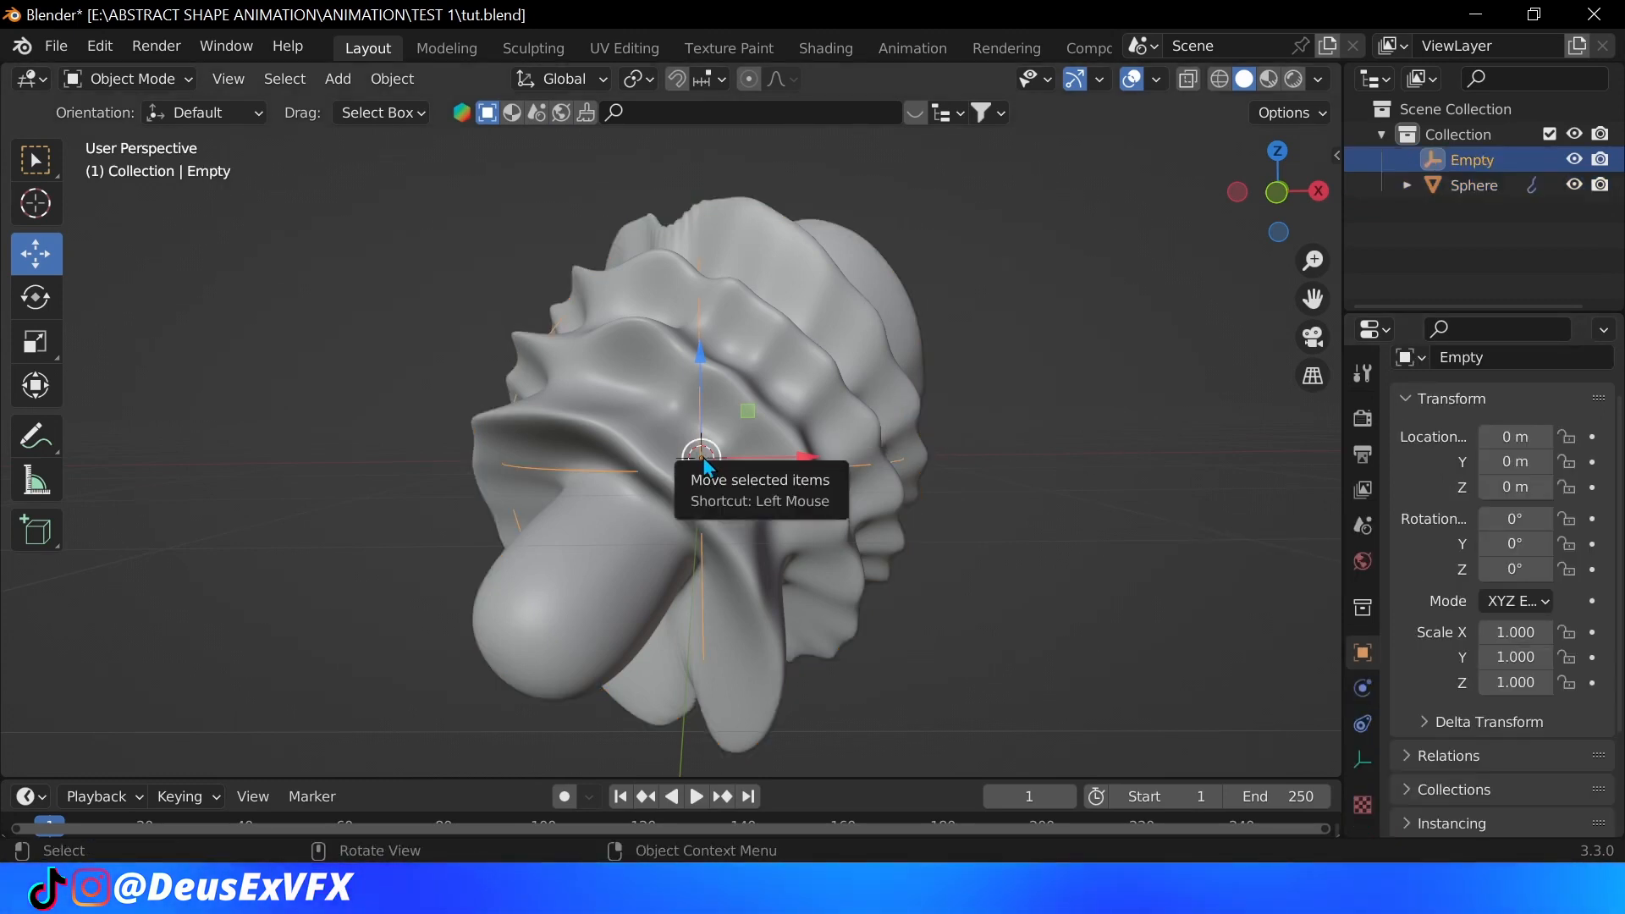
left_click_drag(704, 460, 912, 345)
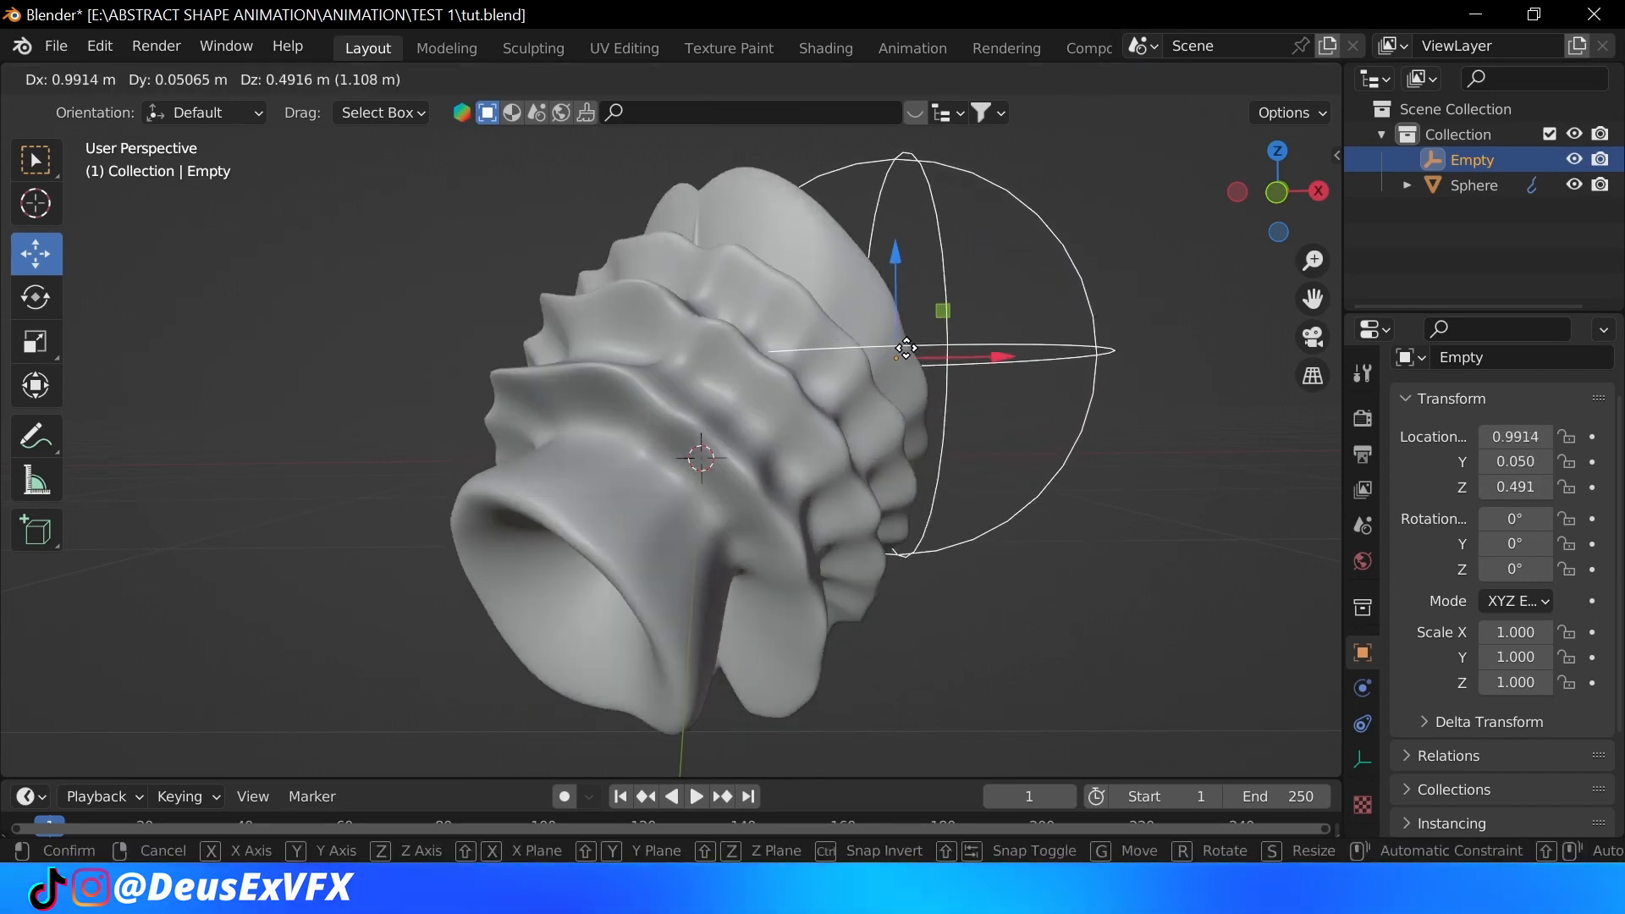
Step: Keyframe the Empty's location and rotation at the origin on frames 1 and 100
right_click(969, 569)
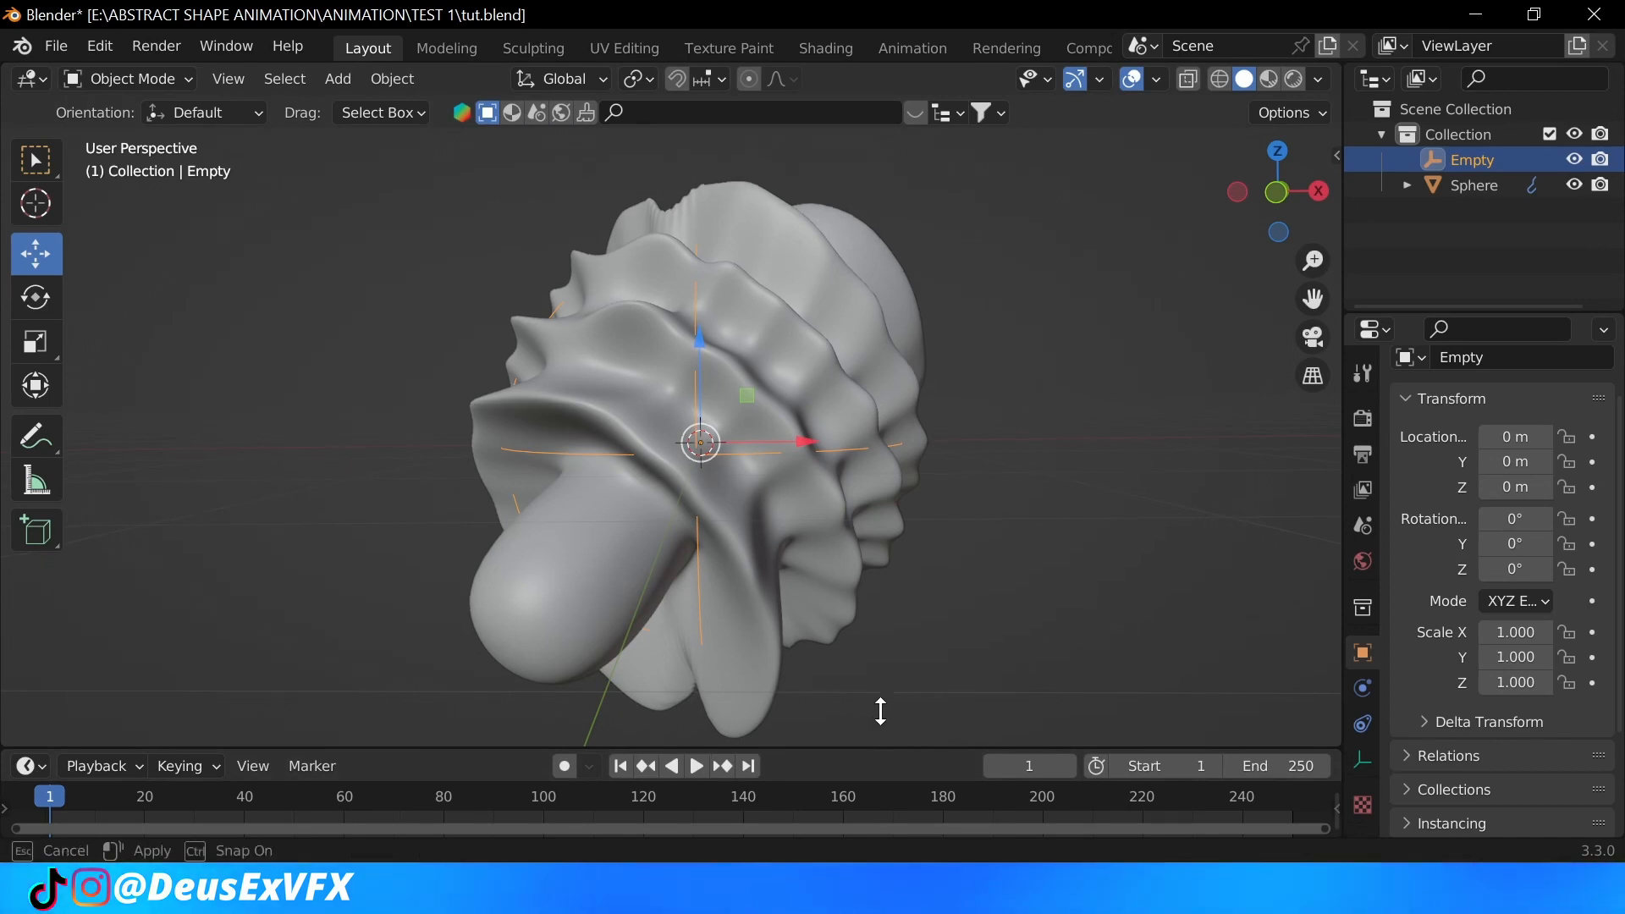
left_click_drag(868, 750, 887, 670)
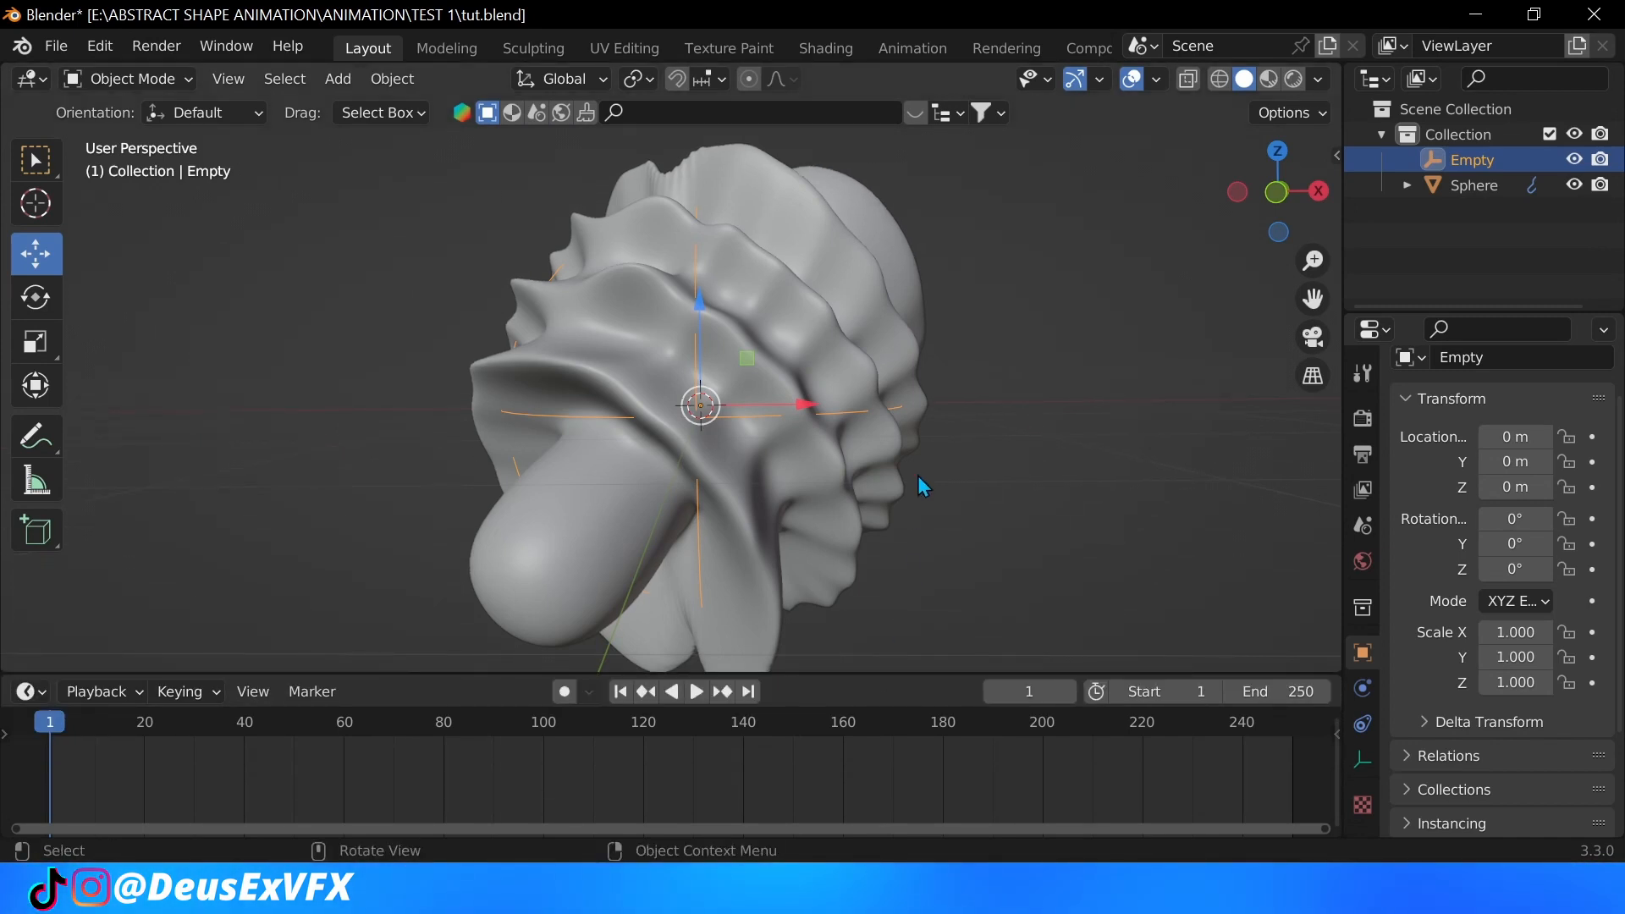
key("i")
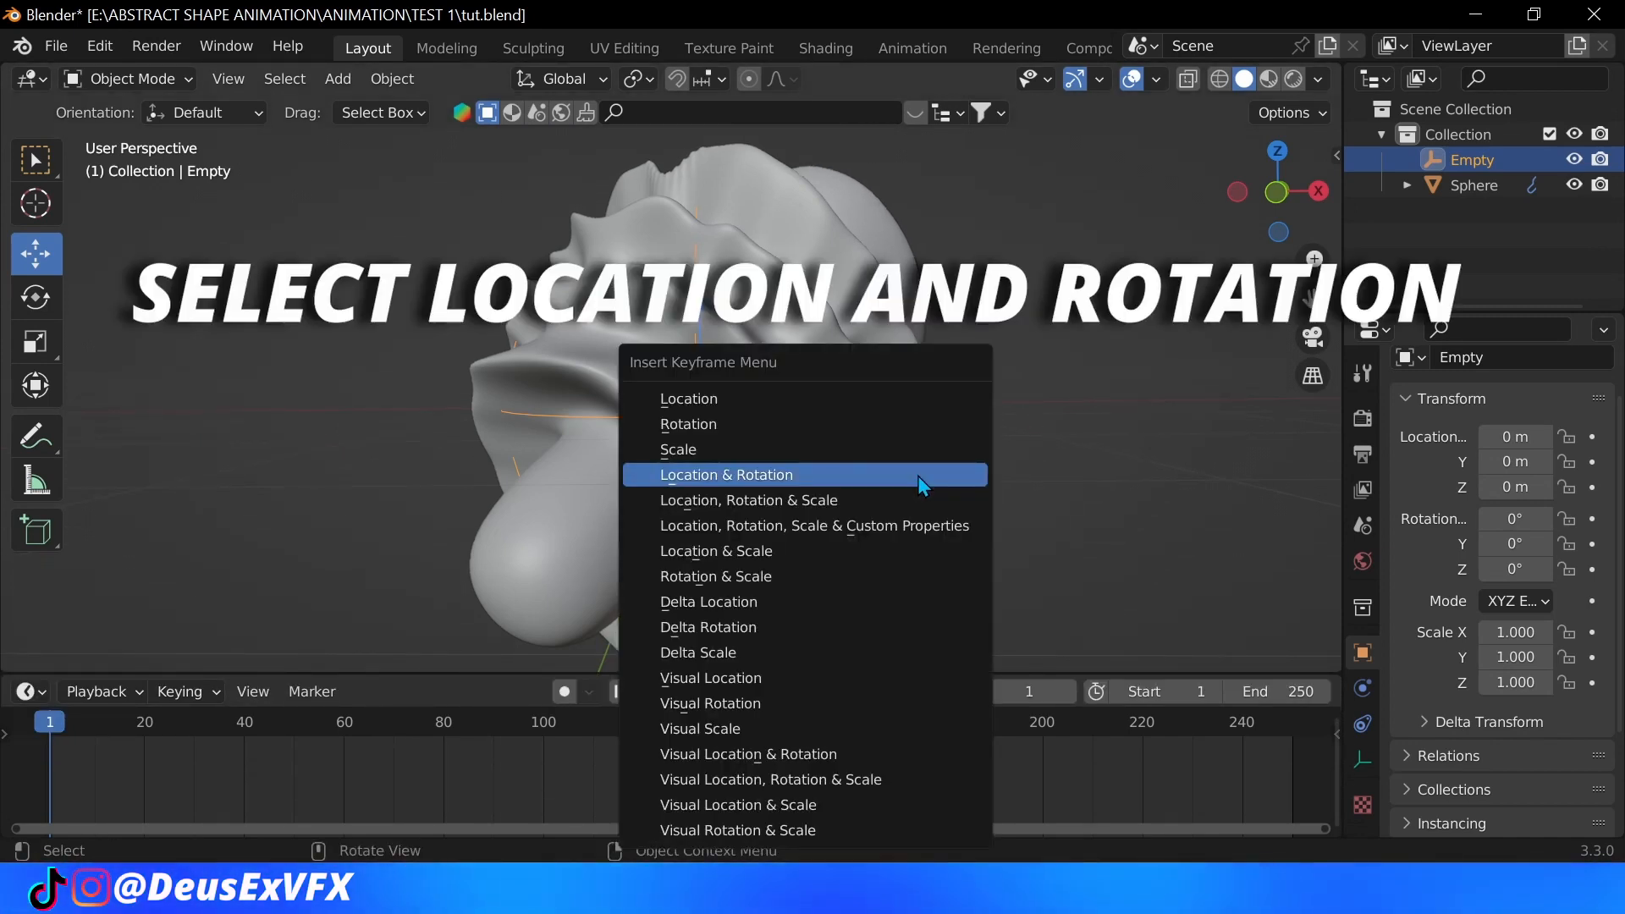
left_click(919, 476)
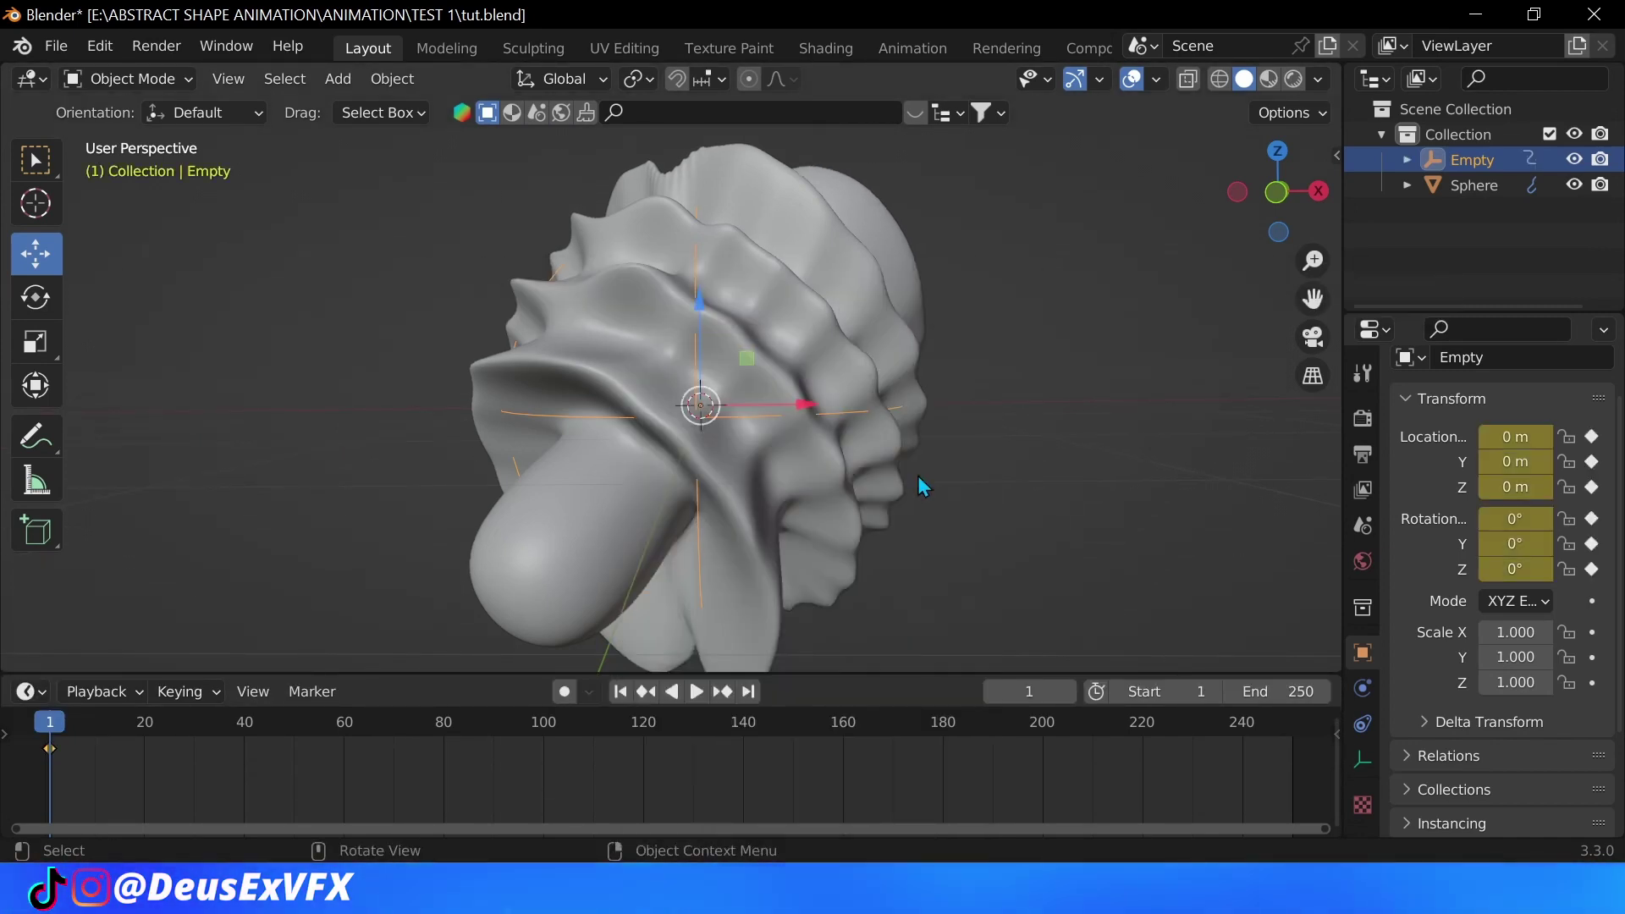
left_click(543, 730)
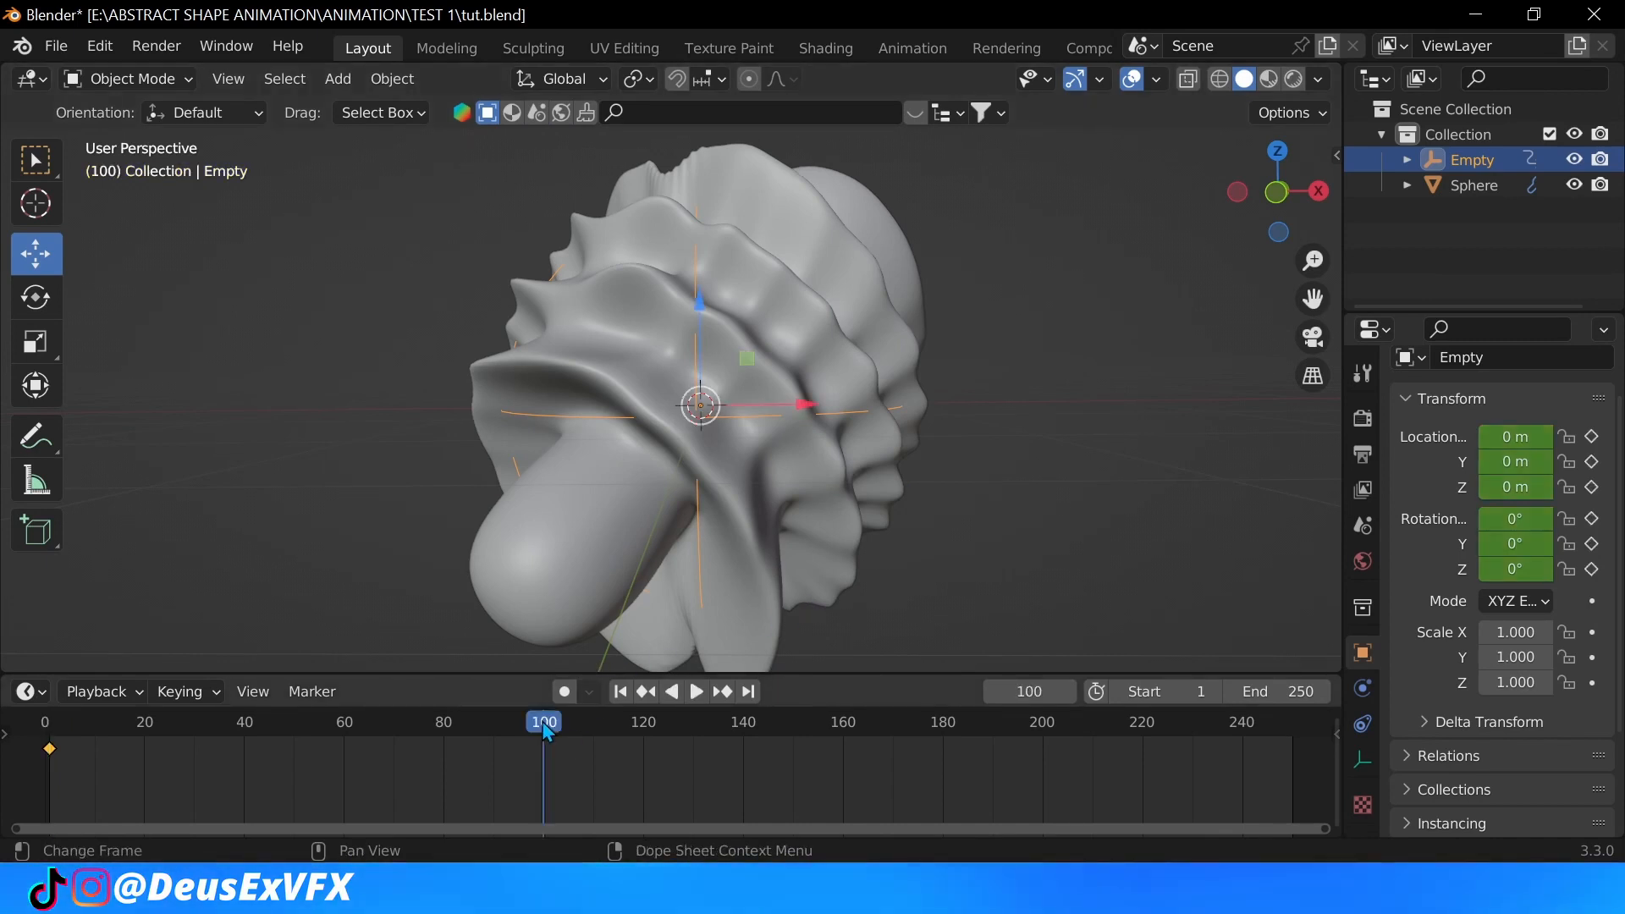
key("i")
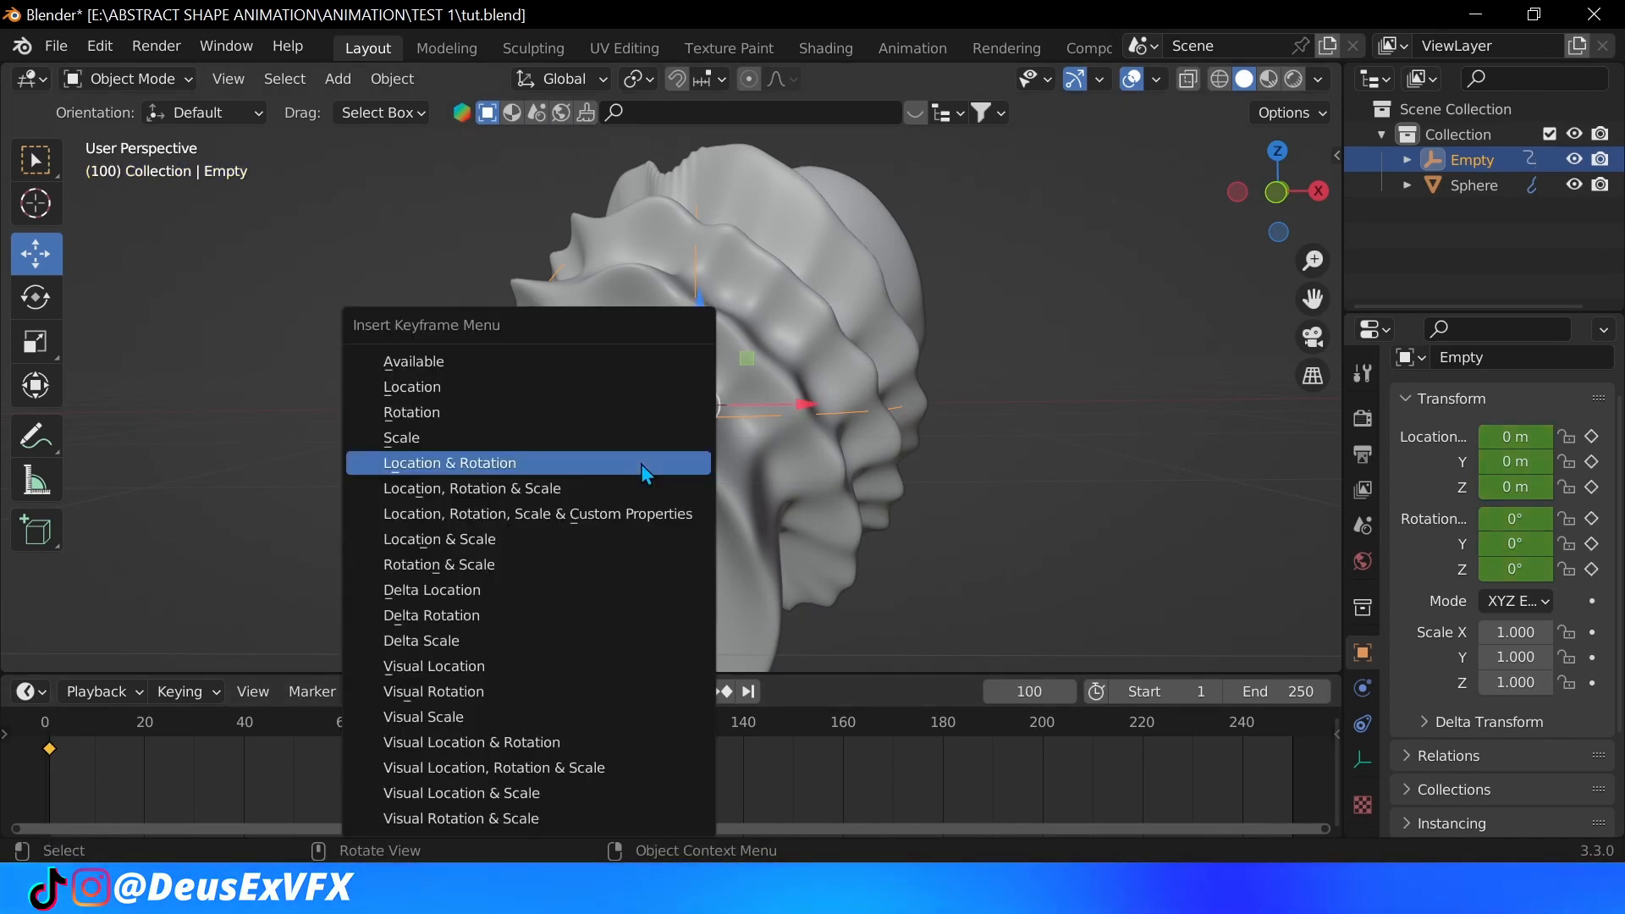
left_click(642, 472)
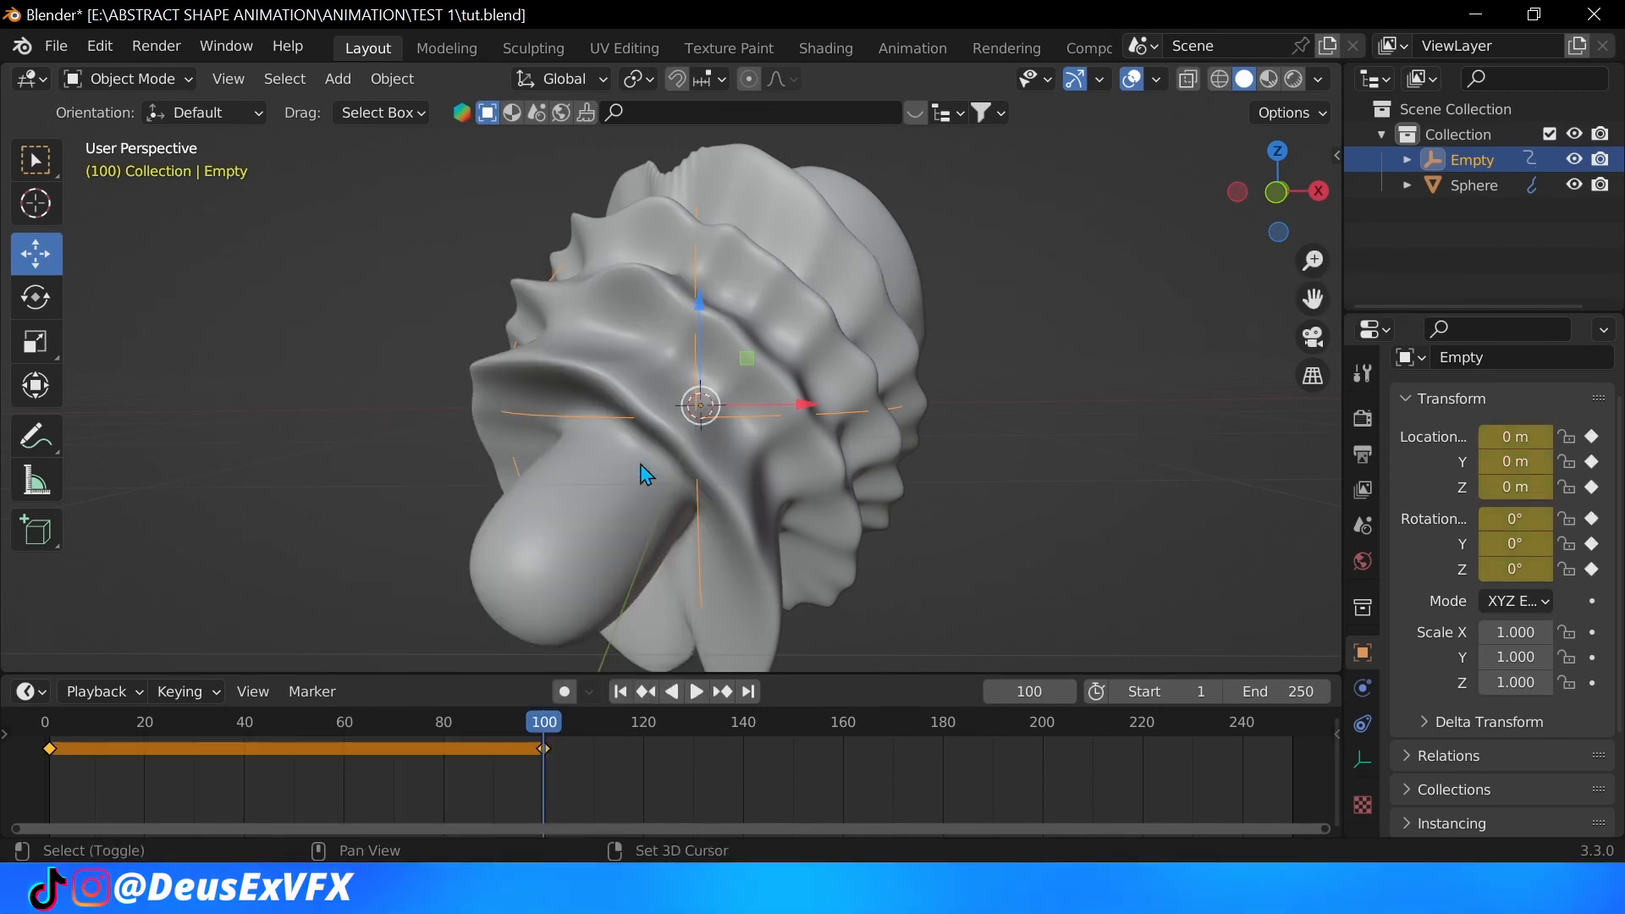
key("shift+Left")
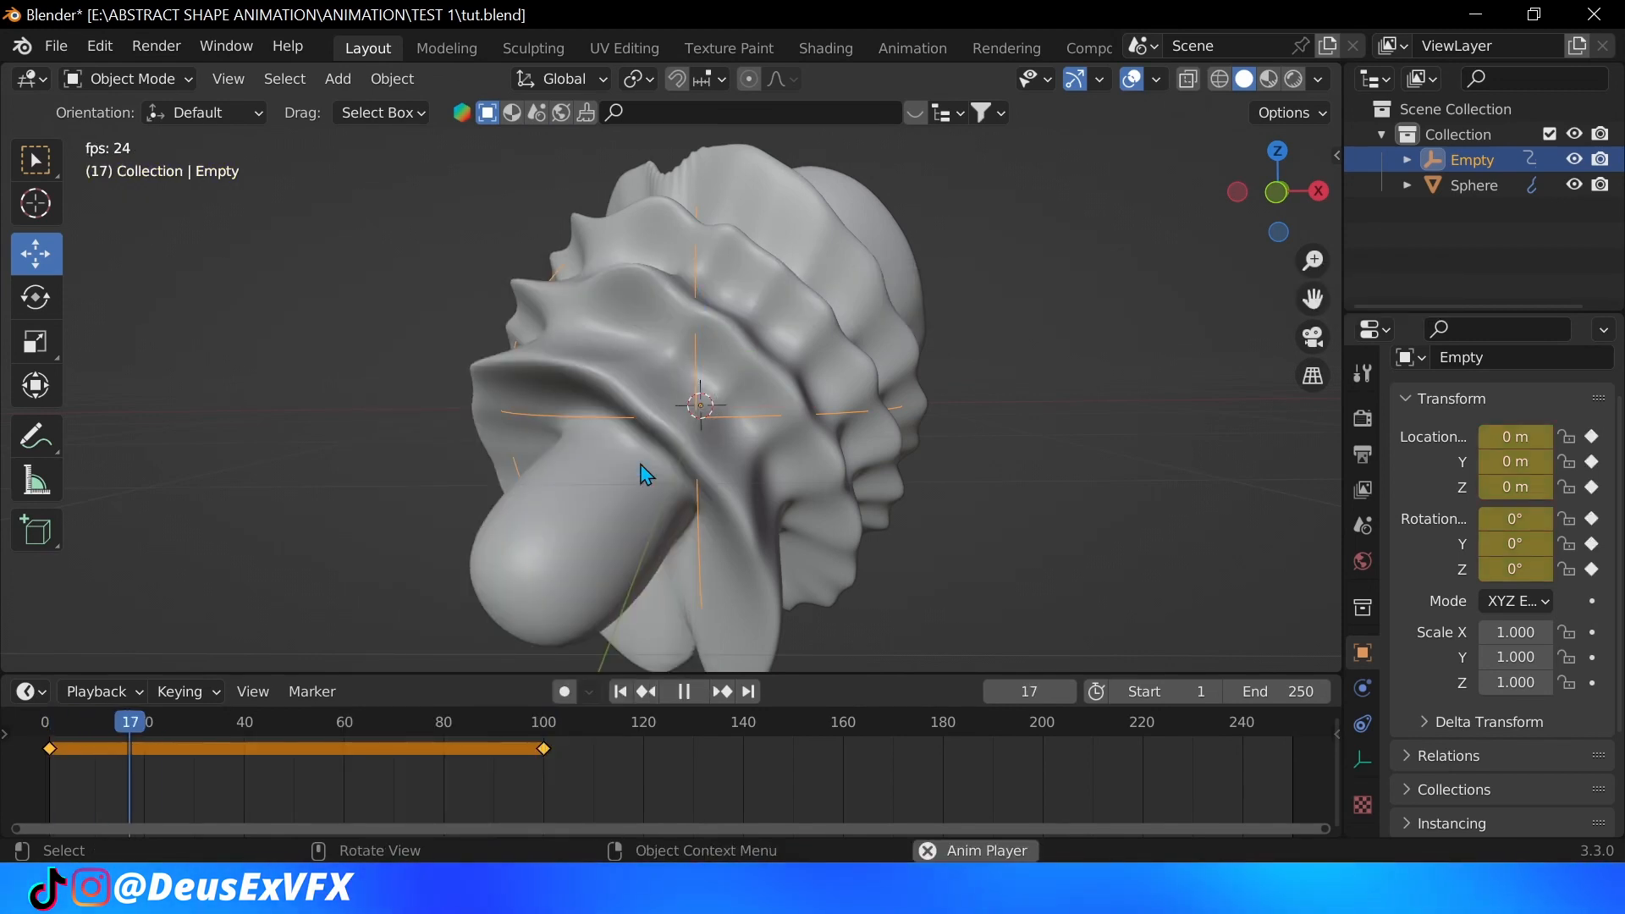
key("space")
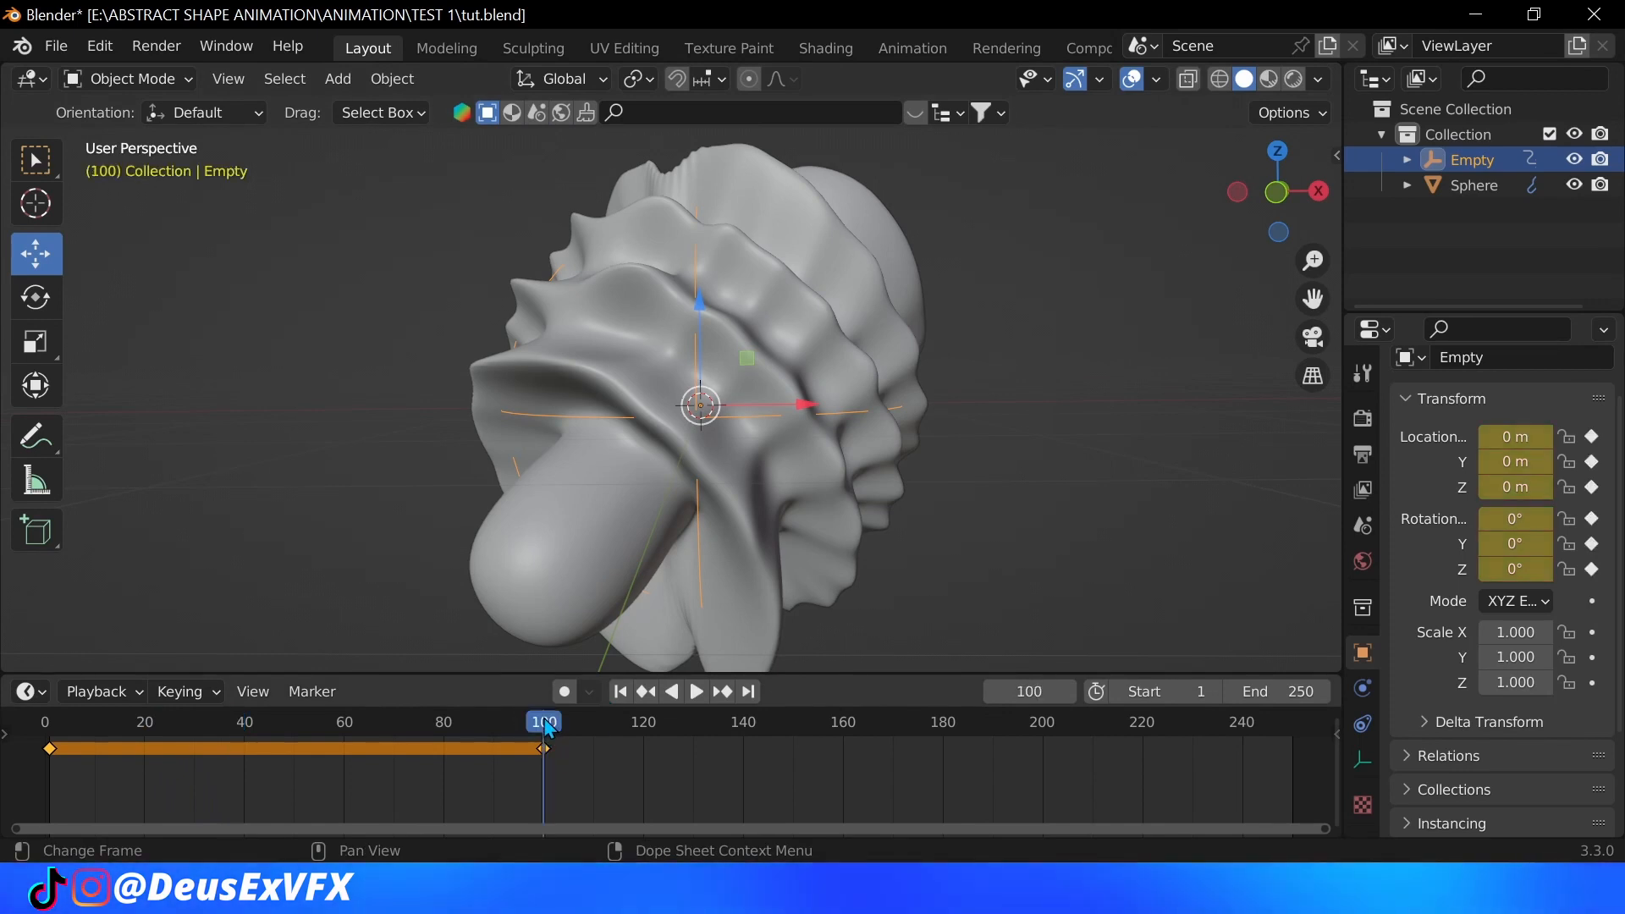
Step: At frame 100 set the Empty's X location to 2 m and keyframe it
left_click(546, 725)
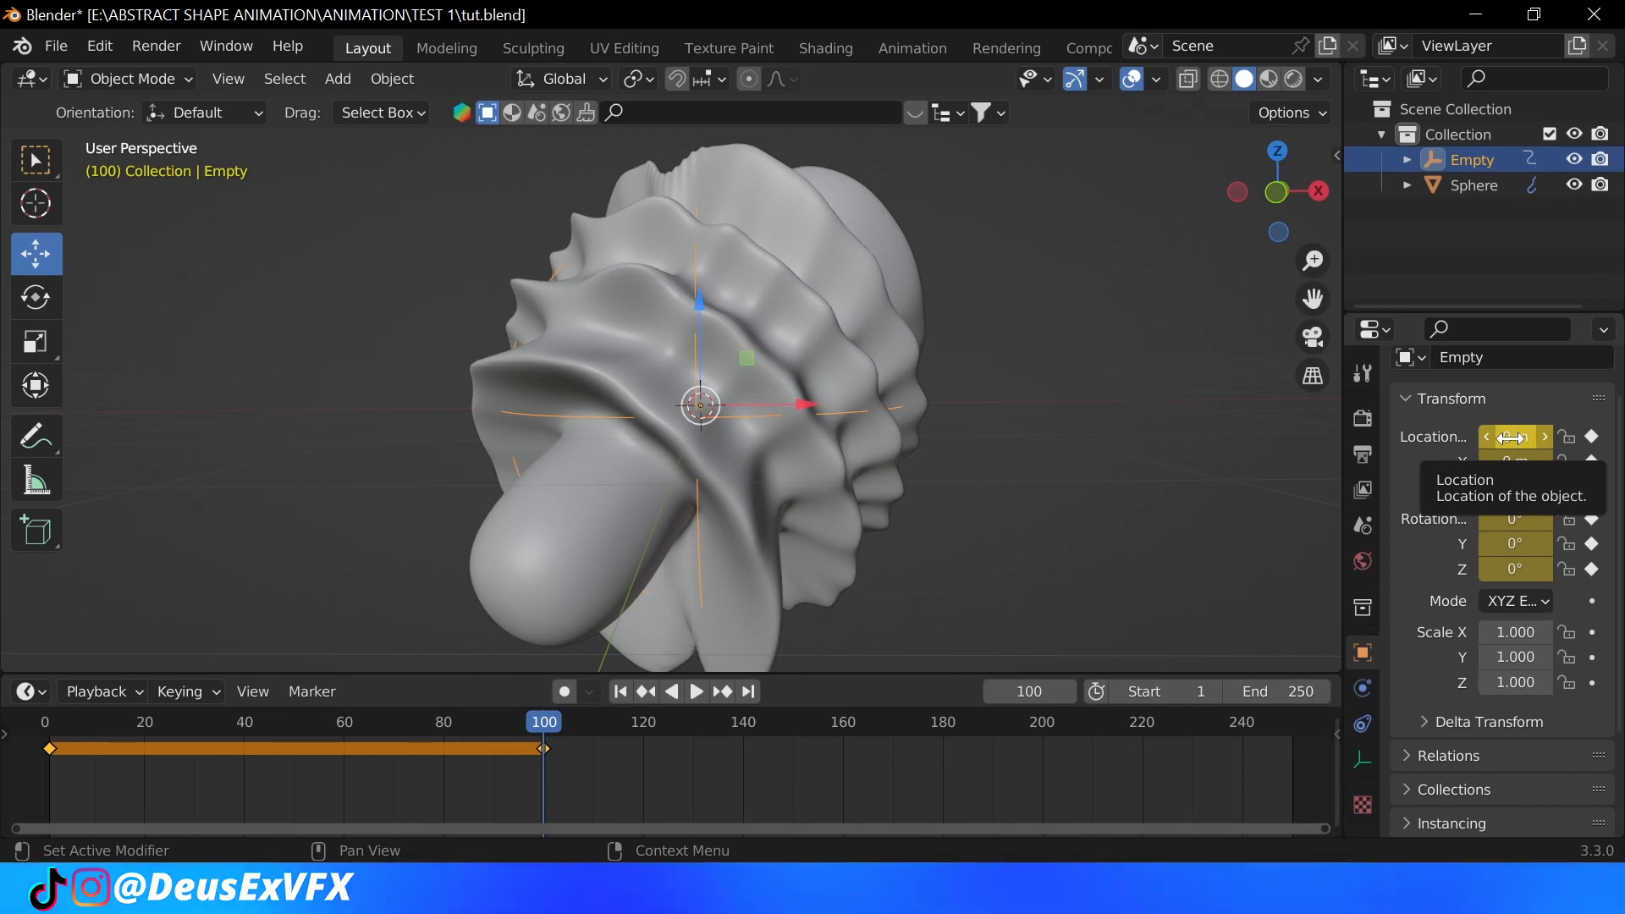
double_click(1511, 437)
type("2")
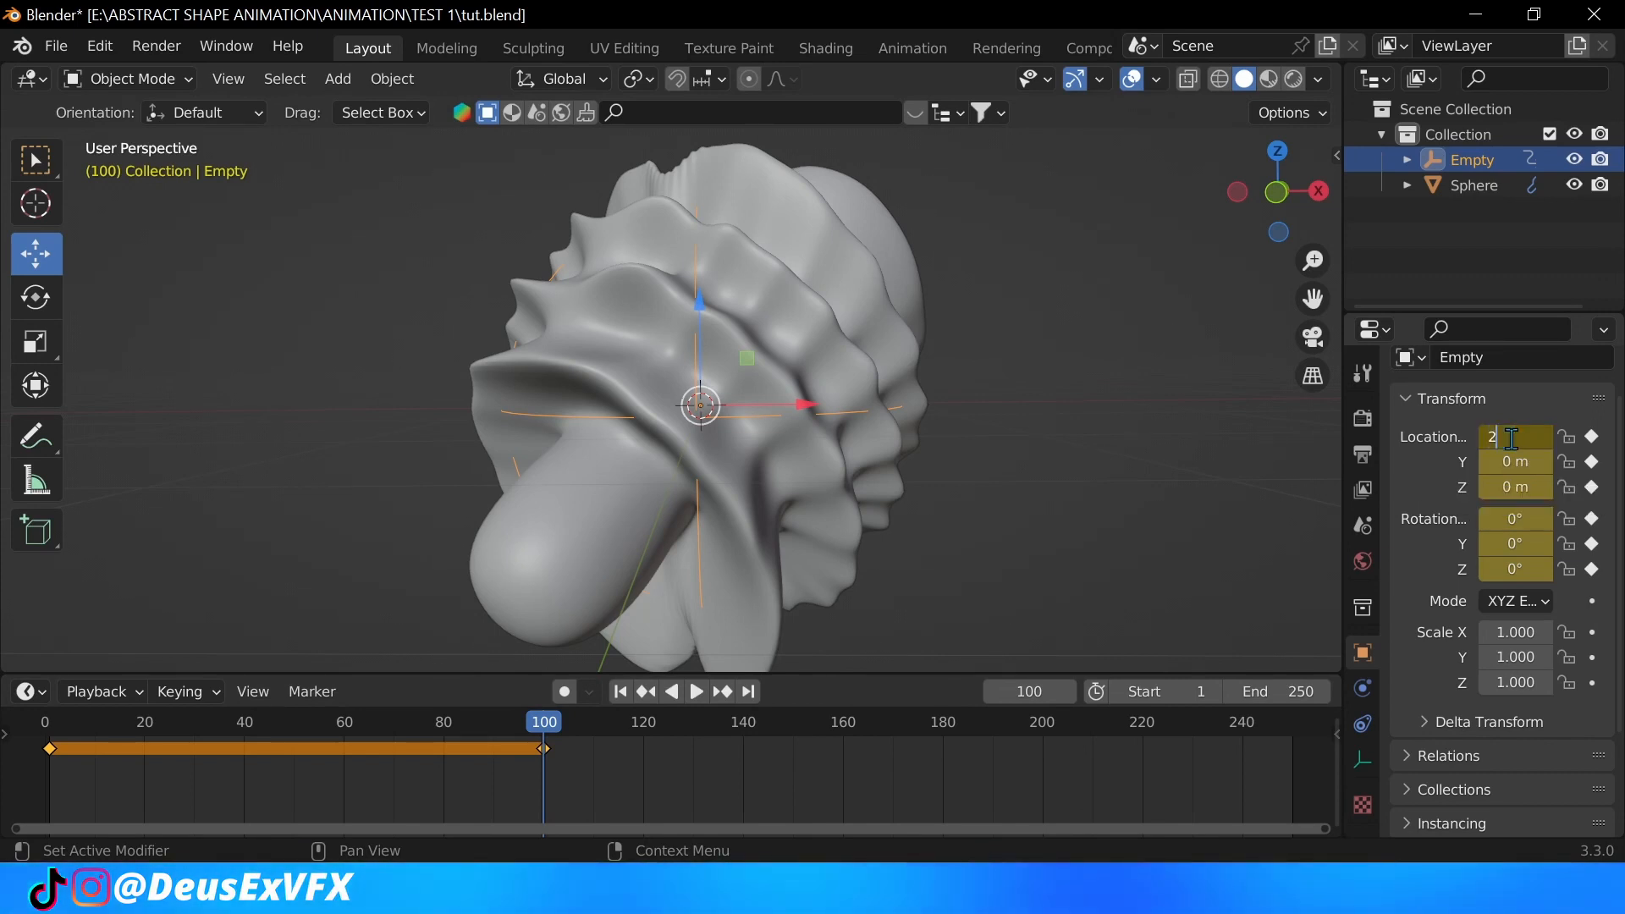
key("Return")
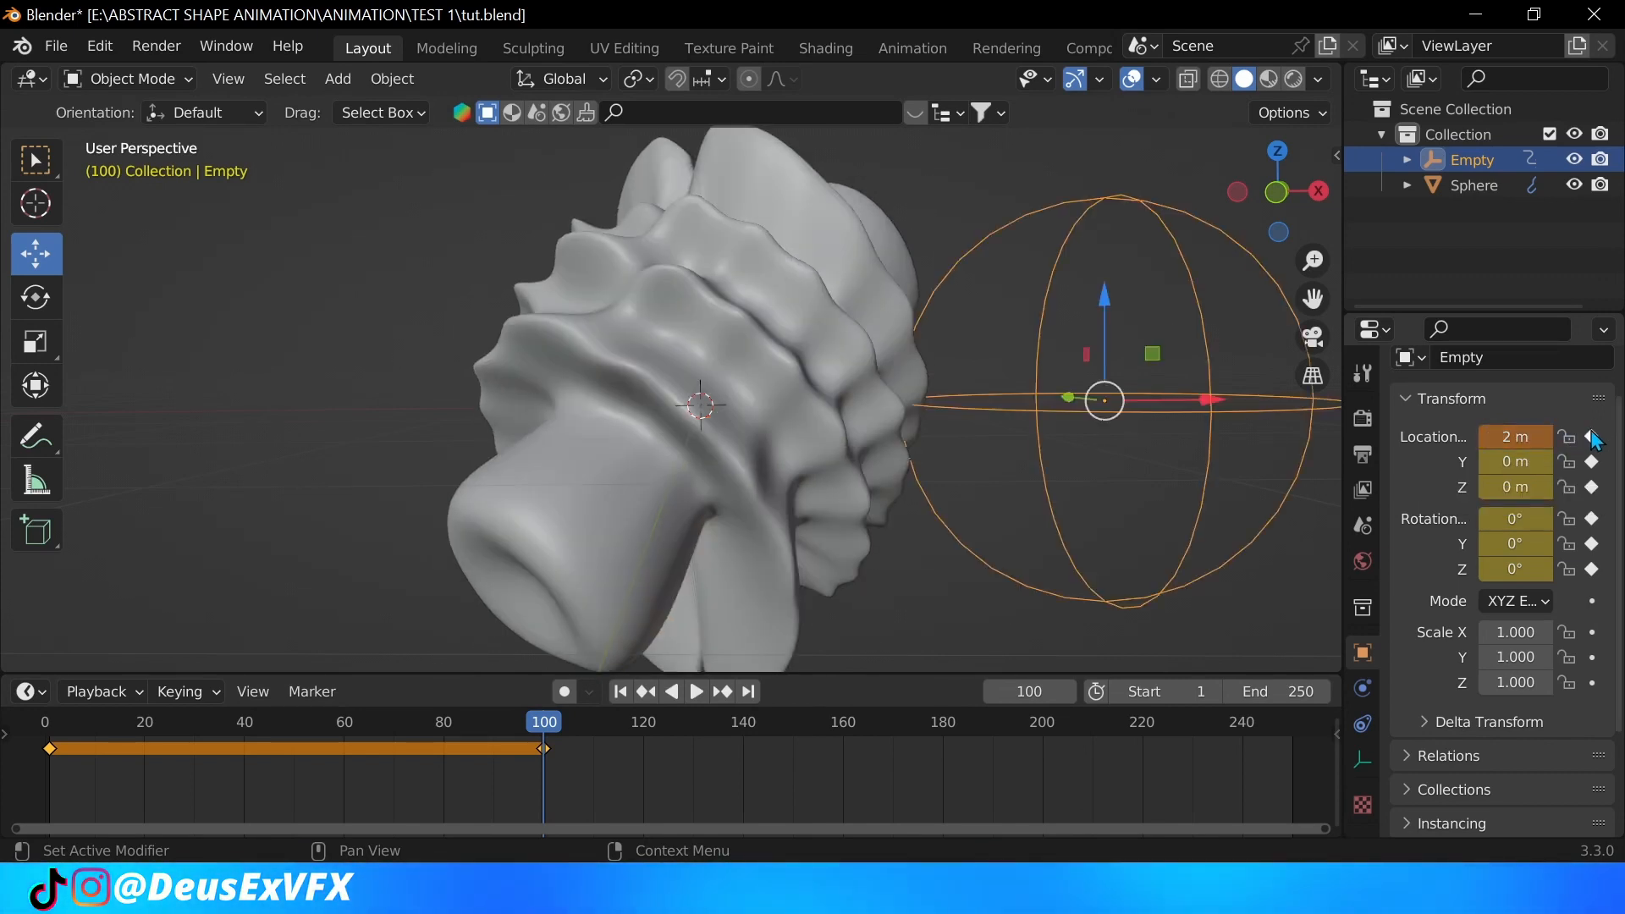
key("i")
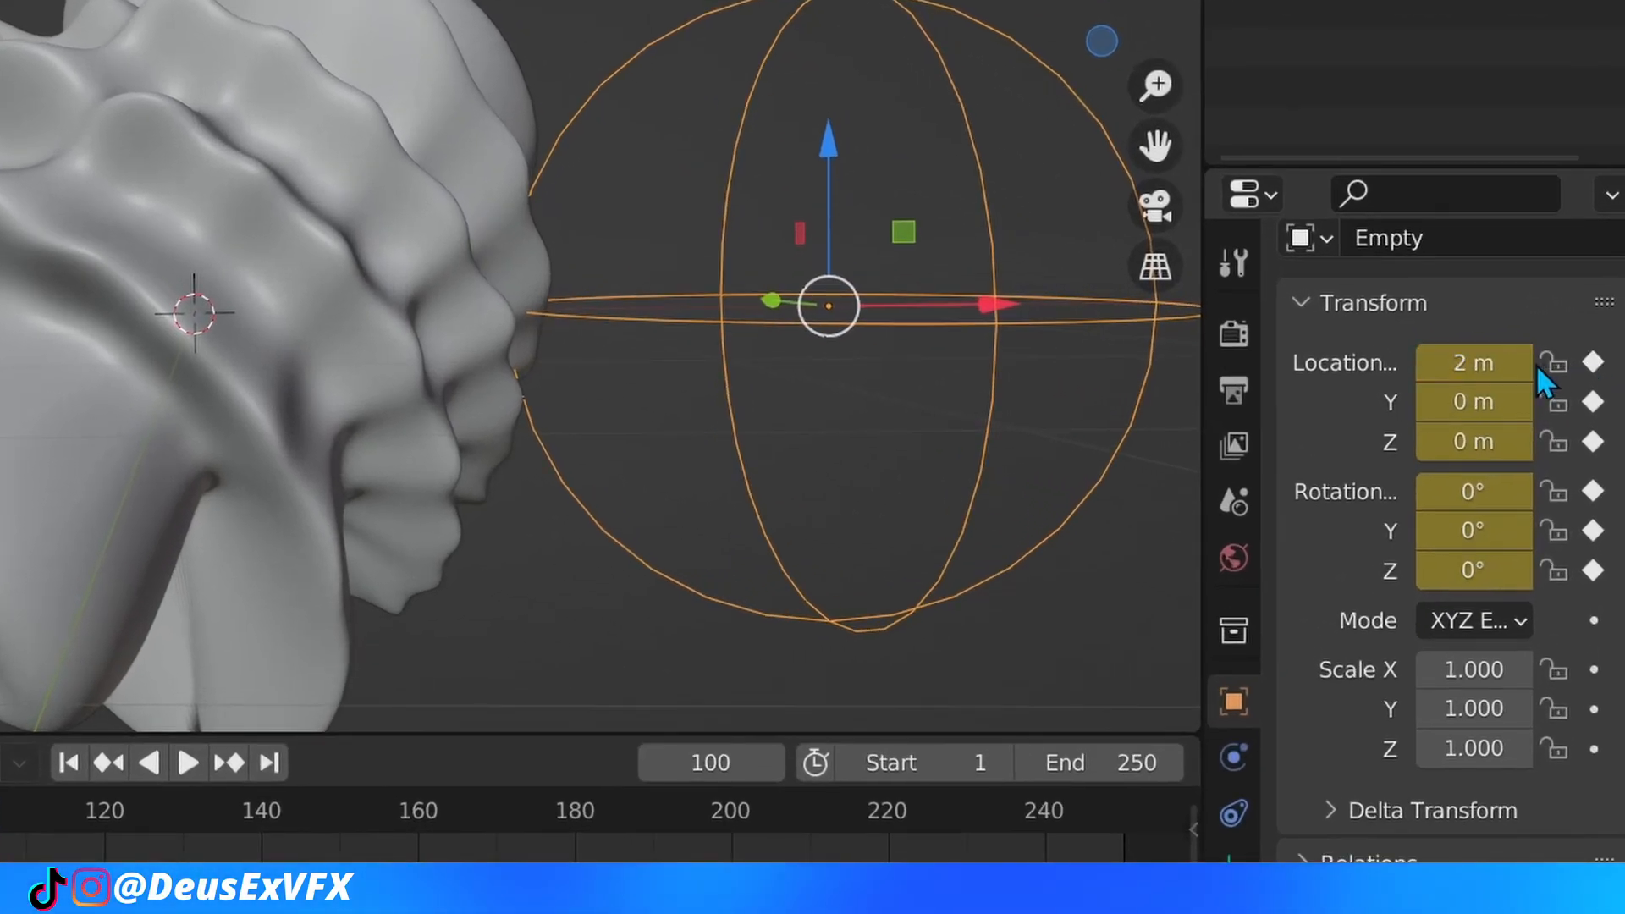
Step: Set both Empty keyframes to Linear interpolation and preview the steady motion
key("space")
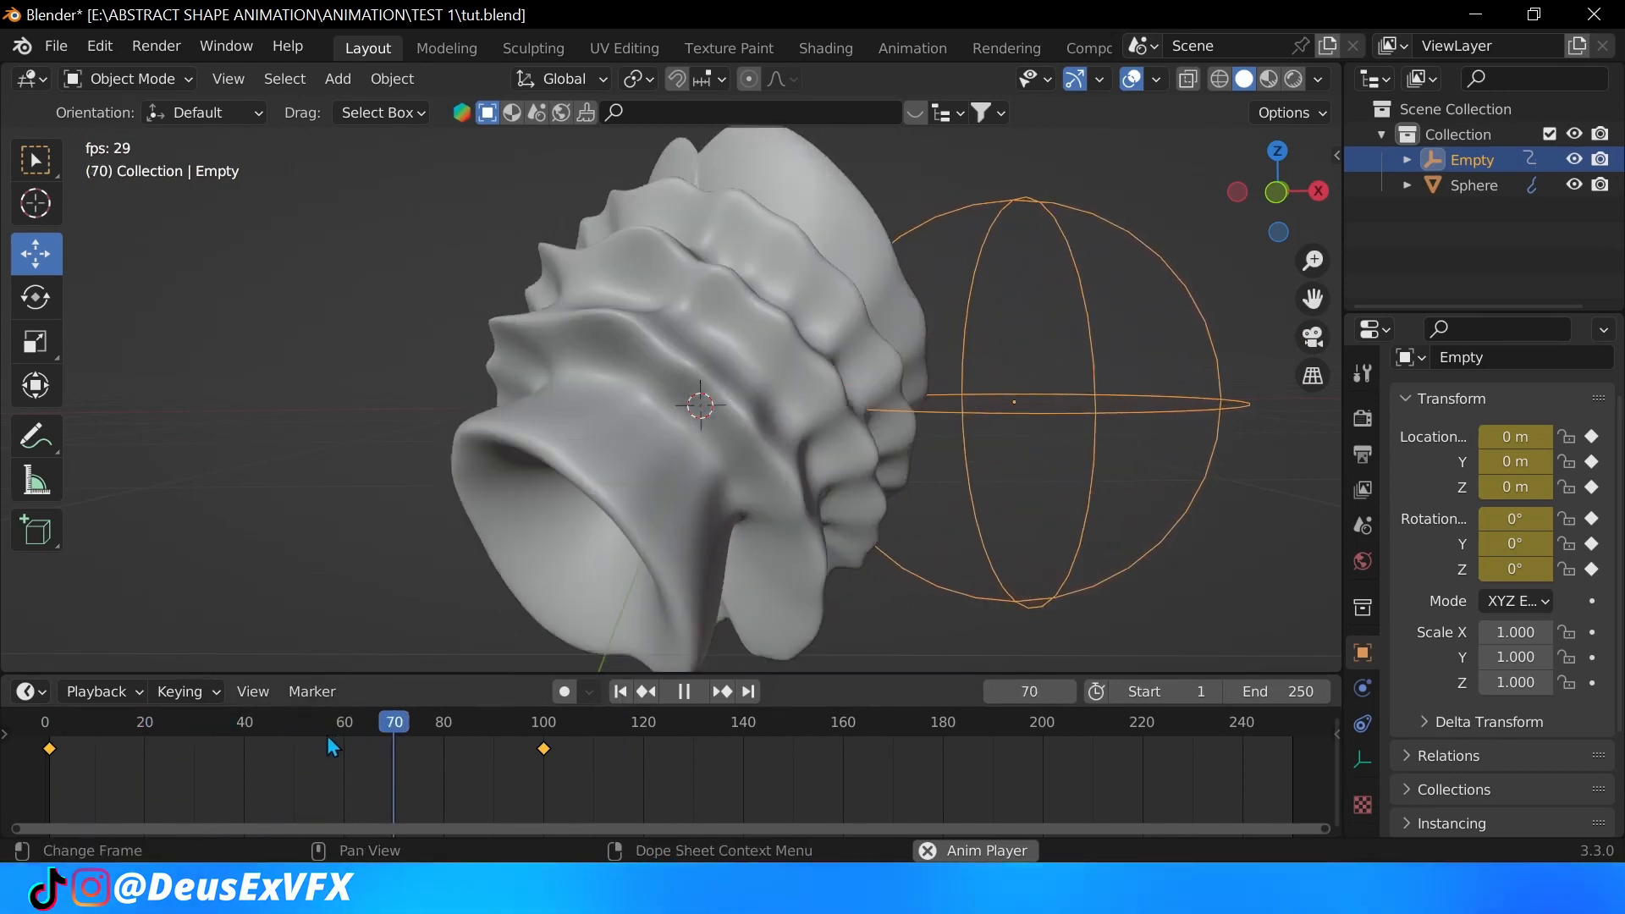
key("Escape")
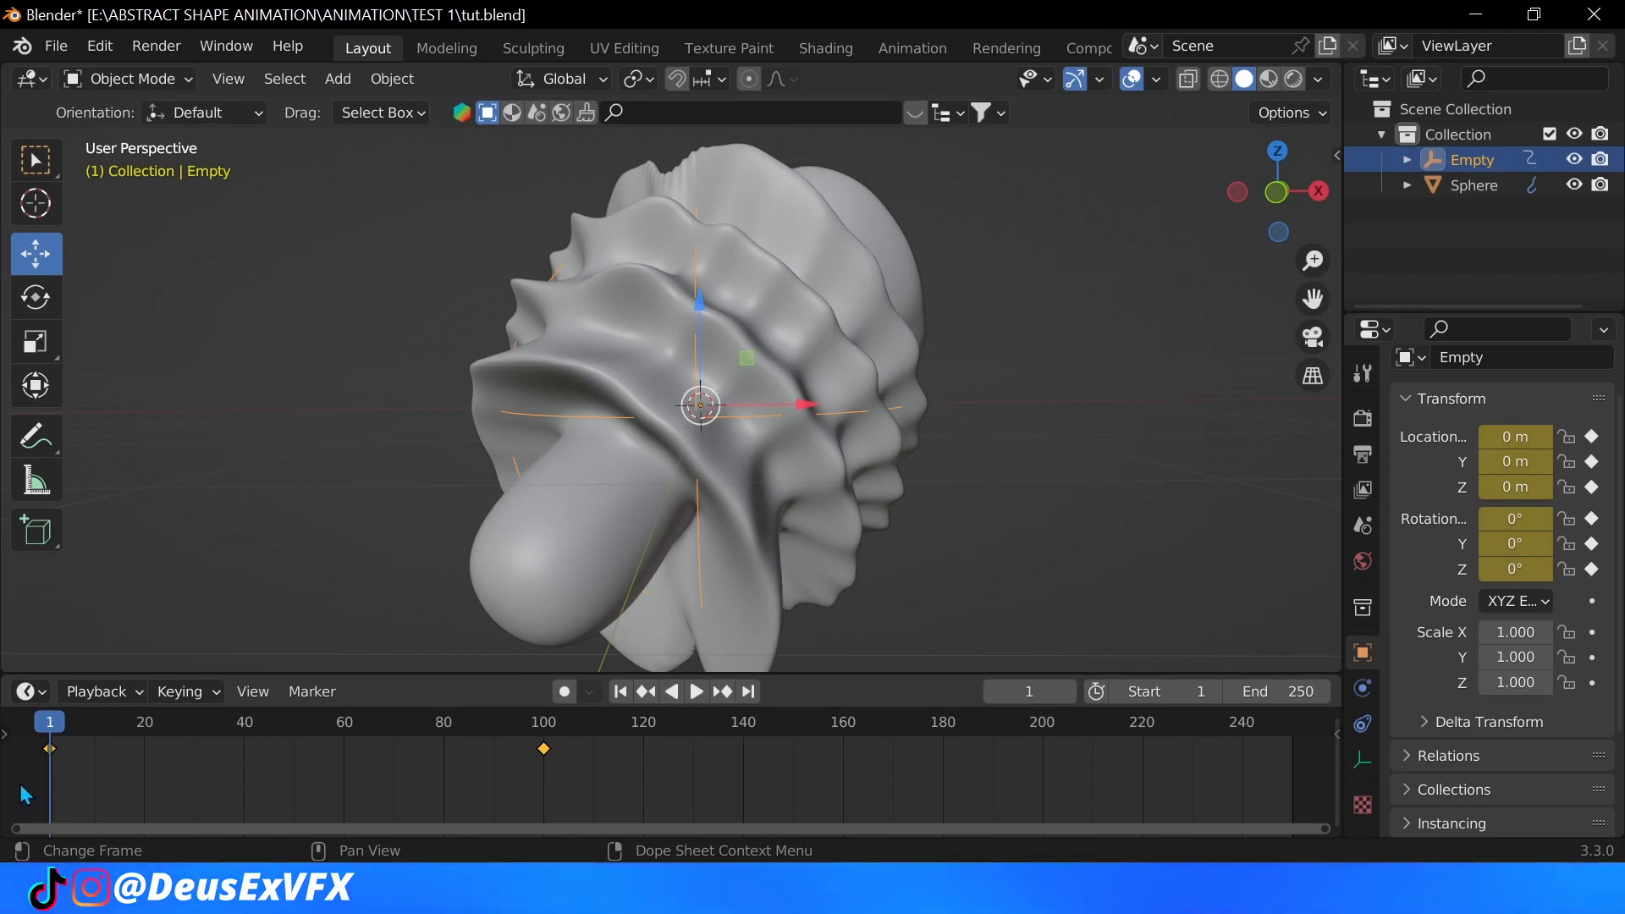
left_click_drag(26, 784, 700, 714)
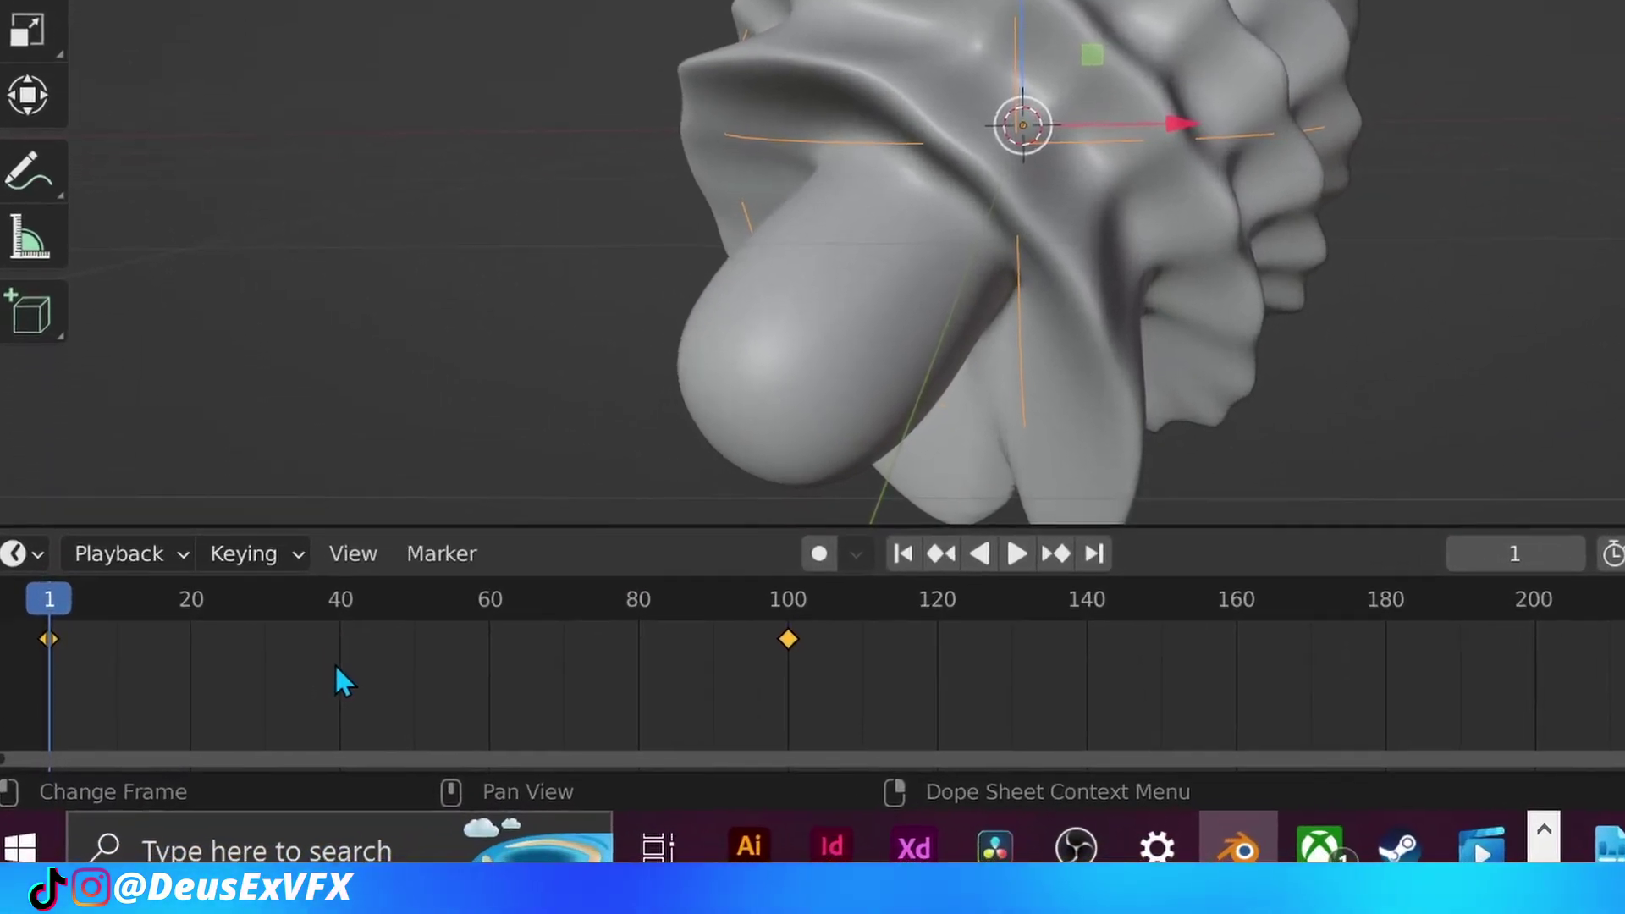
right_click(290, 736)
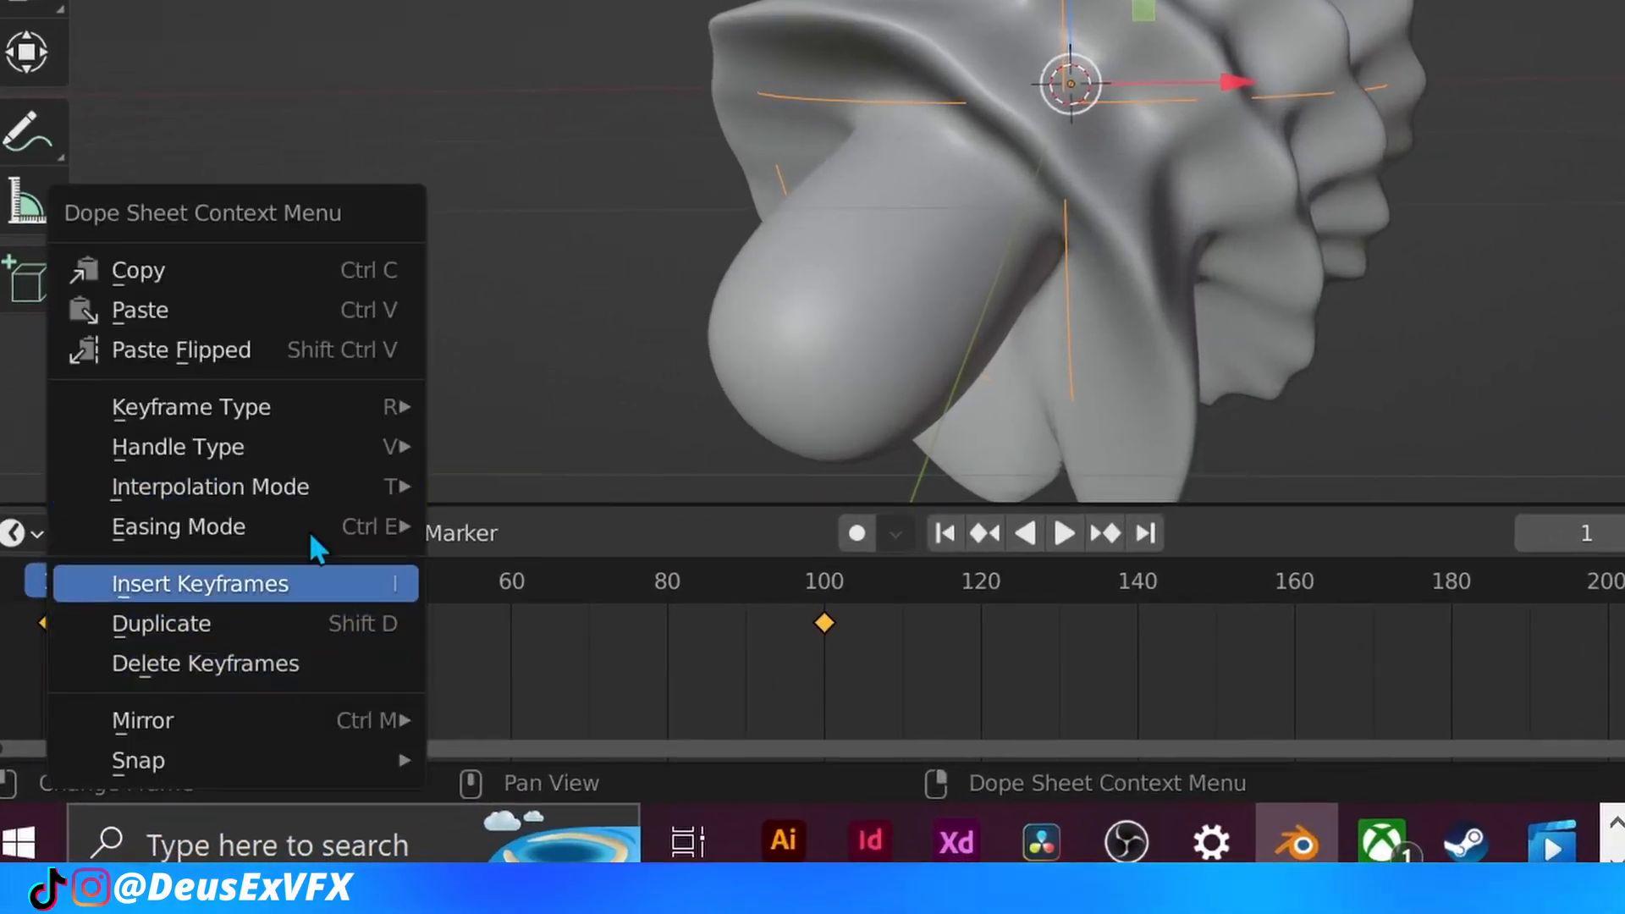
mouse_move(211, 486)
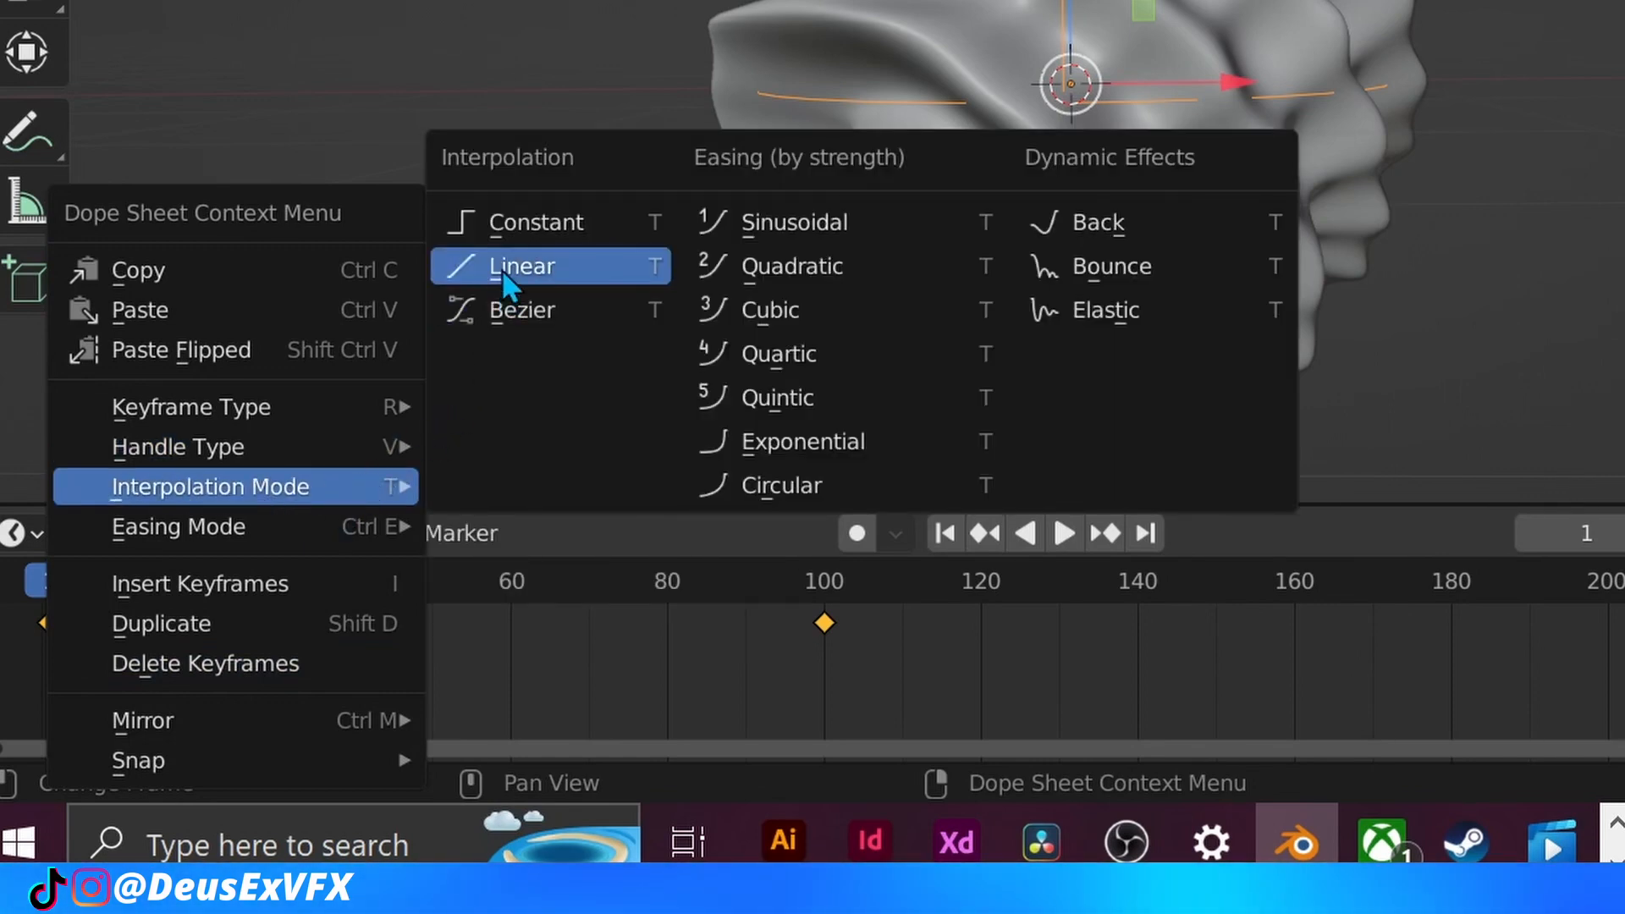
left_click(502, 269)
key("space")
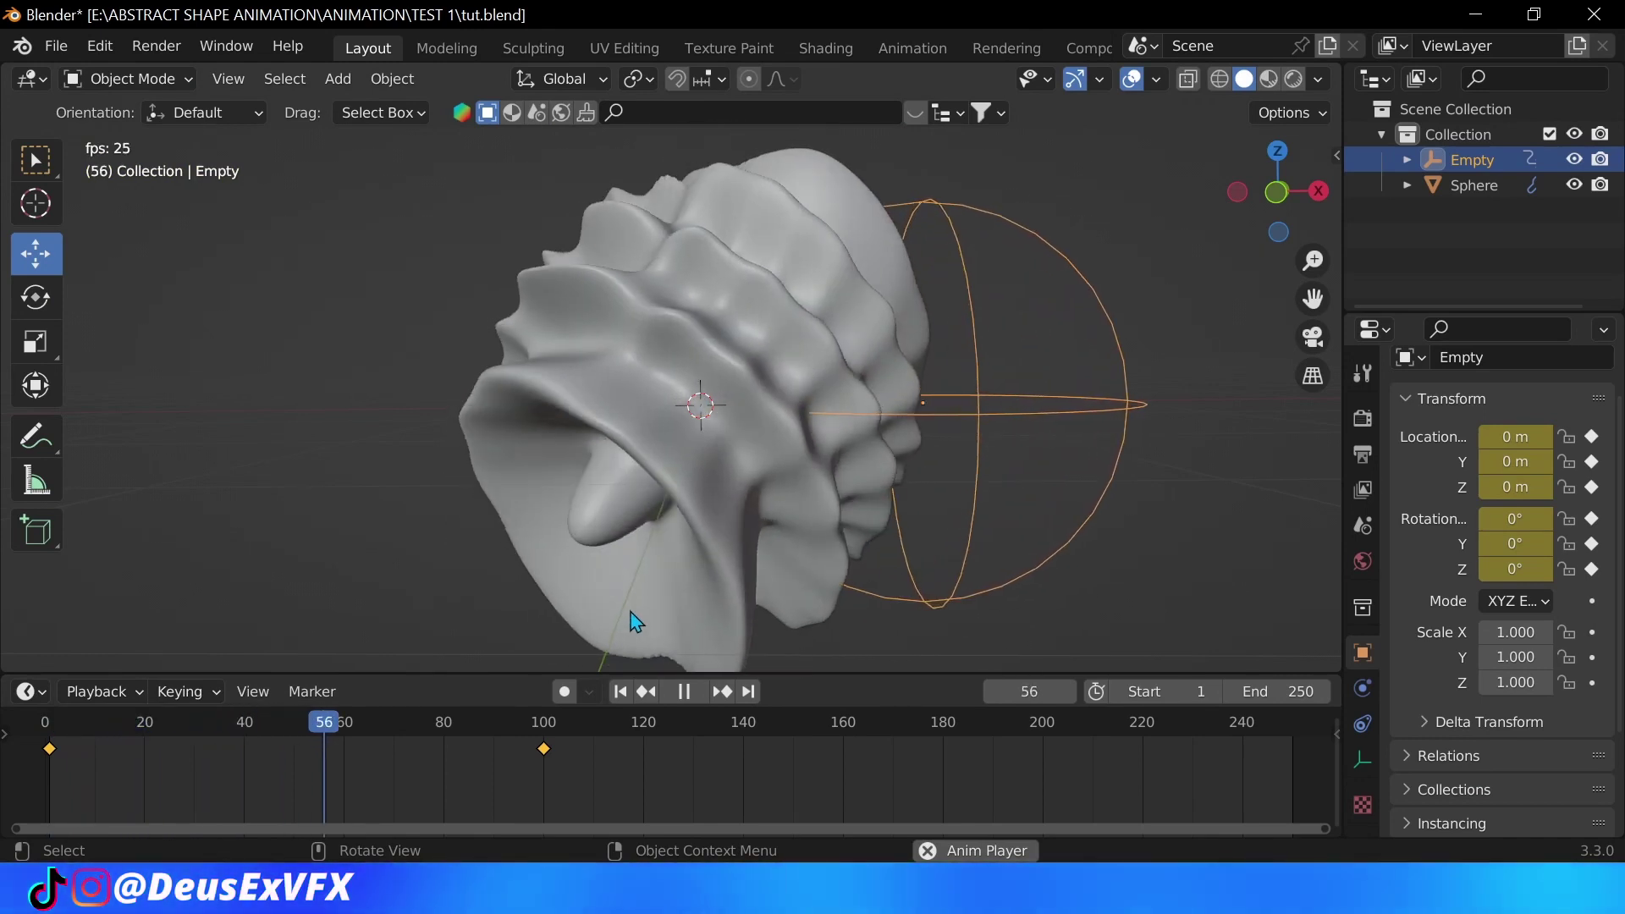
Step: Set the end frame to 100 and scrub around frame 30-32 to find the loop point
key("space")
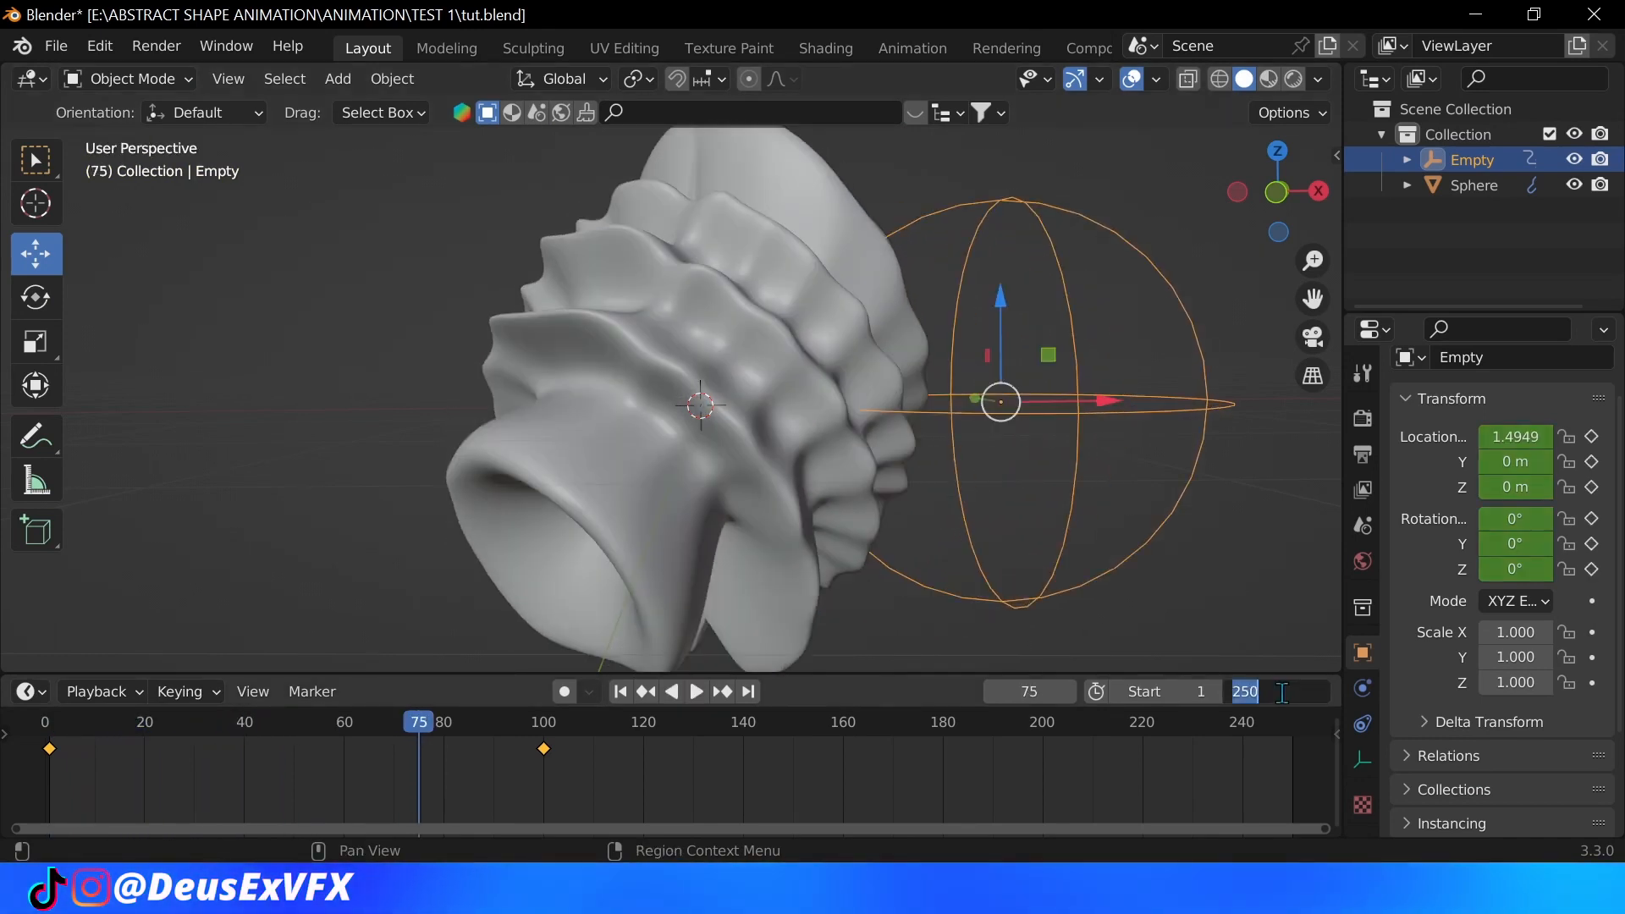
double_click(1276, 690)
type("100")
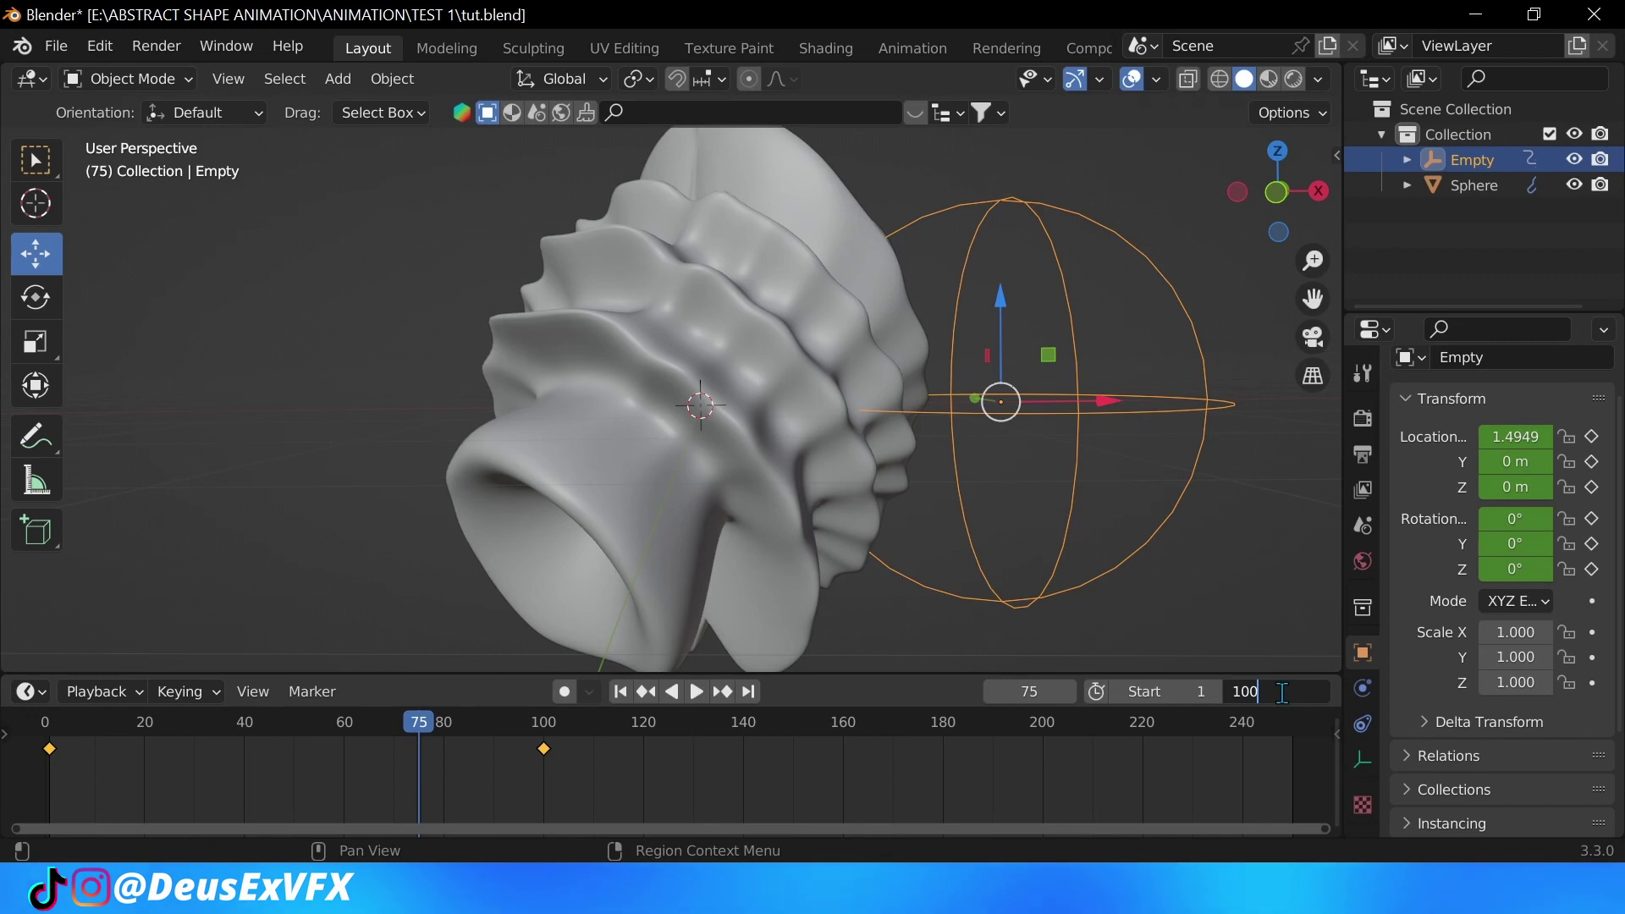
key("Return")
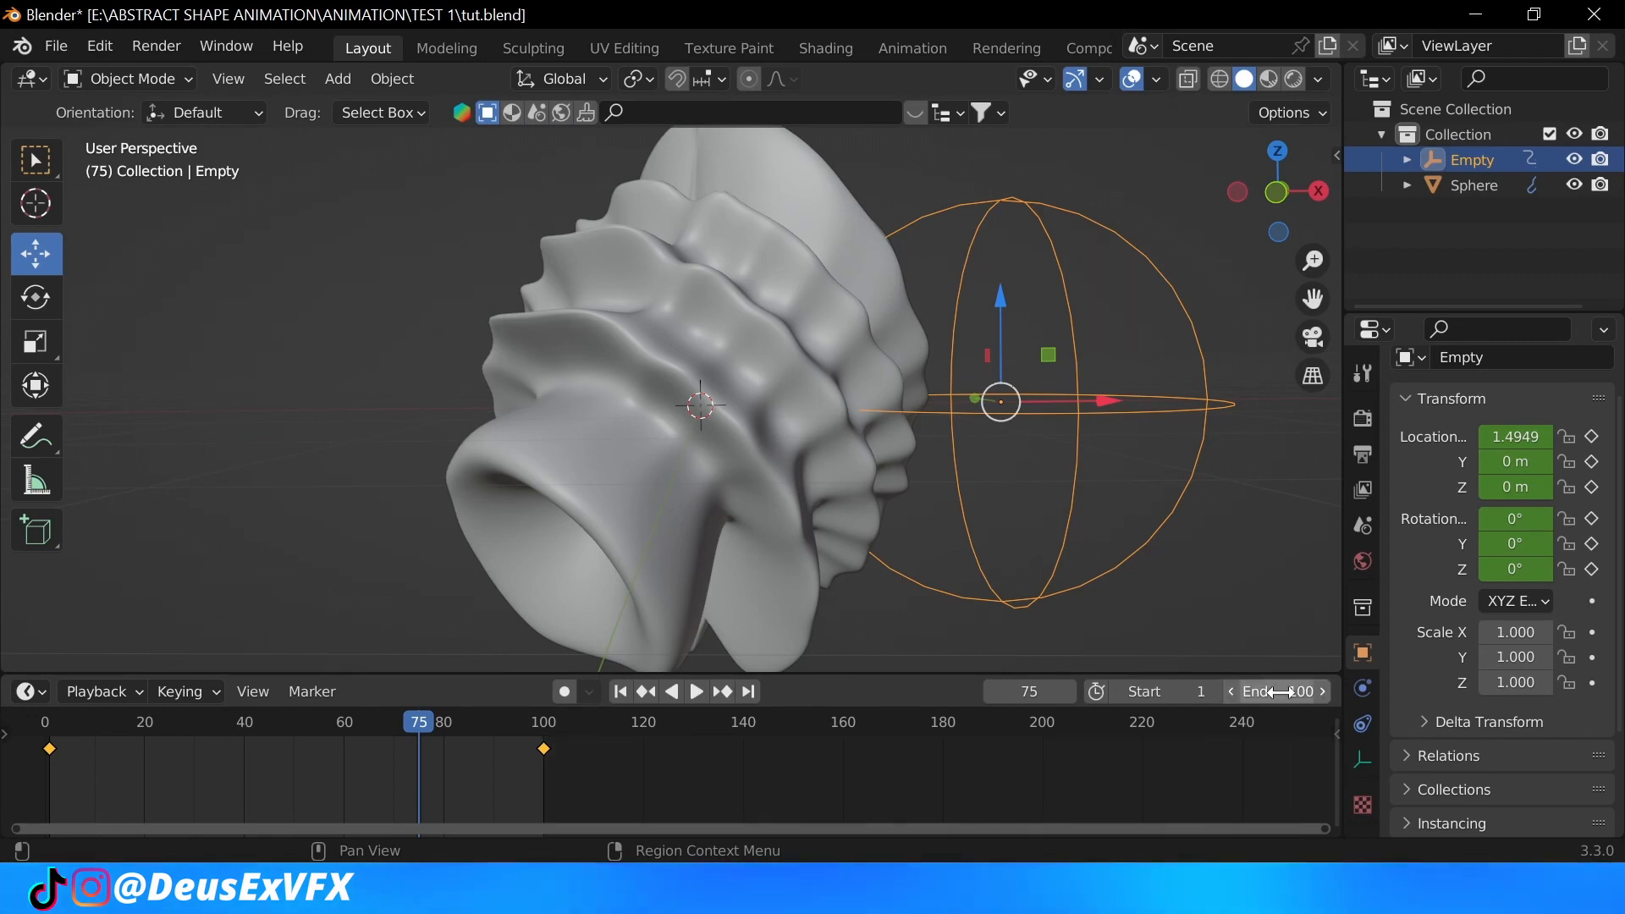
key("shift+Left")
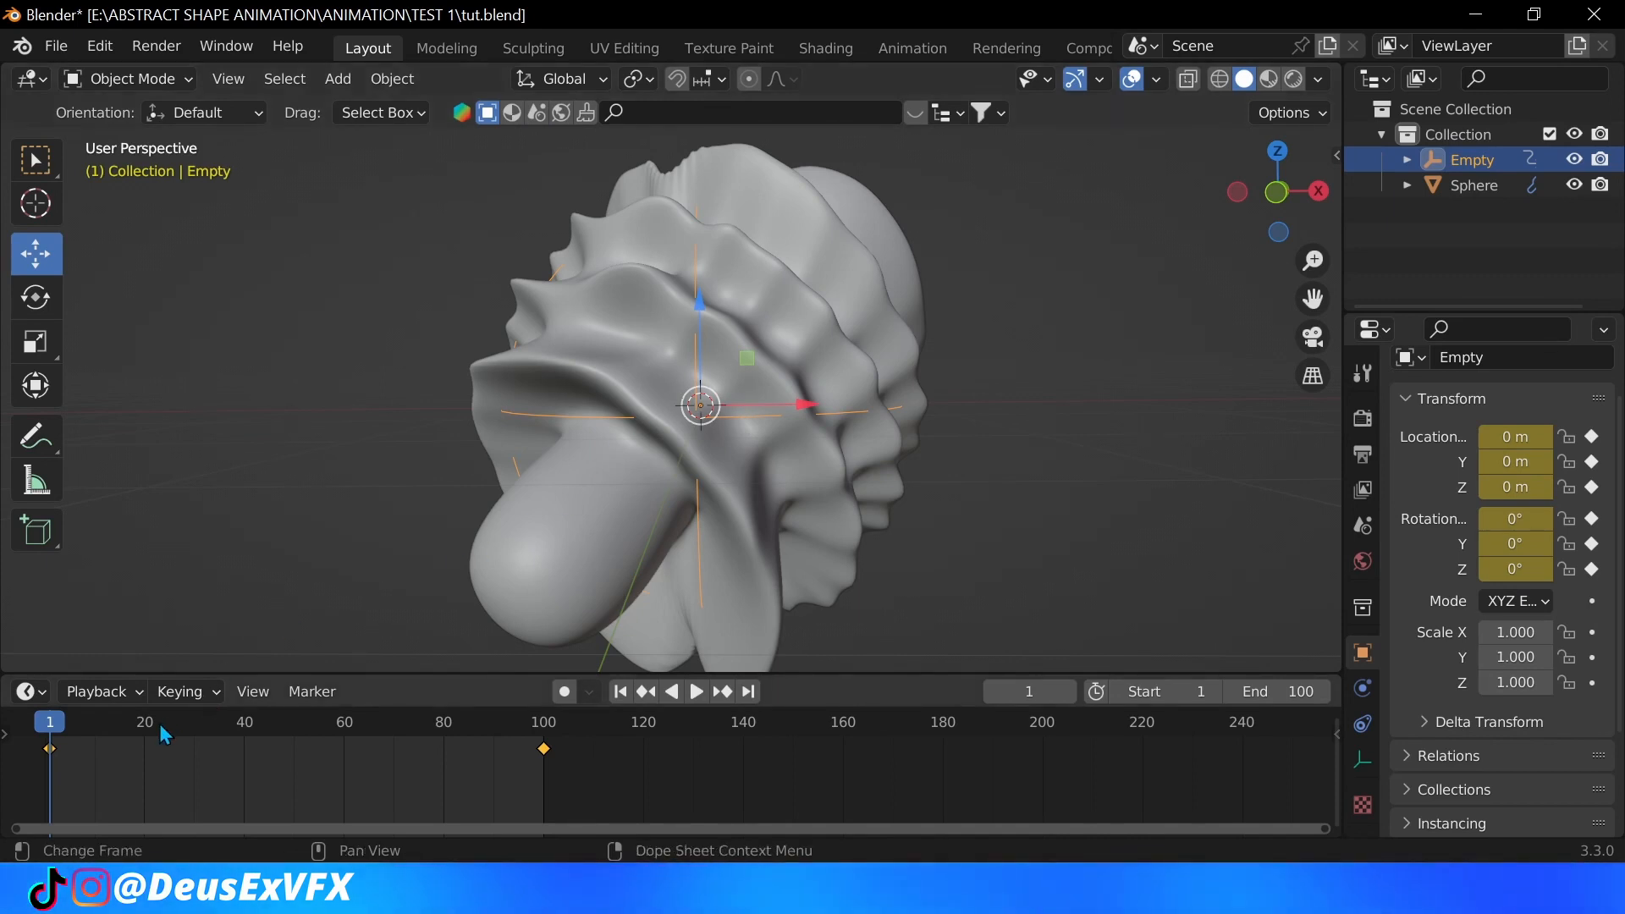
key("space")
left_click_drag(188, 728, 203, 725)
key("shift+Left")
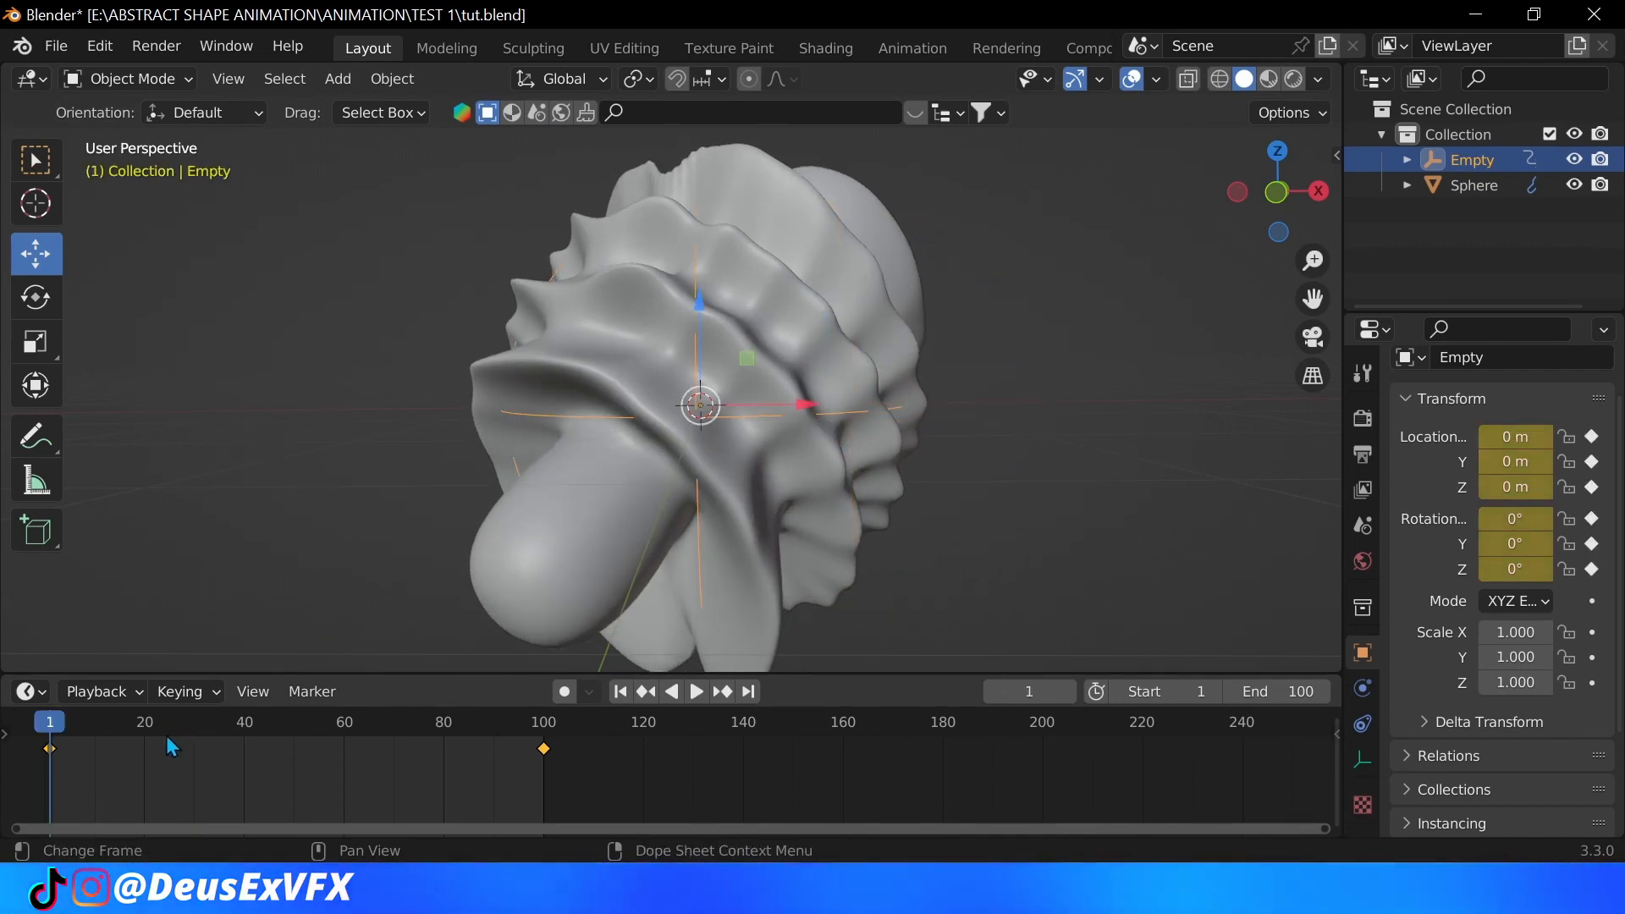
left_click(195, 721)
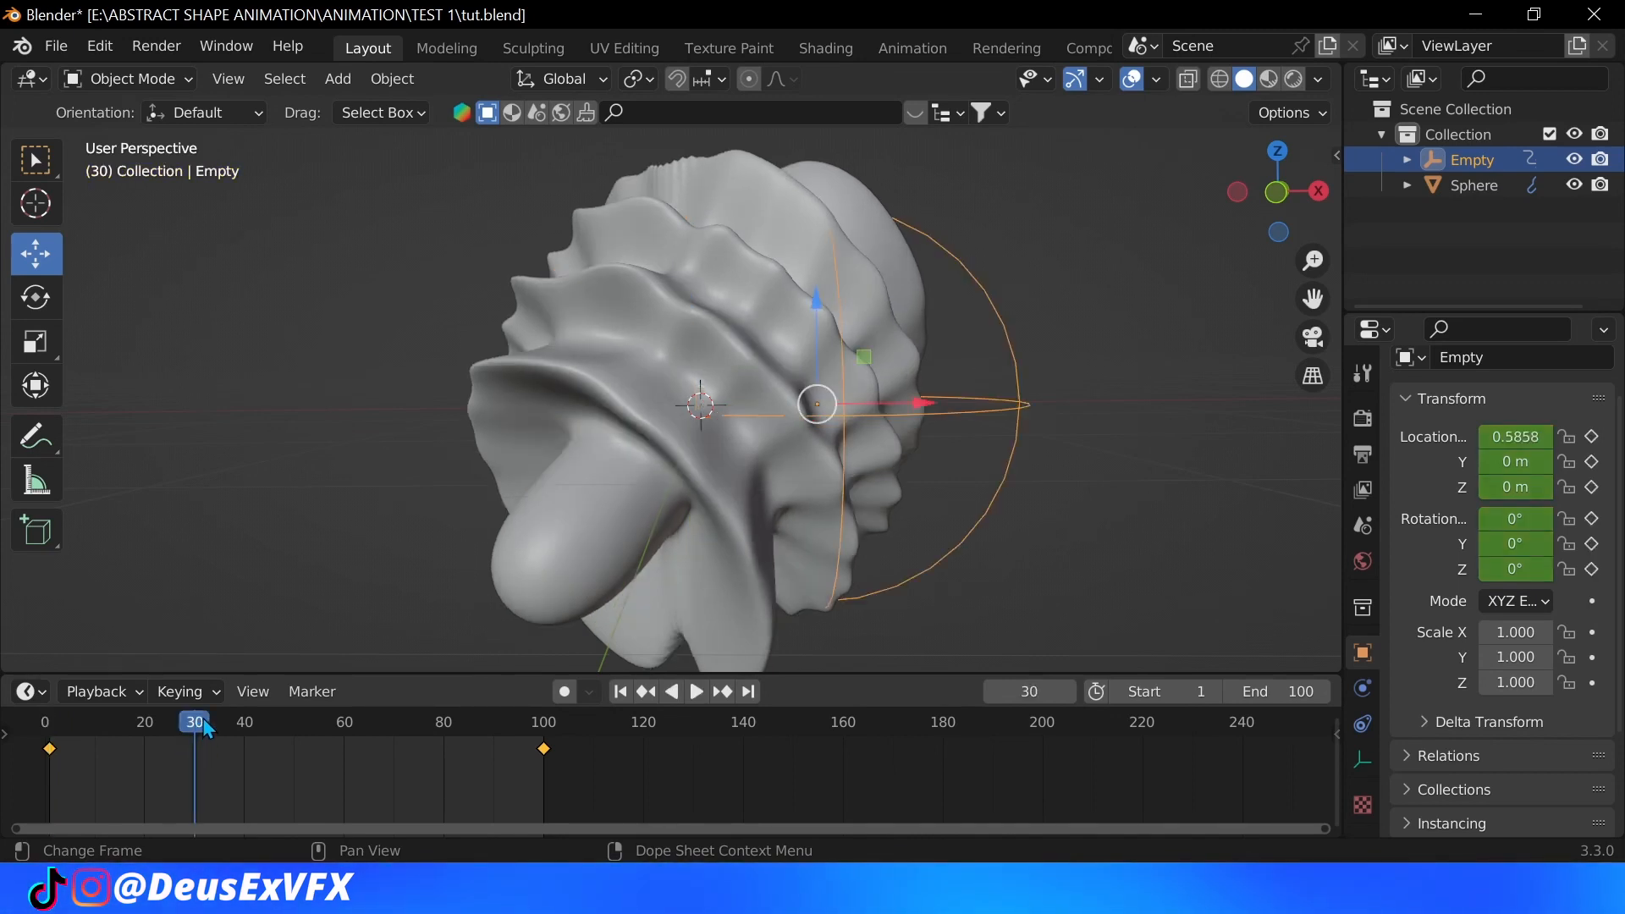
left_click_drag(193, 721, 205, 721)
left_click(1300, 694)
type("3")
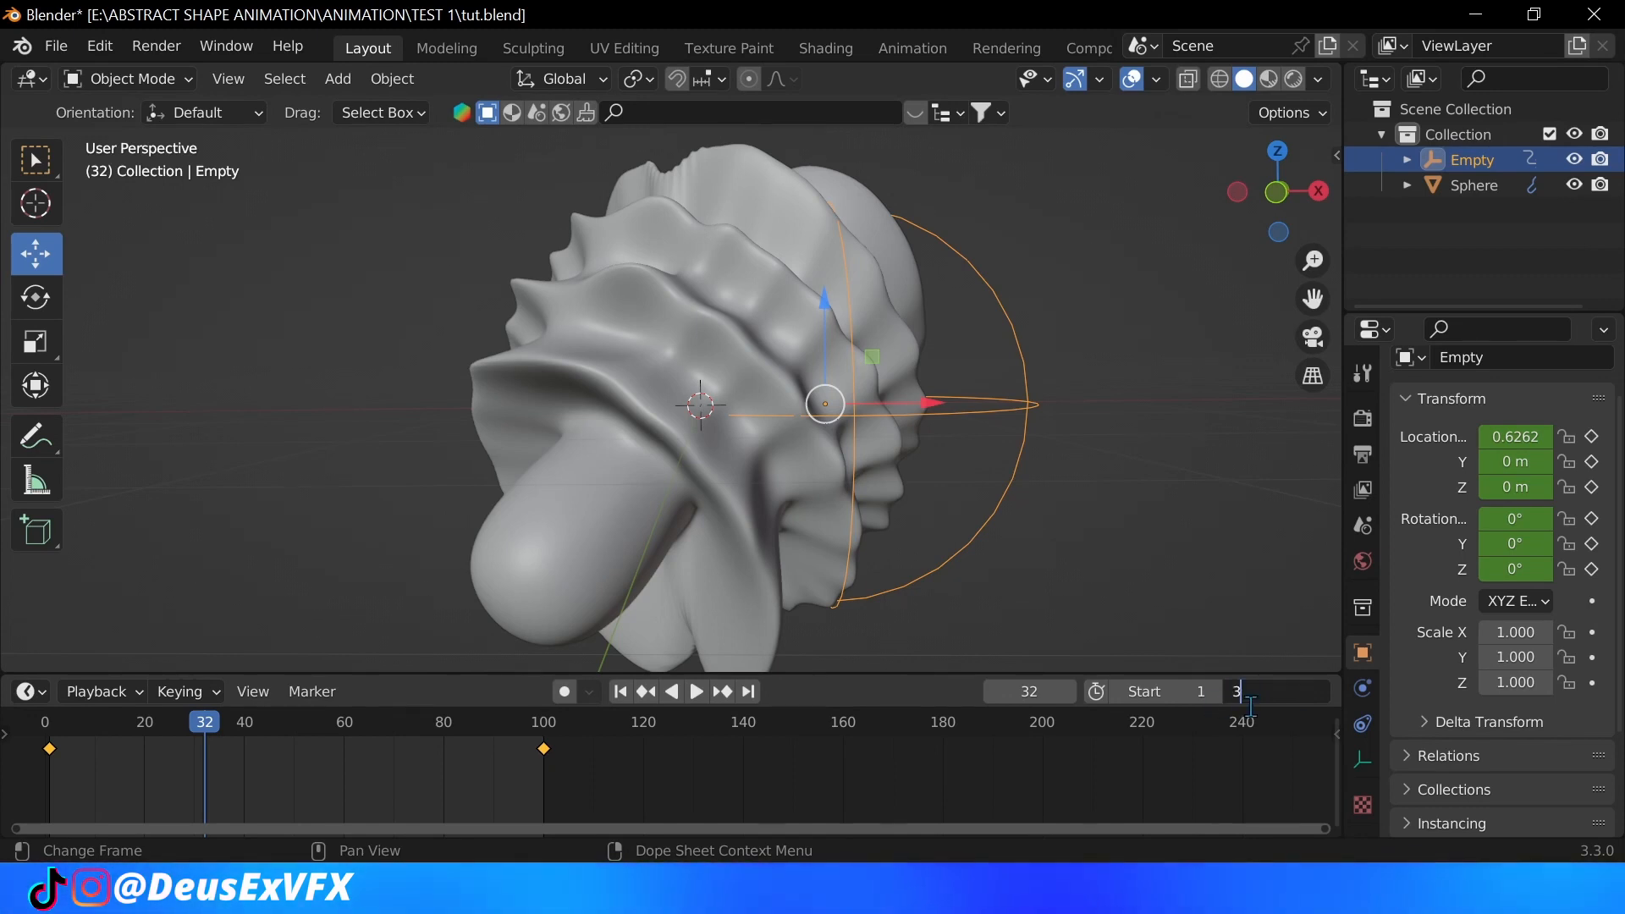
type("1")
Step: Set the end frame to 31 and play the shortened loop to check it
key("Return")
key("shift+Left")
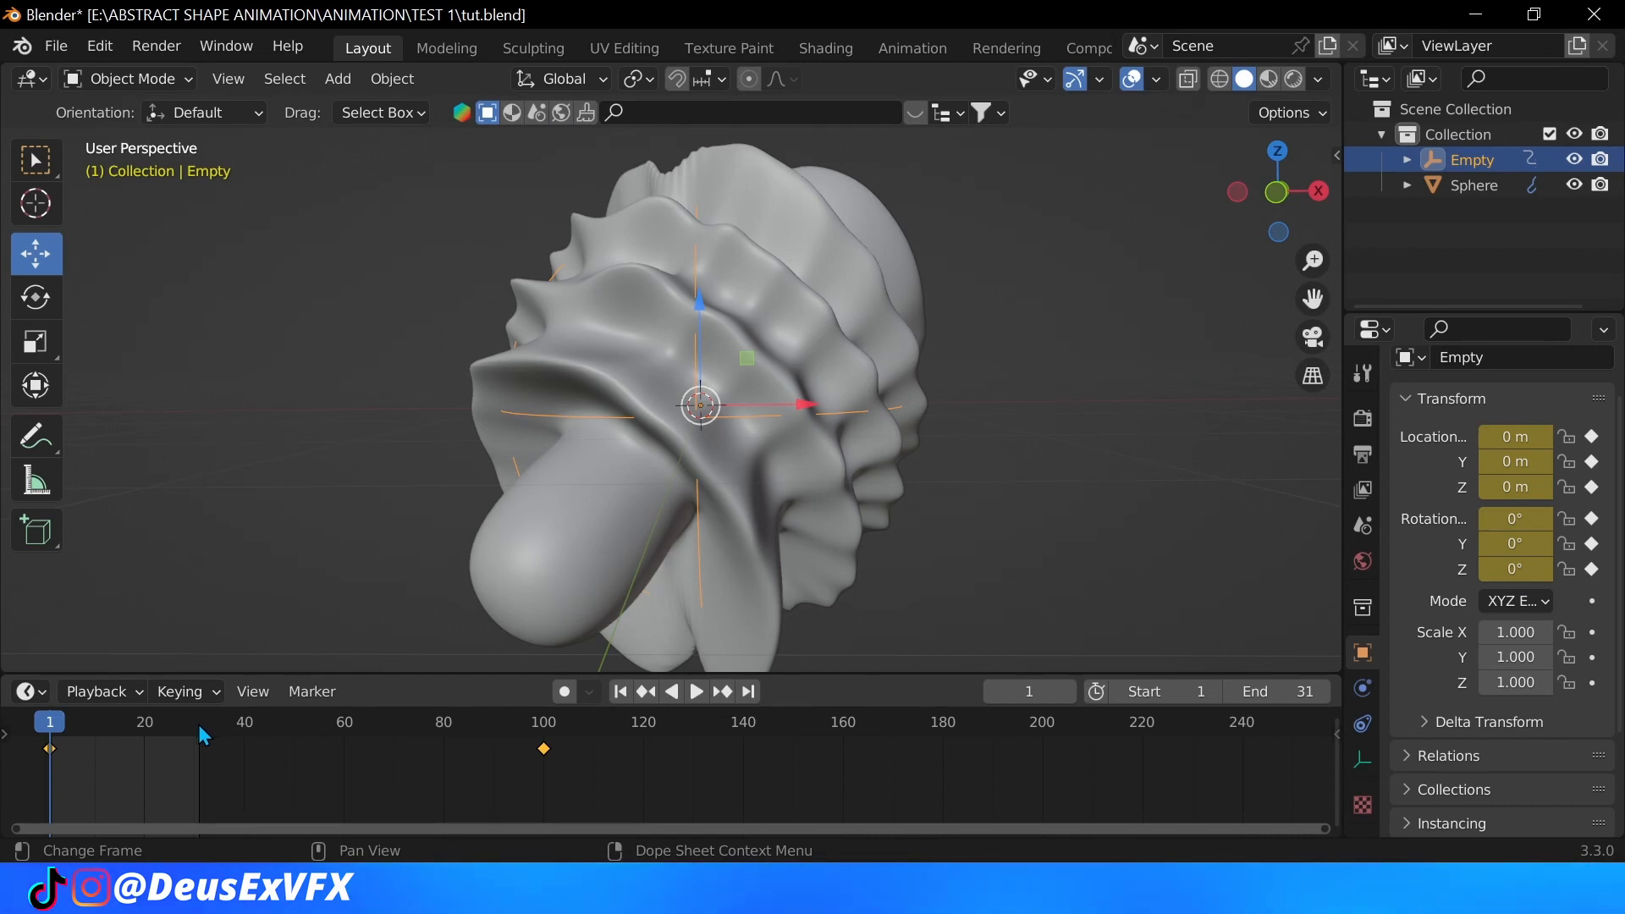
left_click(200, 727)
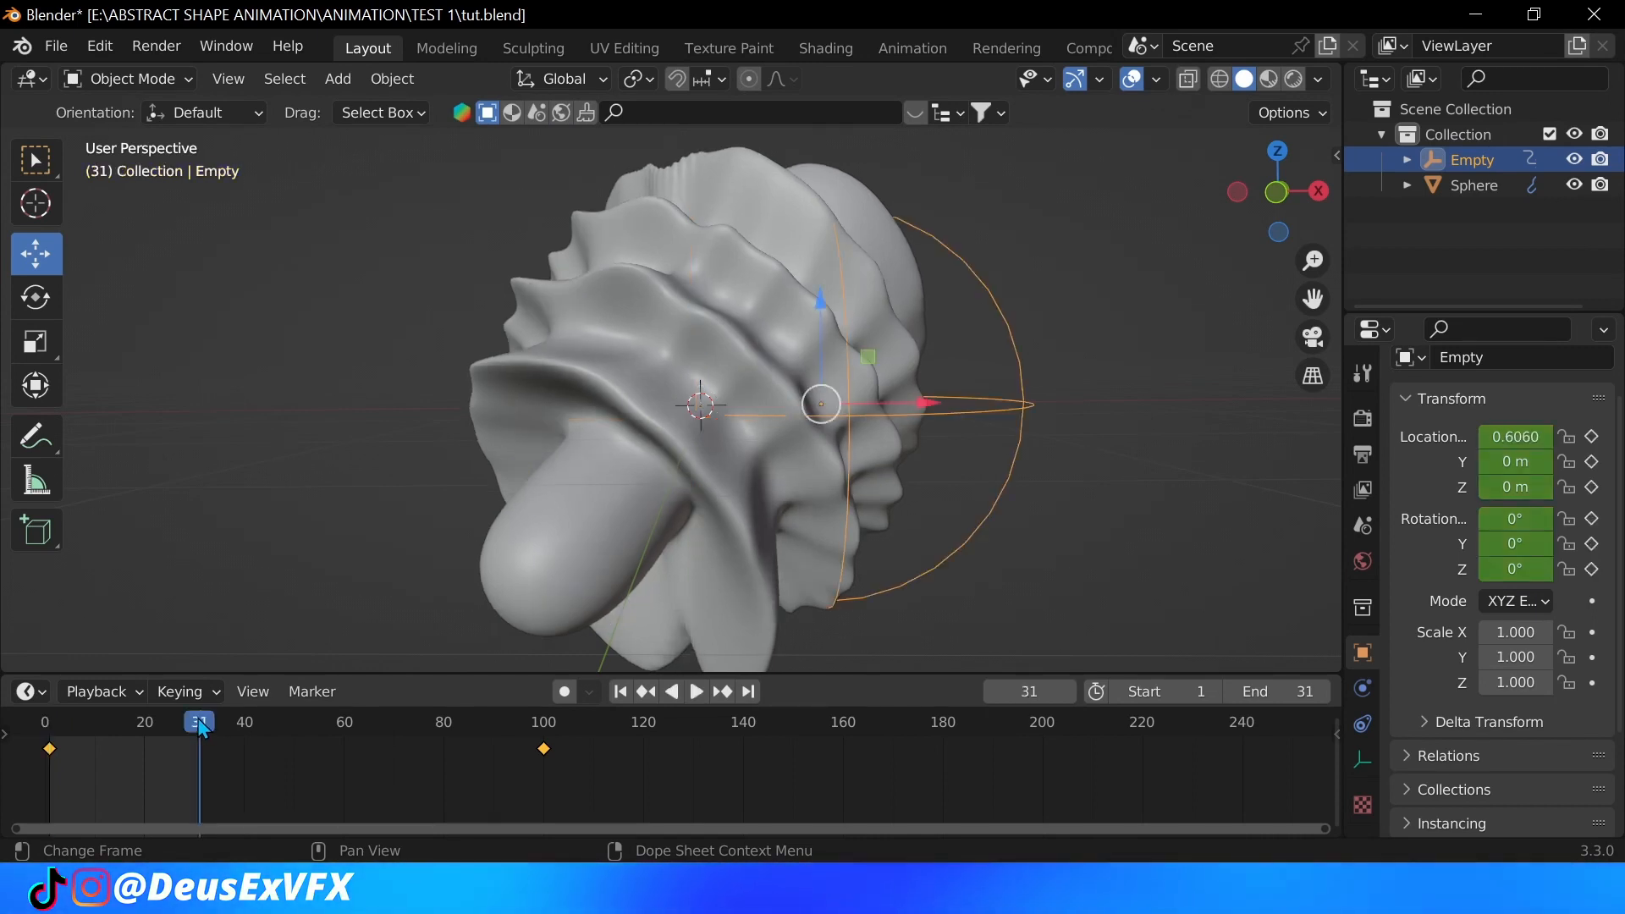
key("Right")
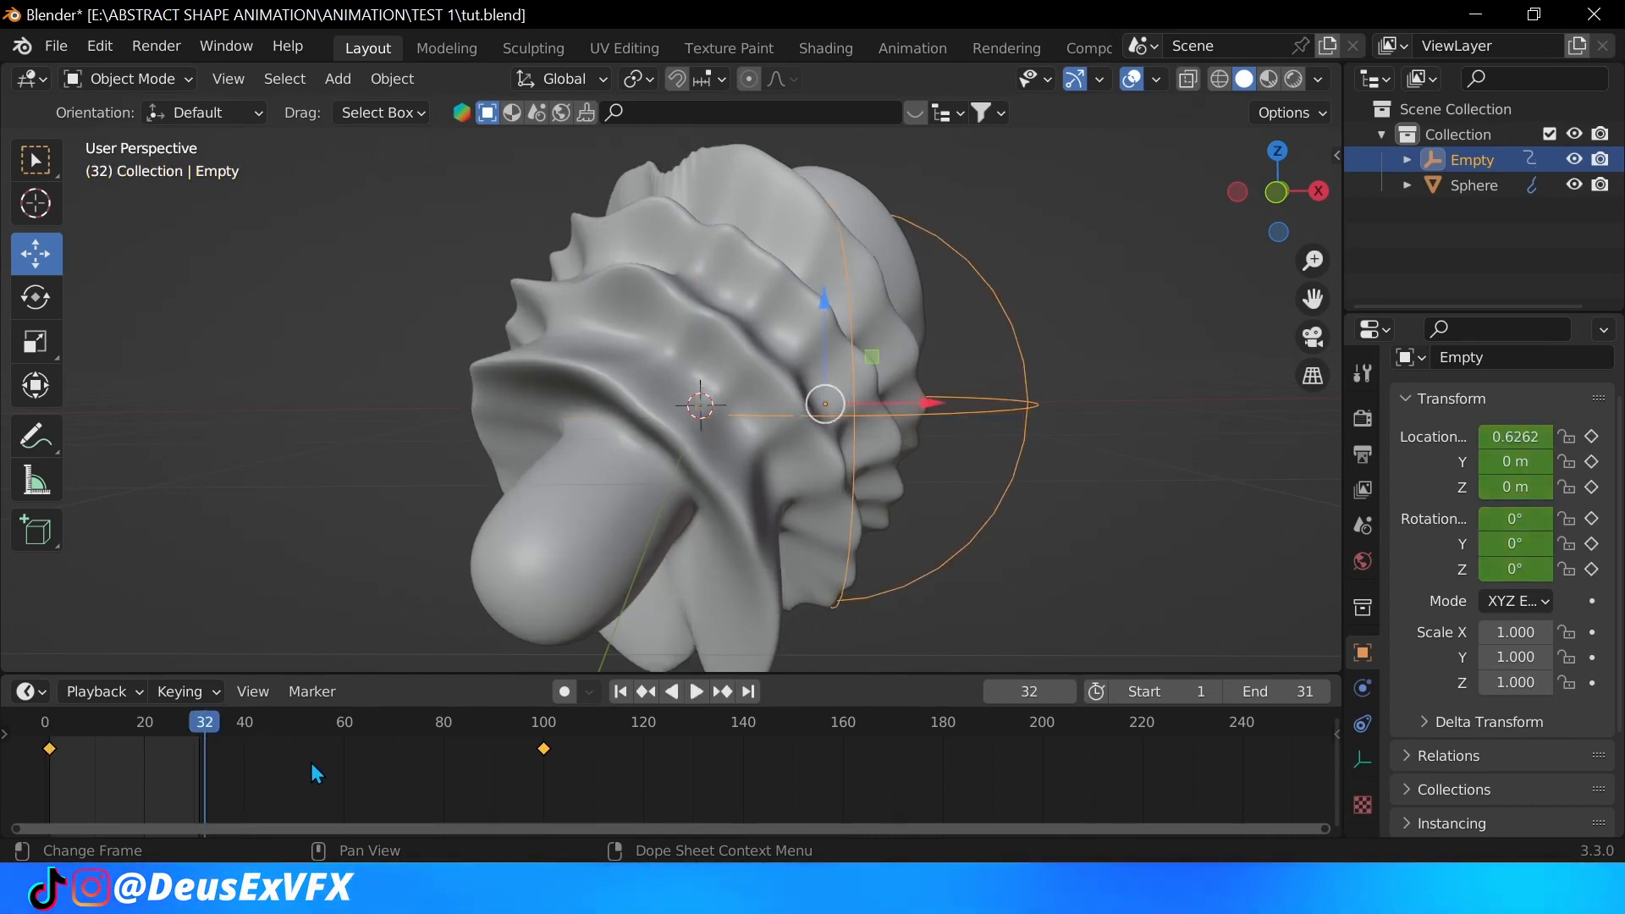
key("shift+Left")
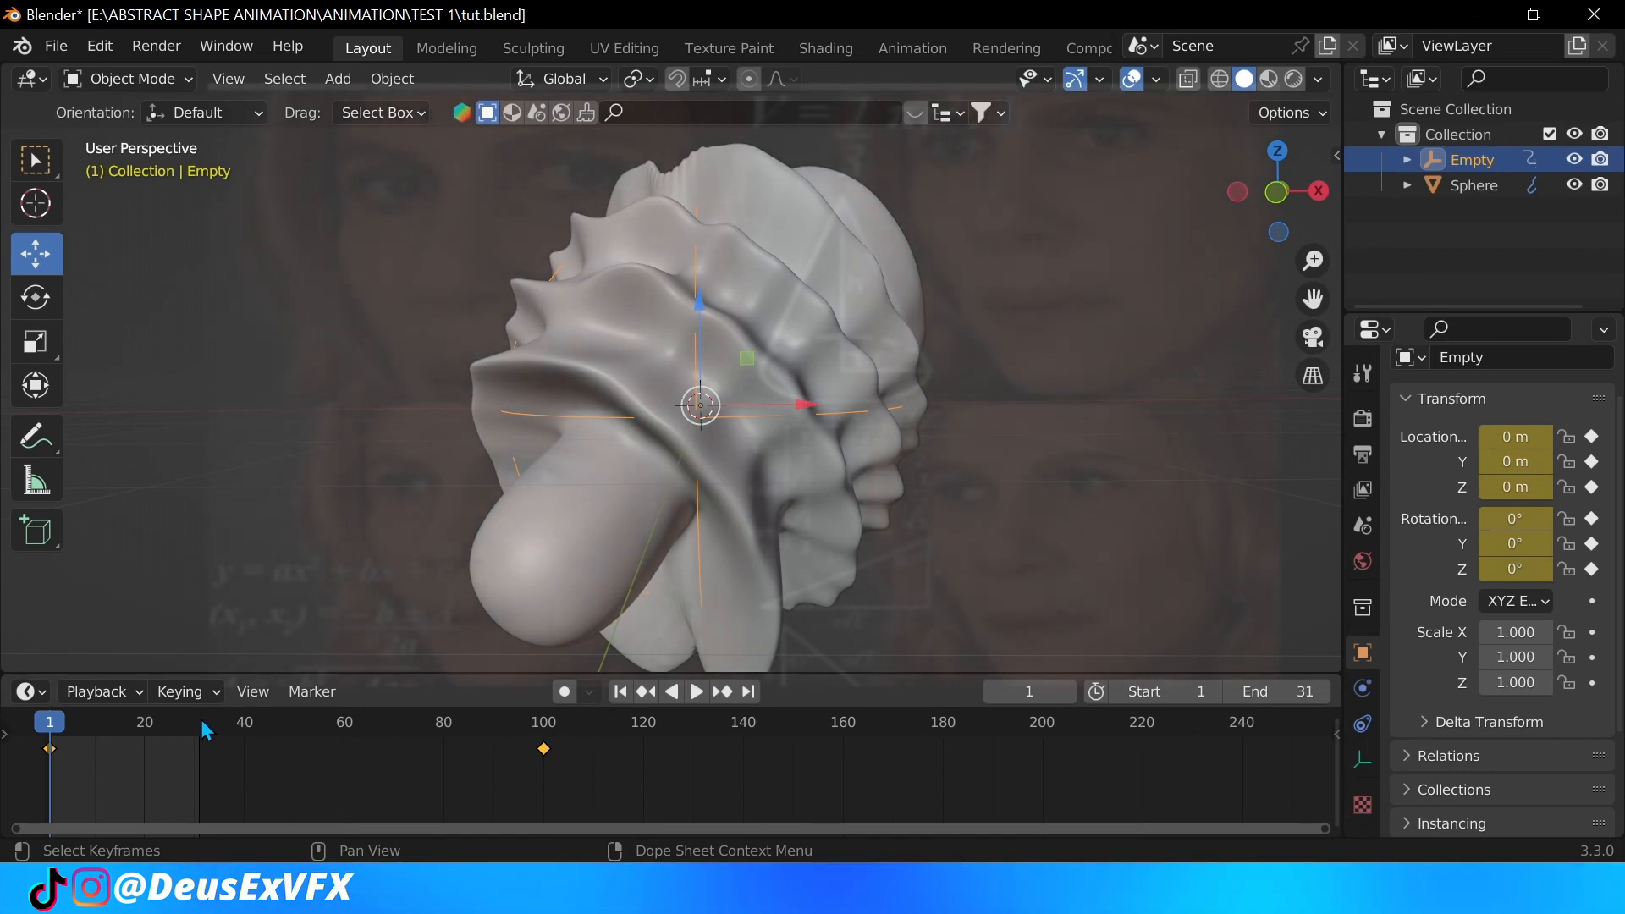
left_click(205, 726)
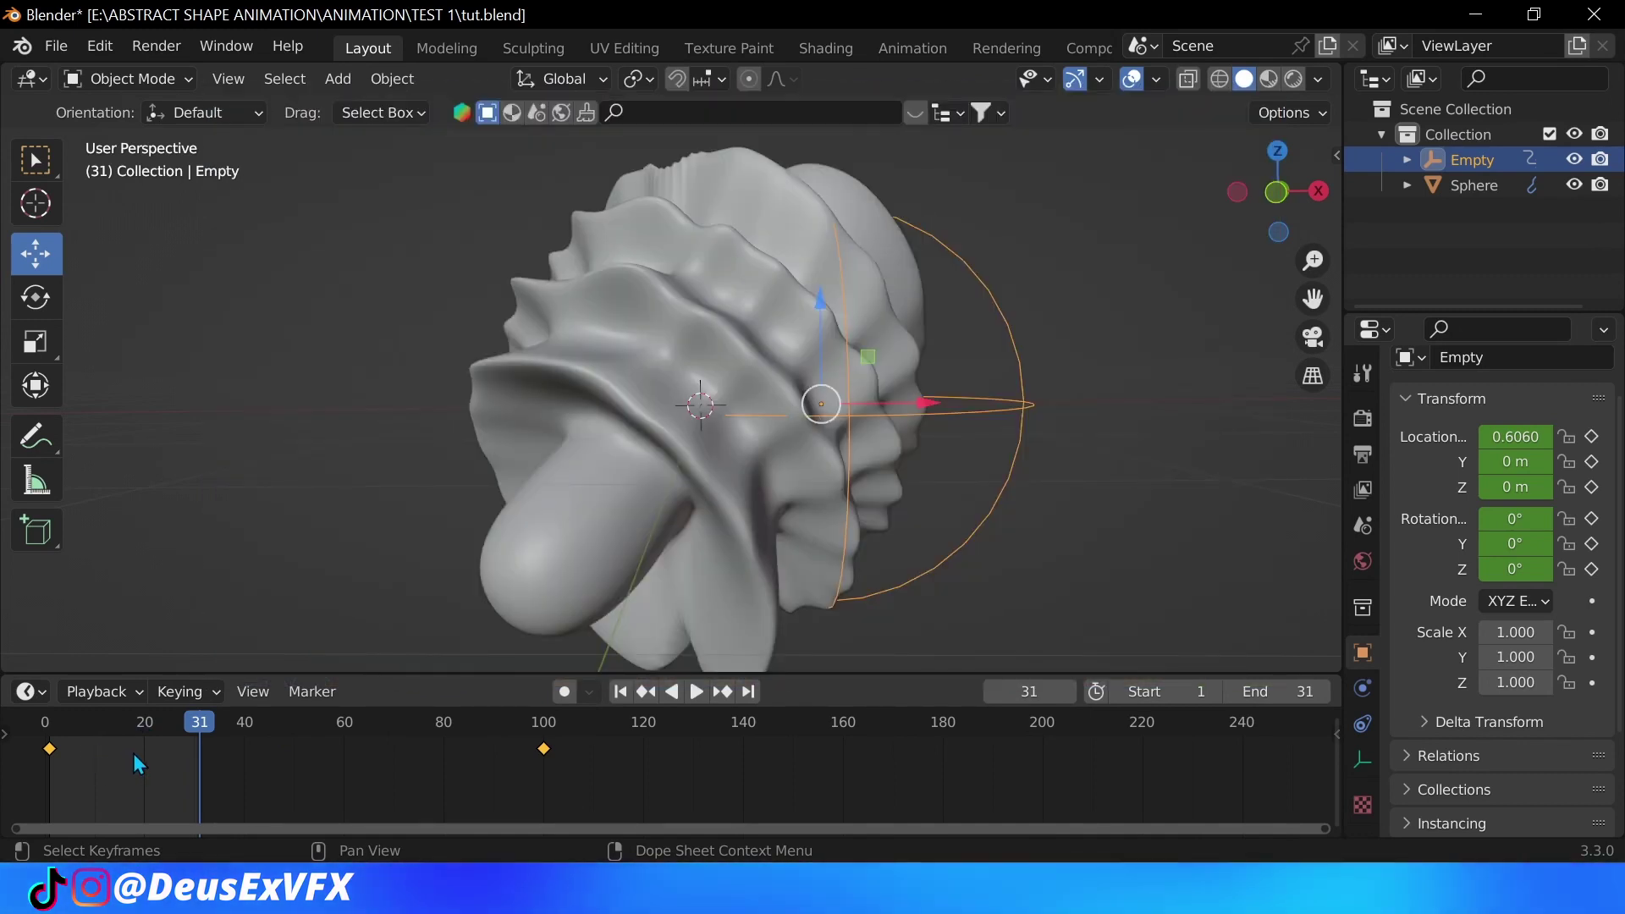
key("space")
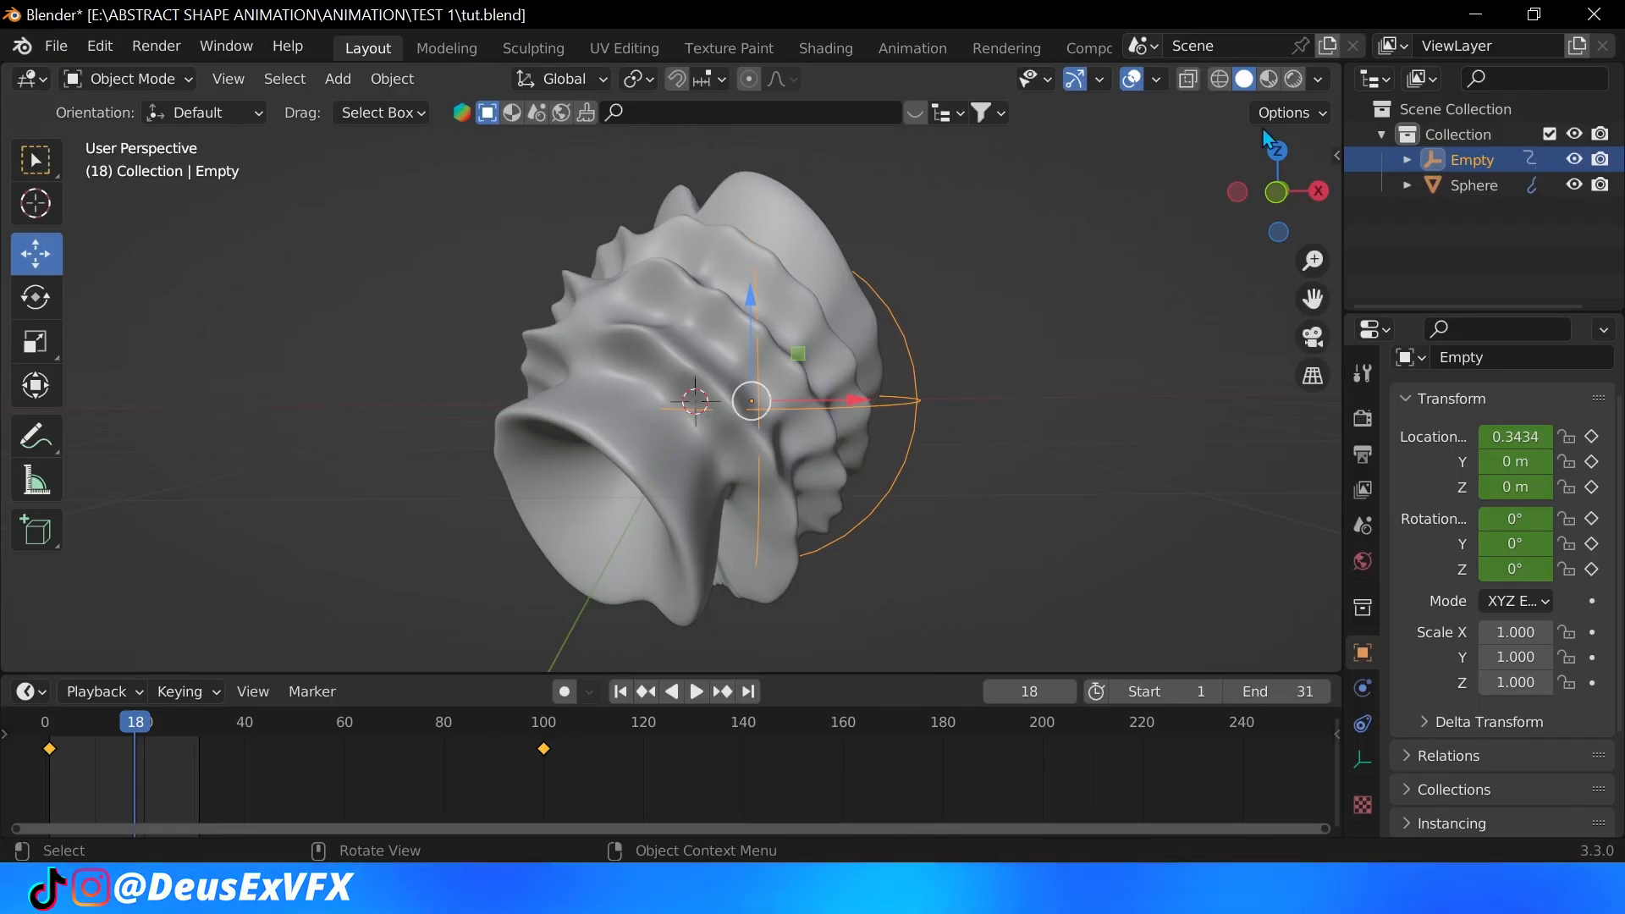
Step: Switch the viewport to Rendered and set Cycles with Experimental feature set on GPU Compute
left_click(1296, 80)
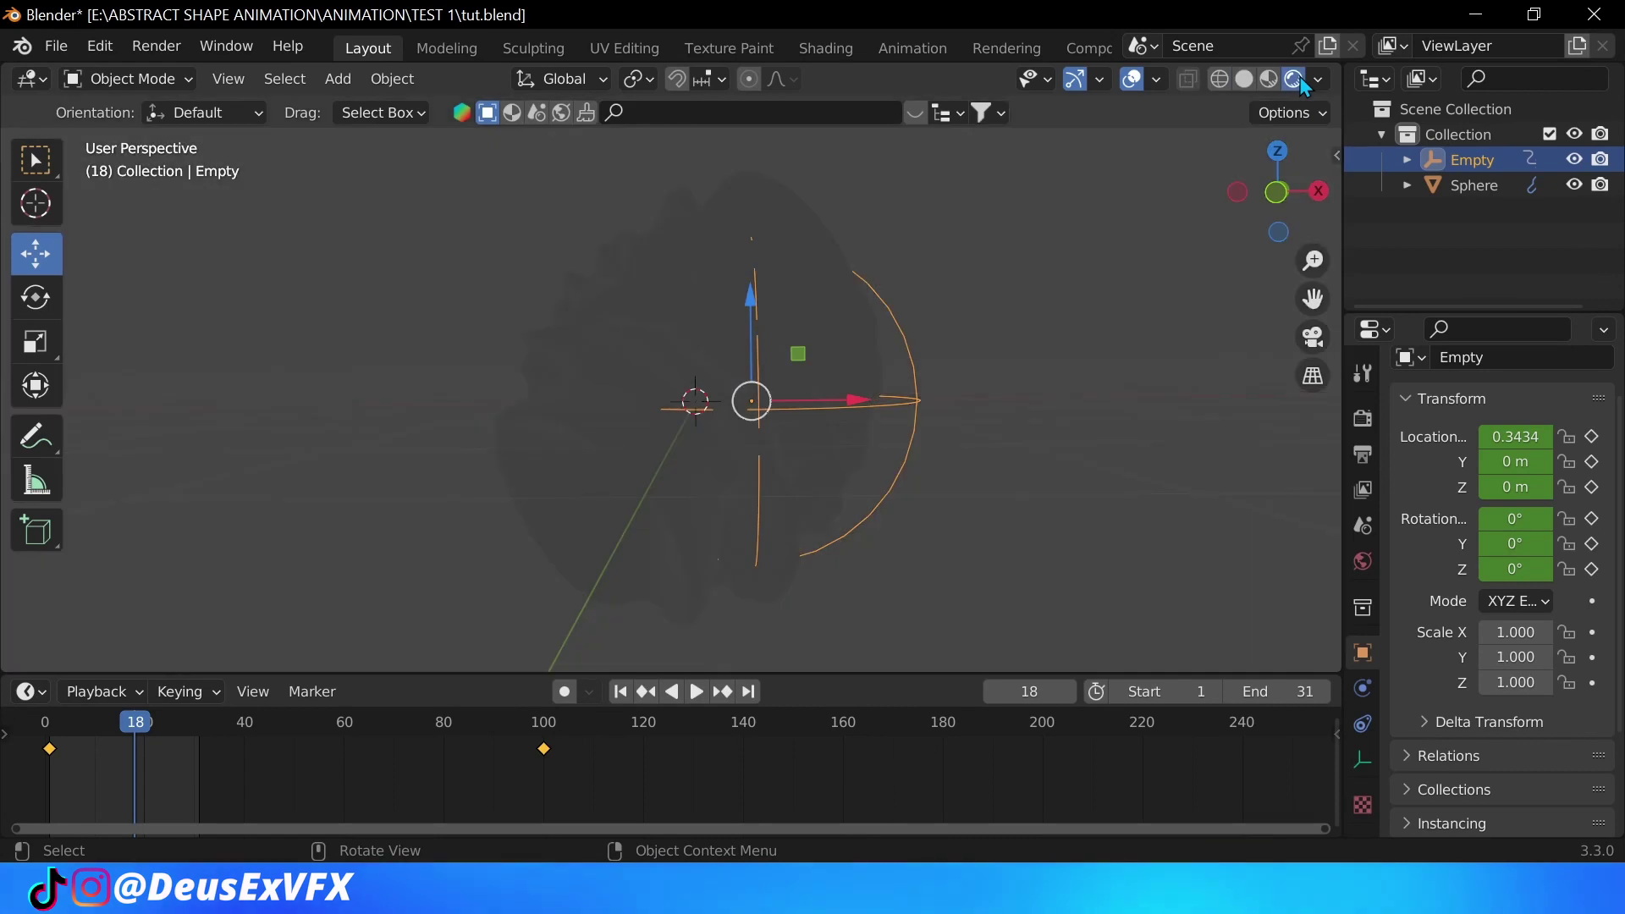
left_click(1363, 420)
left_click(1521, 358)
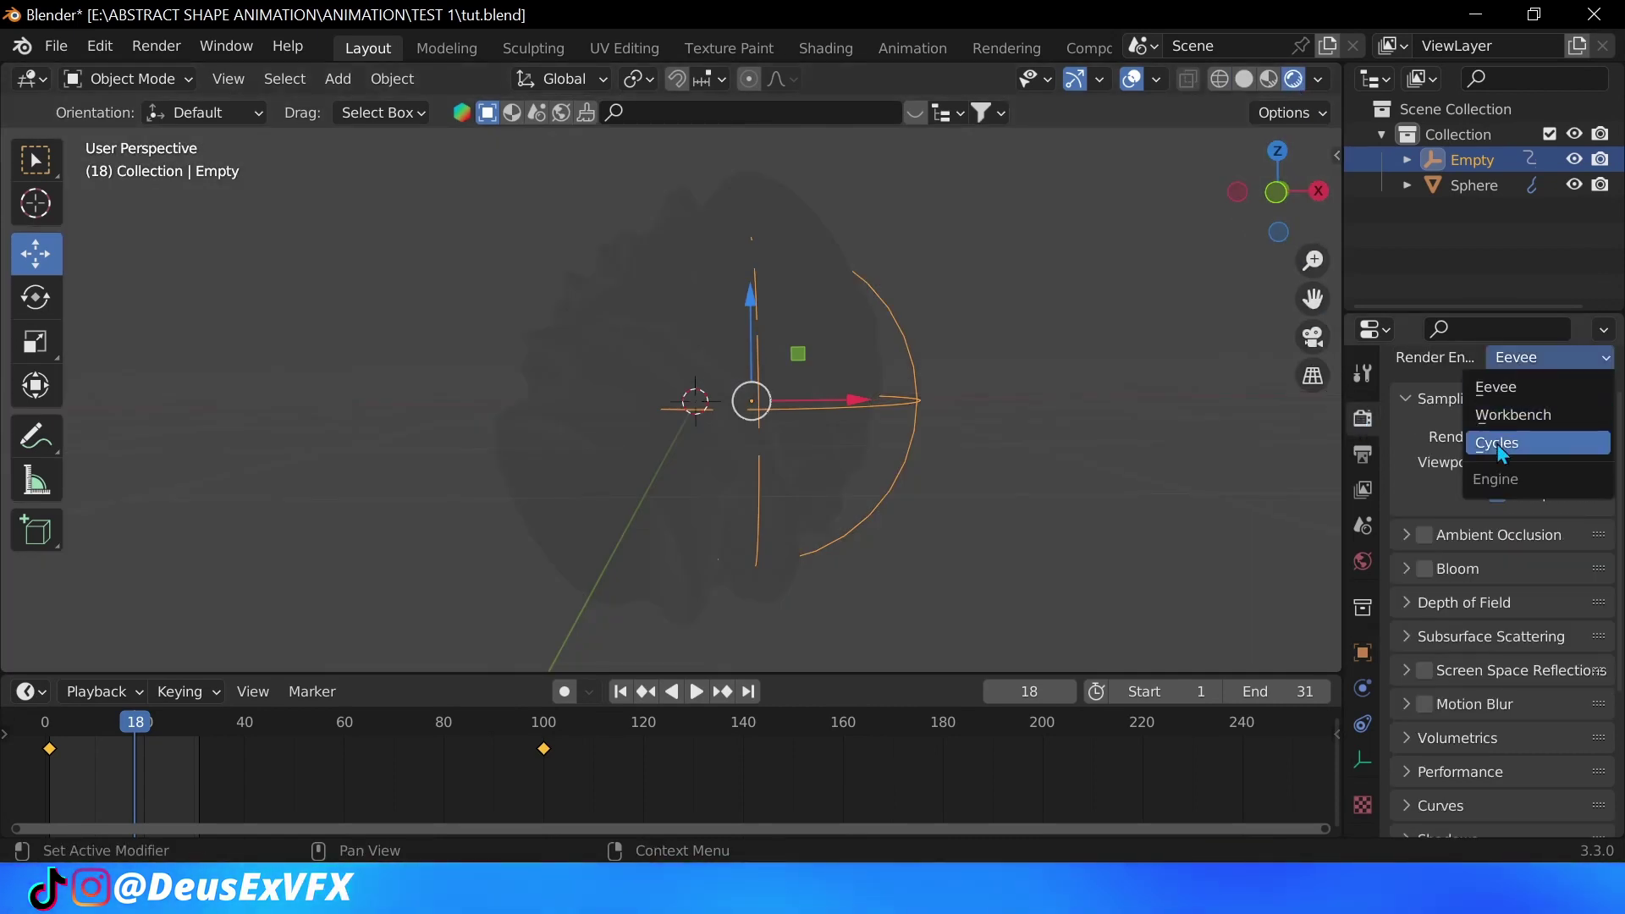
left_click(1505, 430)
left_click(1526, 388)
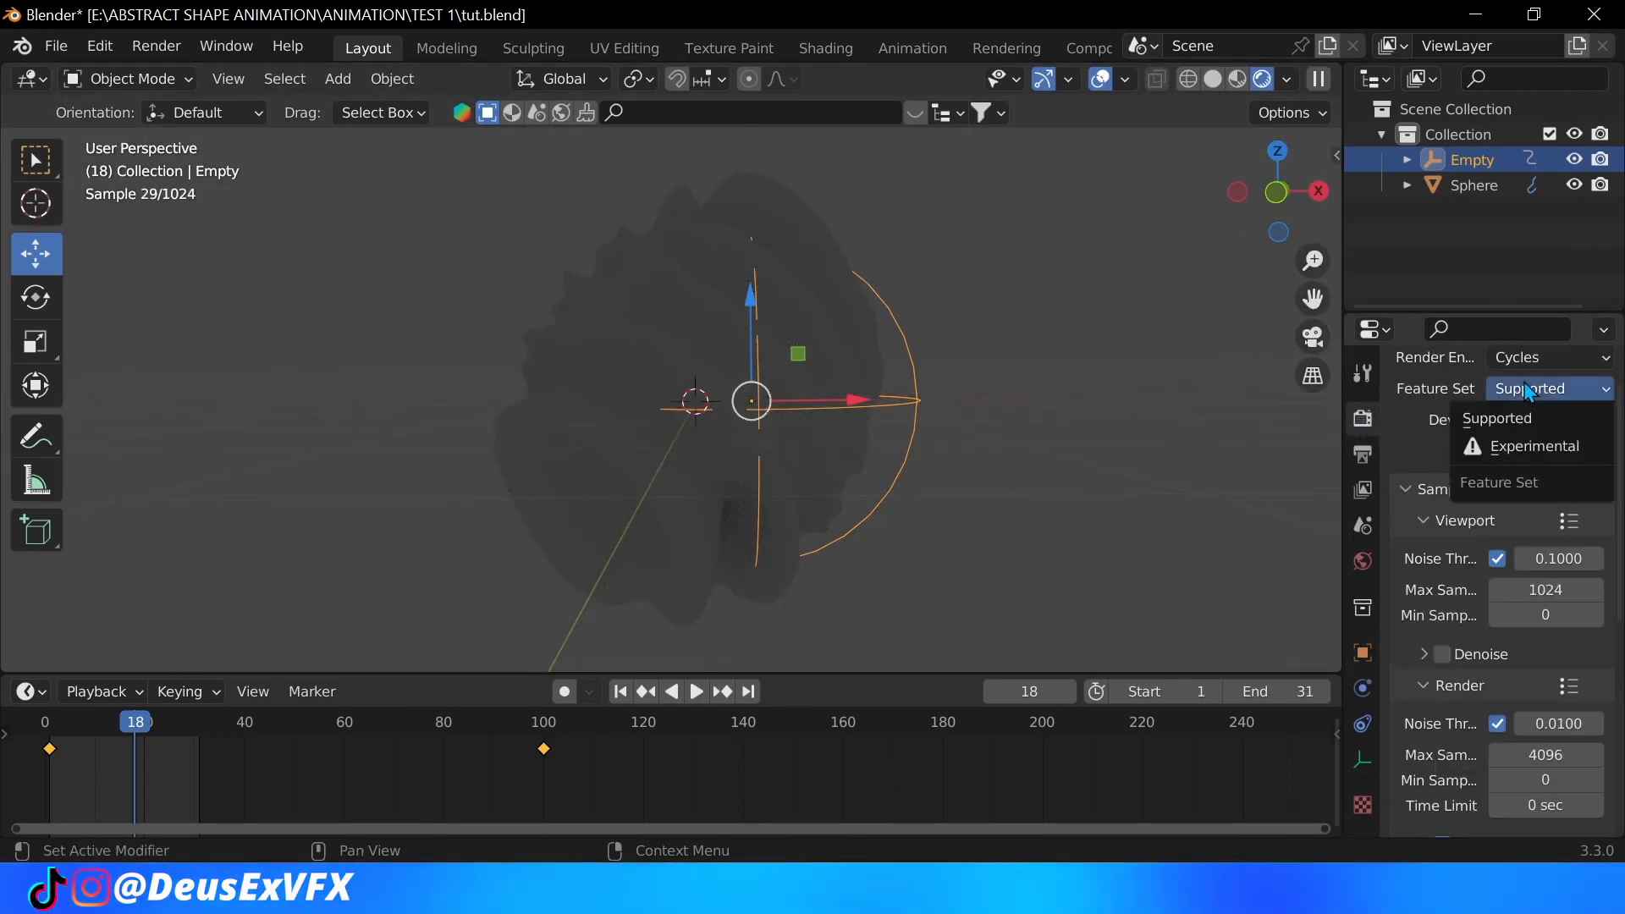
left_click(1528, 446)
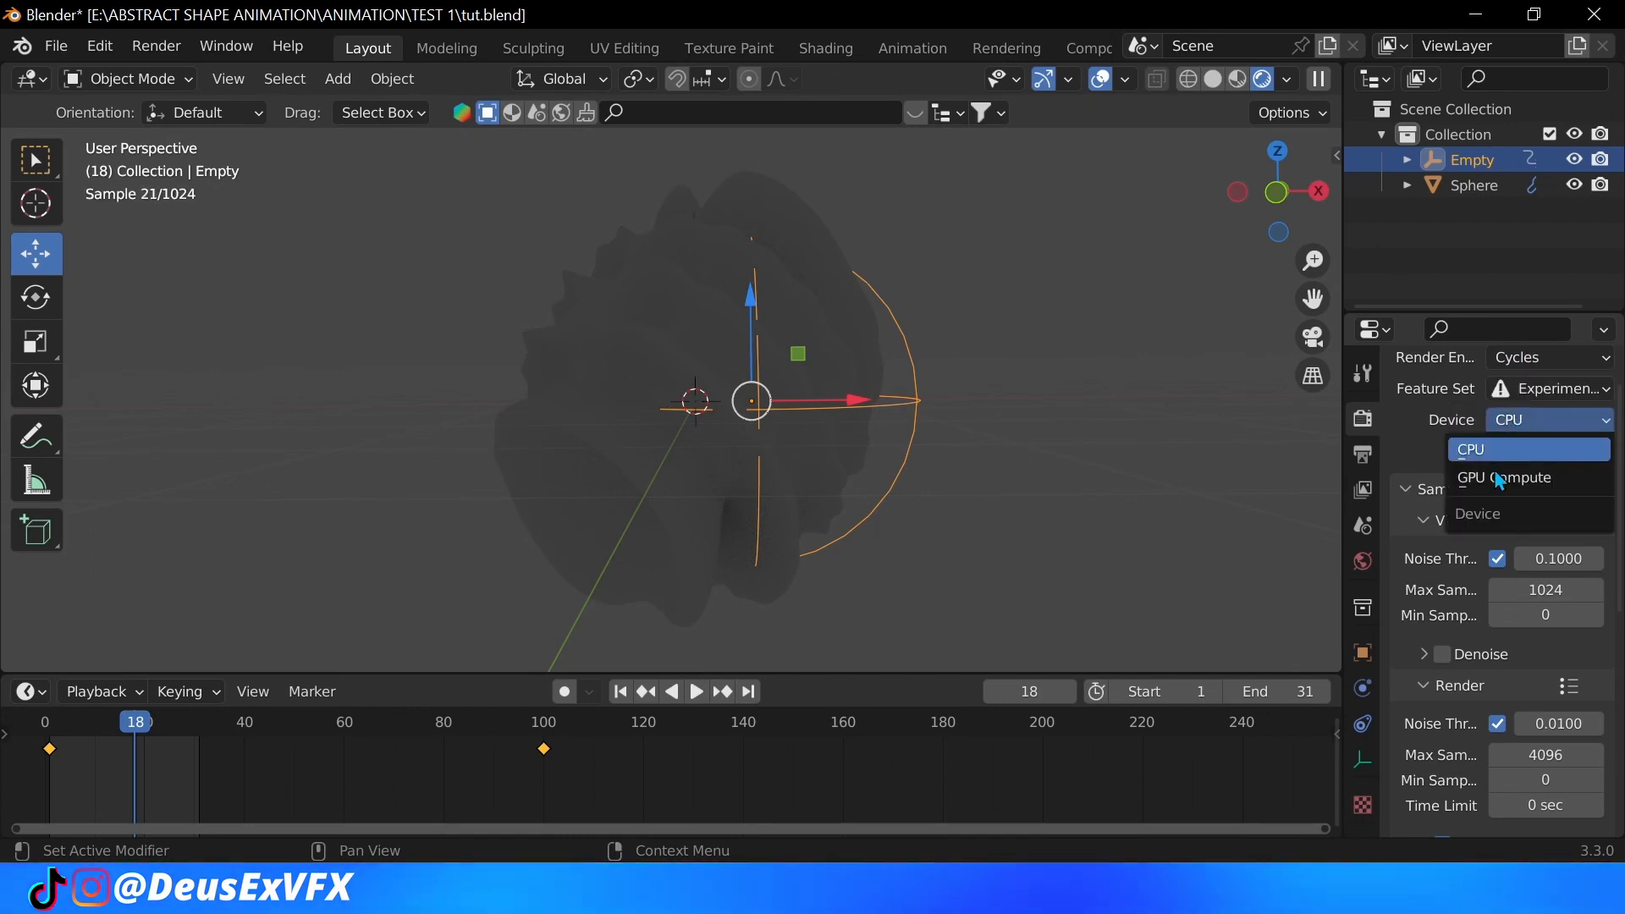
left_click(1504, 478)
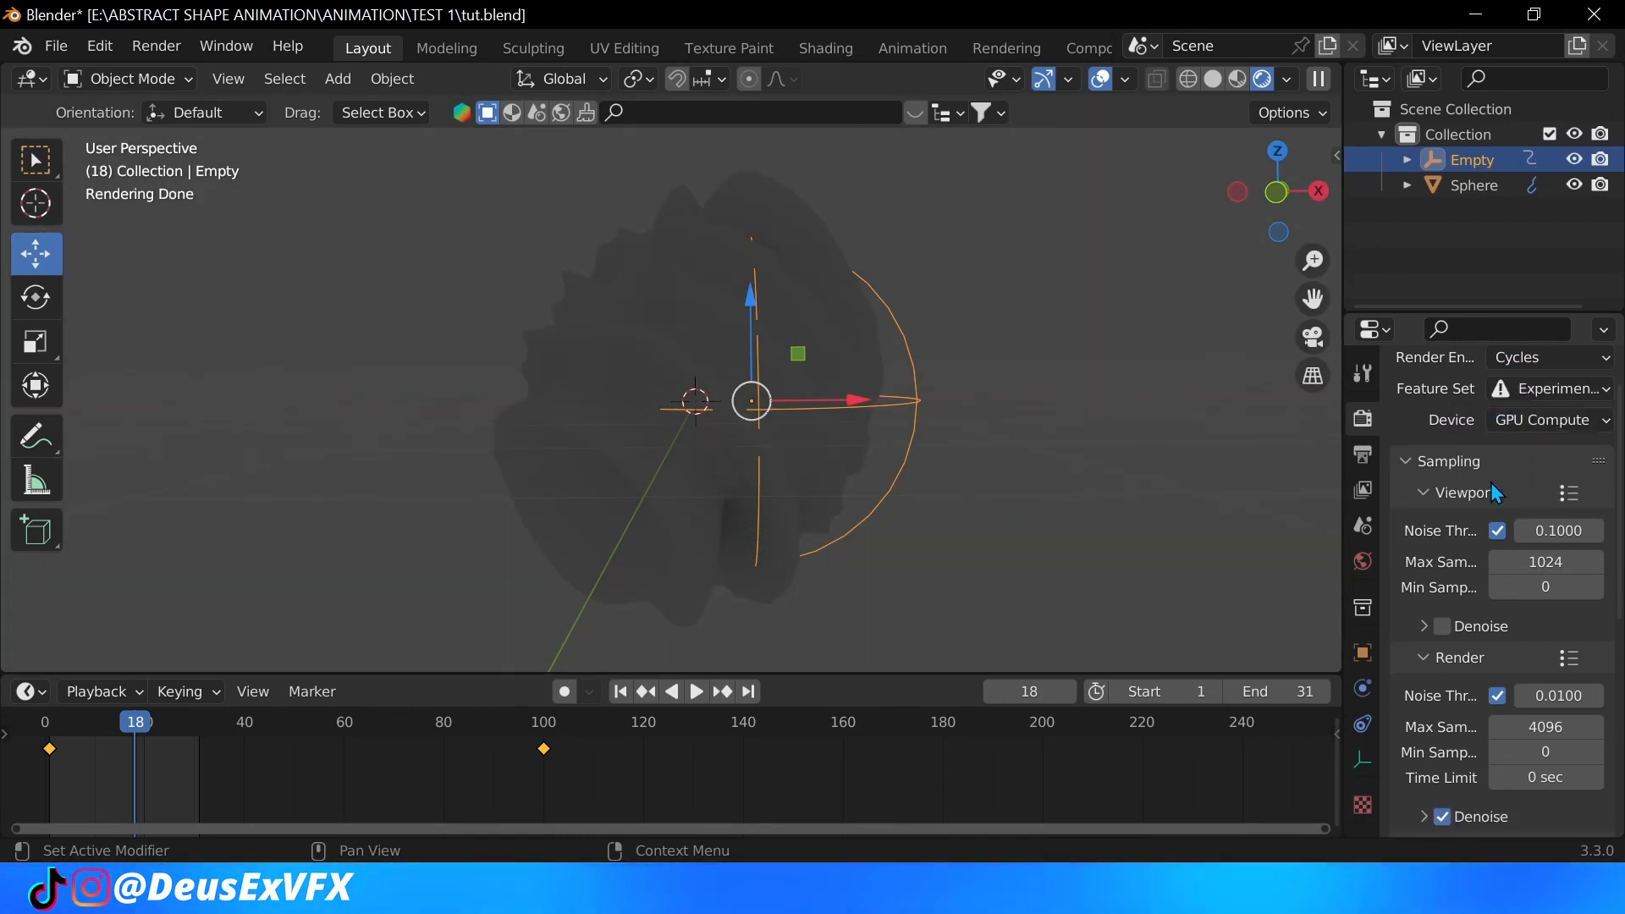
Step: Drag the world background colour's value down to black
left_click(1364, 563)
left_click(1542, 570)
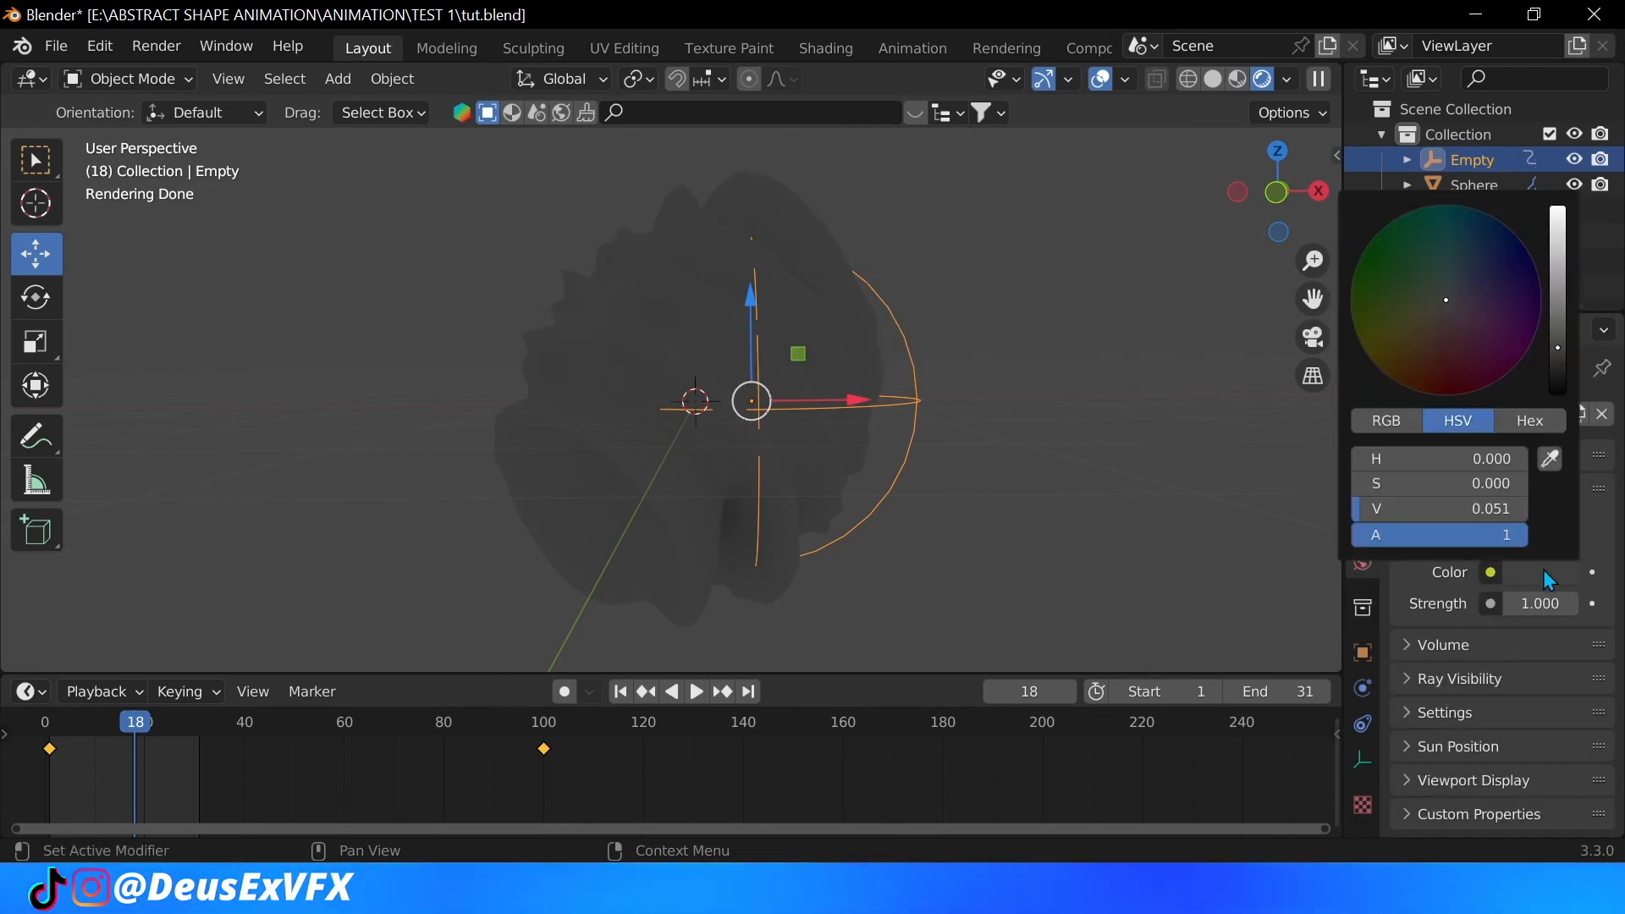
left_click_drag(1558, 334, 1557, 382)
scroll(697, 416, "up", 2)
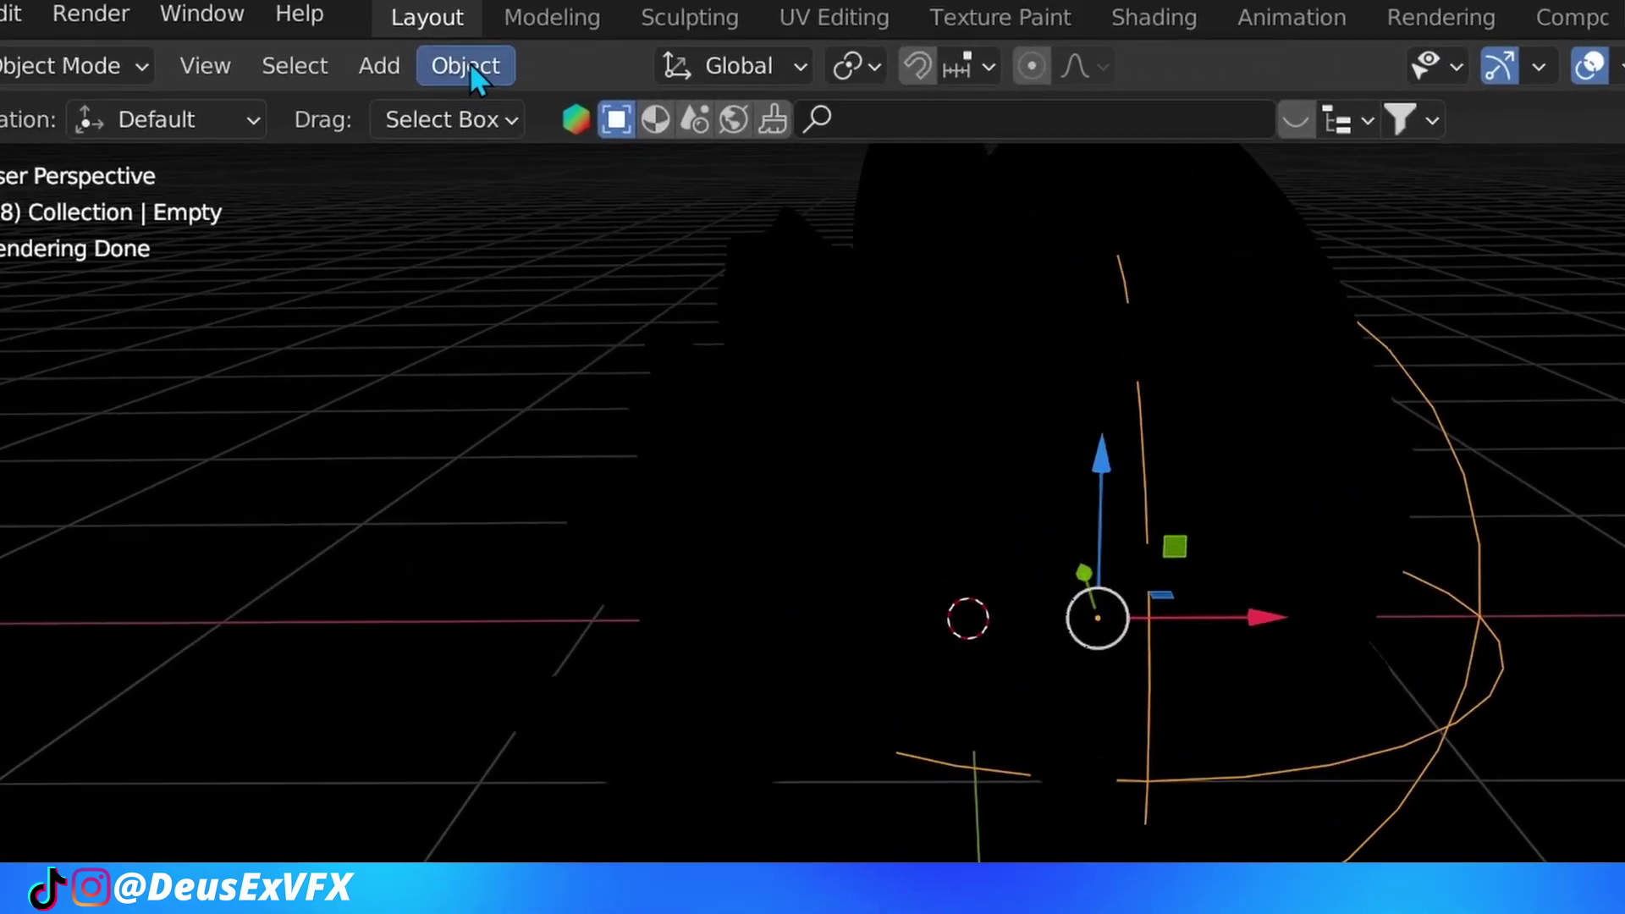
Step: Snap the 3D cursor to the world origin, add a point light there and select the sphere
left_click(391, 78)
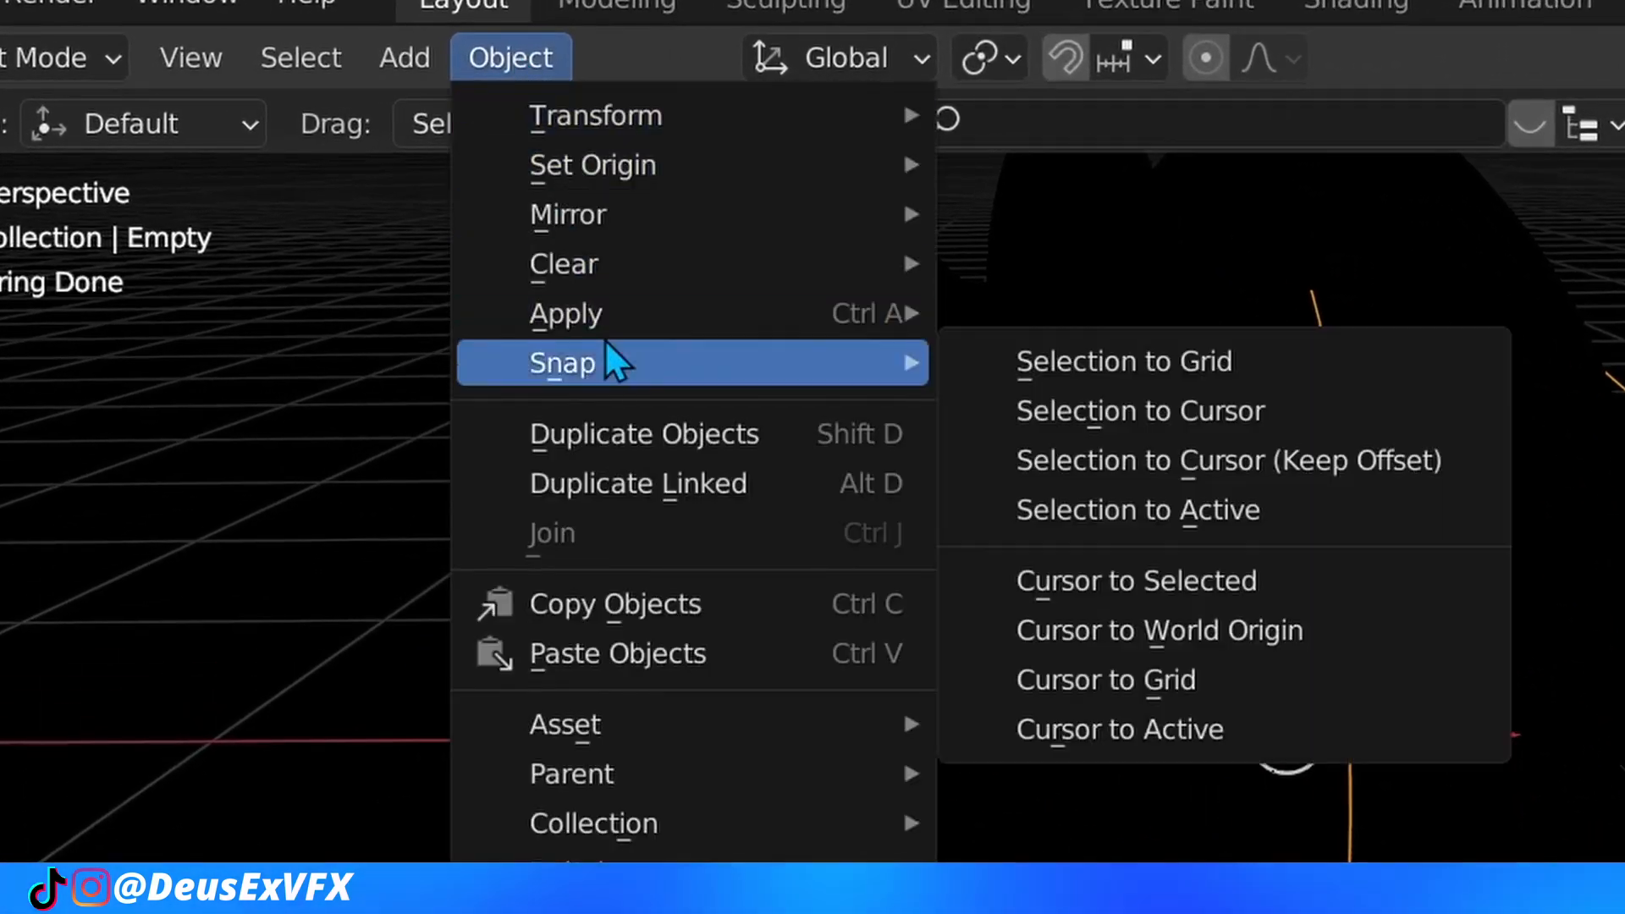
mouse_move(692, 363)
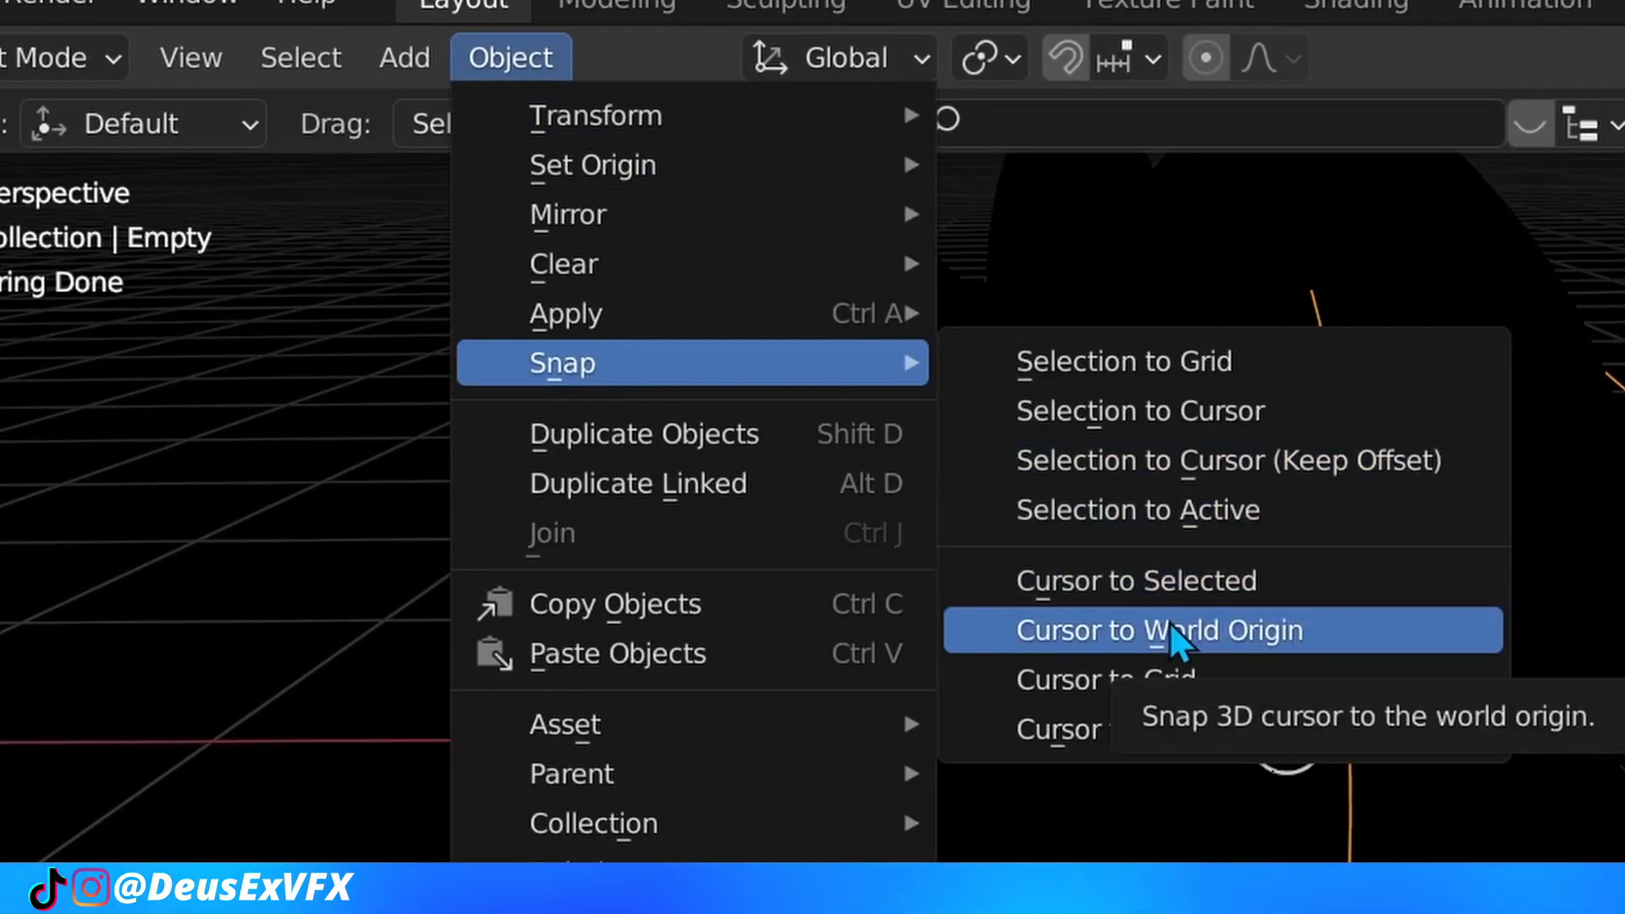
left_click(1175, 630)
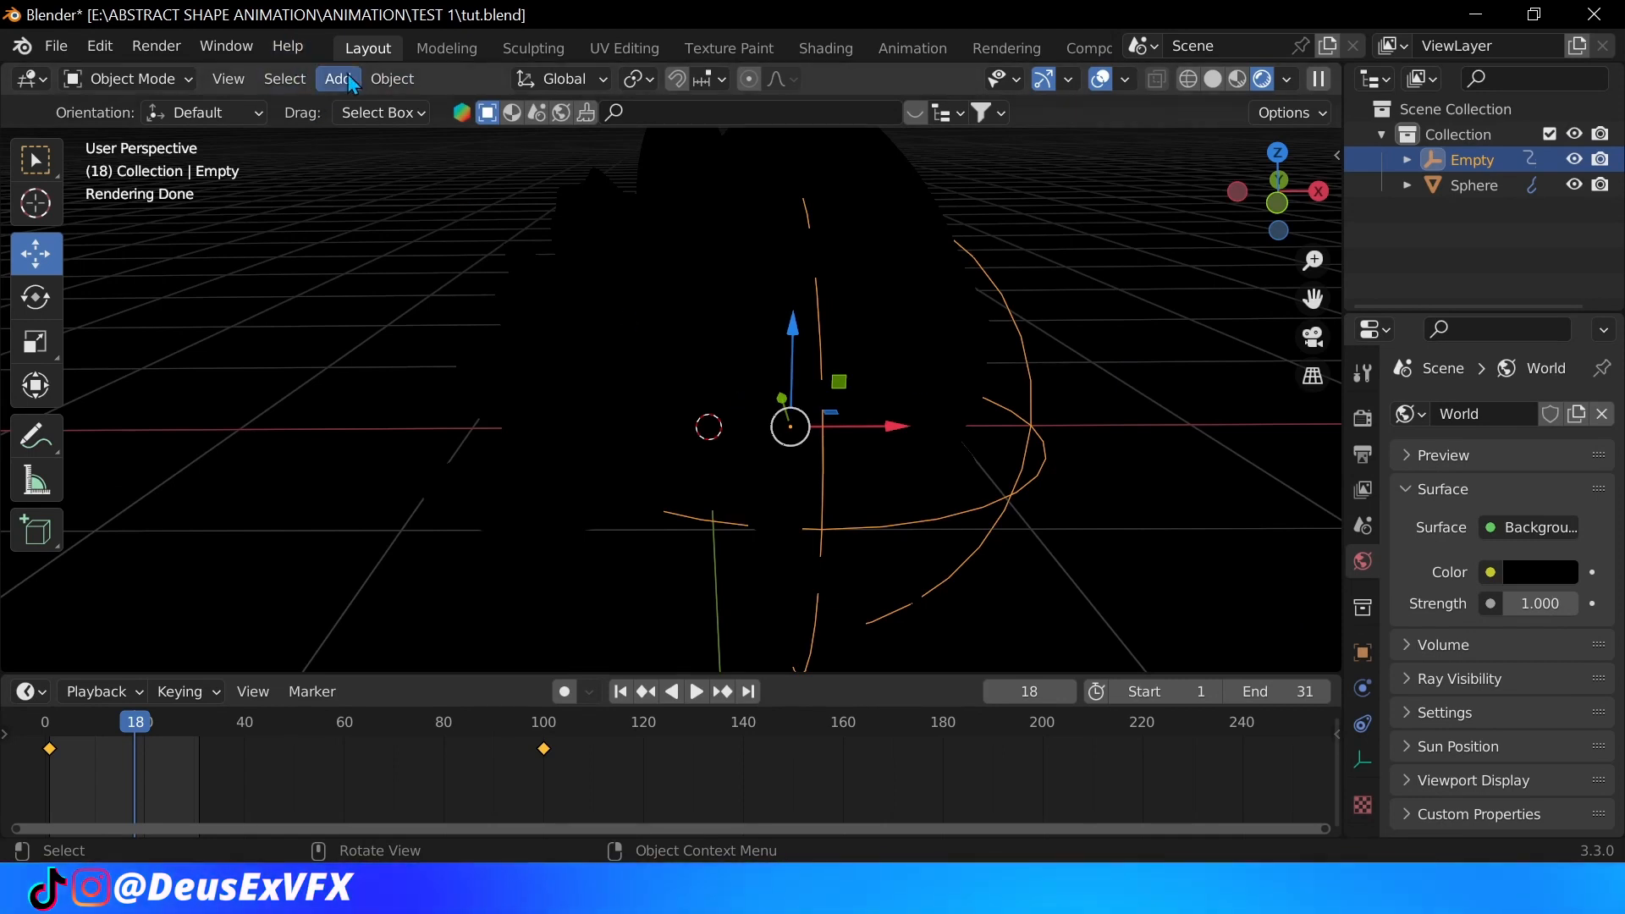
left_click(391, 80)
mouse_move(338, 78)
mouse_move(374, 421)
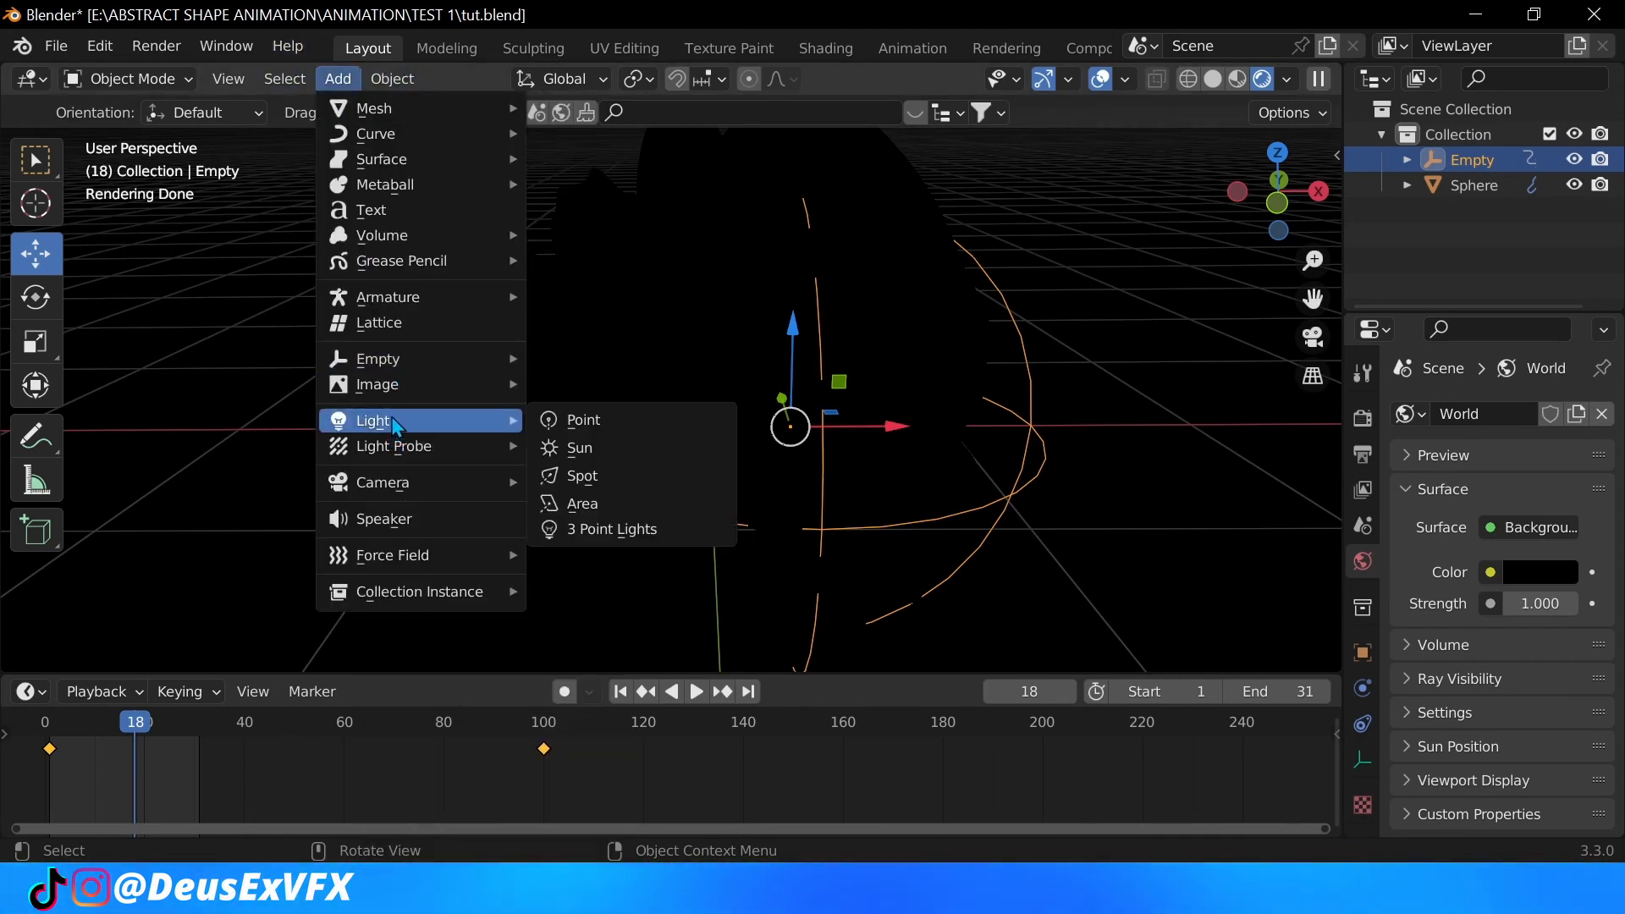
left_click(639, 419)
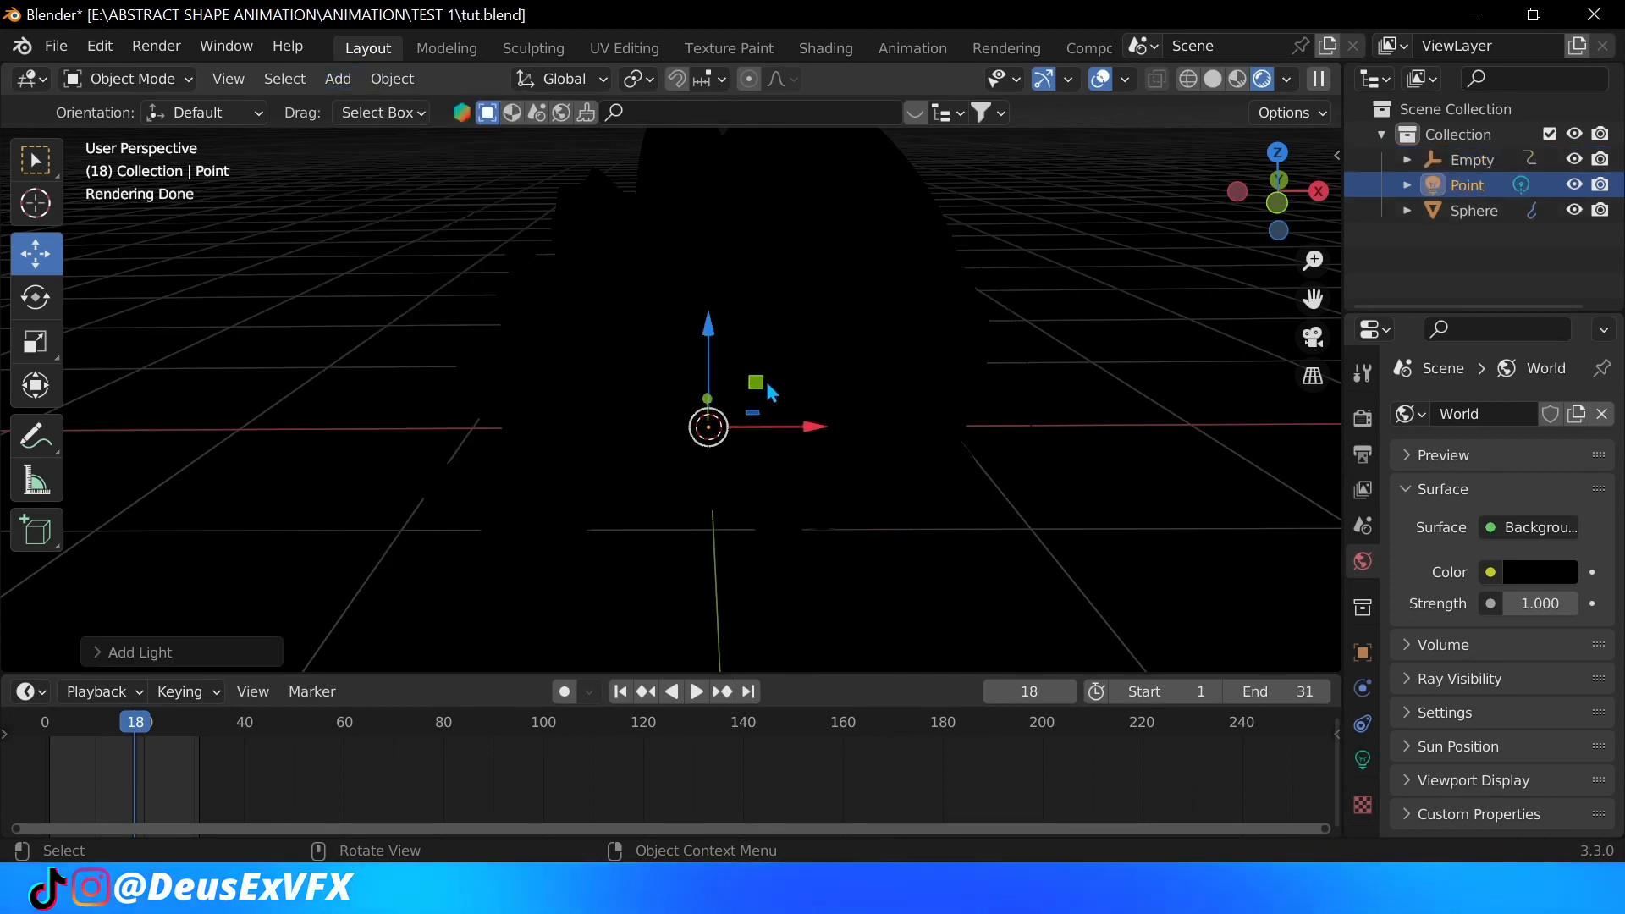
middle_click_drag(870, 338, 857, 321)
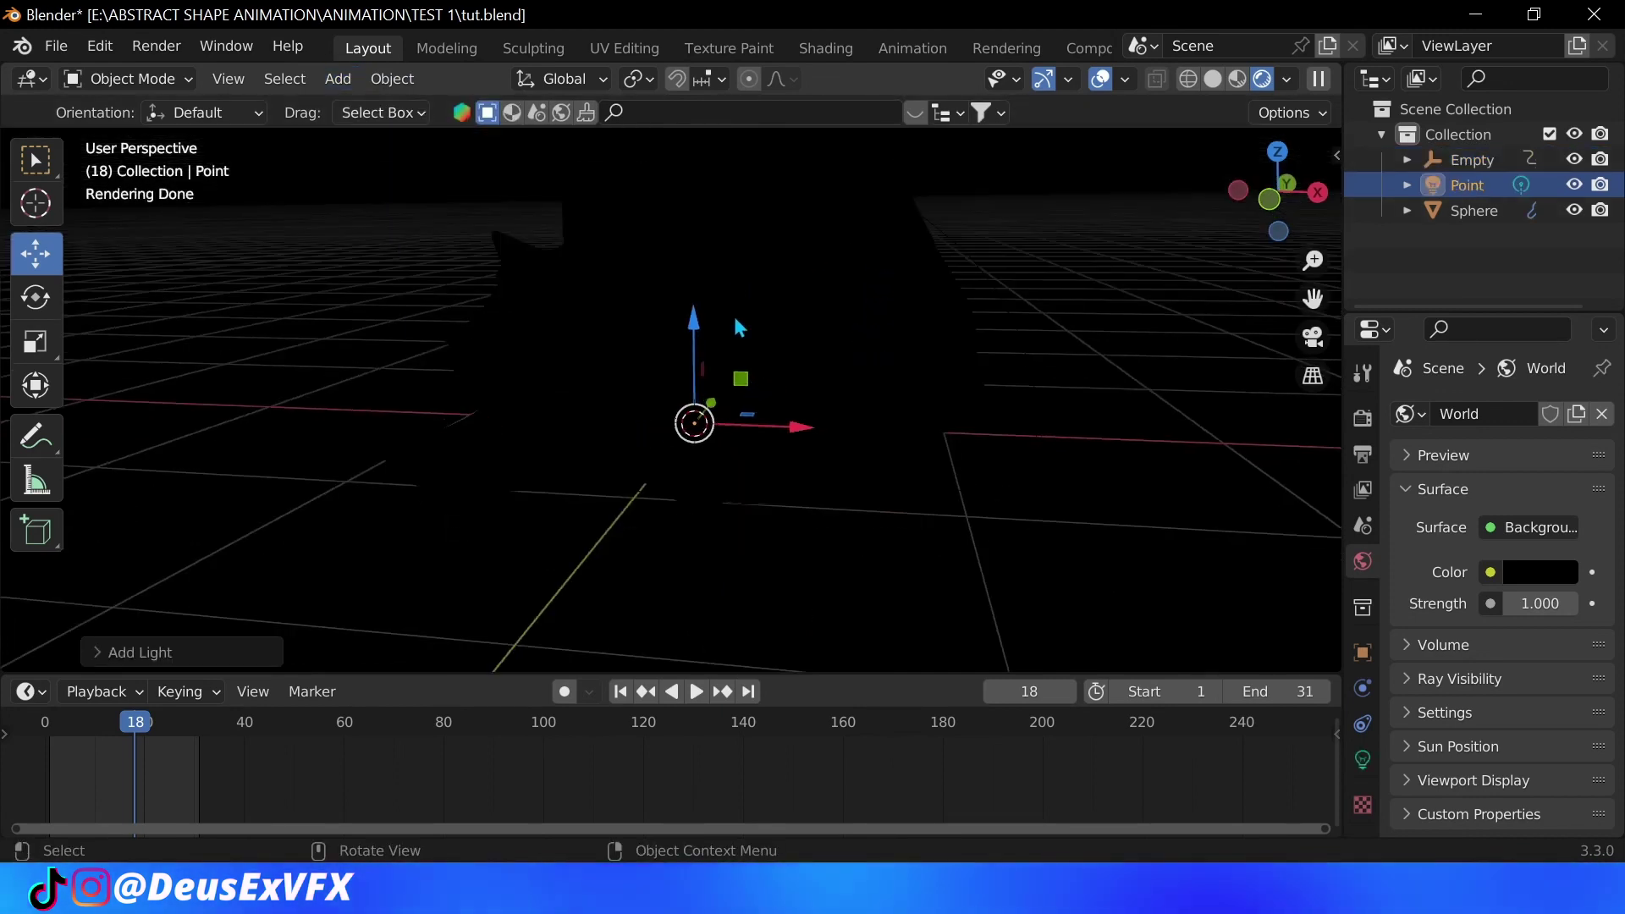
left_click(826, 252)
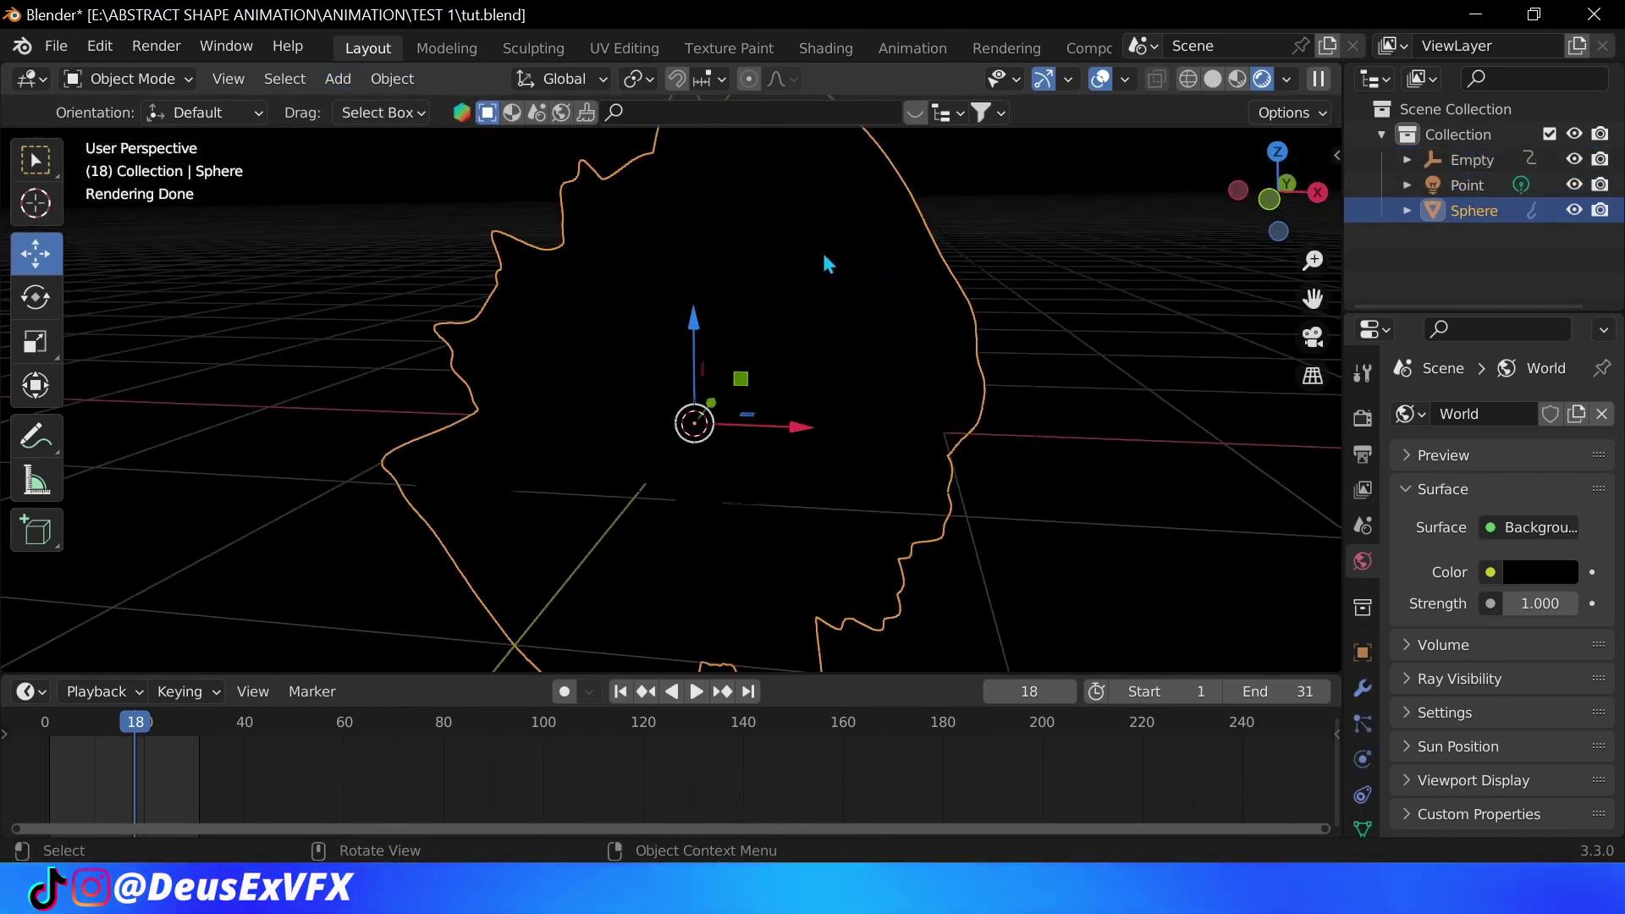
Step: Create a new sphere material with Transmission 1 and Roughness about 0.111
left_click(1363, 764)
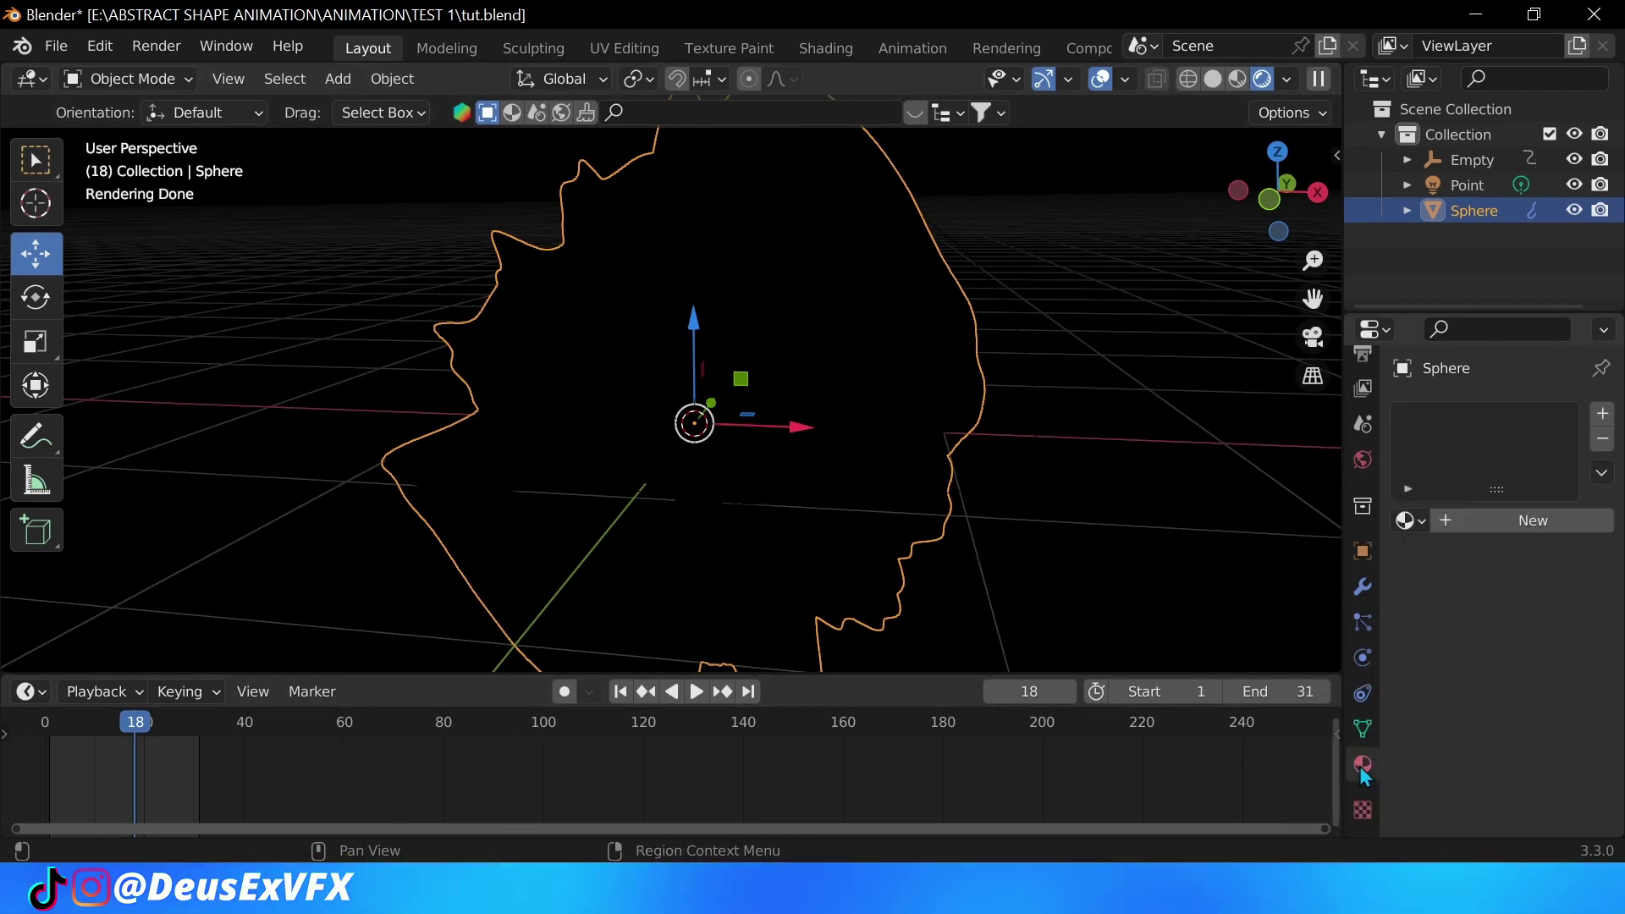
left_click(1475, 524)
scroll(1491, 636, "down", 5)
scroll(1492, 660, "down", 3)
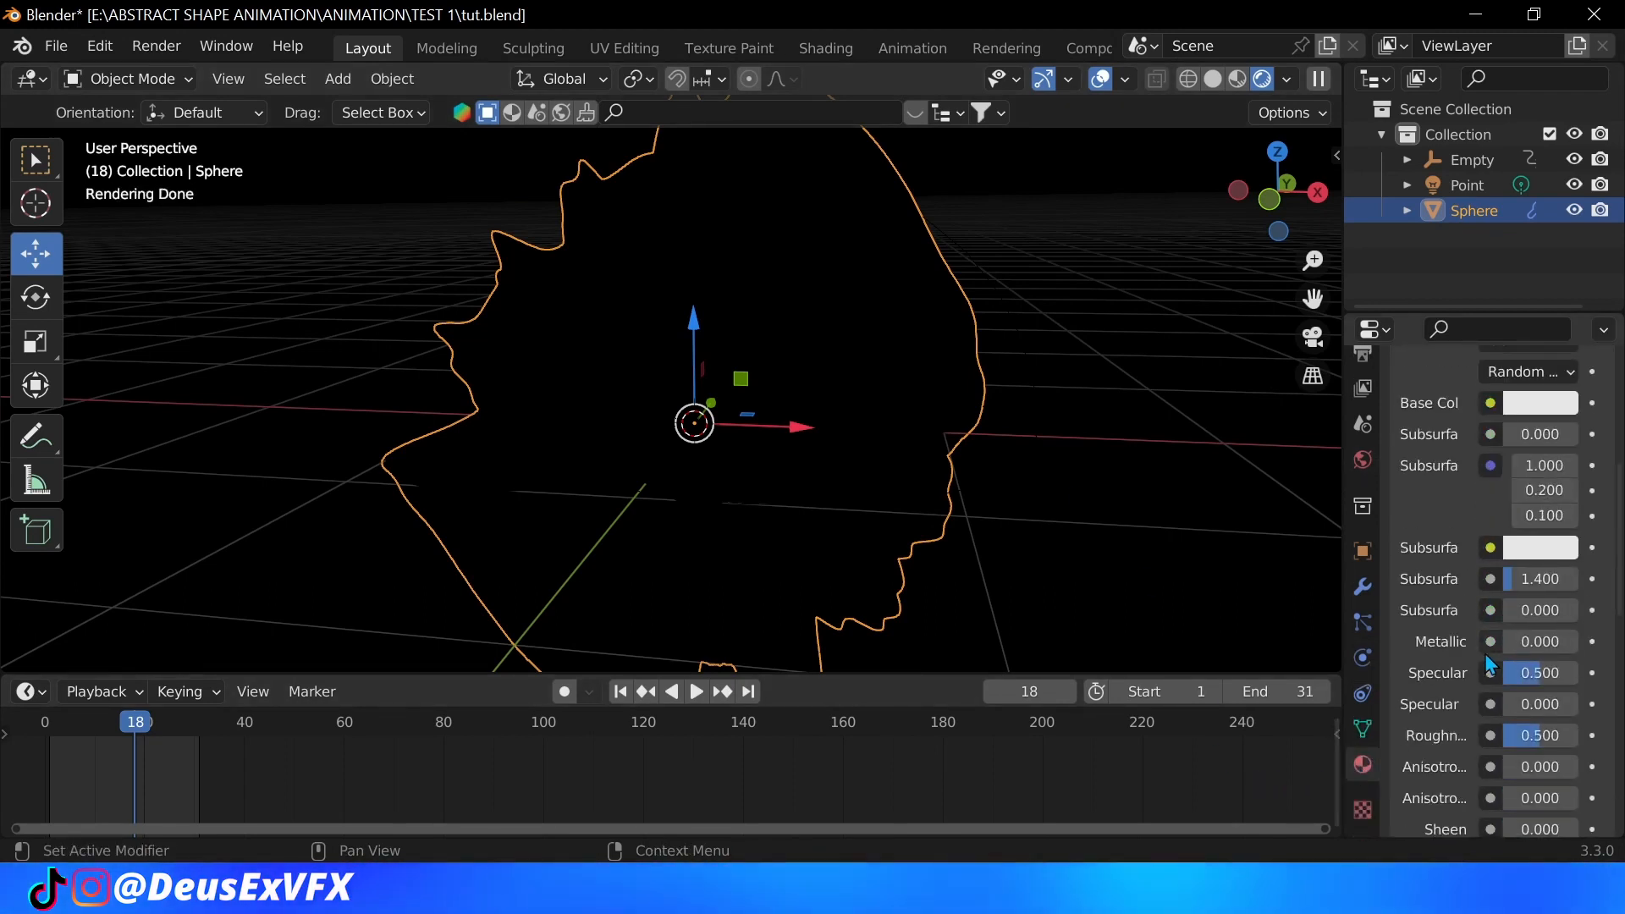
scroll(1491, 661, "down", 4)
scroll(1493, 685, "down", 4)
double_click(1539, 749)
type("1")
key("Return")
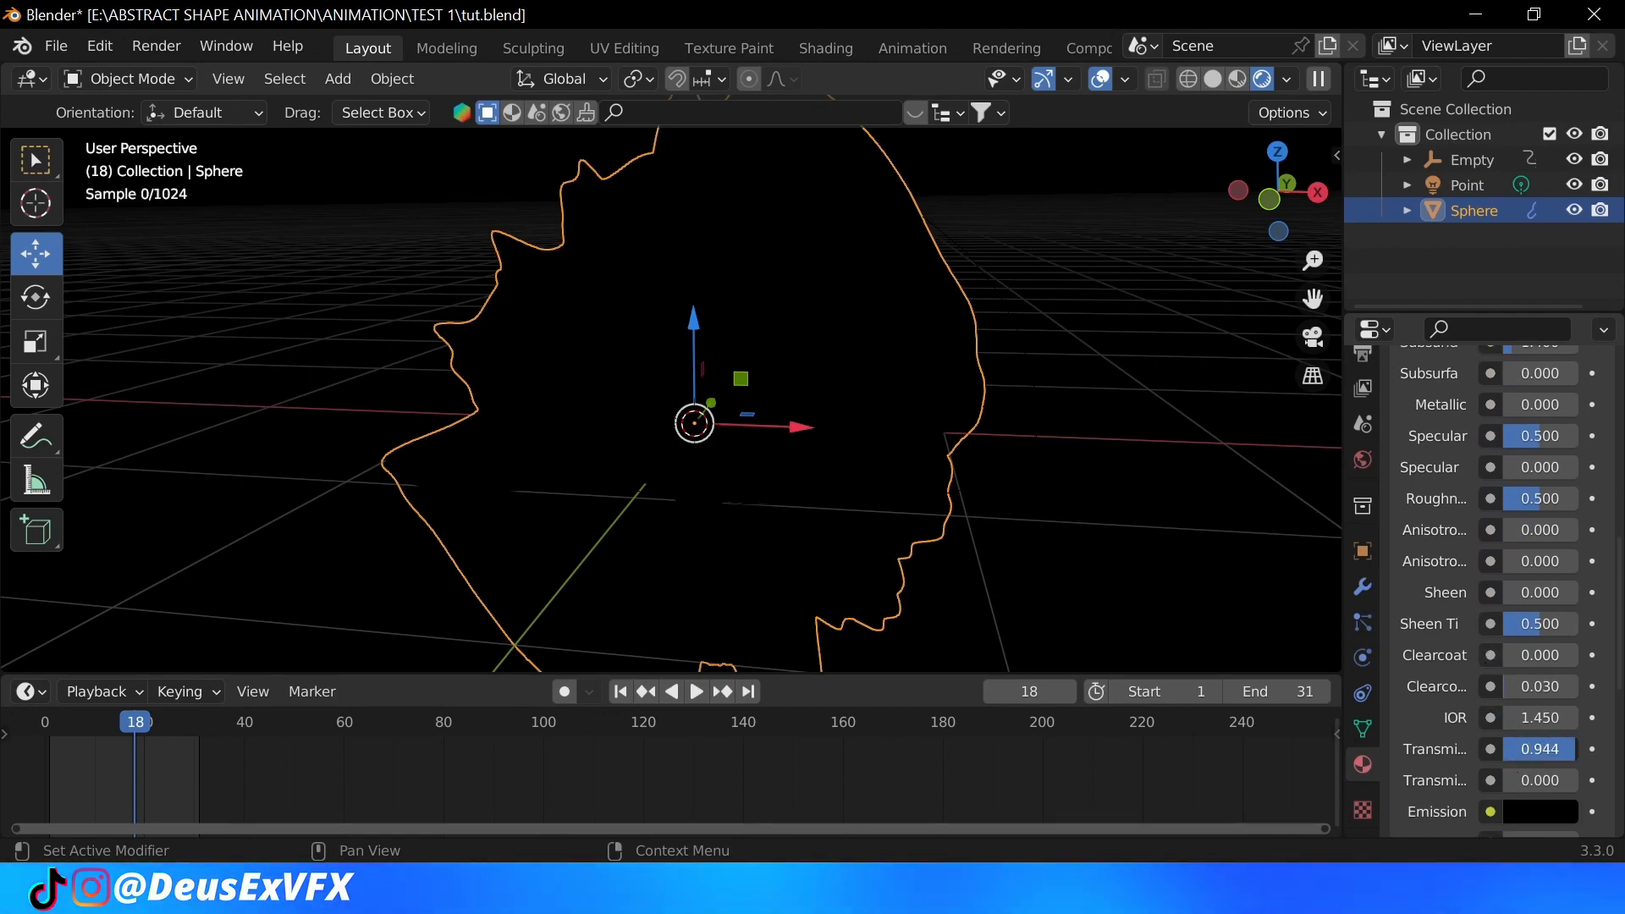
middle_click_drag(991, 470, 970, 451)
middle_click_drag(711, 445, 648, 443)
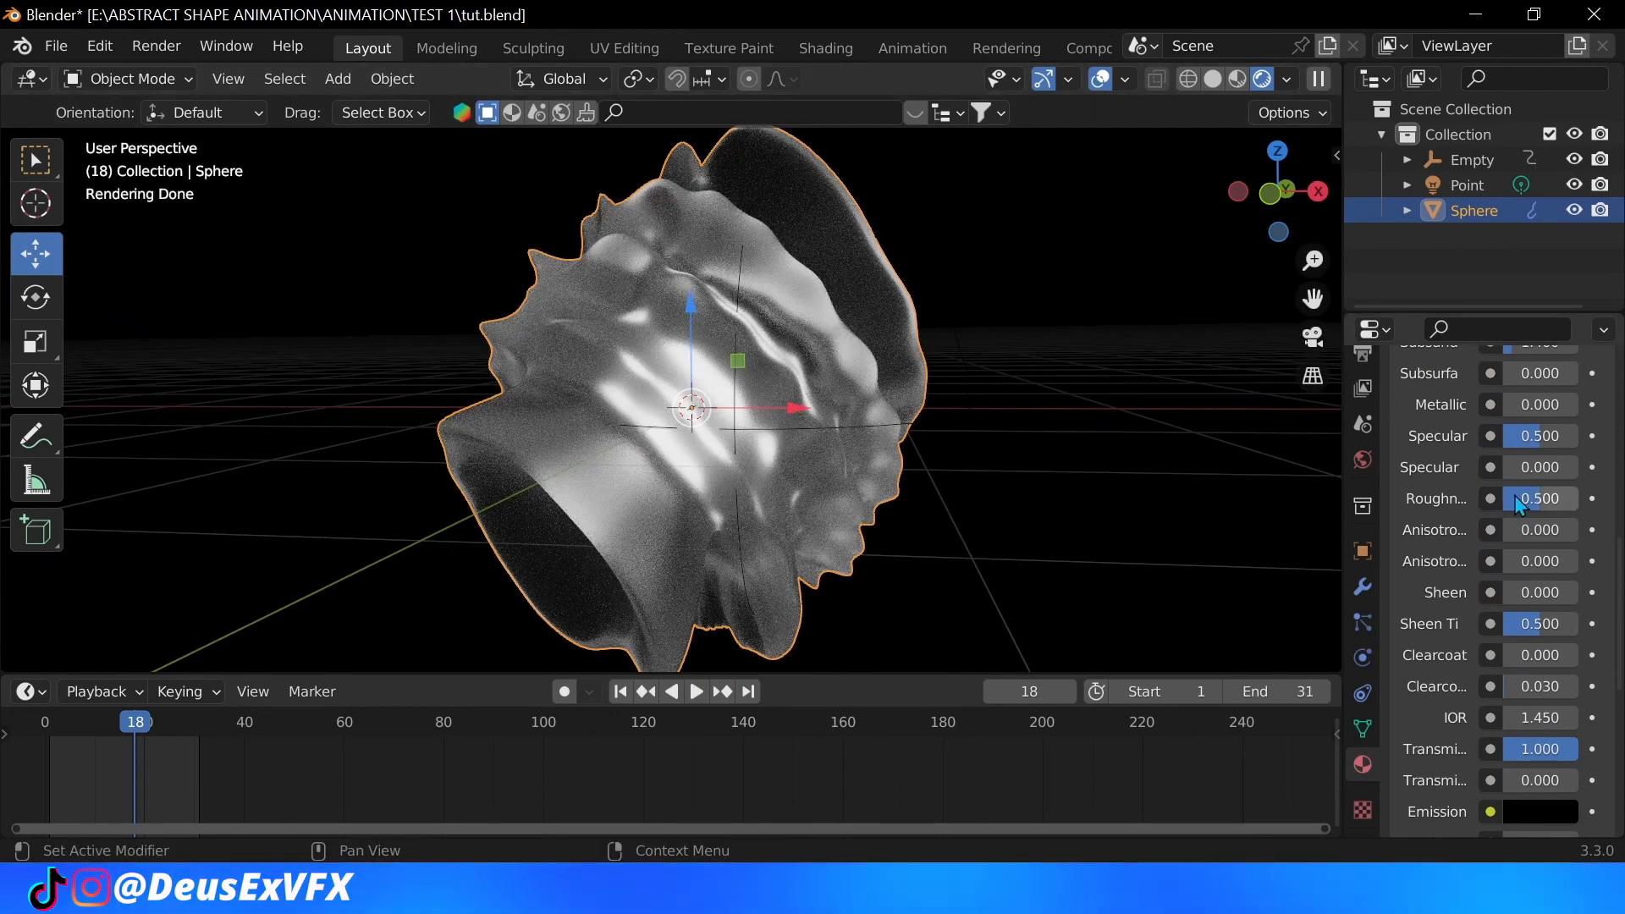
left_click_drag(1541, 499, 1511, 499)
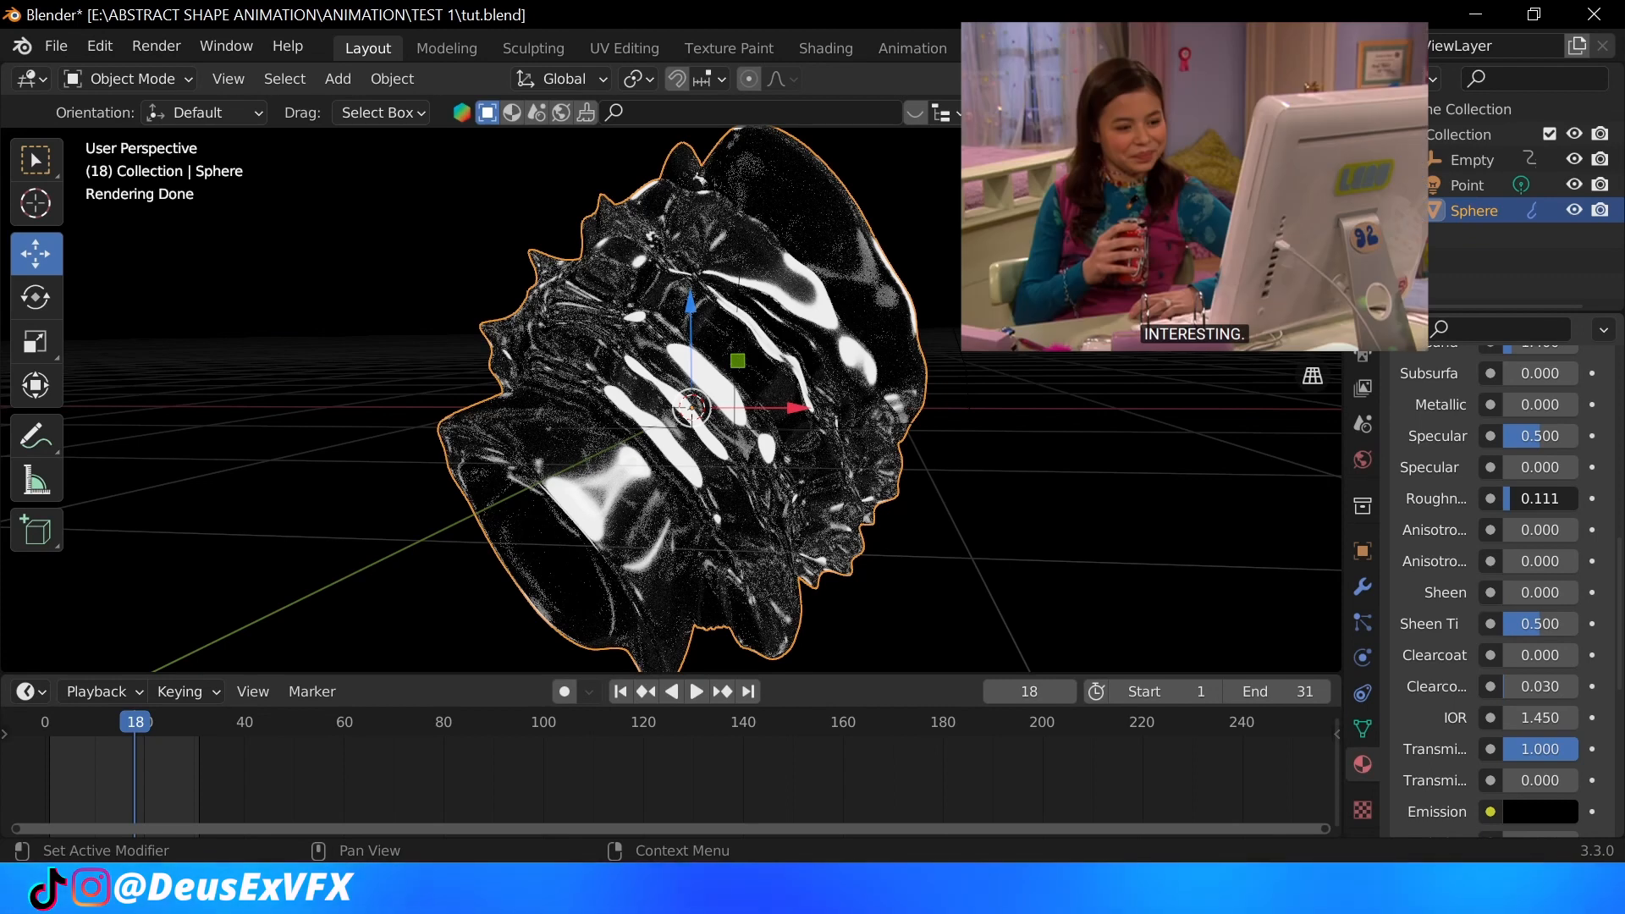
scroll(850, 471, "down", 2)
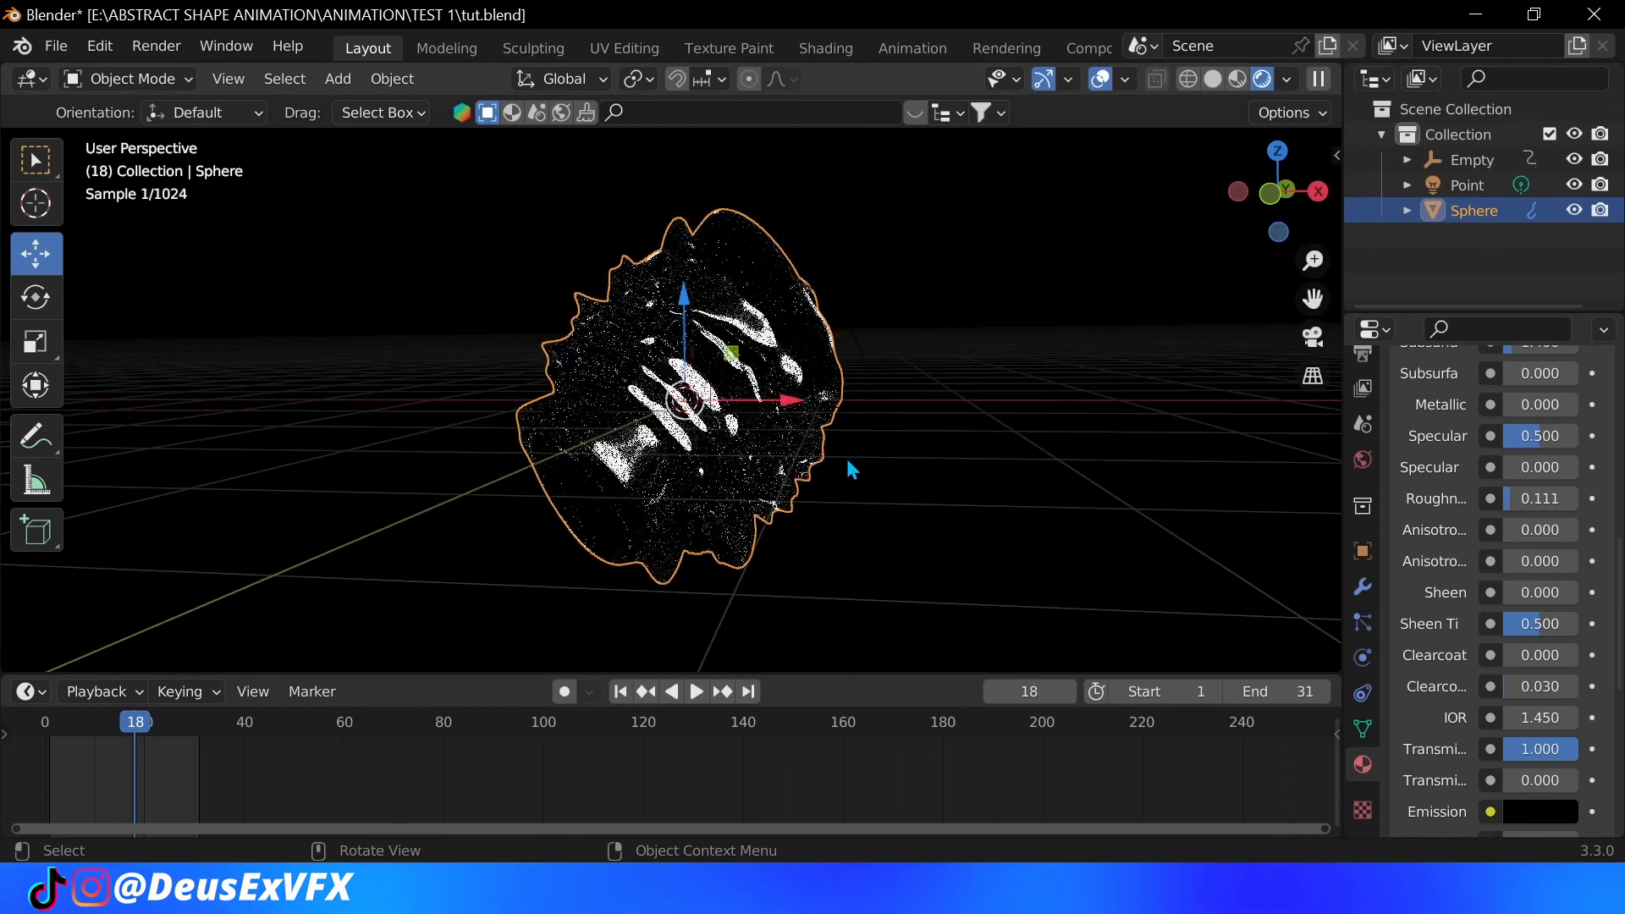
Step: Add a camera and look through it
key("shift+a")
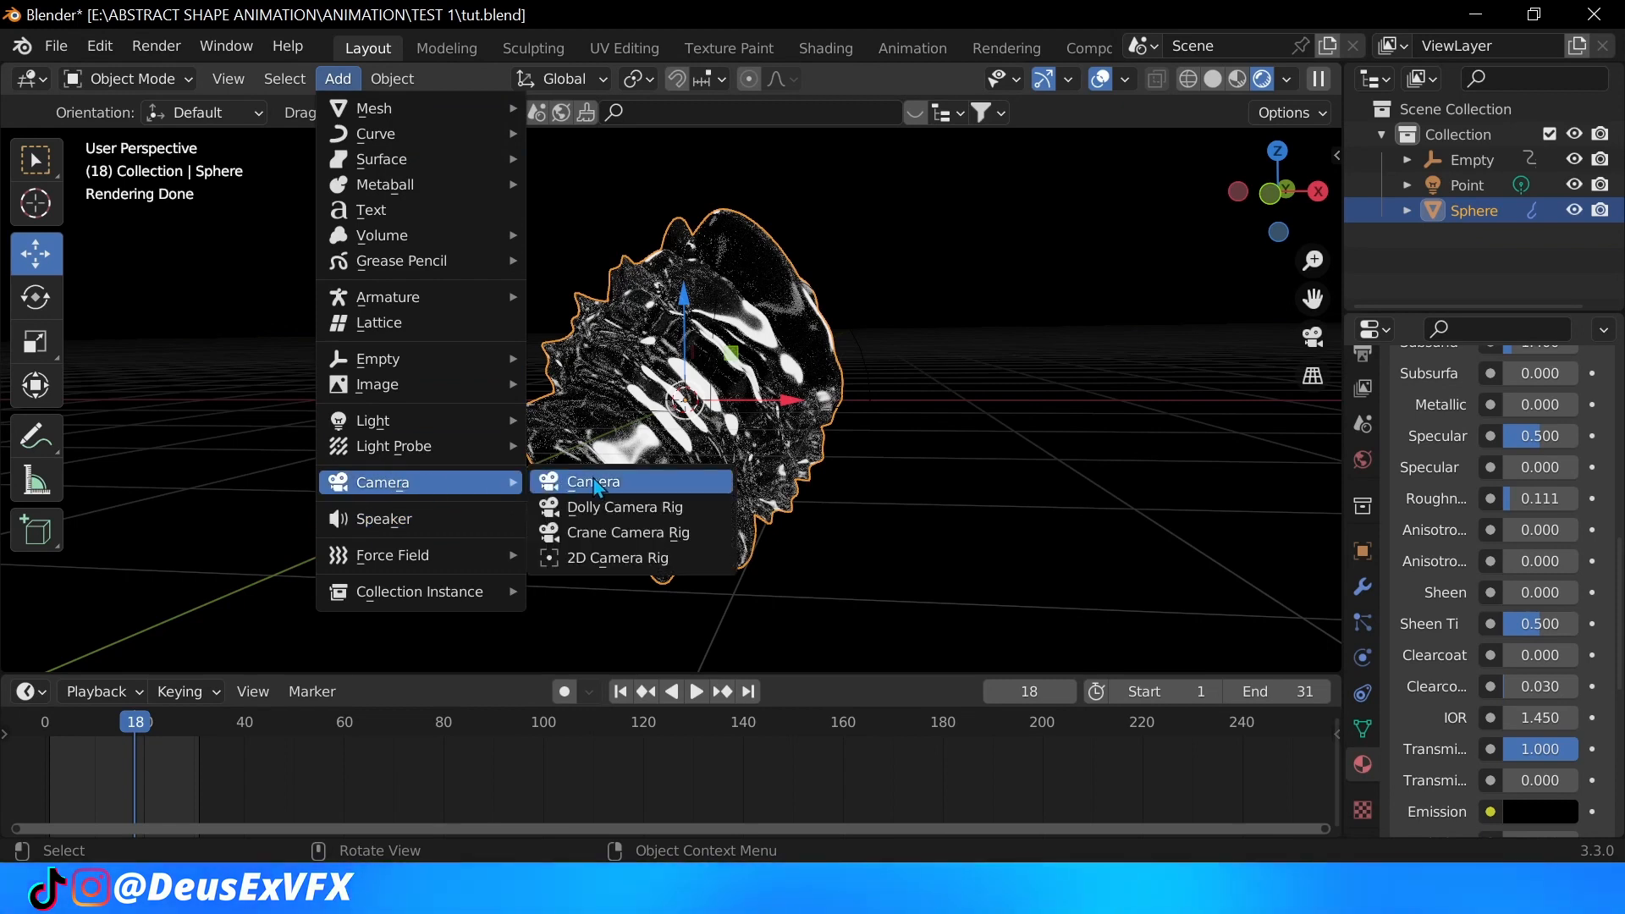
left_click(567, 484)
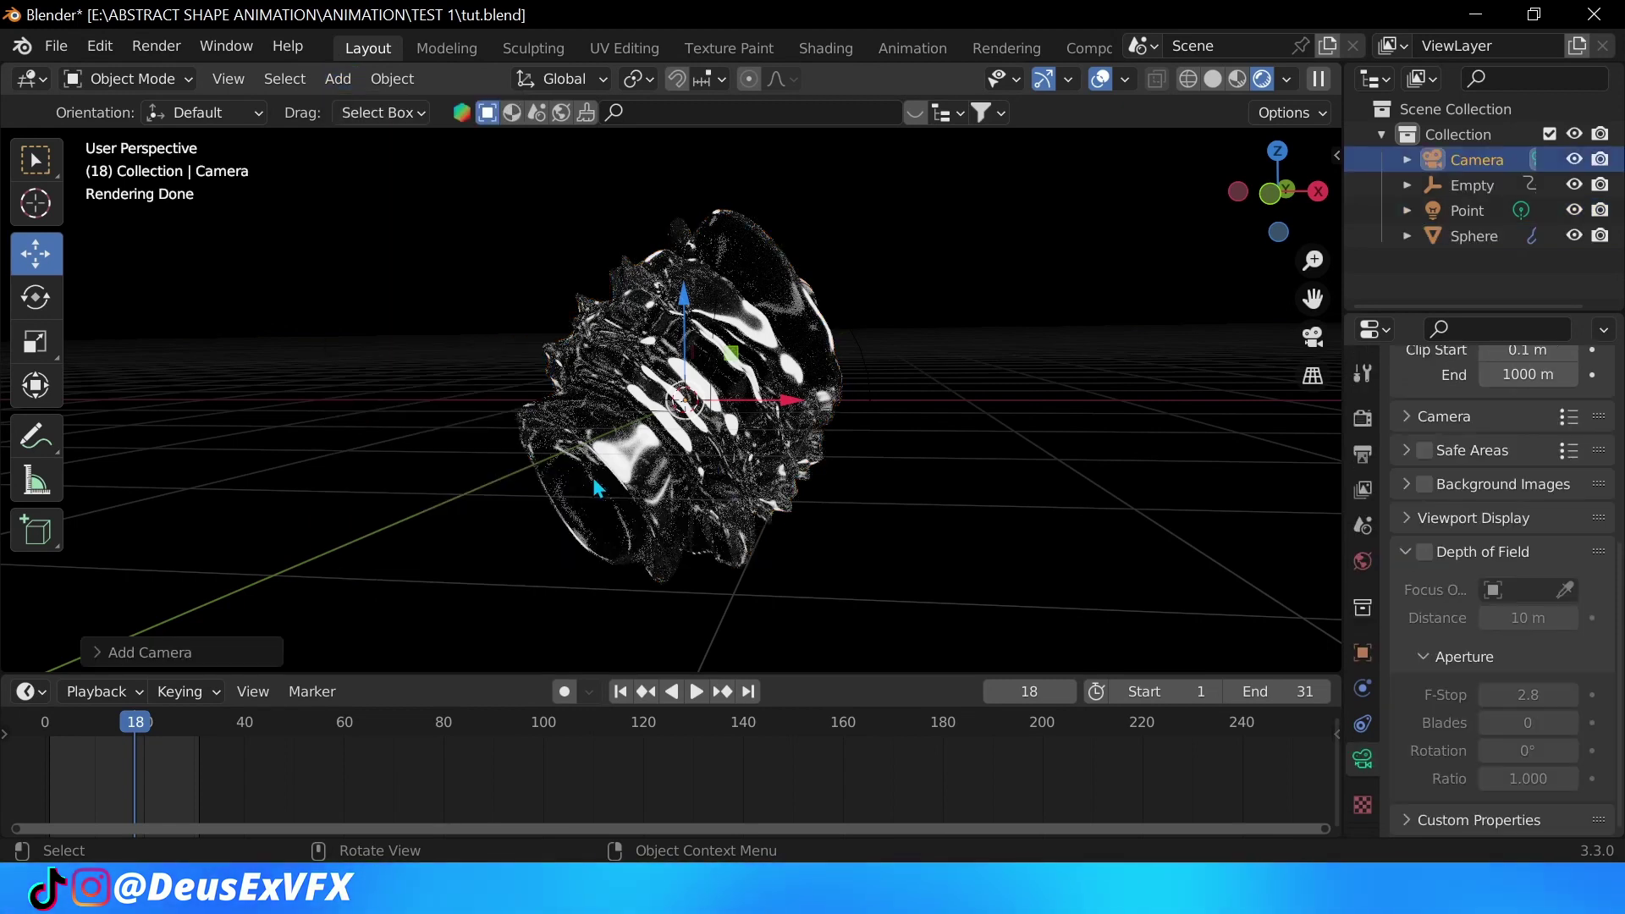
left_click(1313, 337)
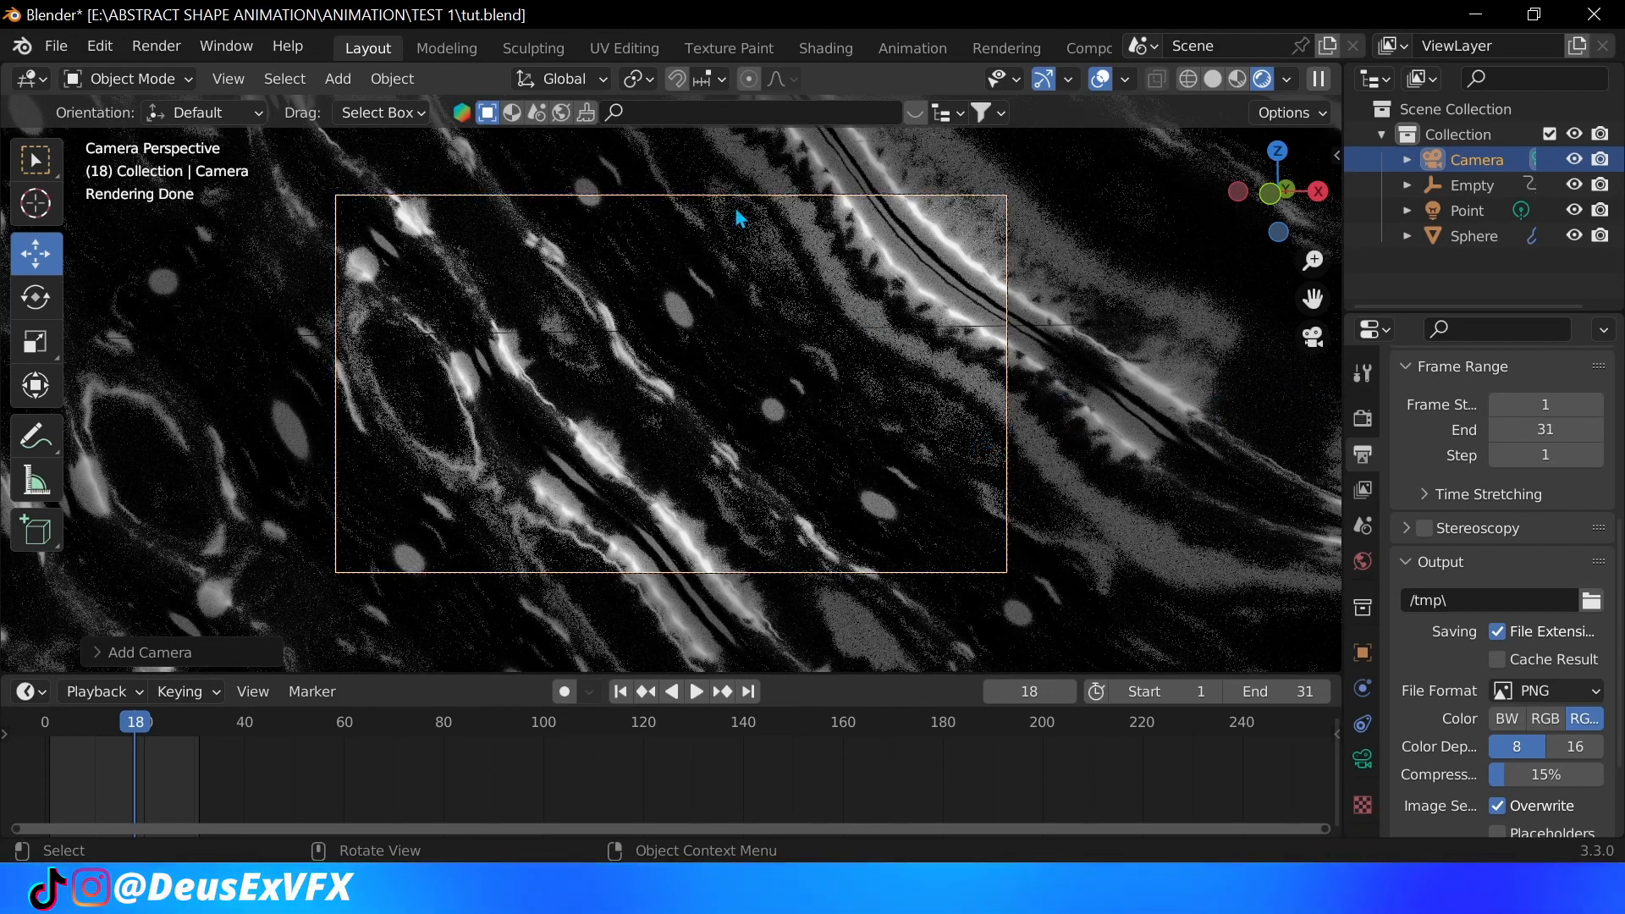
scroll(1448, 485, "up", 3)
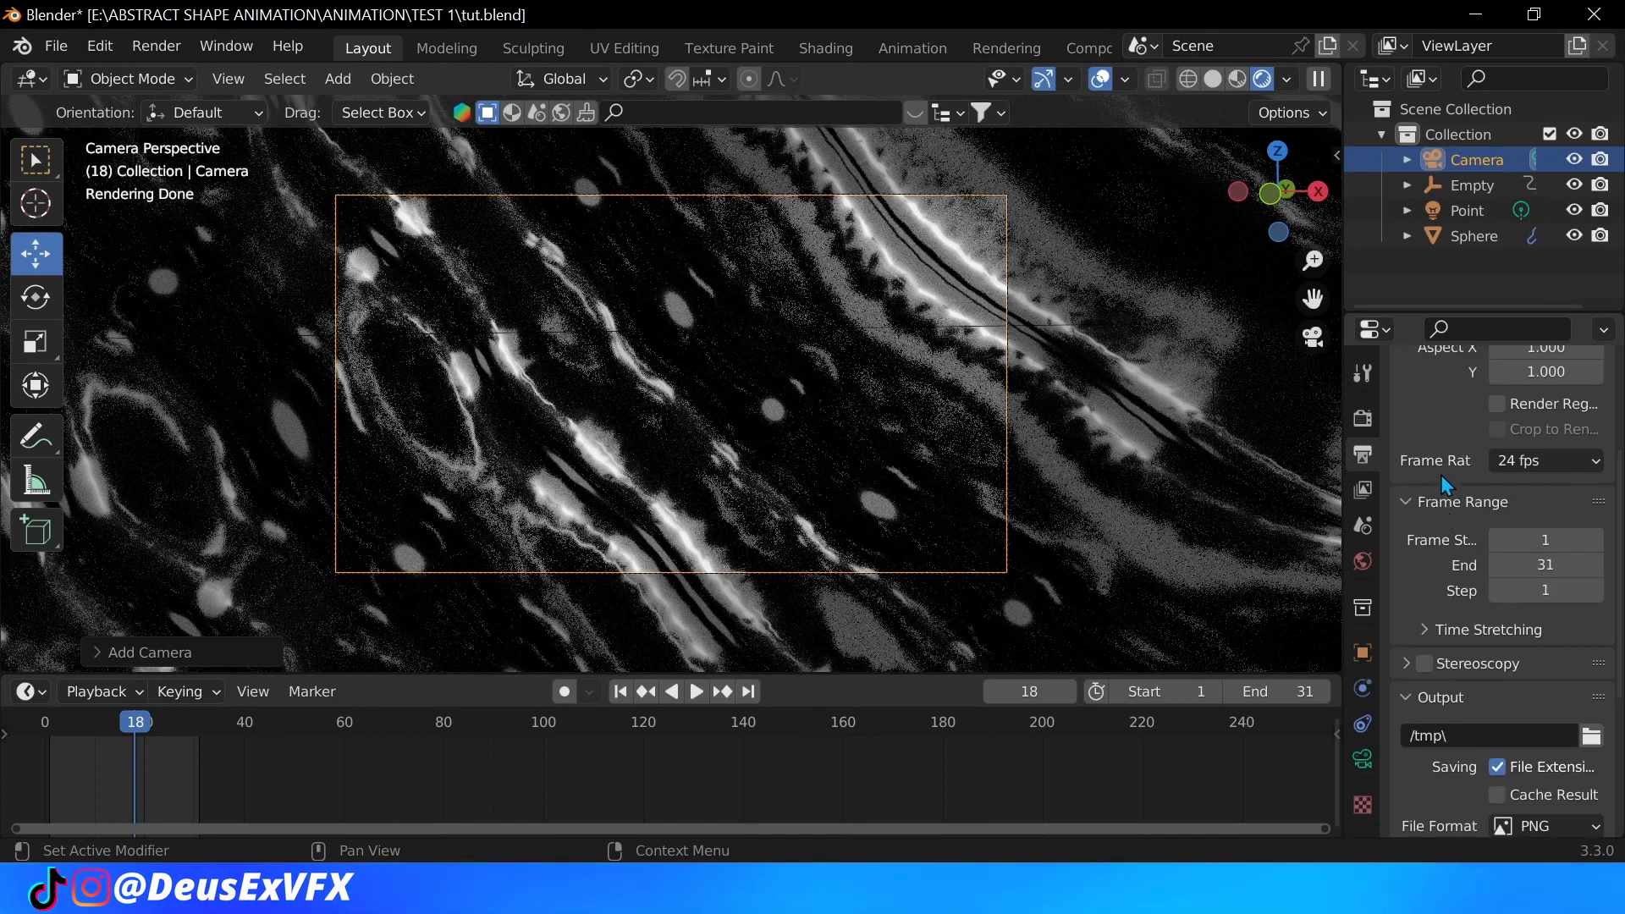
scroll(1449, 485, "up", 3)
Step: Enter 2000 px for both Resolution X and Resolution Y in the output format
double_click(1539, 399)
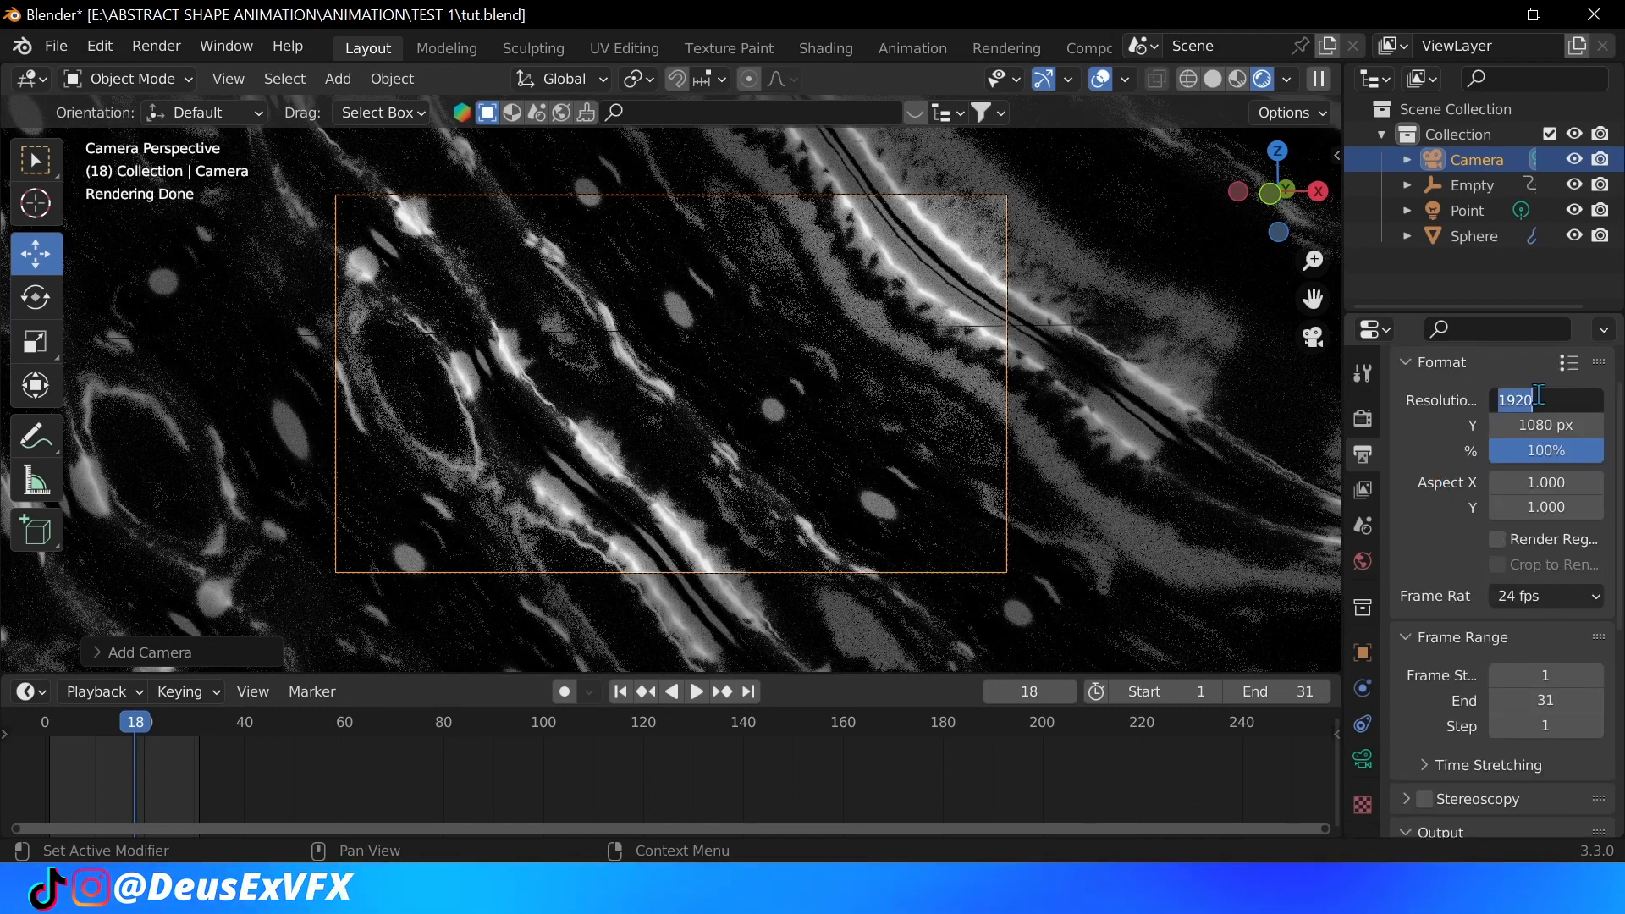
type("200")
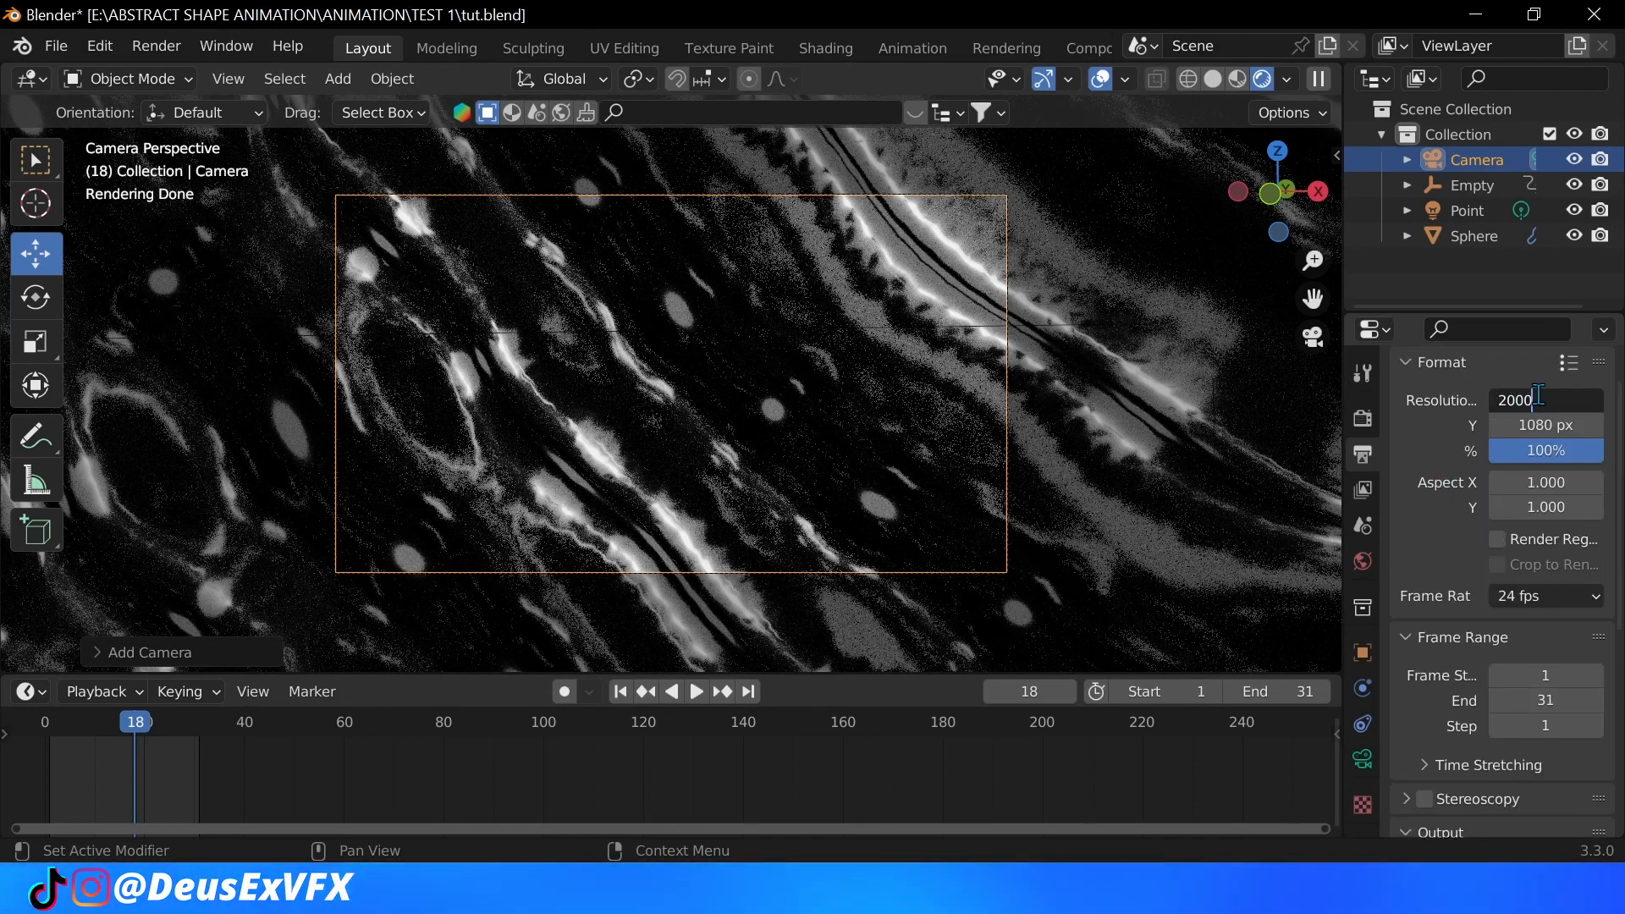
key("Return")
double_click(1531, 425)
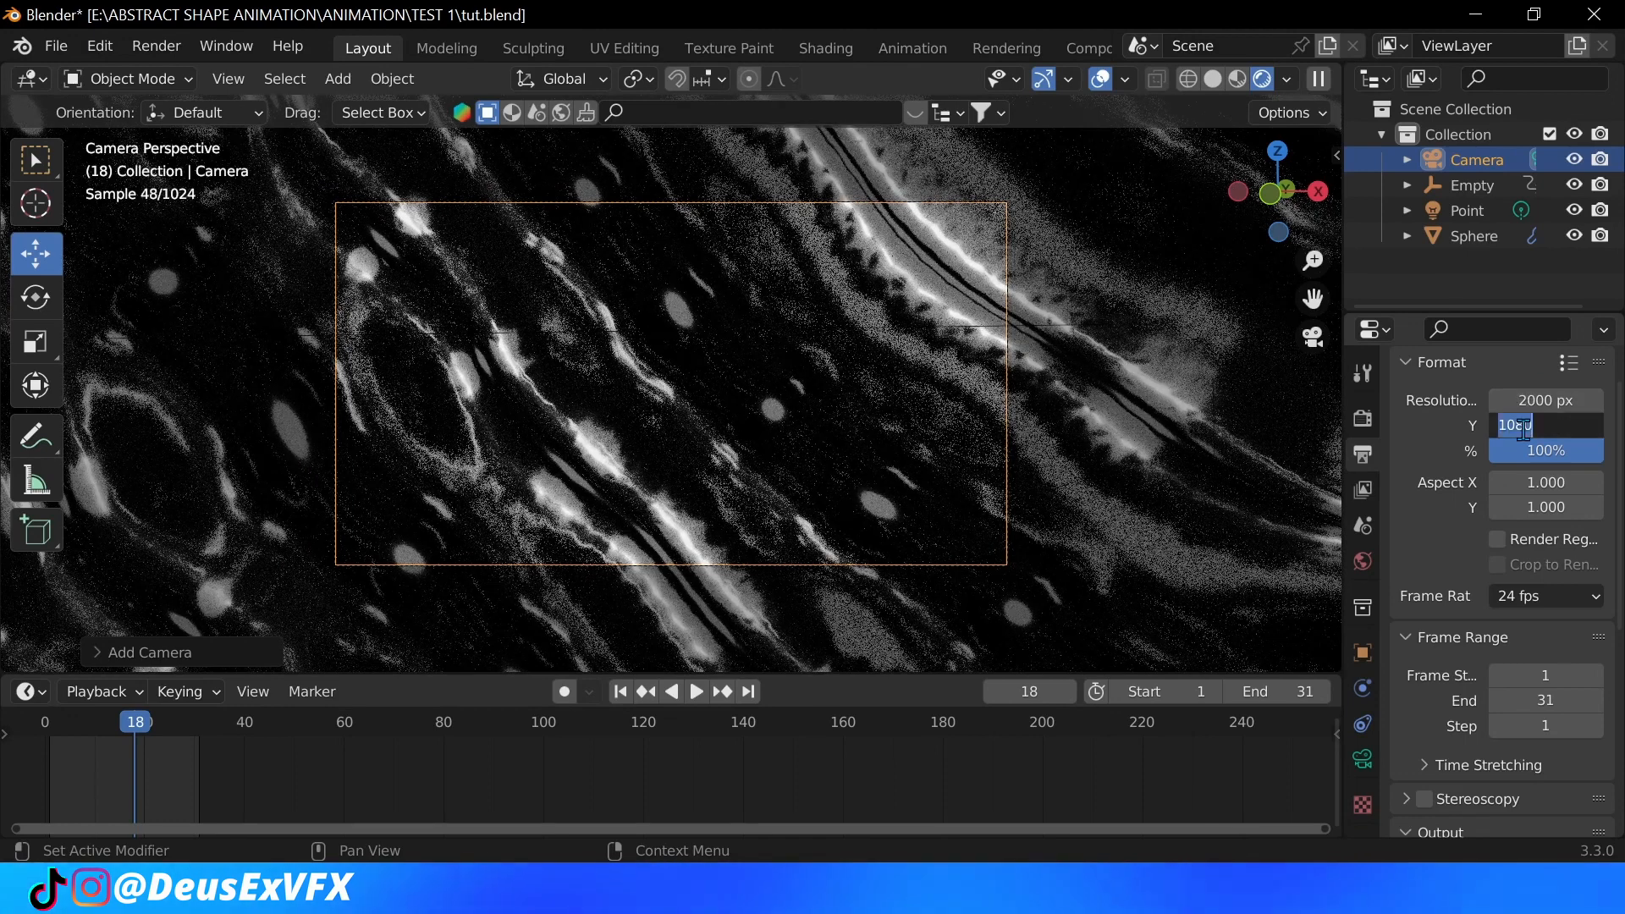
type("2000")
key("Return")
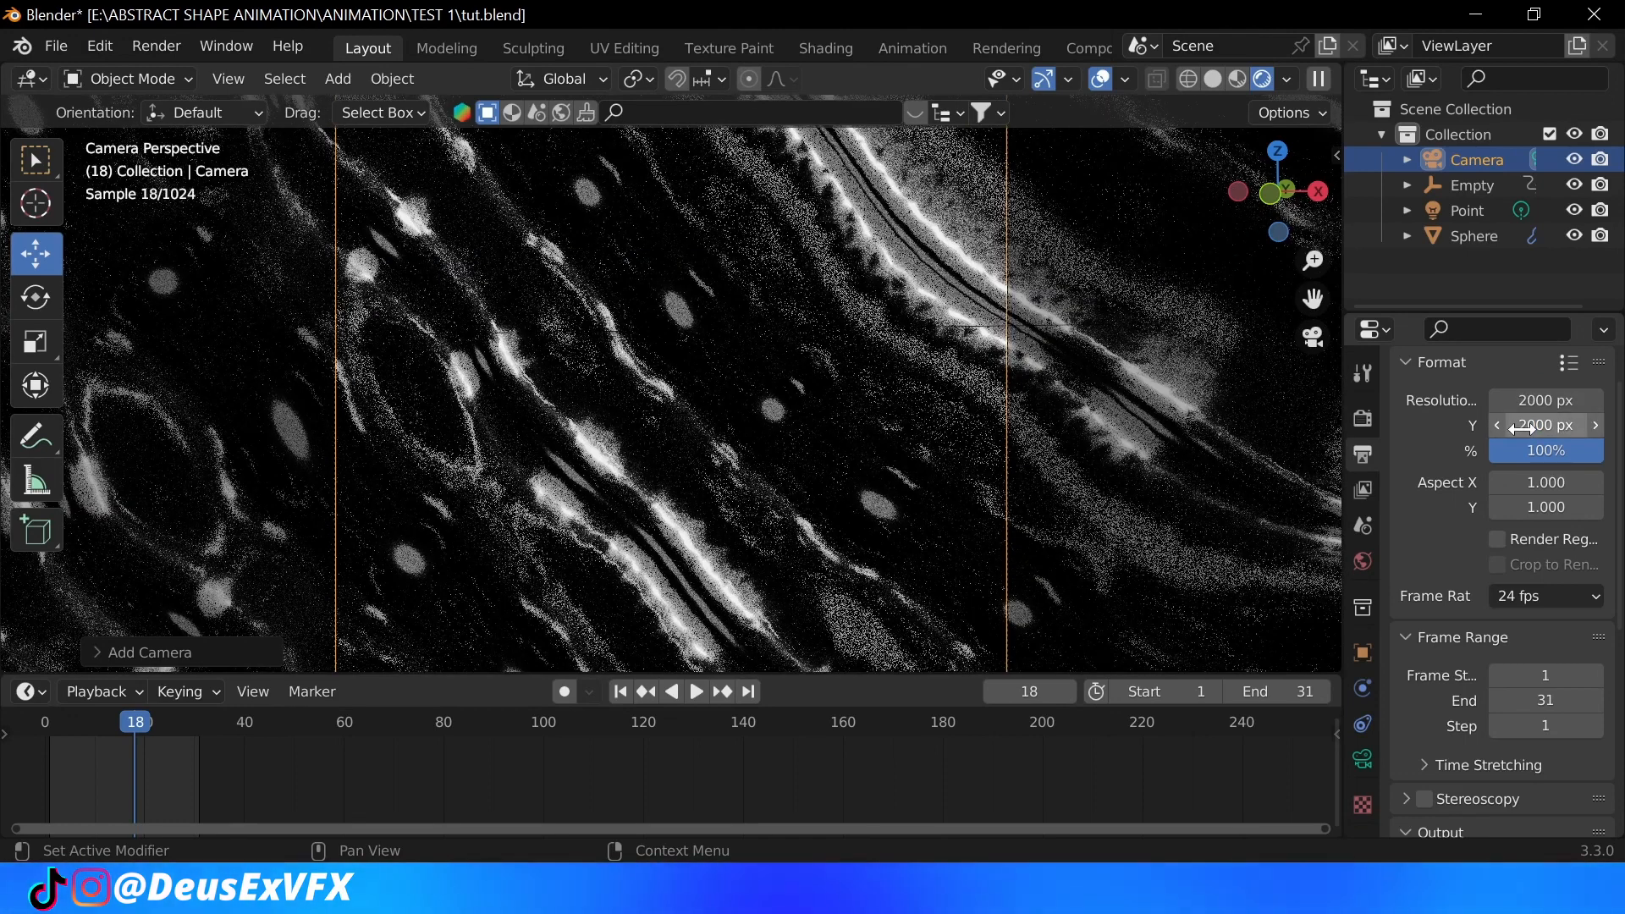
scroll(981, 436, "down", 2)
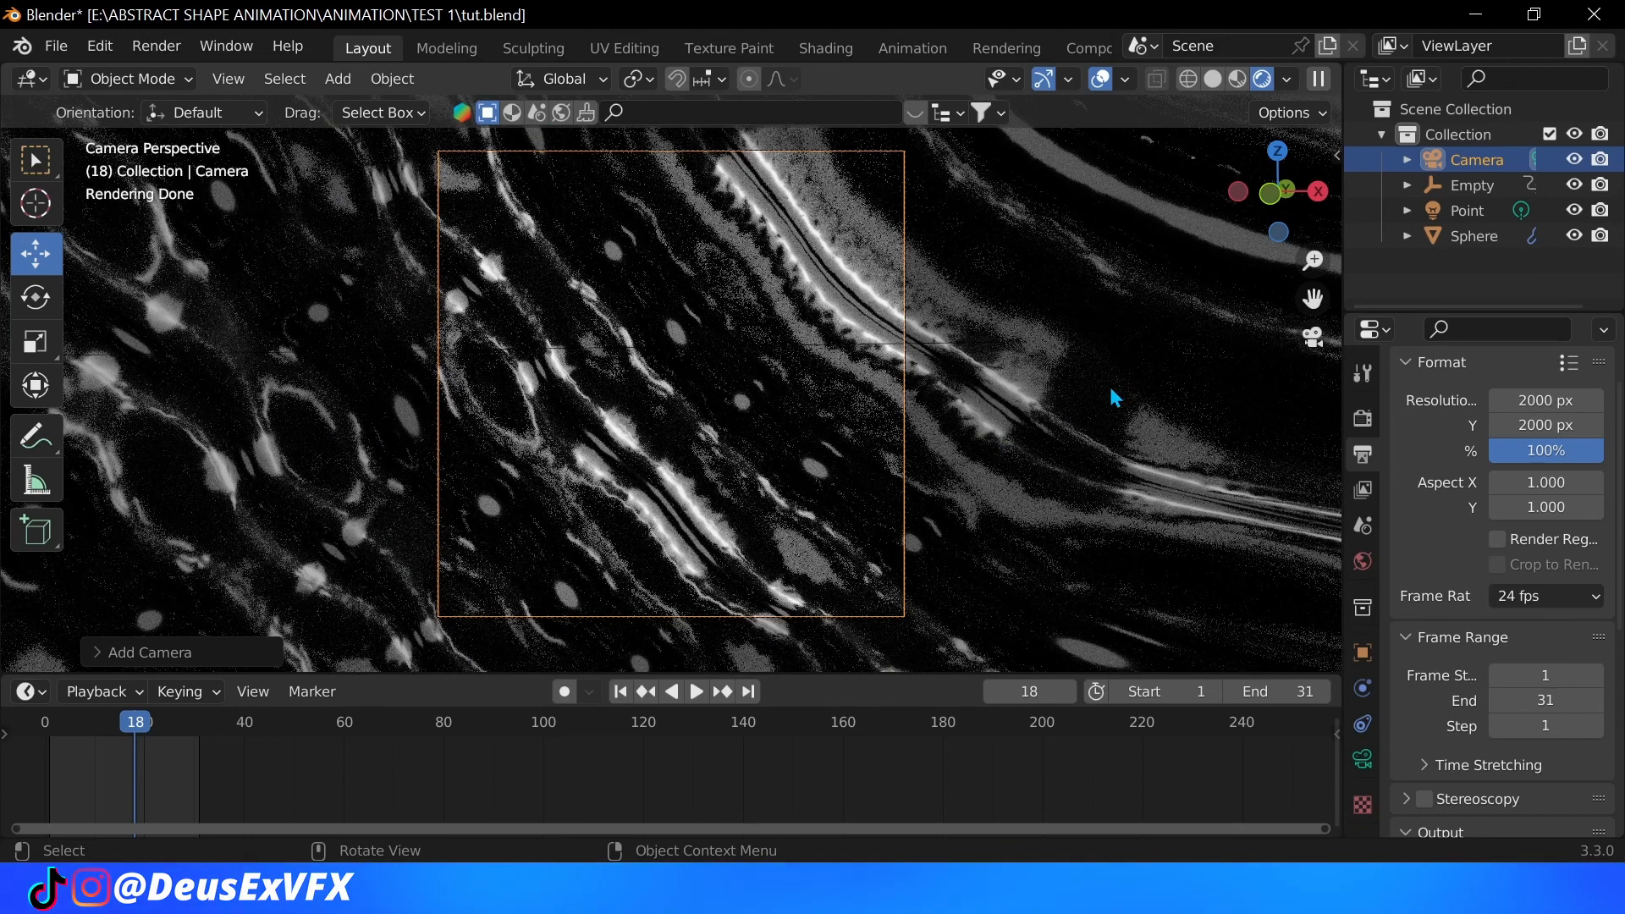
Step: Drag the camera's Location to about 0.77, -4.17, 0.26 so the sphere fits the frame
left_click(1363, 652)
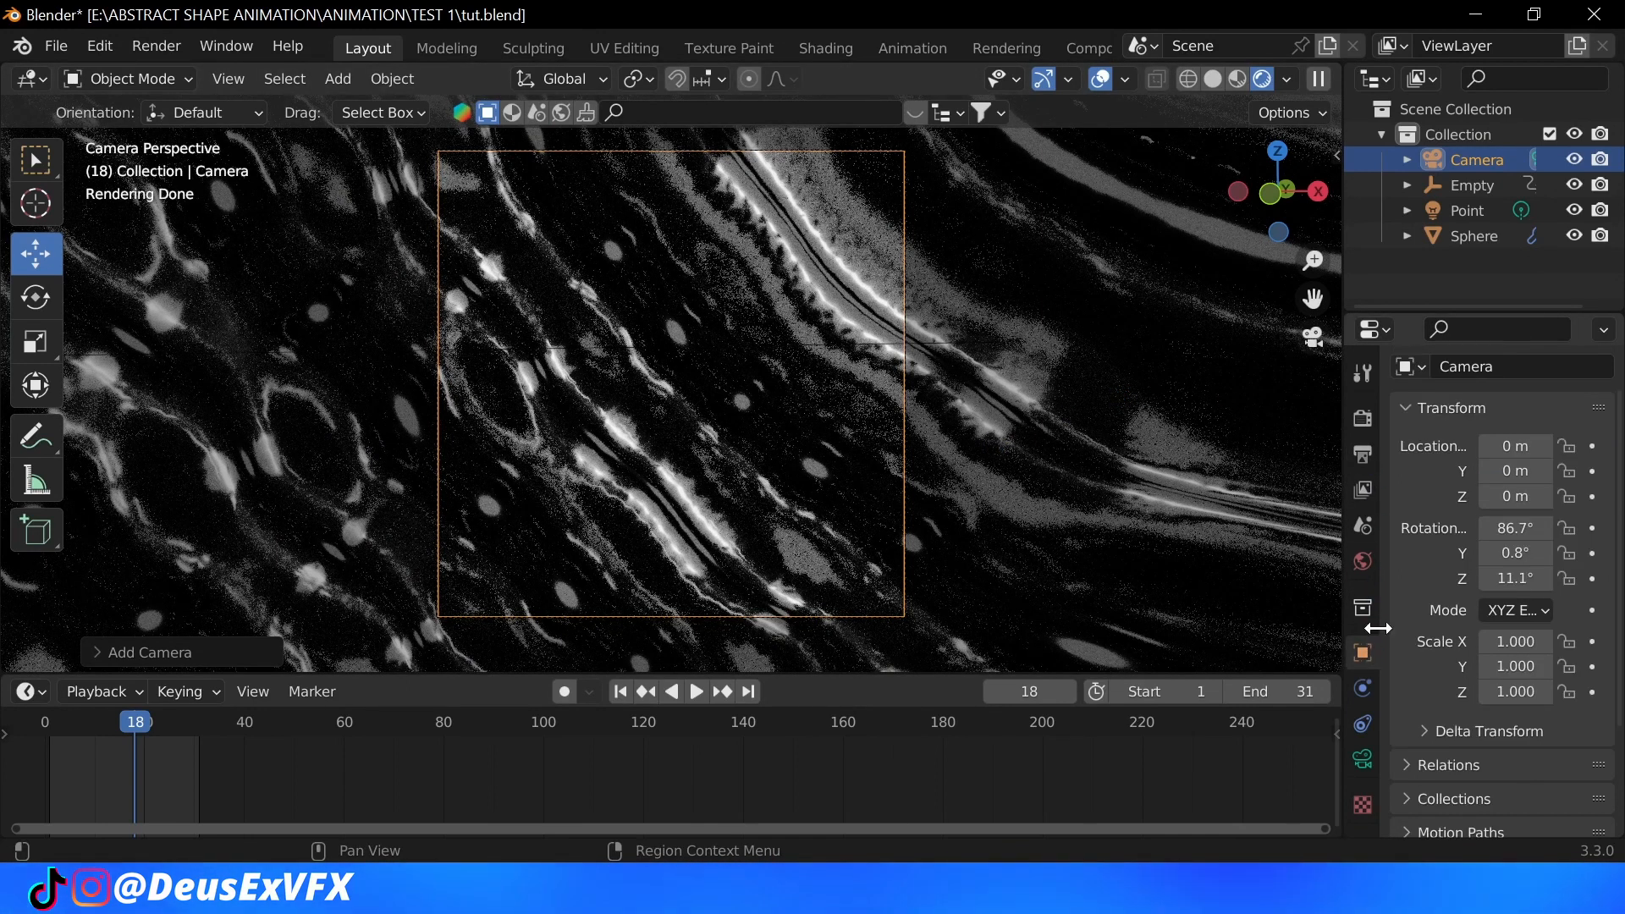
mouse_move(1517, 445)
left_mouse_down()
mouse_move(1474, 476)
mouse_move(1530, 492)
mouse_move(1523, 471)
mouse_move(1508, 496)
left_mouse_up()
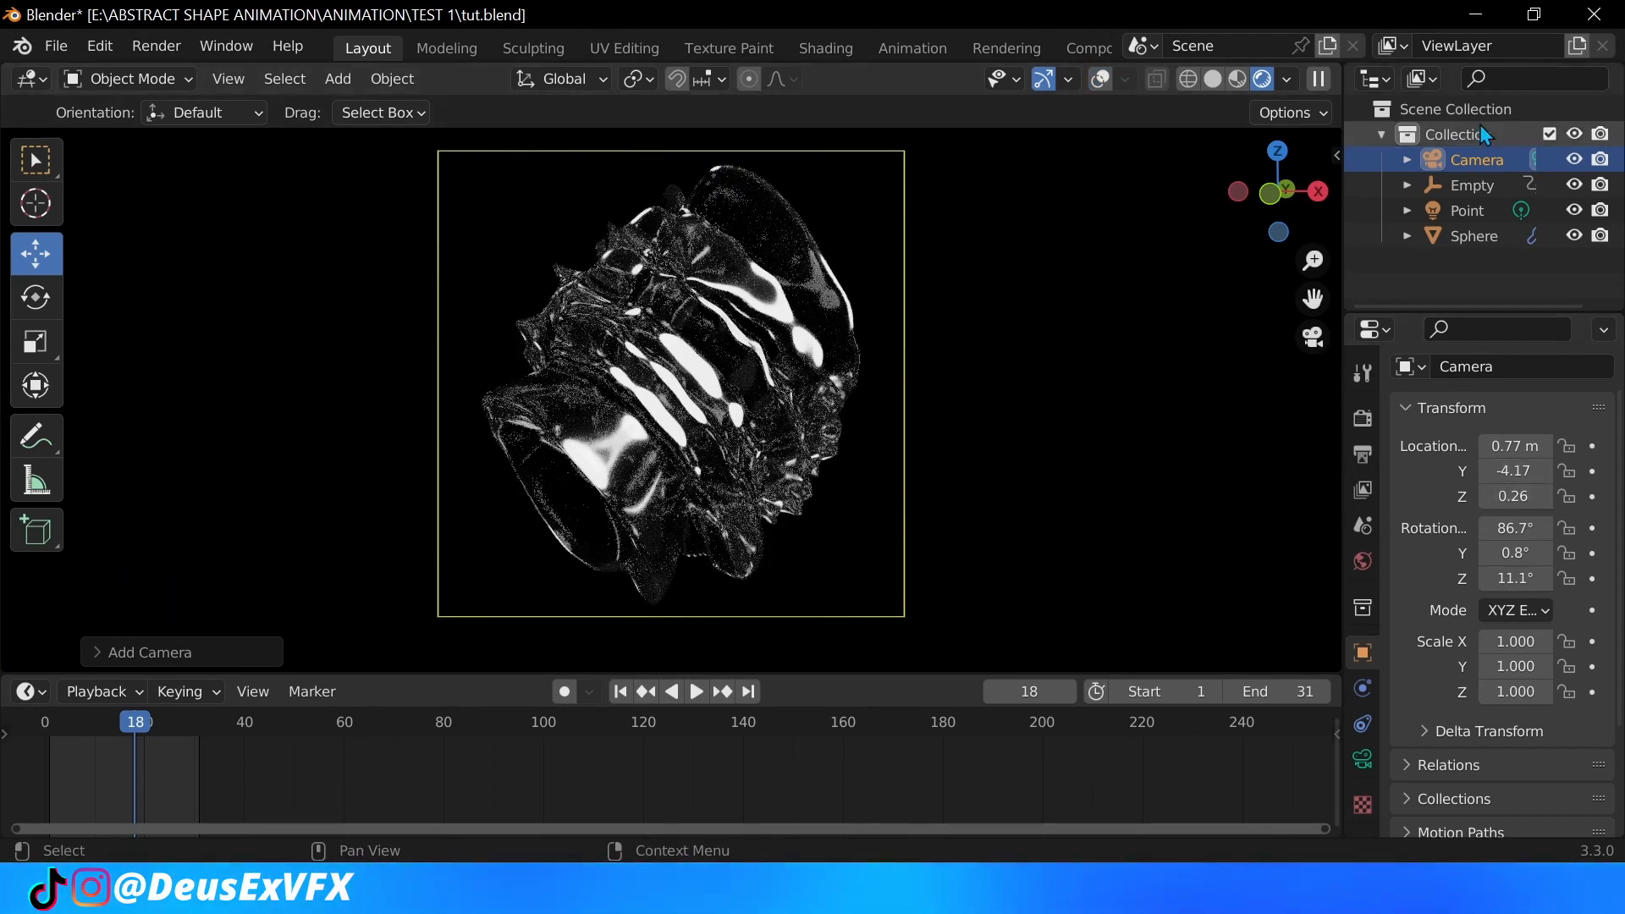
Step: Raise the Point light power to 21.3 W, tint it pale cyan, and play the loop
left_click(1466, 210)
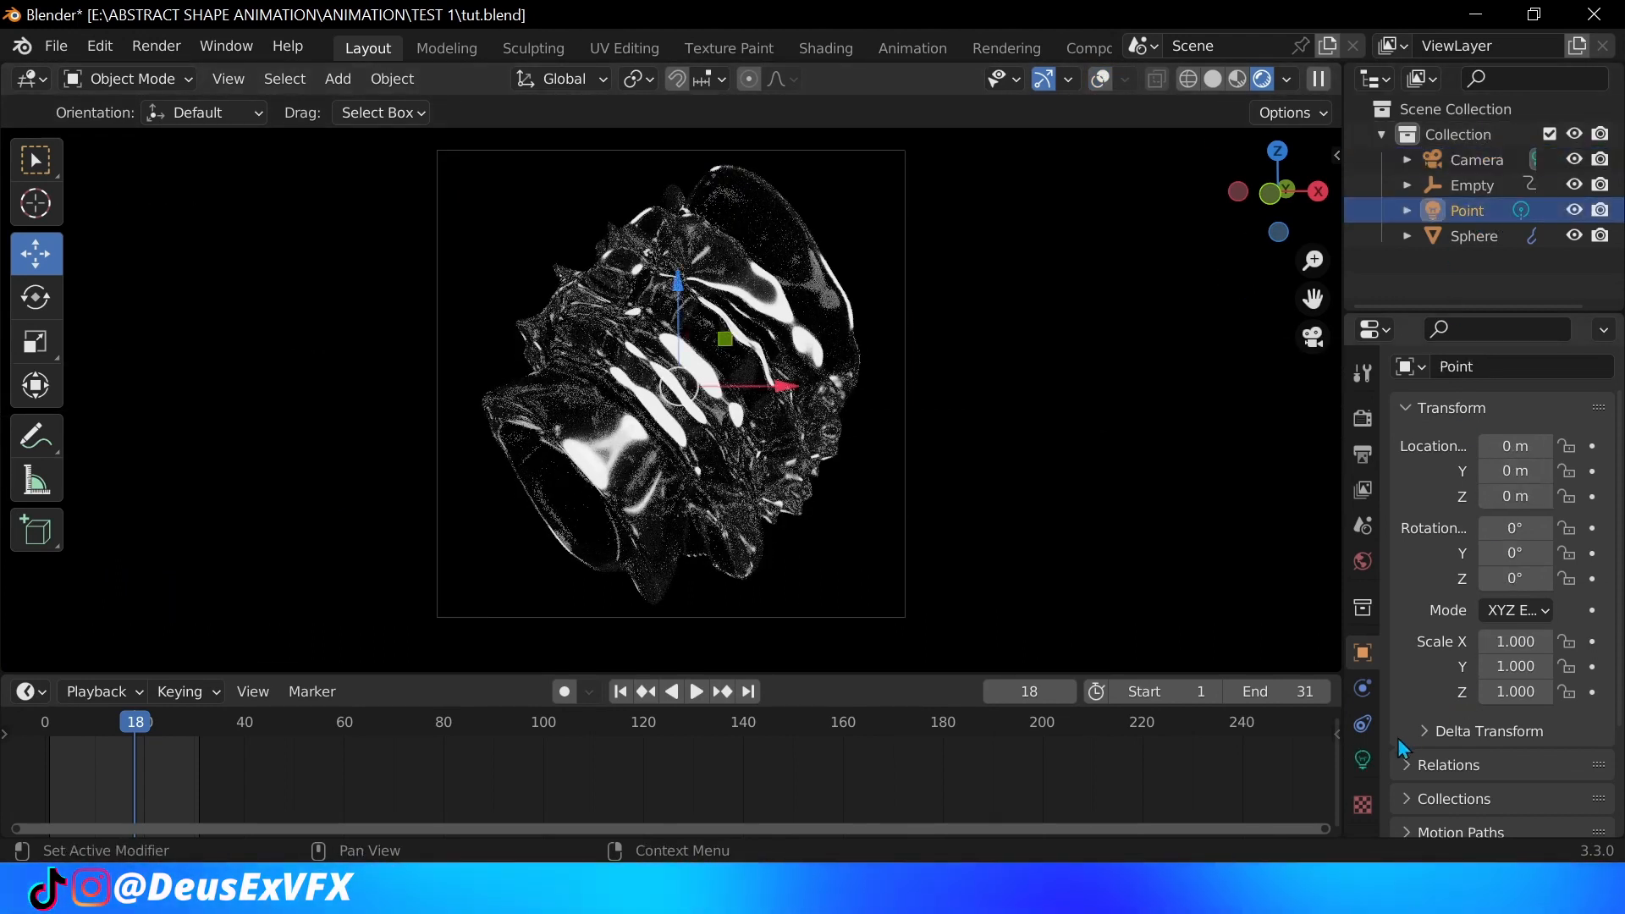
left_click(1363, 763)
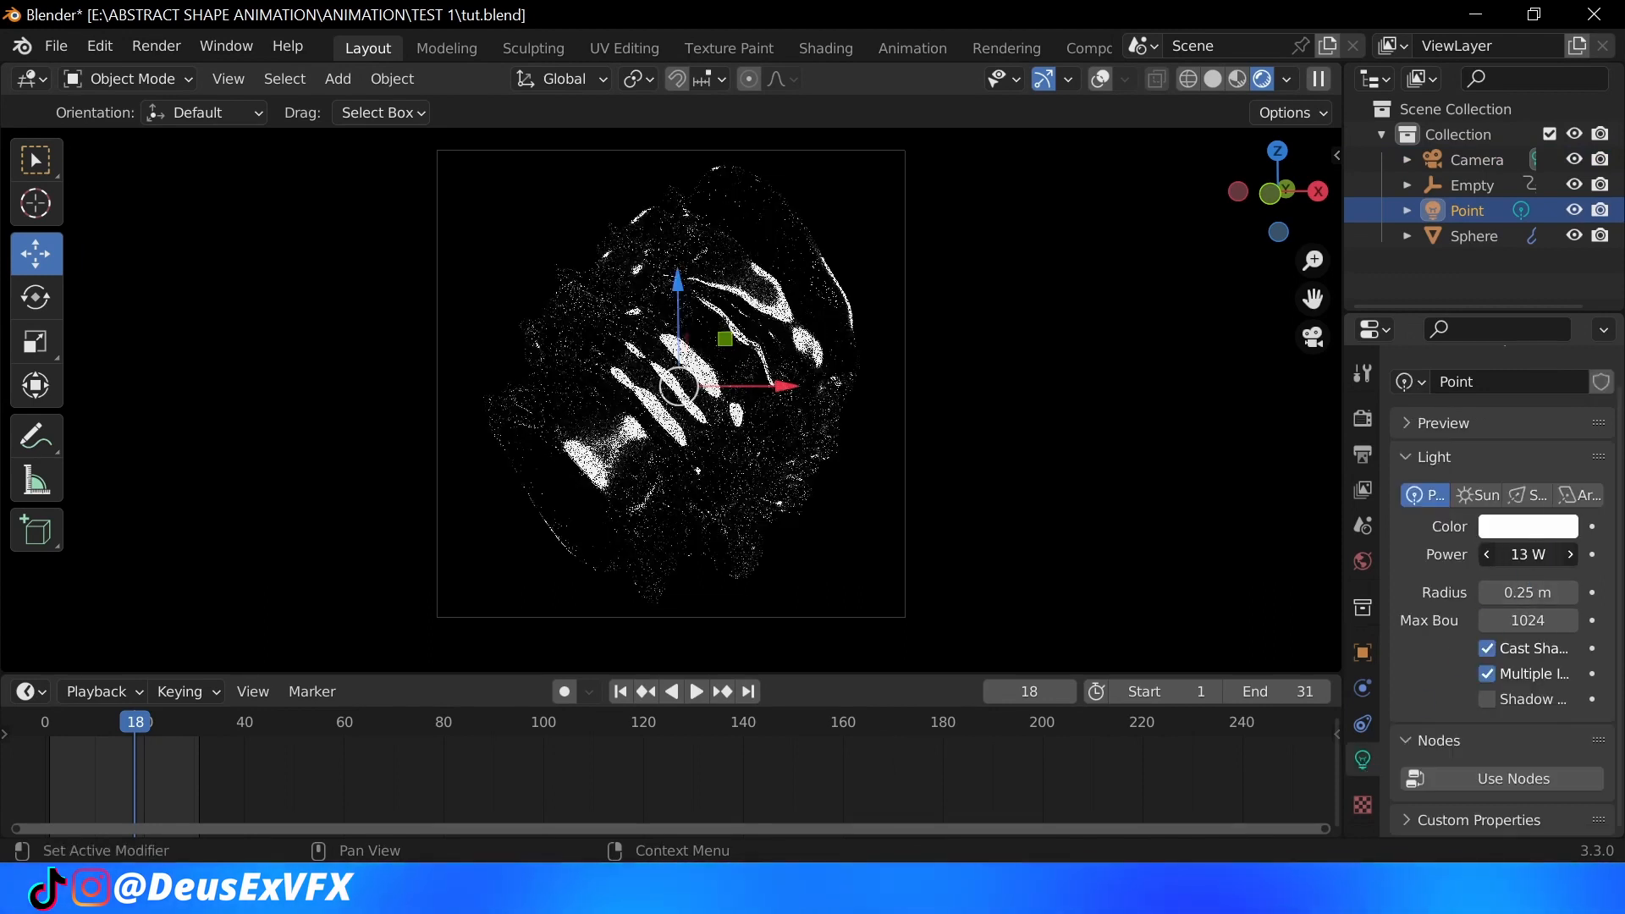
left_click_drag(1527, 554, 1543, 553)
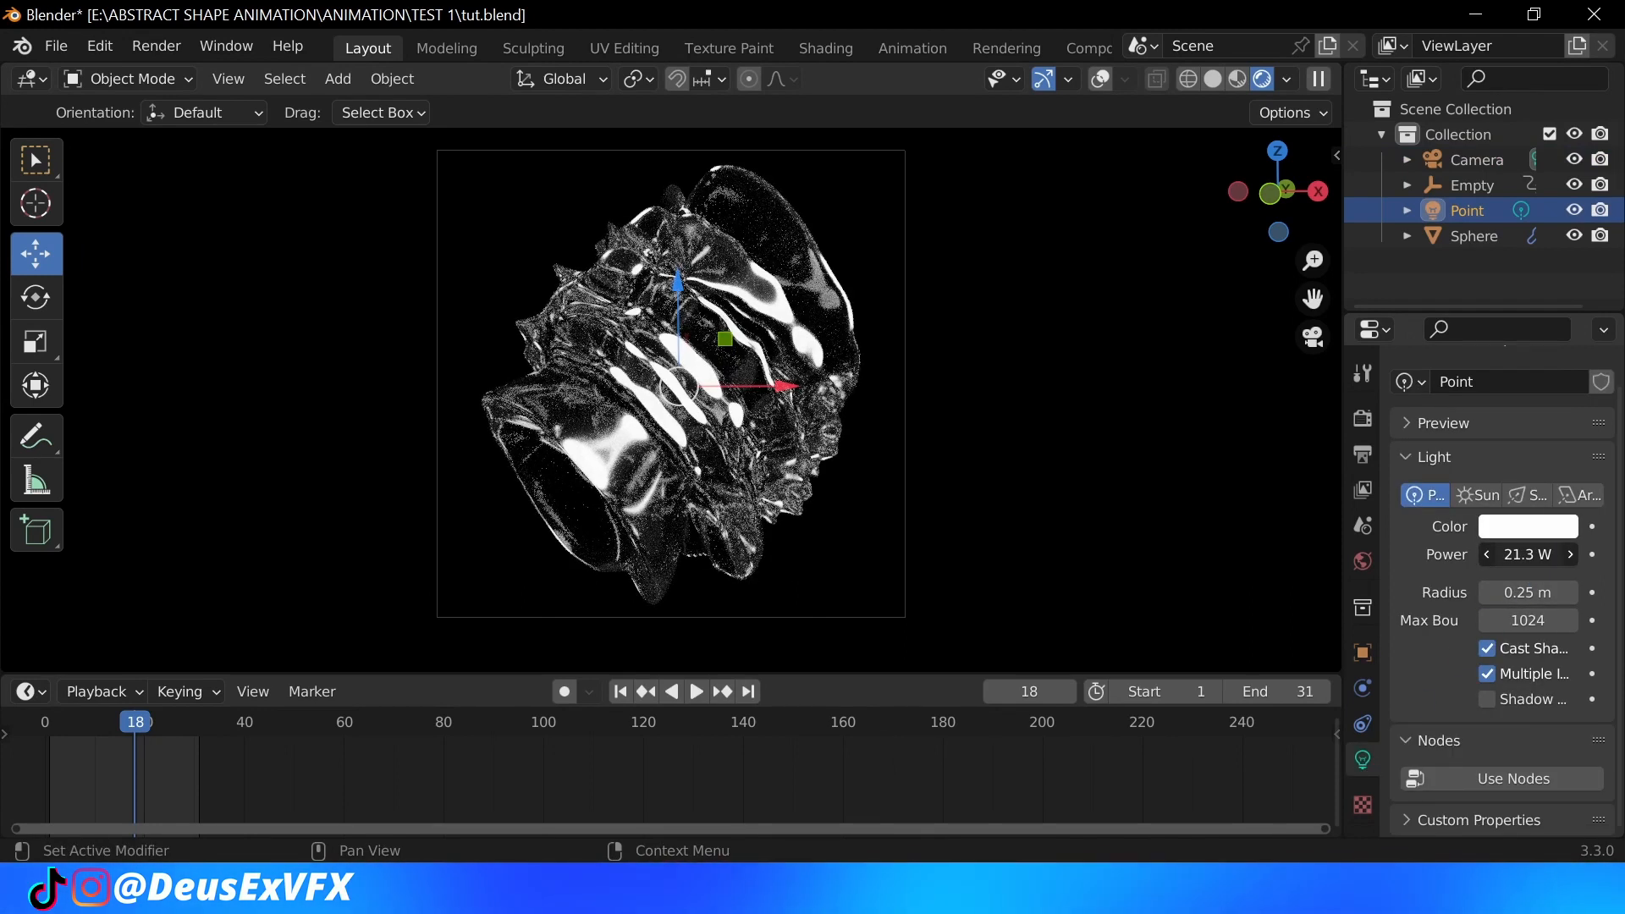
left_click(1550, 528)
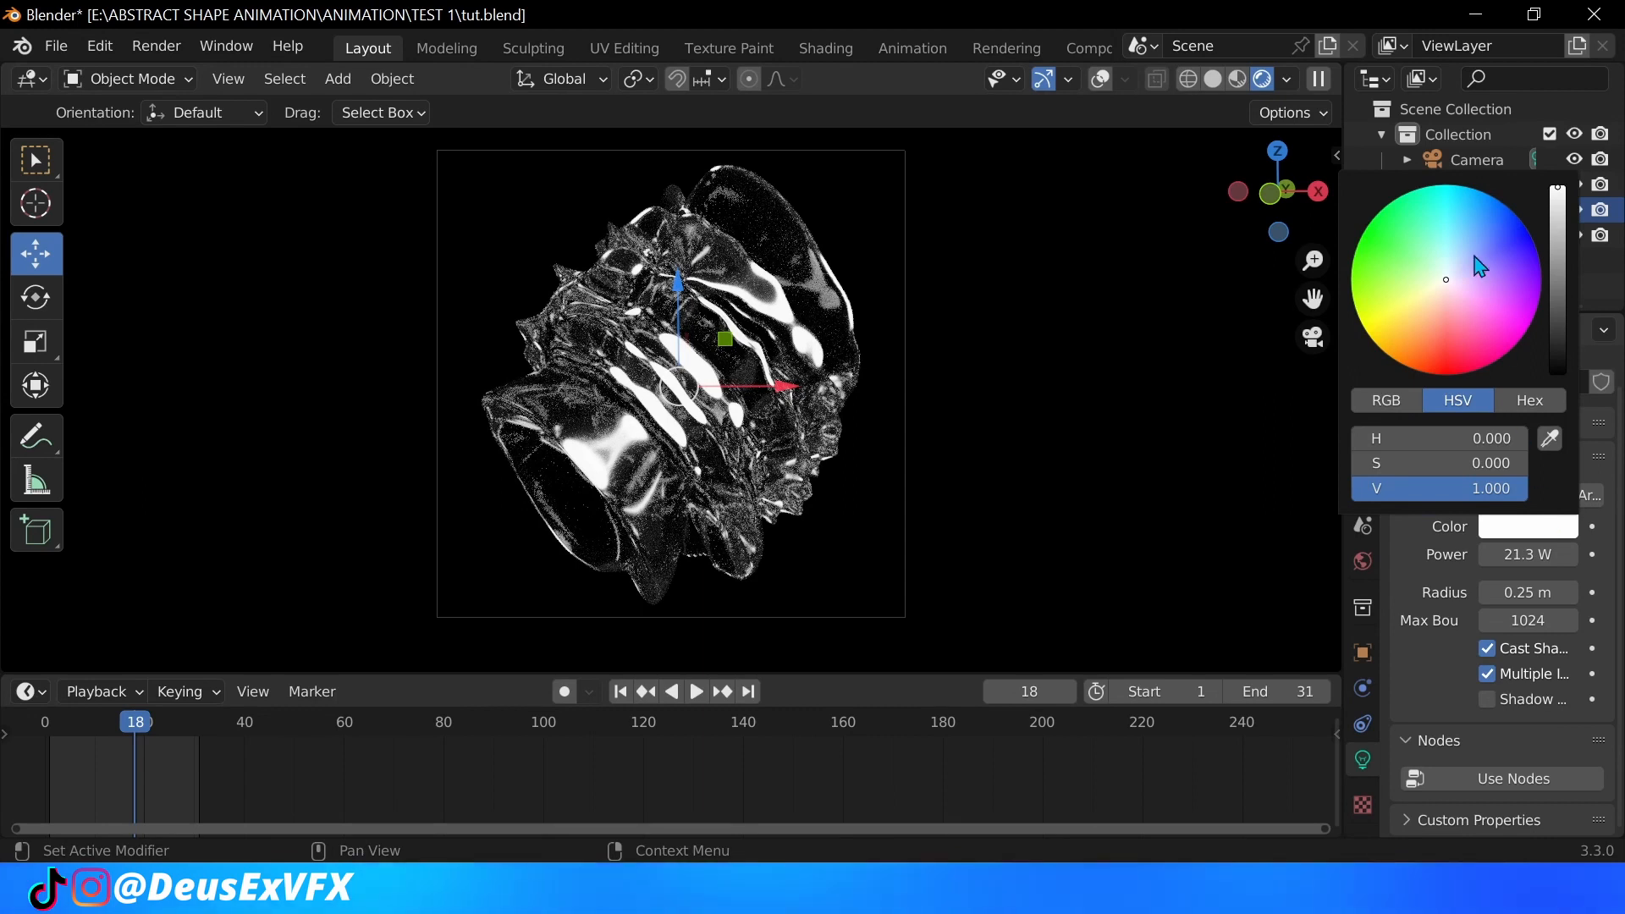
left_click_drag(1446, 279, 1456, 221)
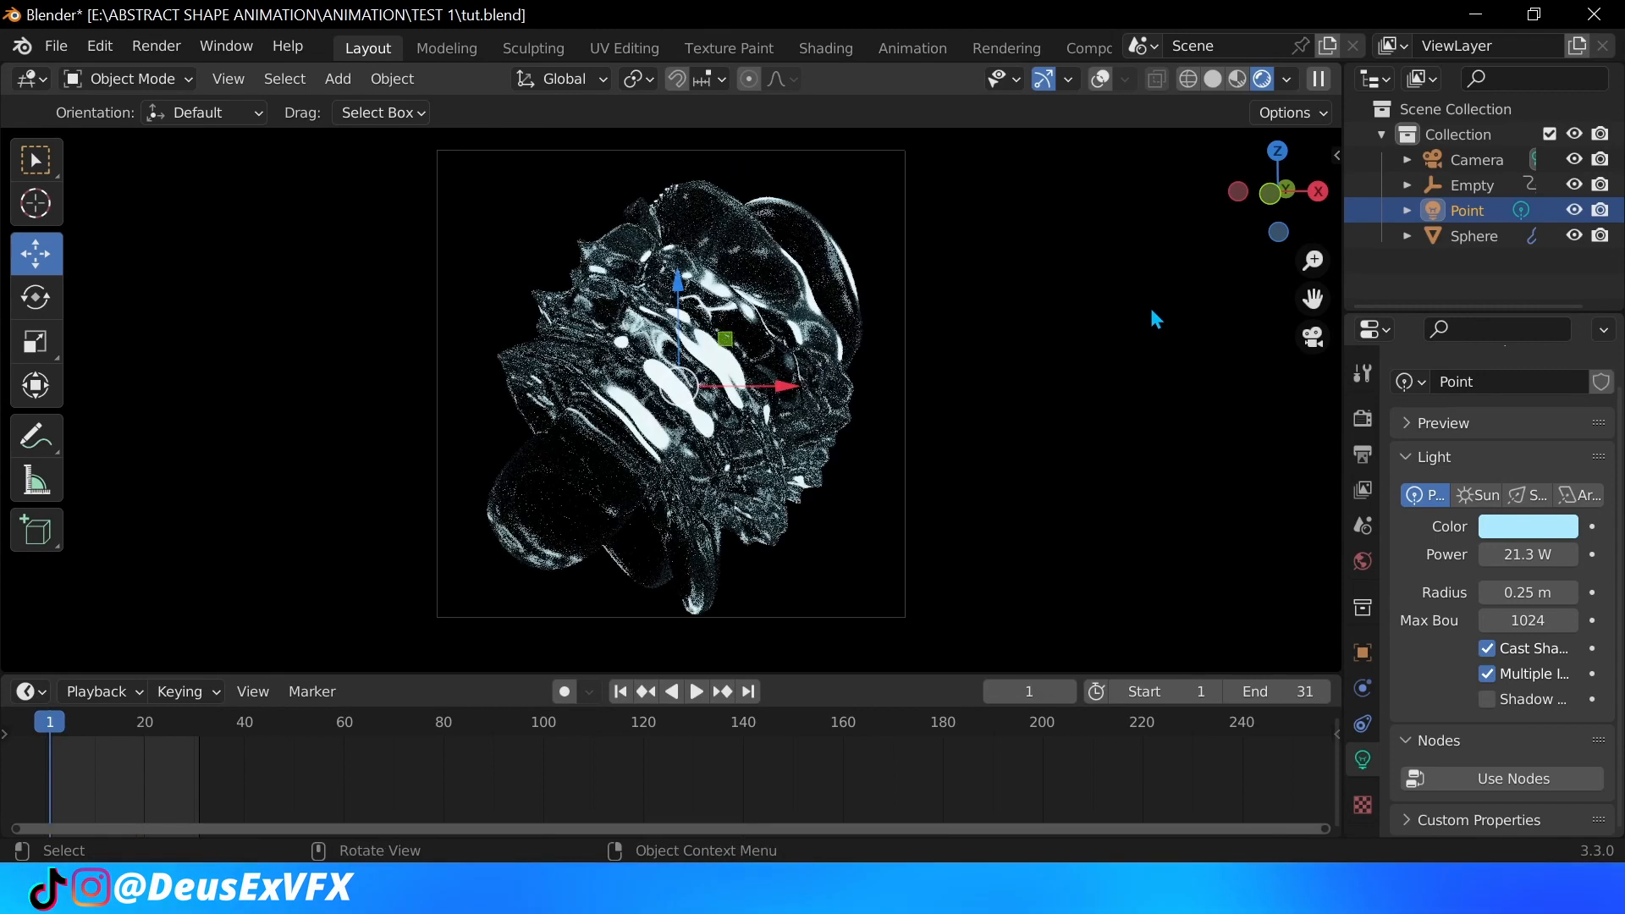
key("space")
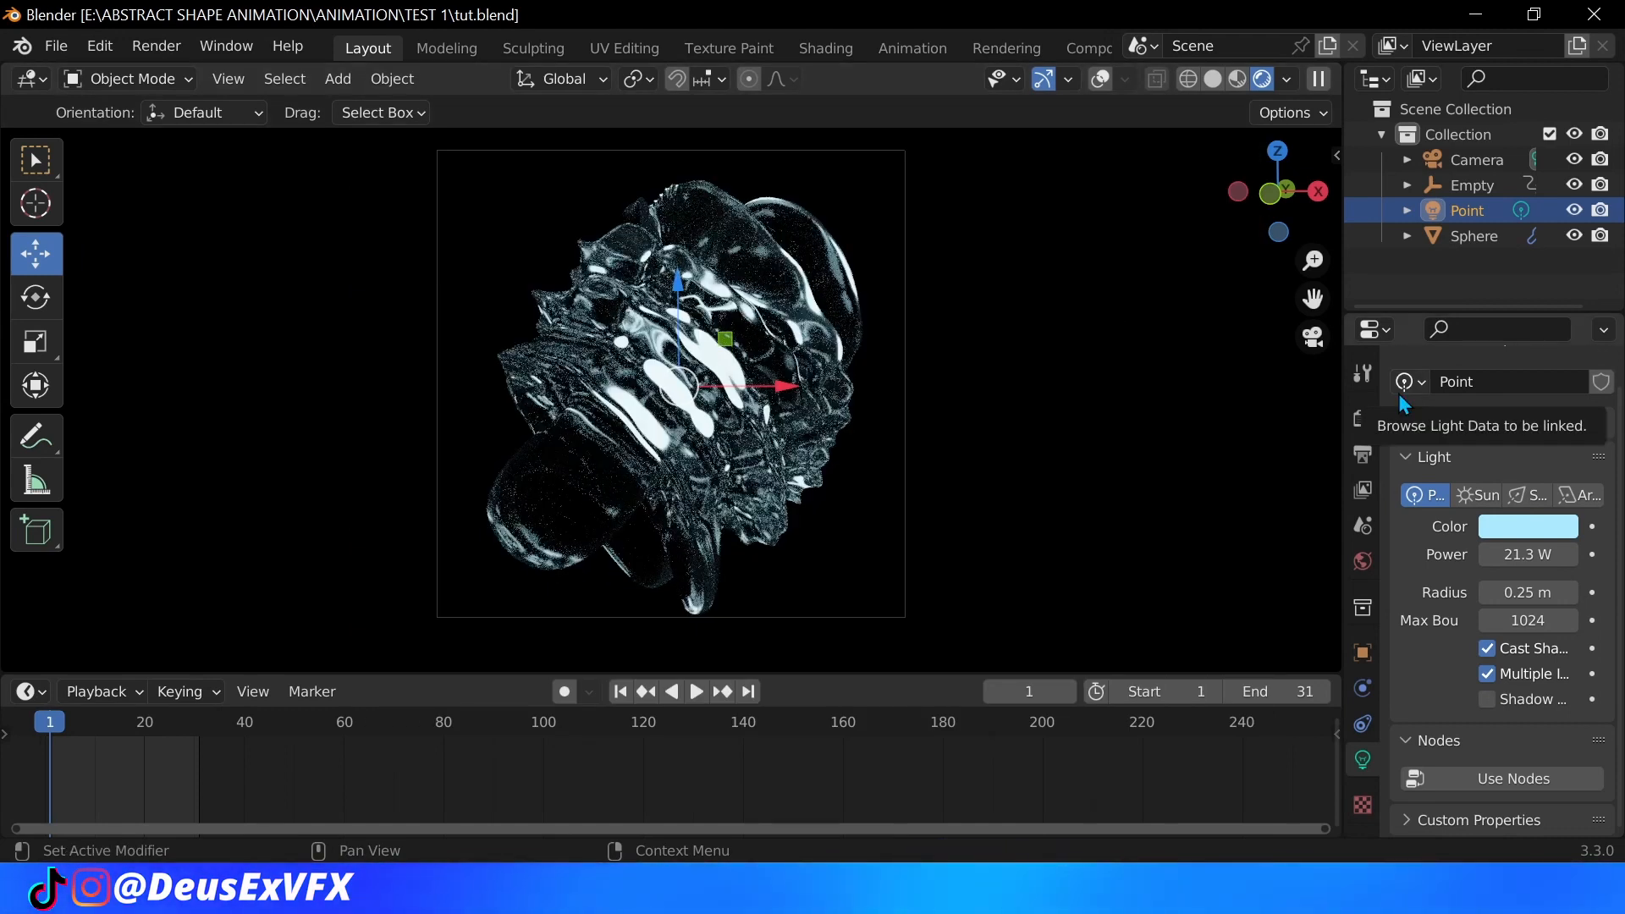
Step: Point the render output path at a new 'animation 2' folder in ABSTRACT SHAPE ANIMATION
left_click(1362, 454)
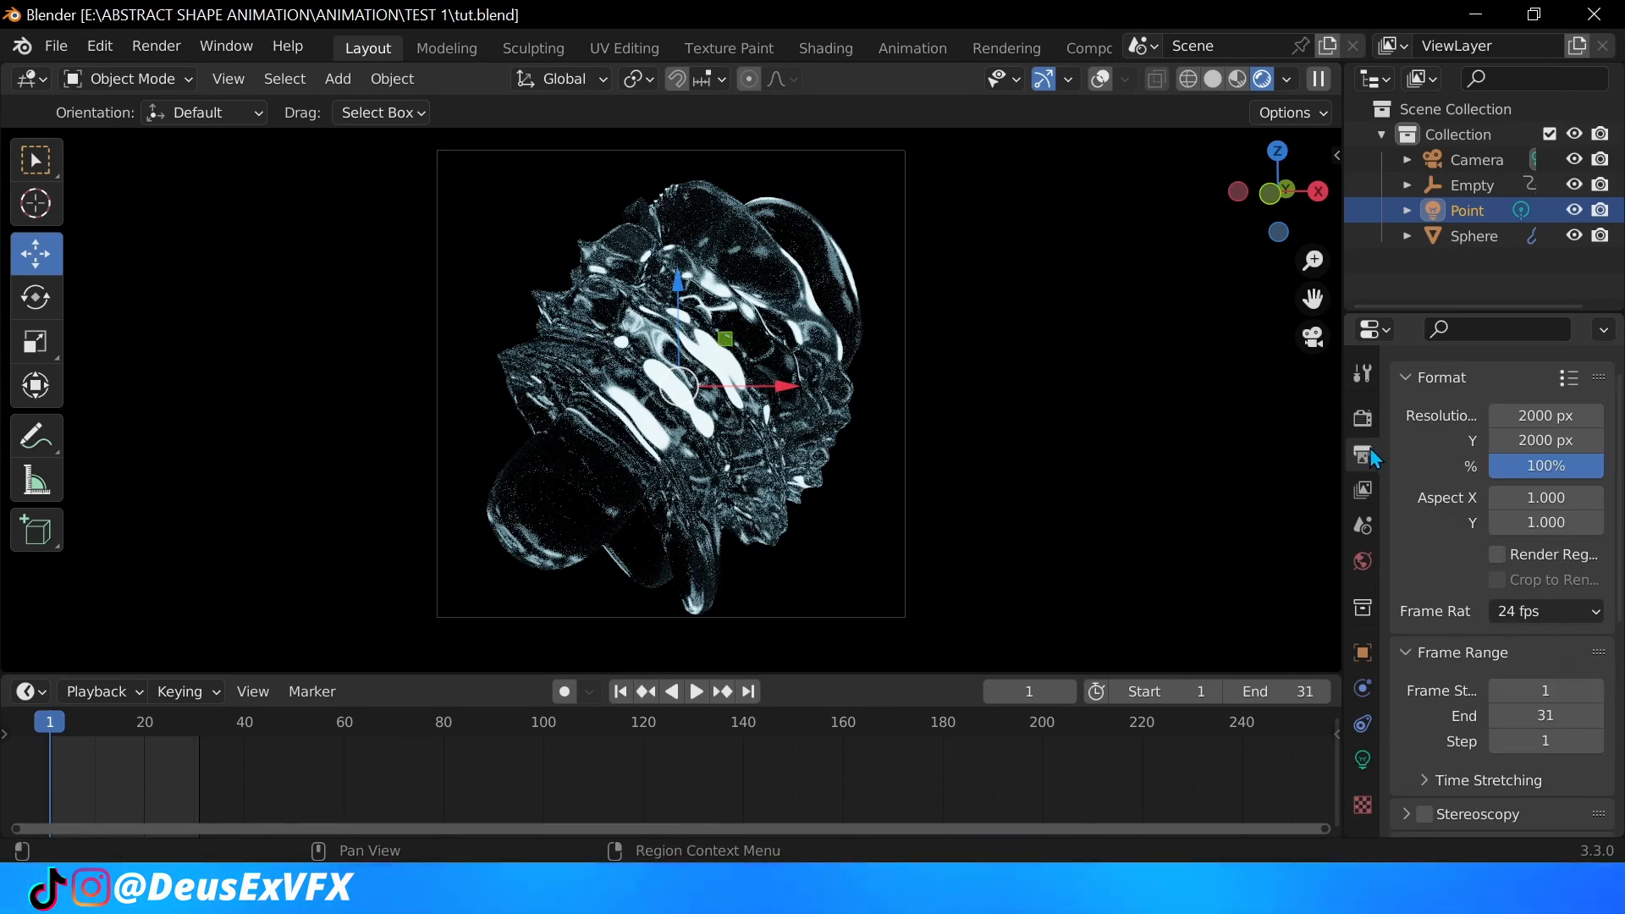
scroll(1509, 572, "down", 4)
scroll(1511, 634, "down", 2)
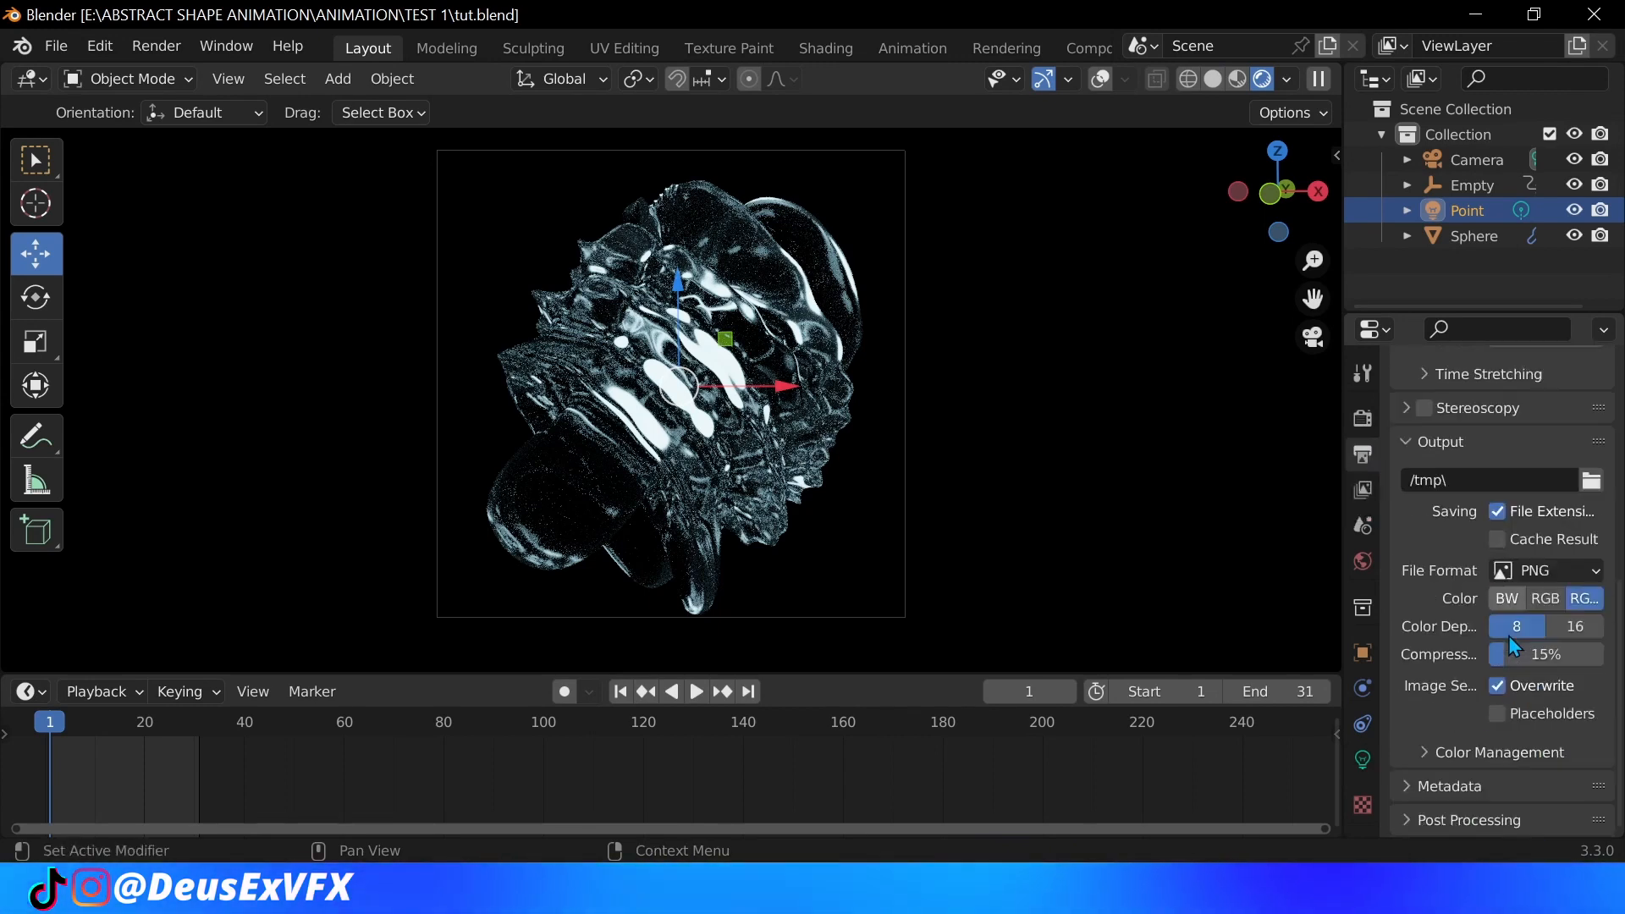
left_click(1592, 483)
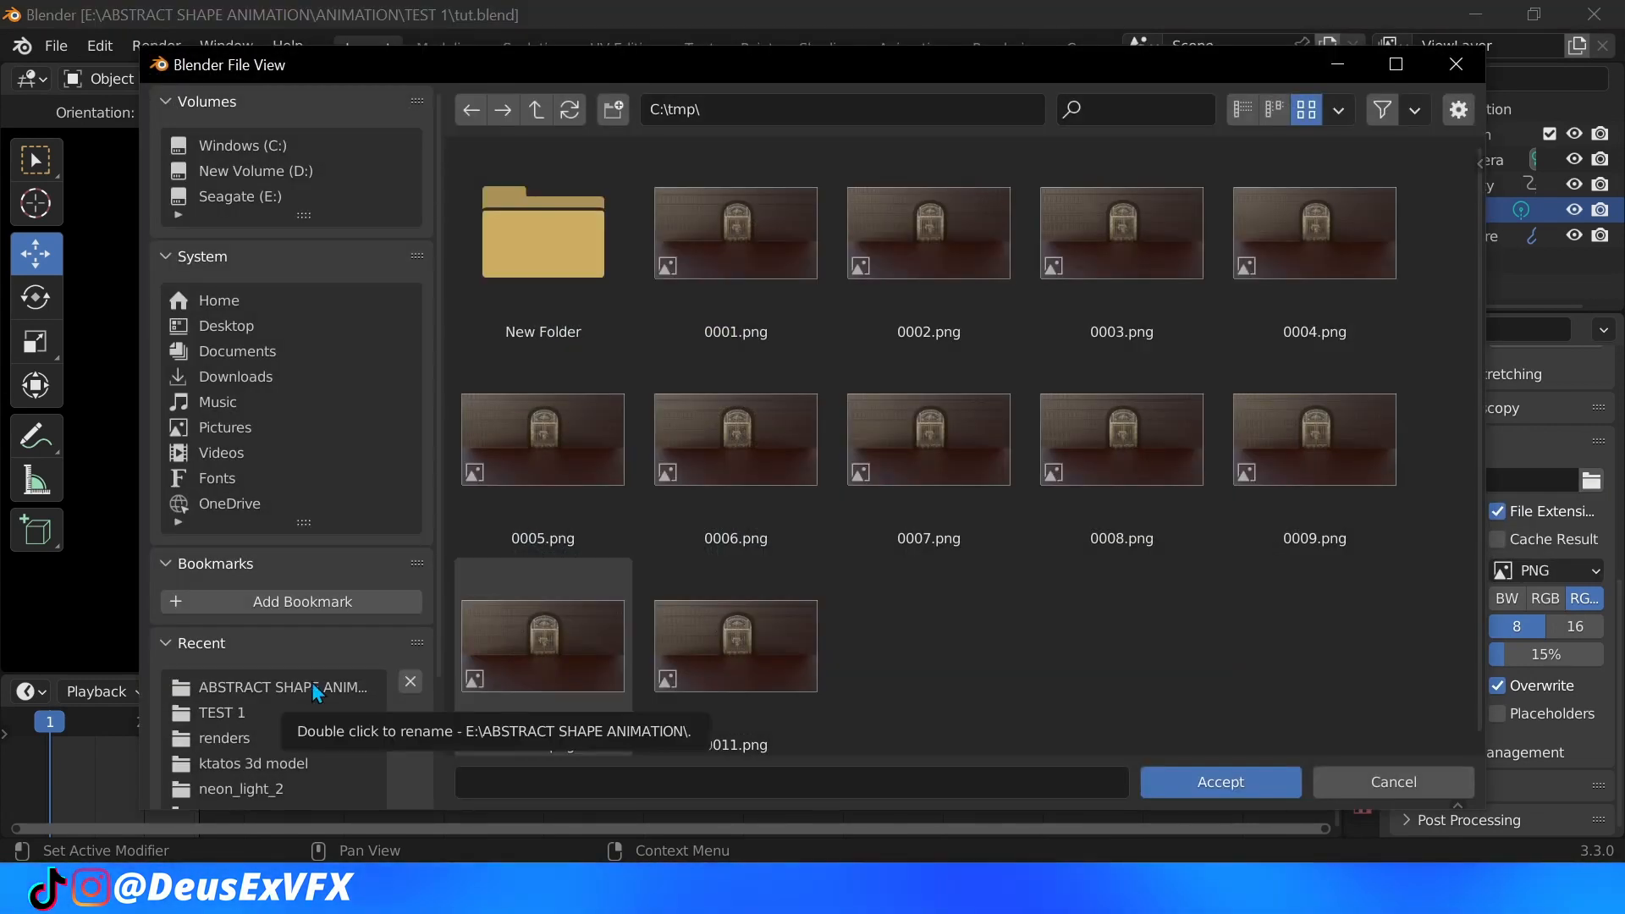
left_click(311, 683)
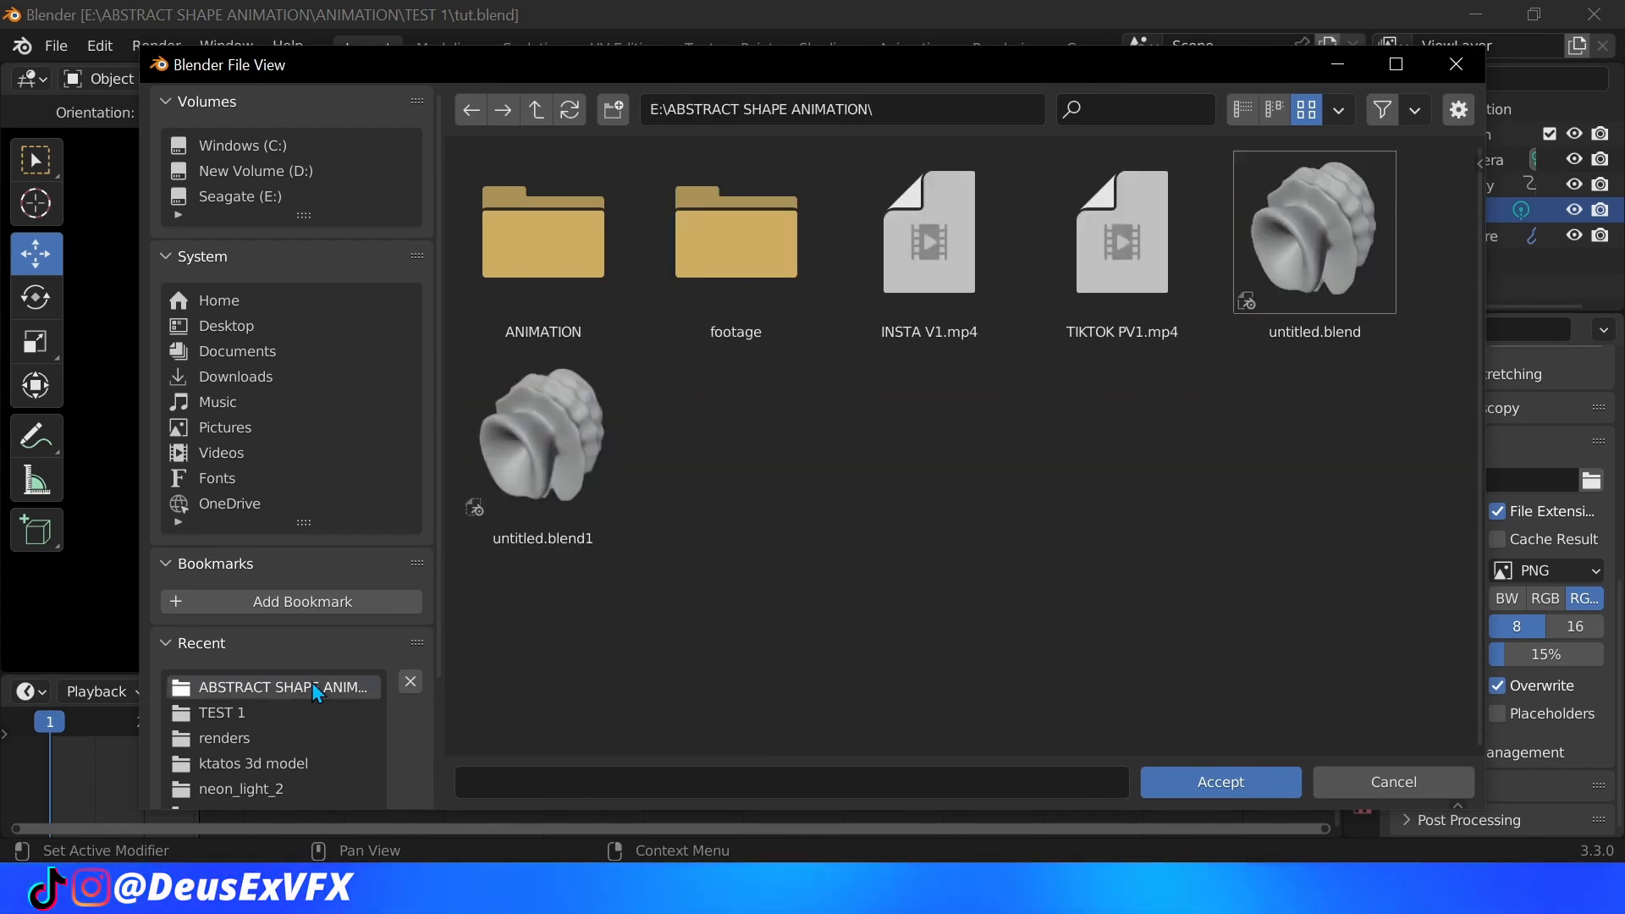
left_click(612, 107)
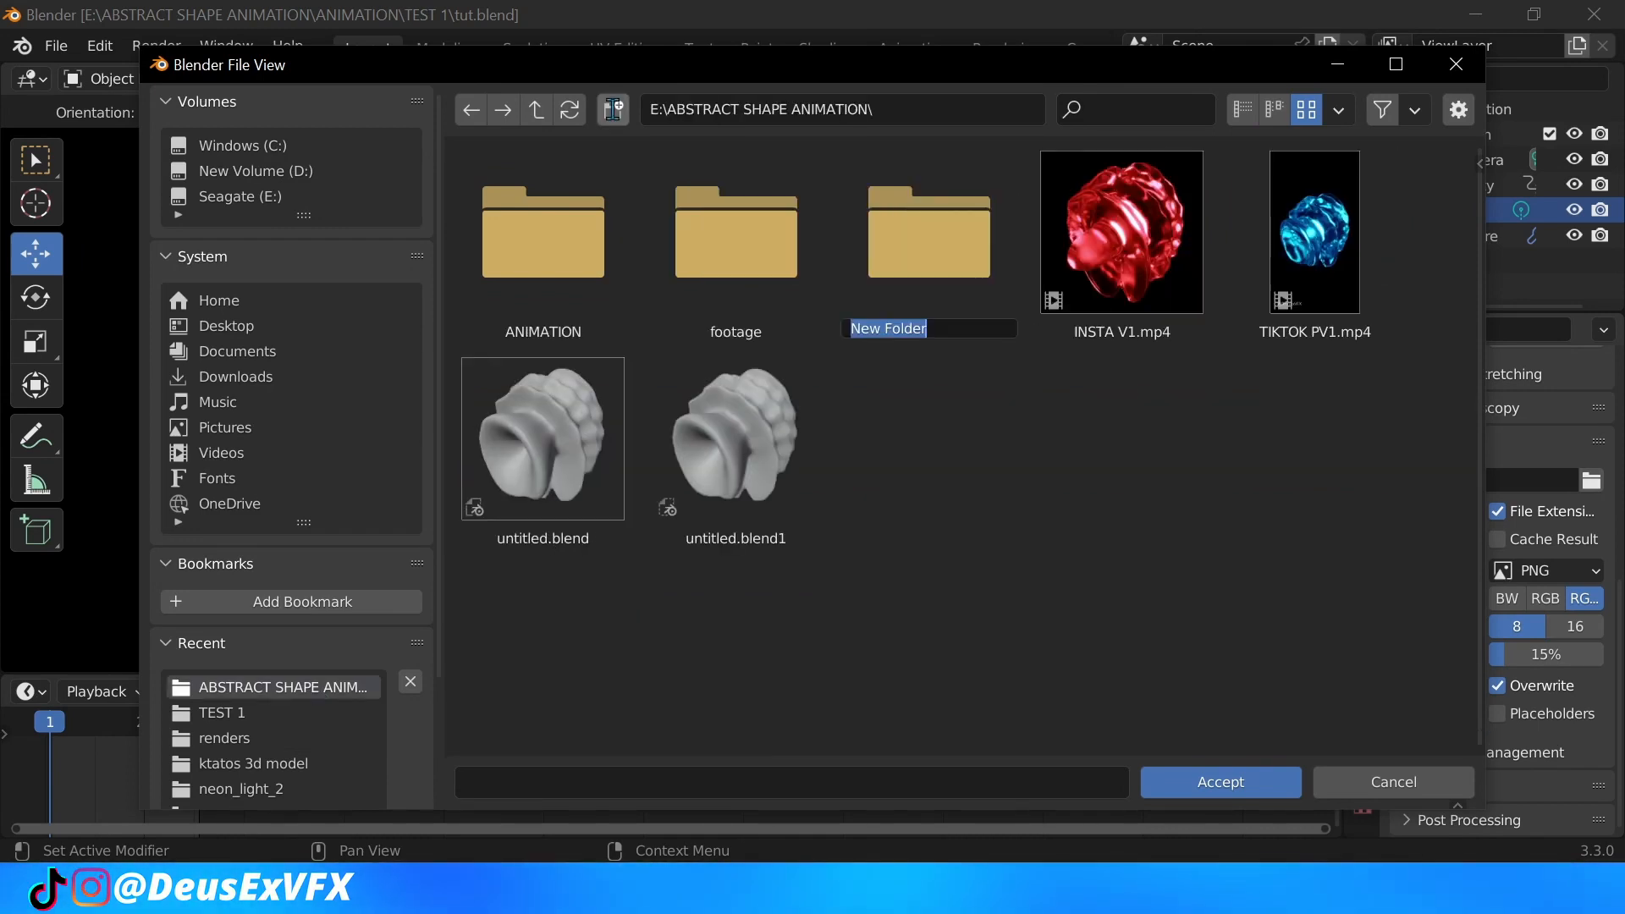
type("an")
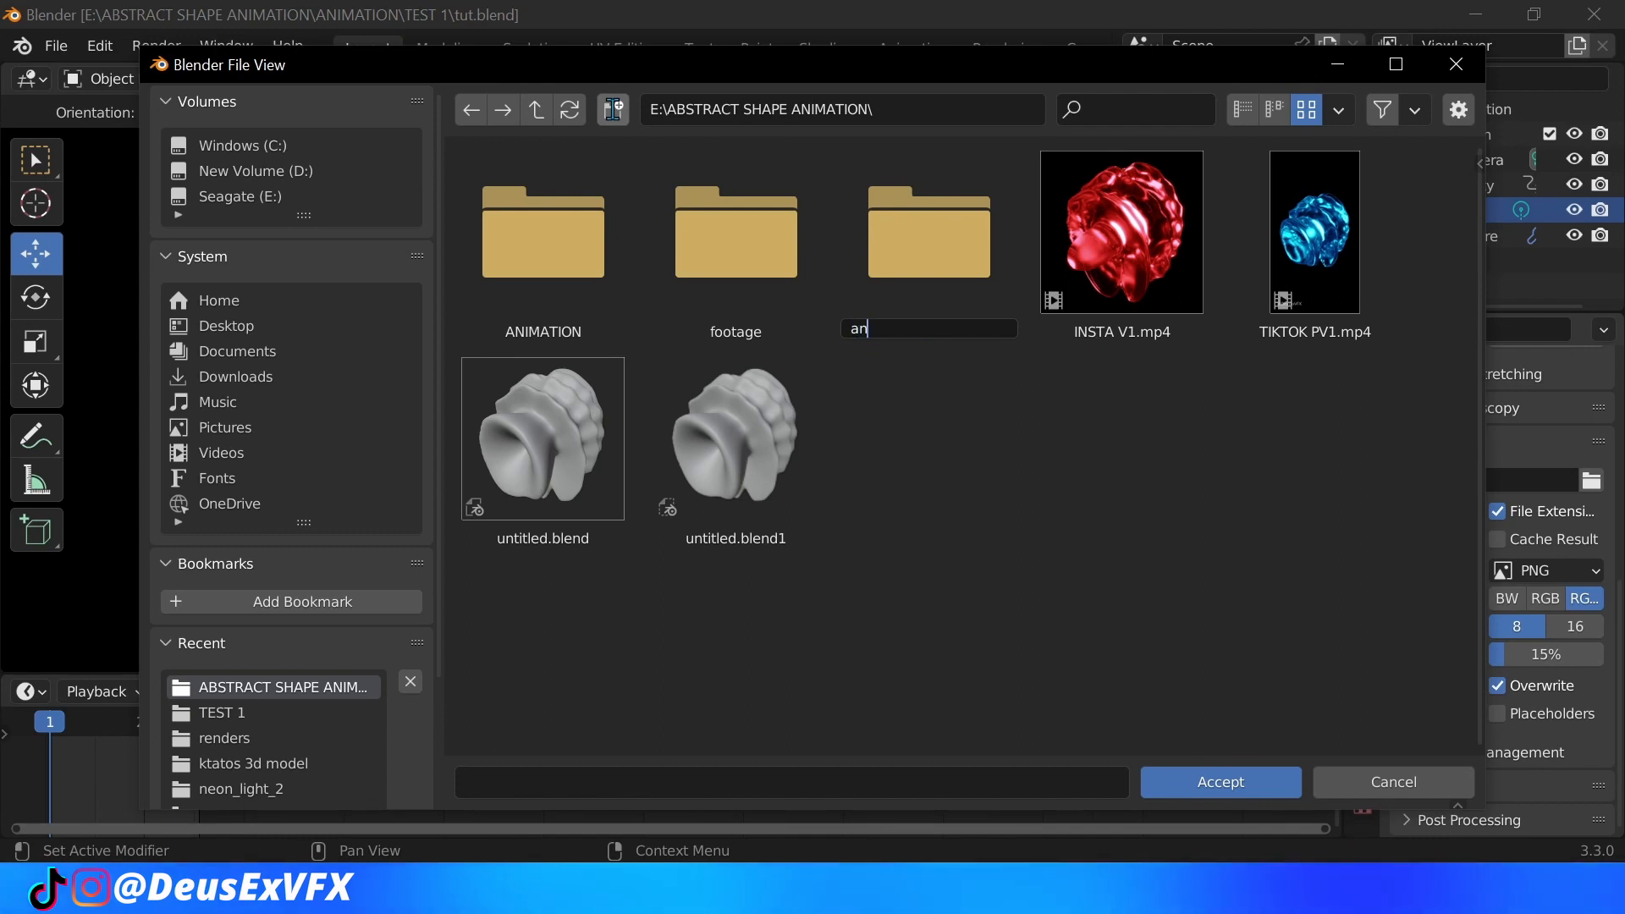
type("imation ")
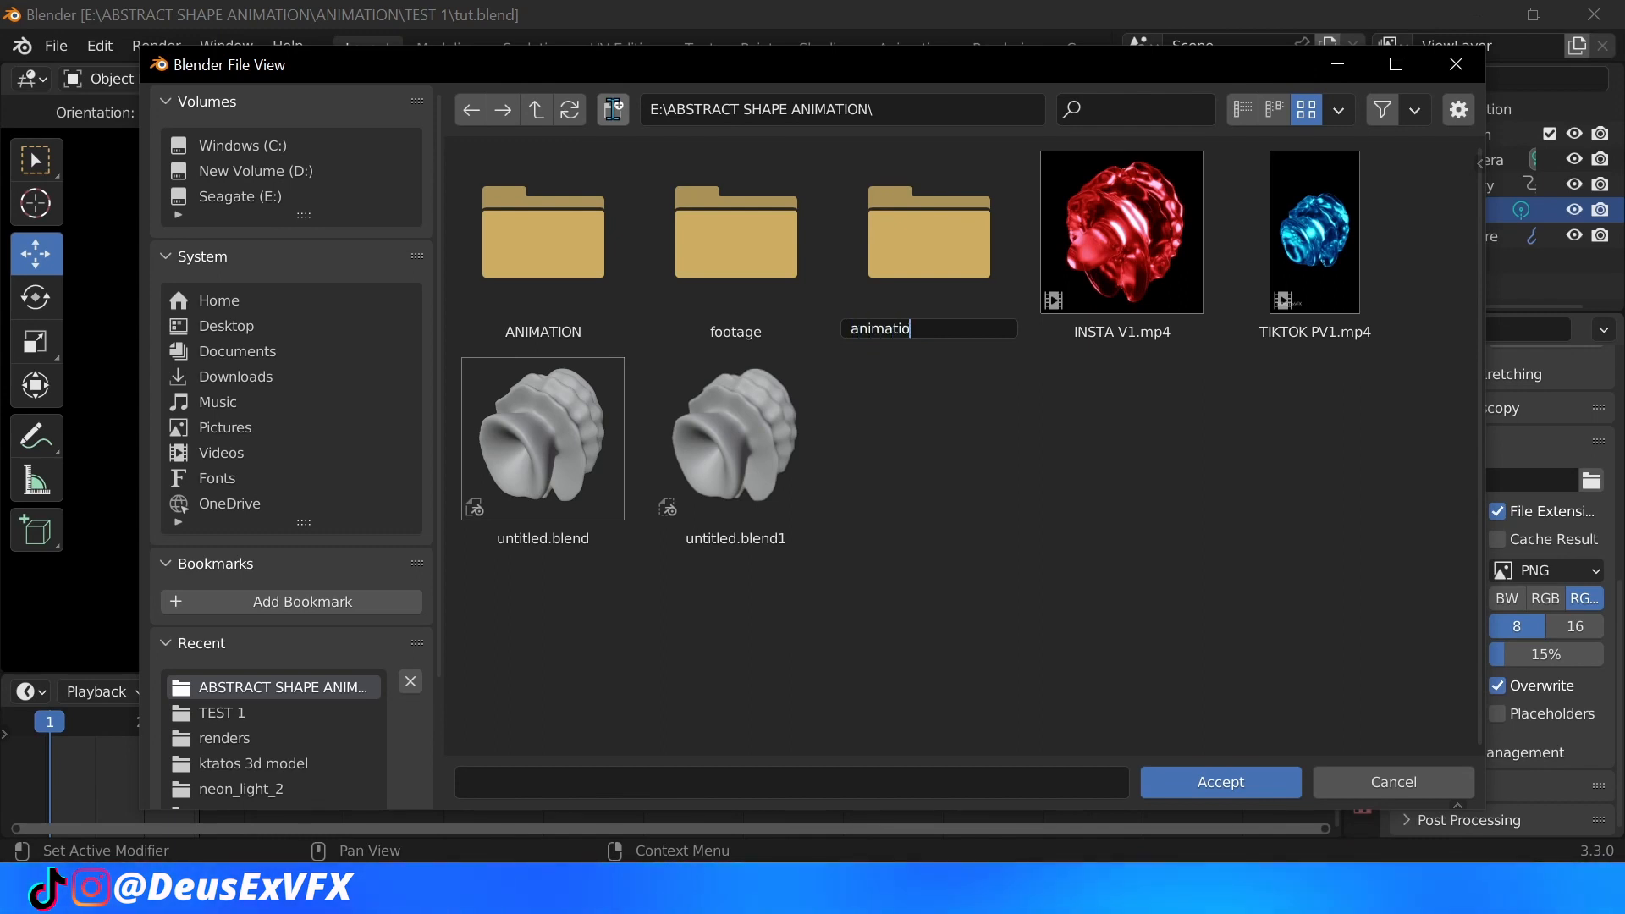
type("2")
key("Return")
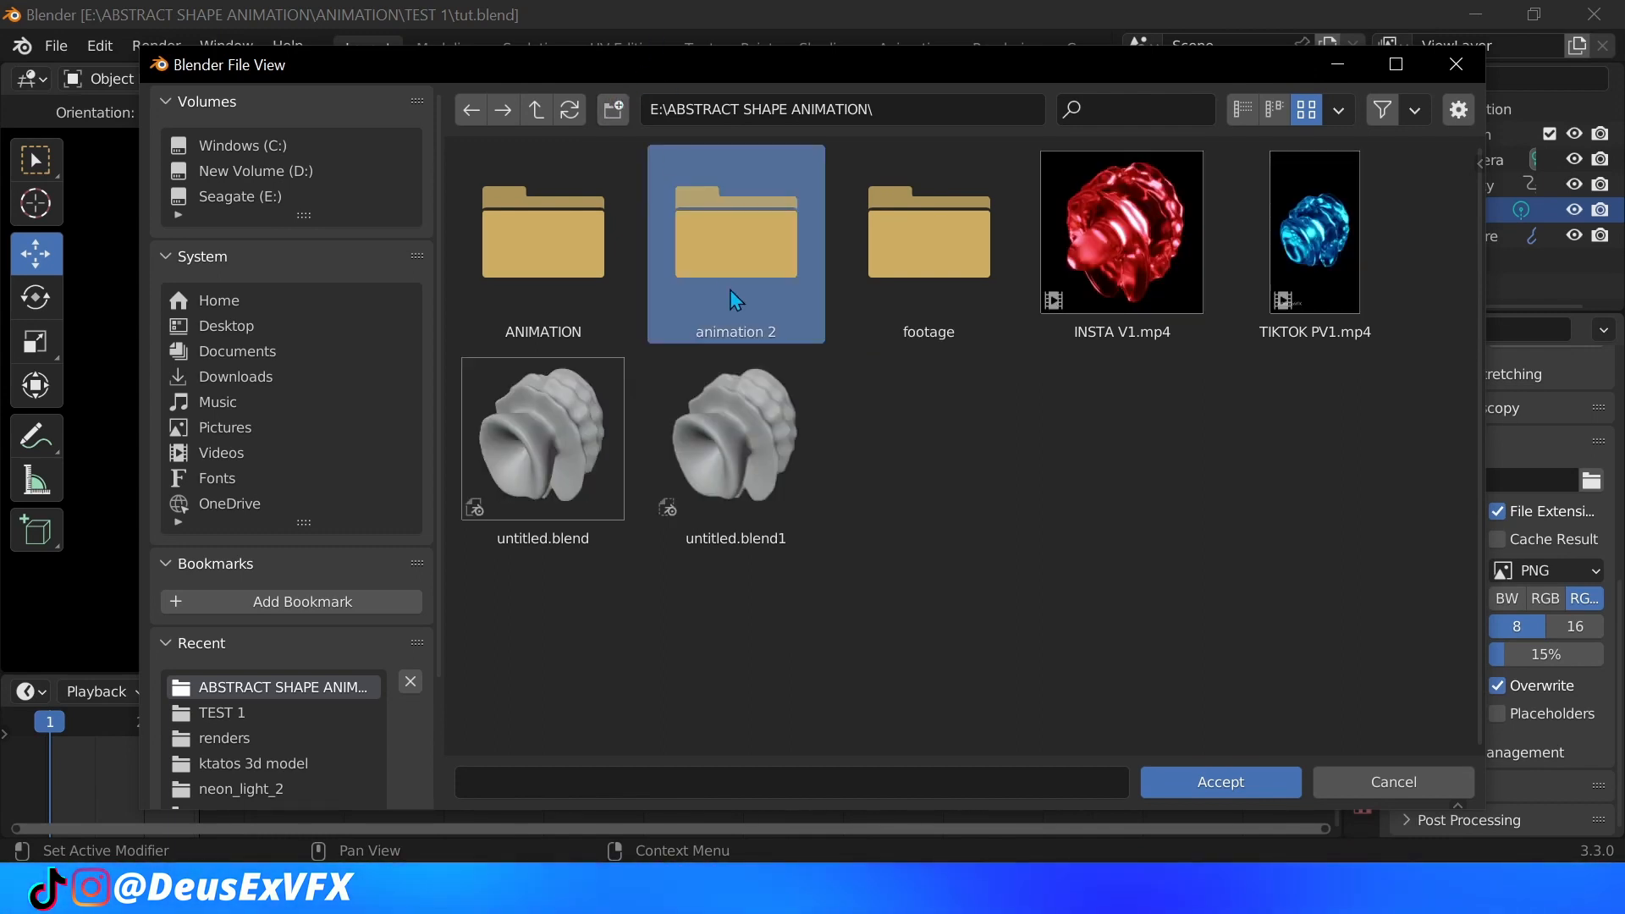
double_click(750, 257)
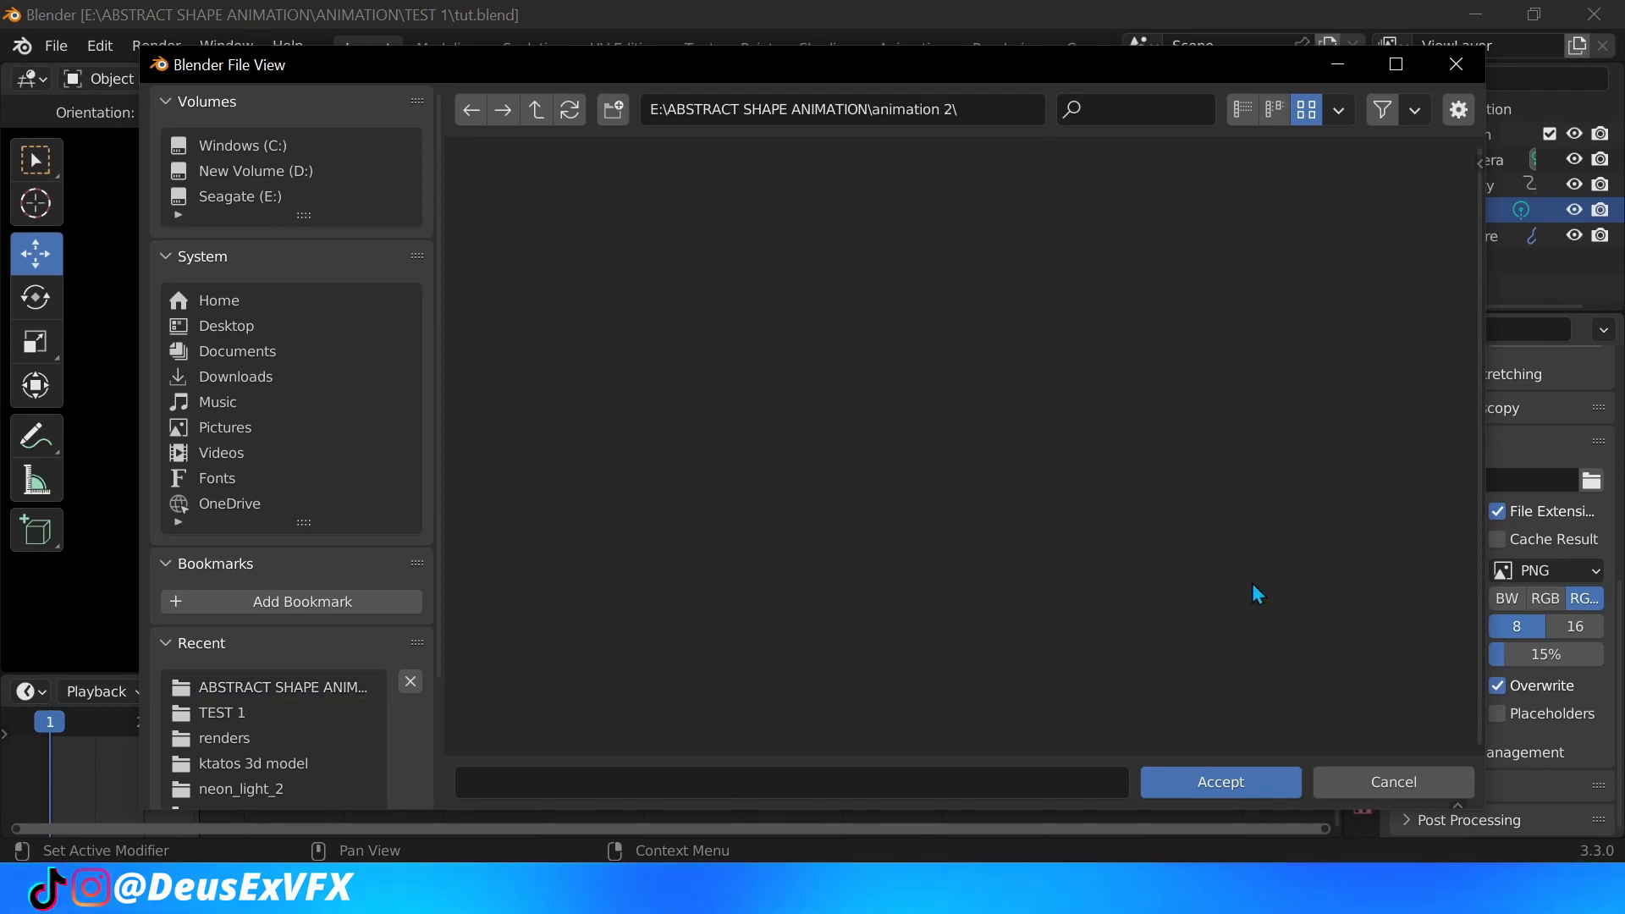
left_click(1203, 777)
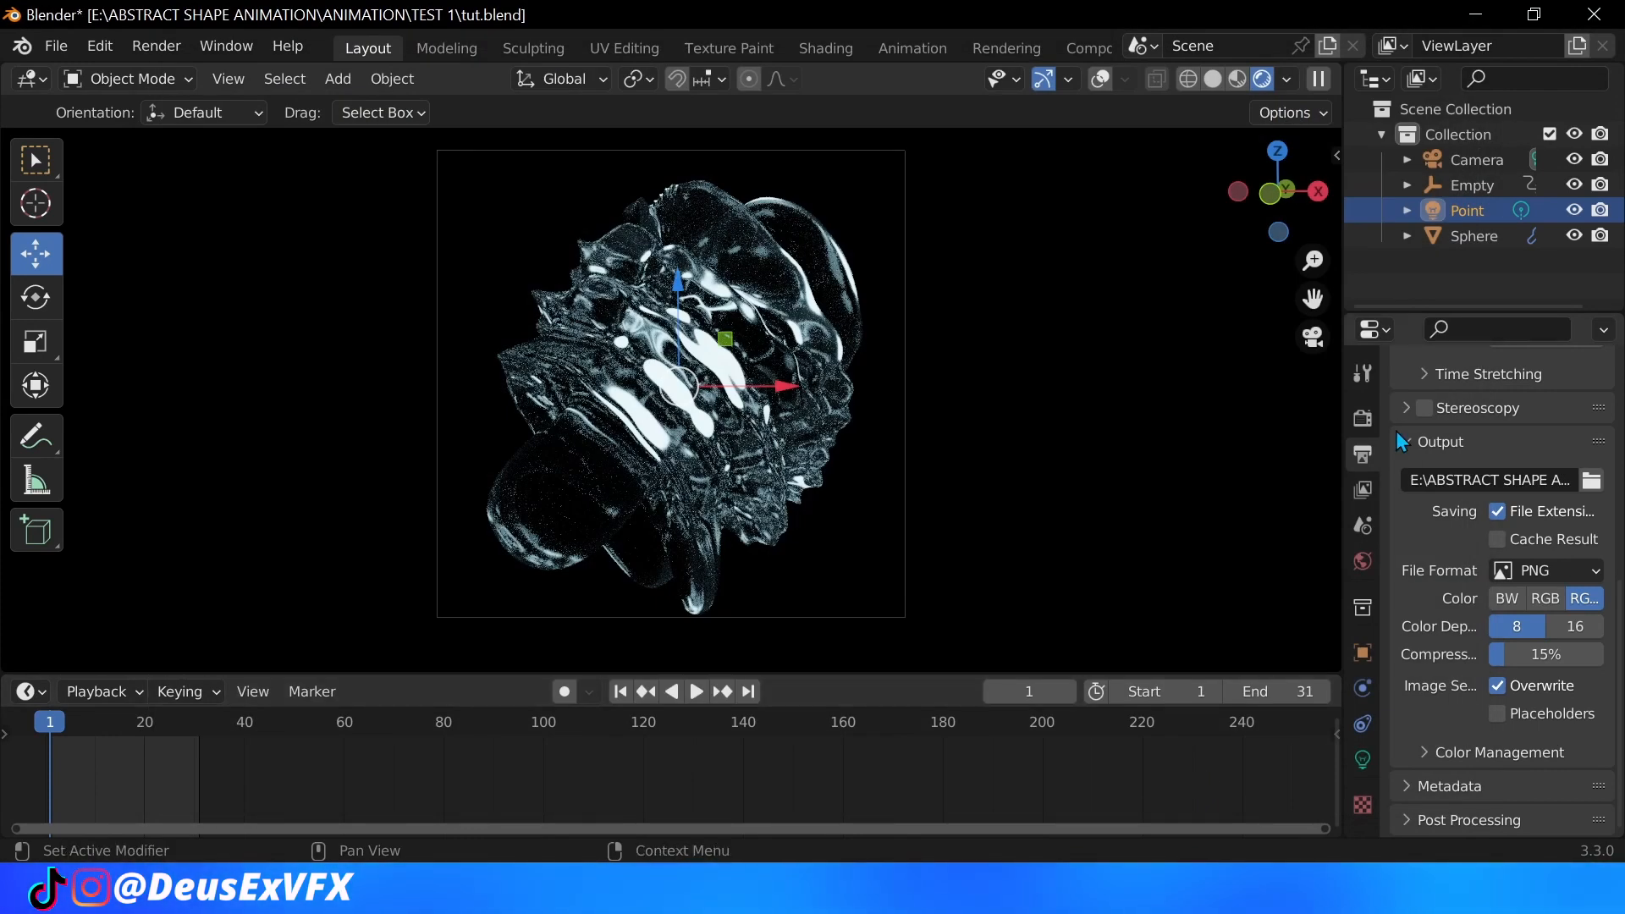
Step: Cap the render Max Samples at 250 in the sampling settings
left_click(1364, 417)
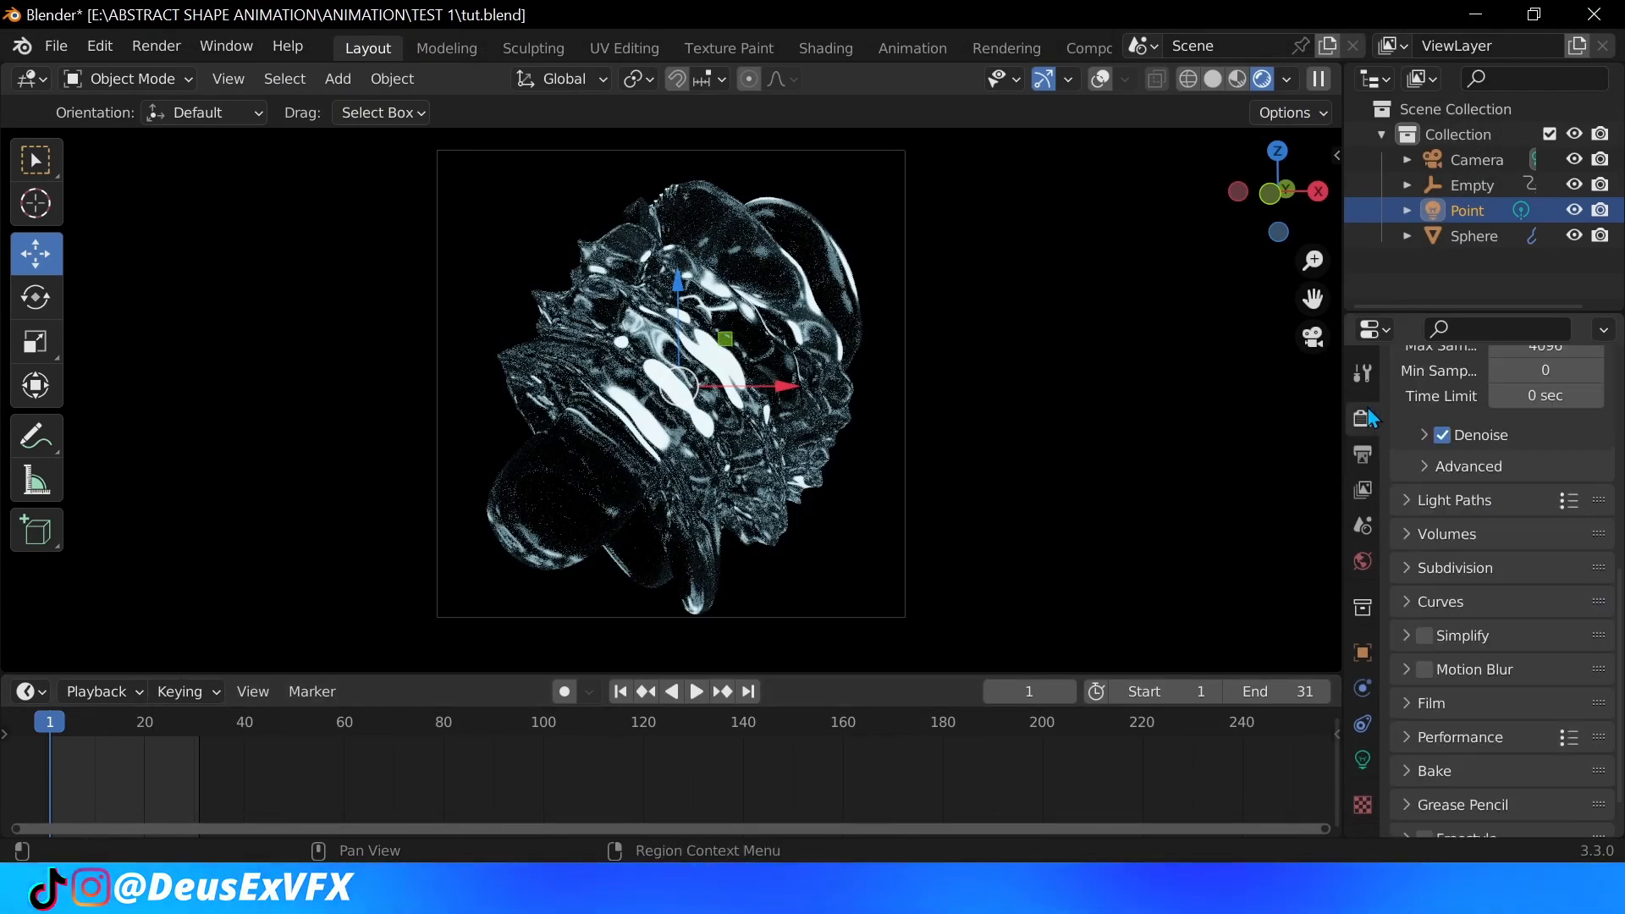
scroll(1499, 509, "up", 5)
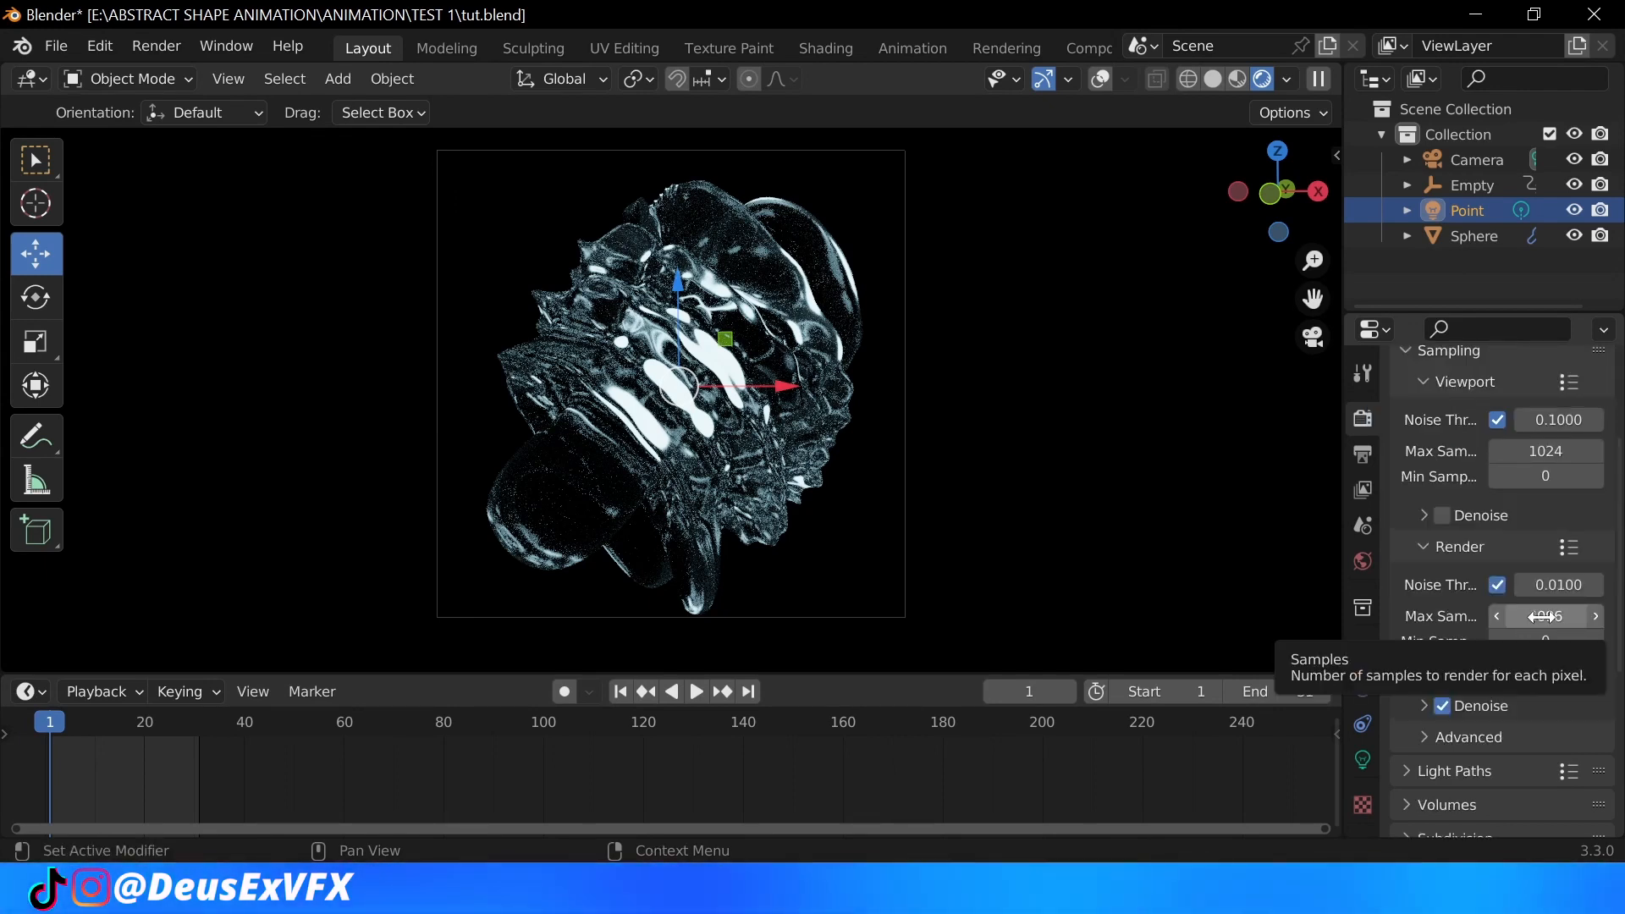
double_click(1546, 615)
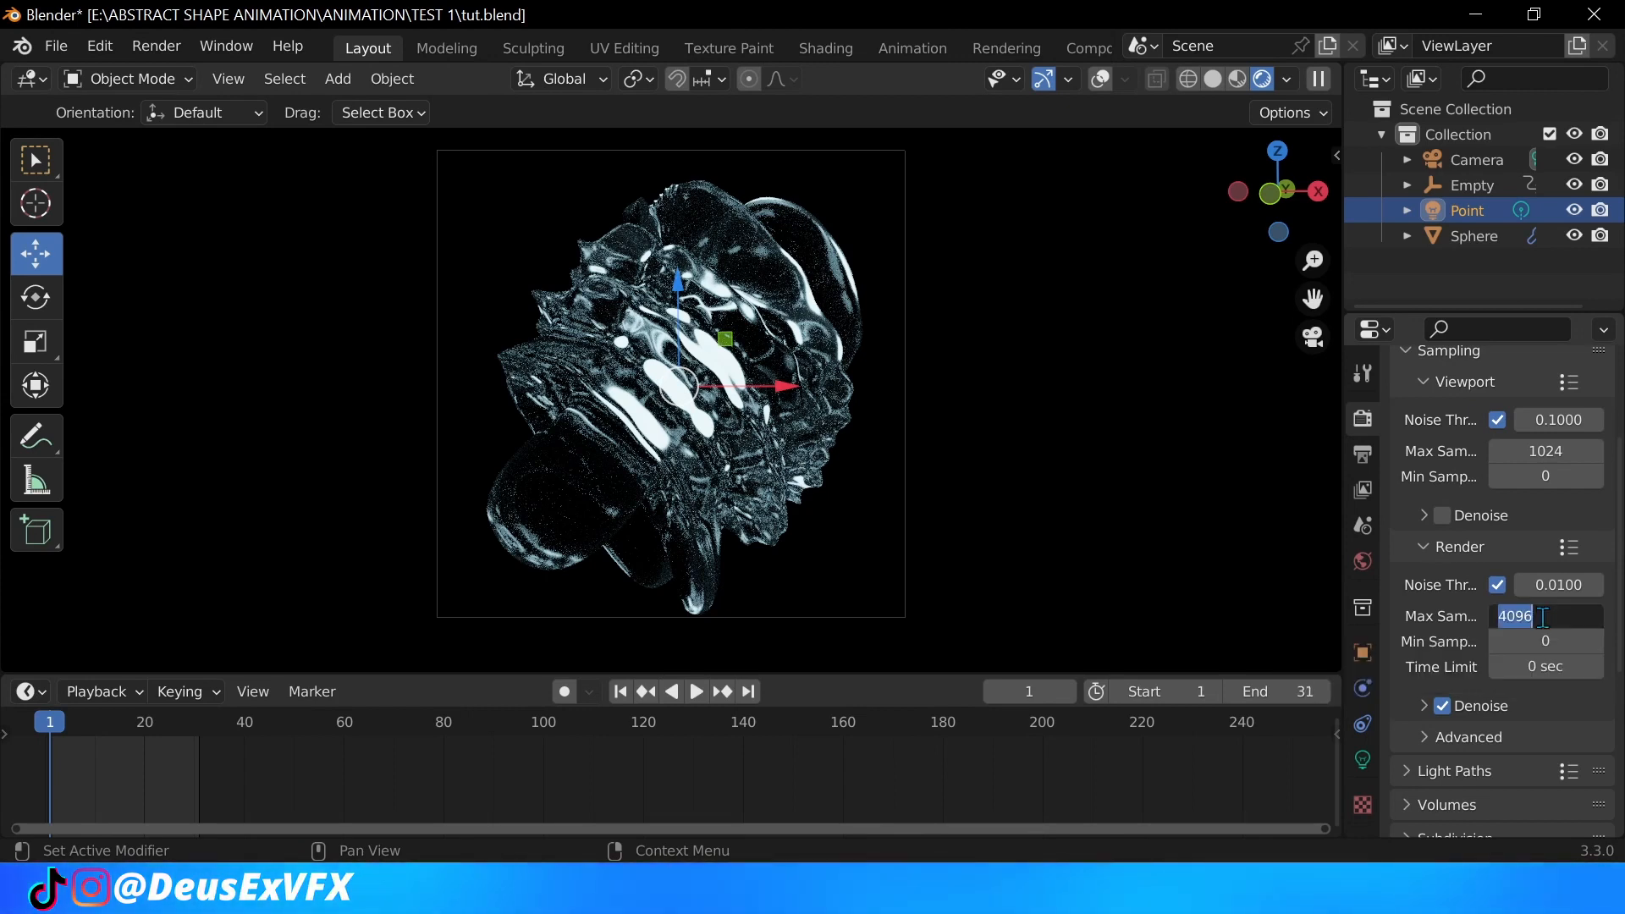
type("25")
scroll(1438, 642, "down", 1)
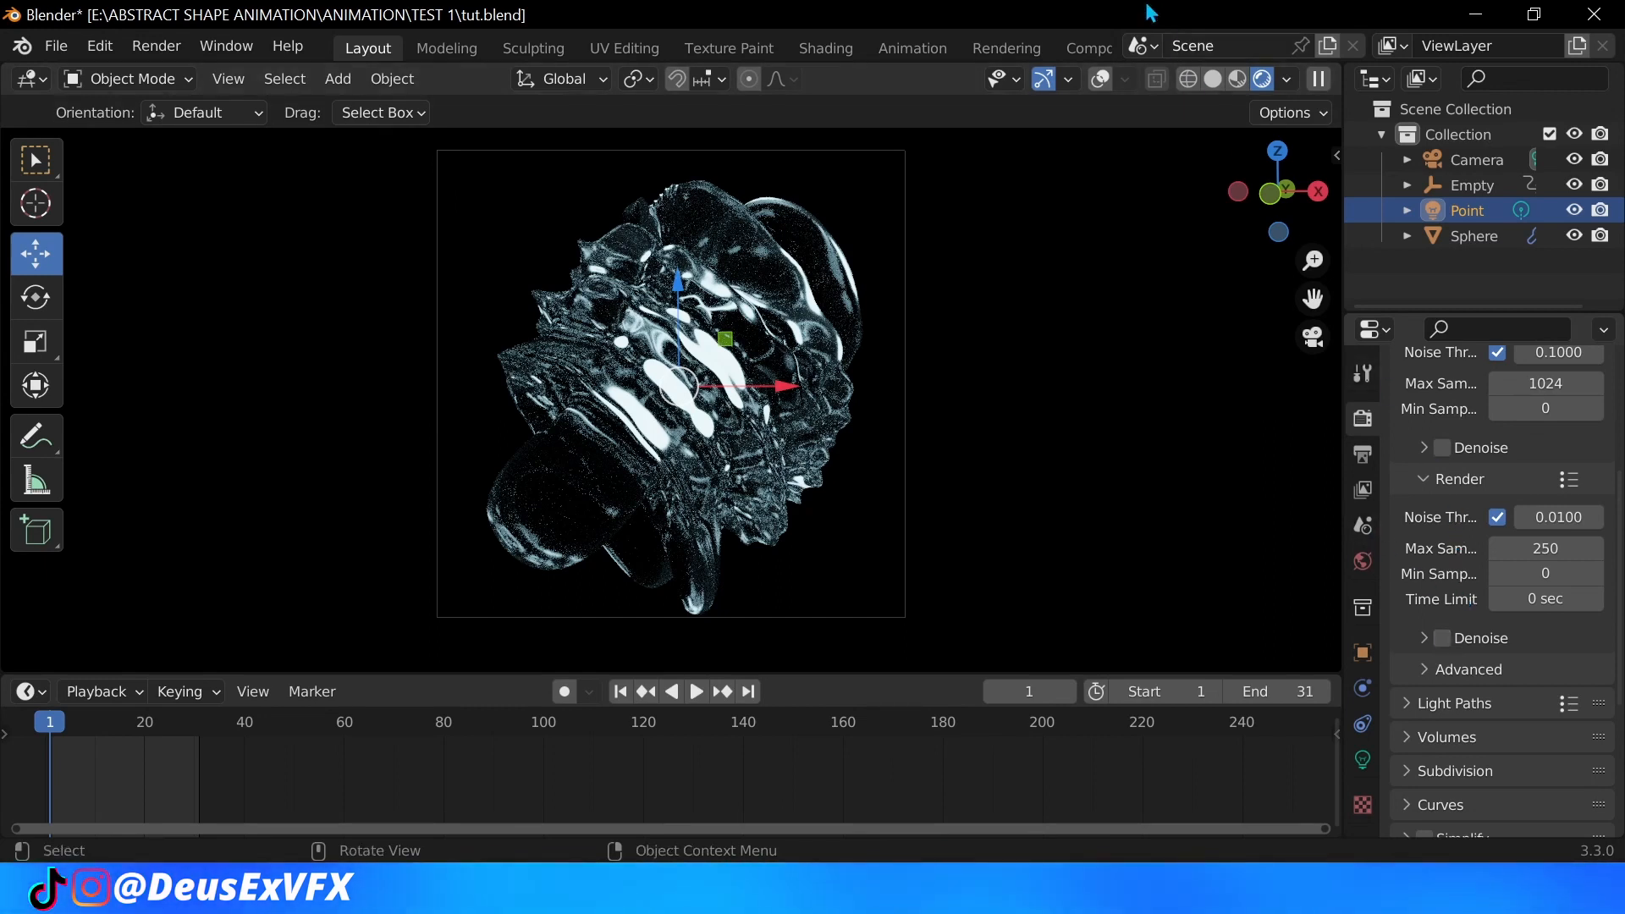
Step: Enable Use Nodes in Compositing and add a Viewer node below the Composite node
left_click(1079, 47)
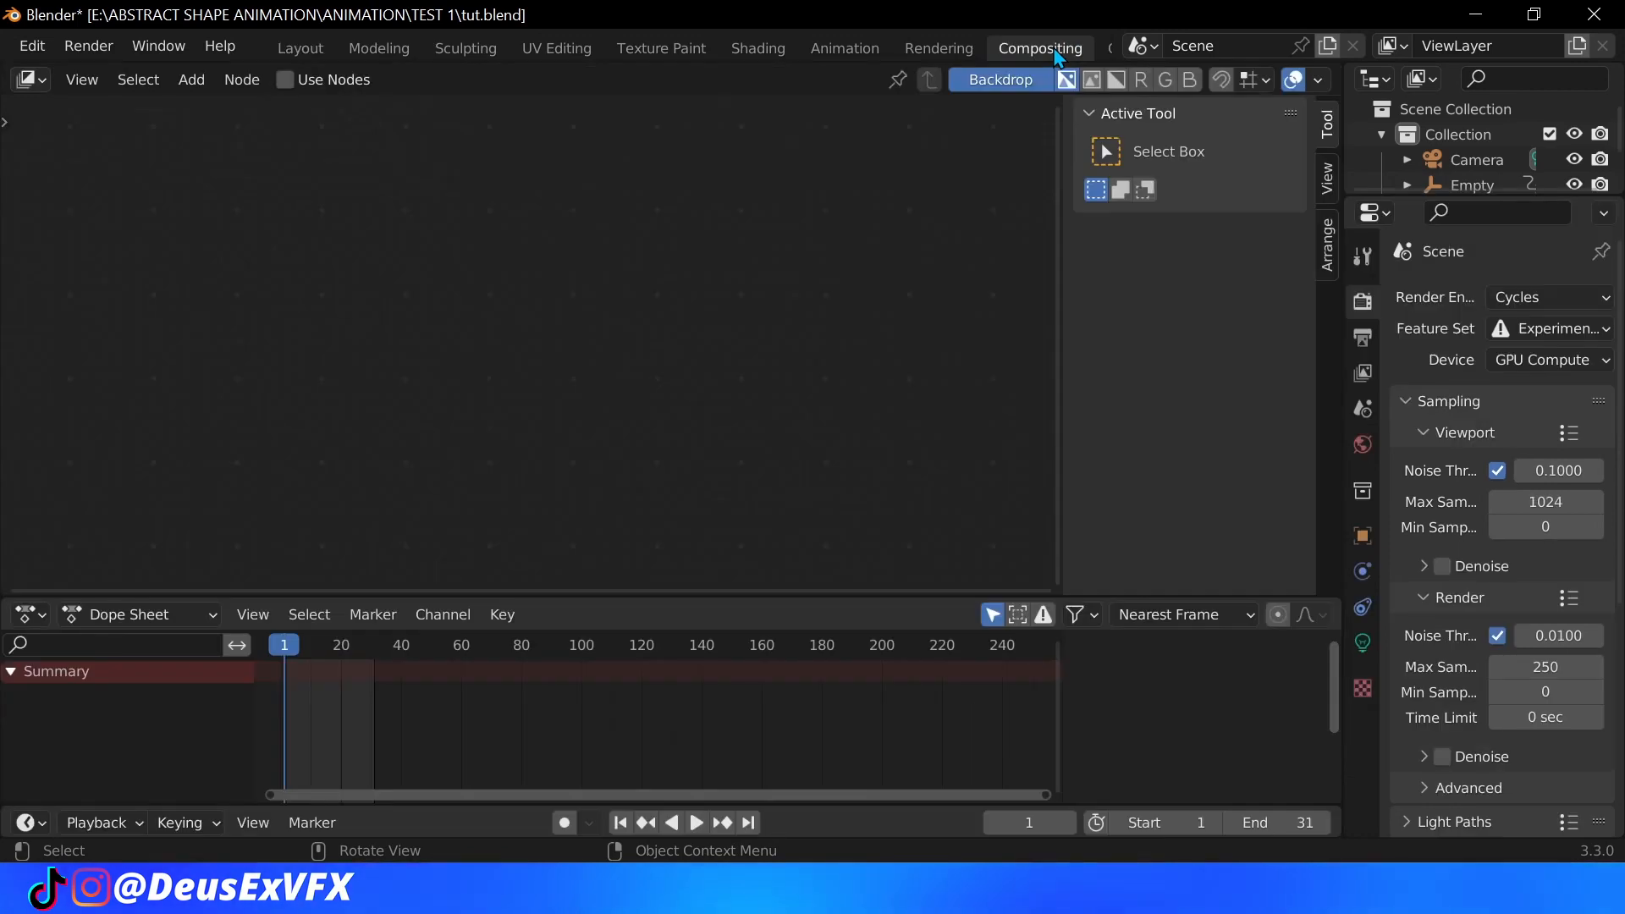
left_click(289, 80)
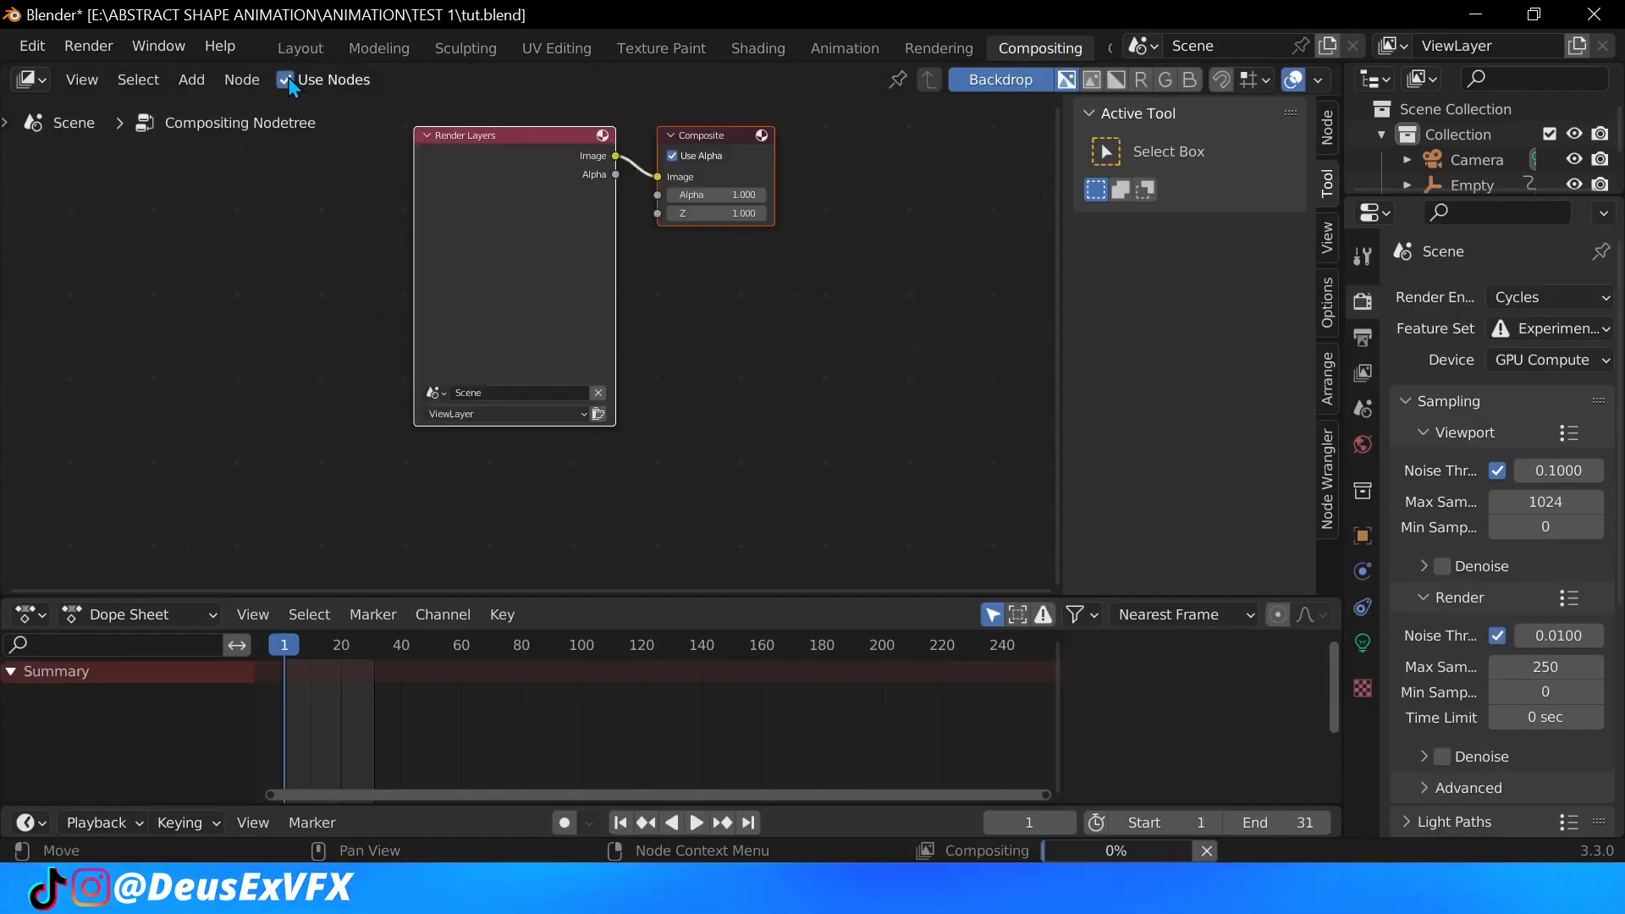
left_click(763, 155)
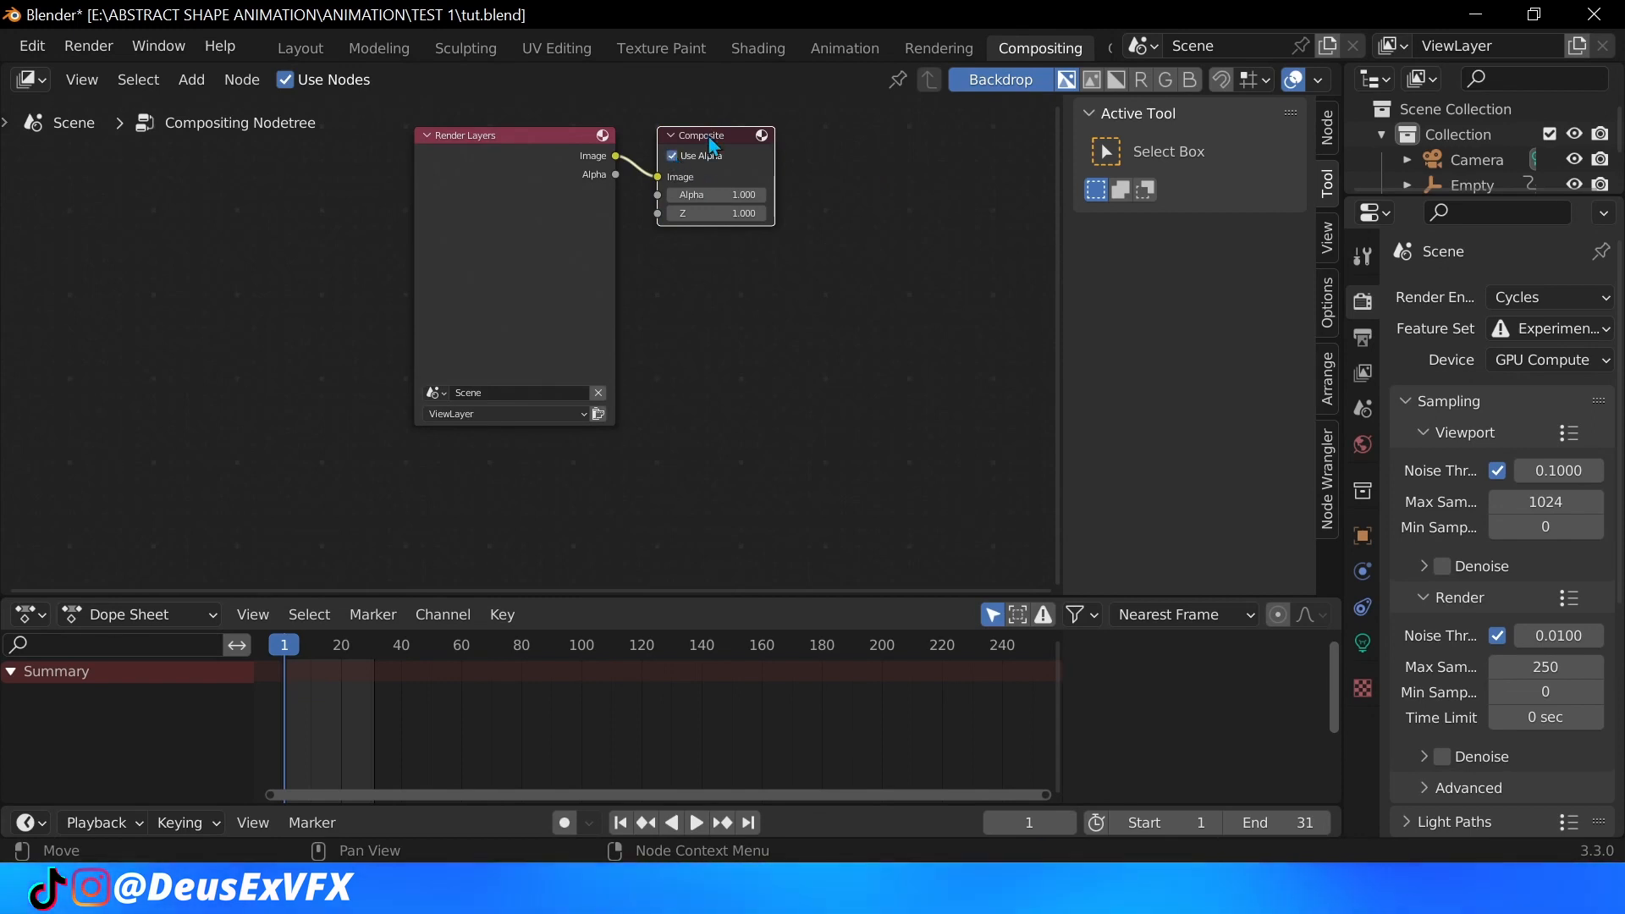
left_click_drag(697, 143, 1016, 143)
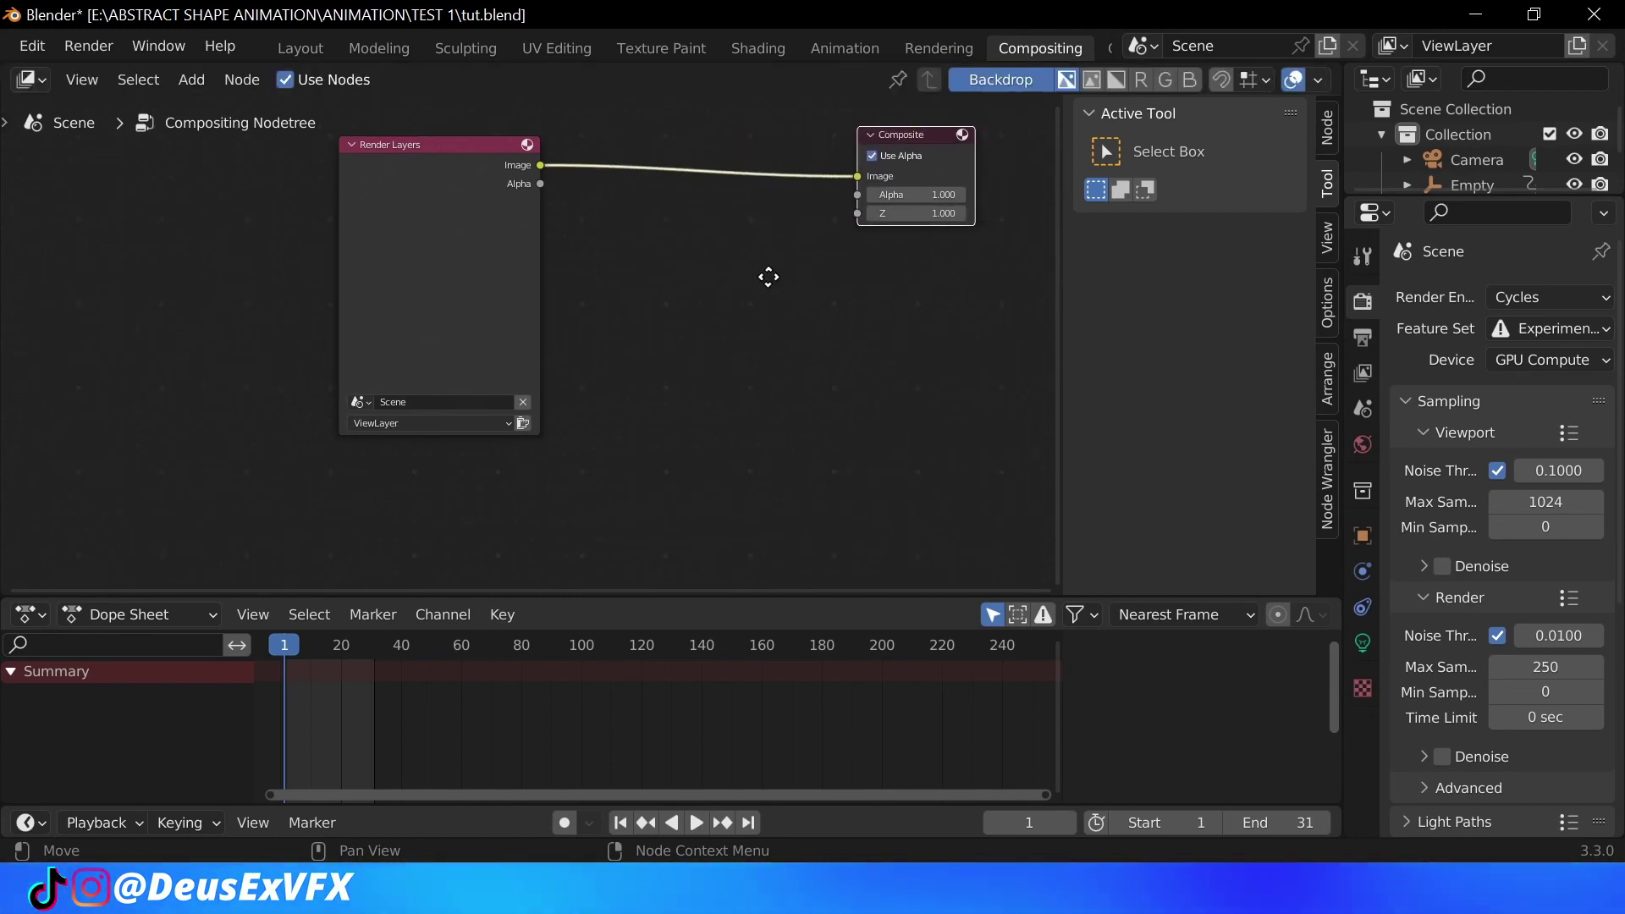
scroll(737, 273, "down", 2)
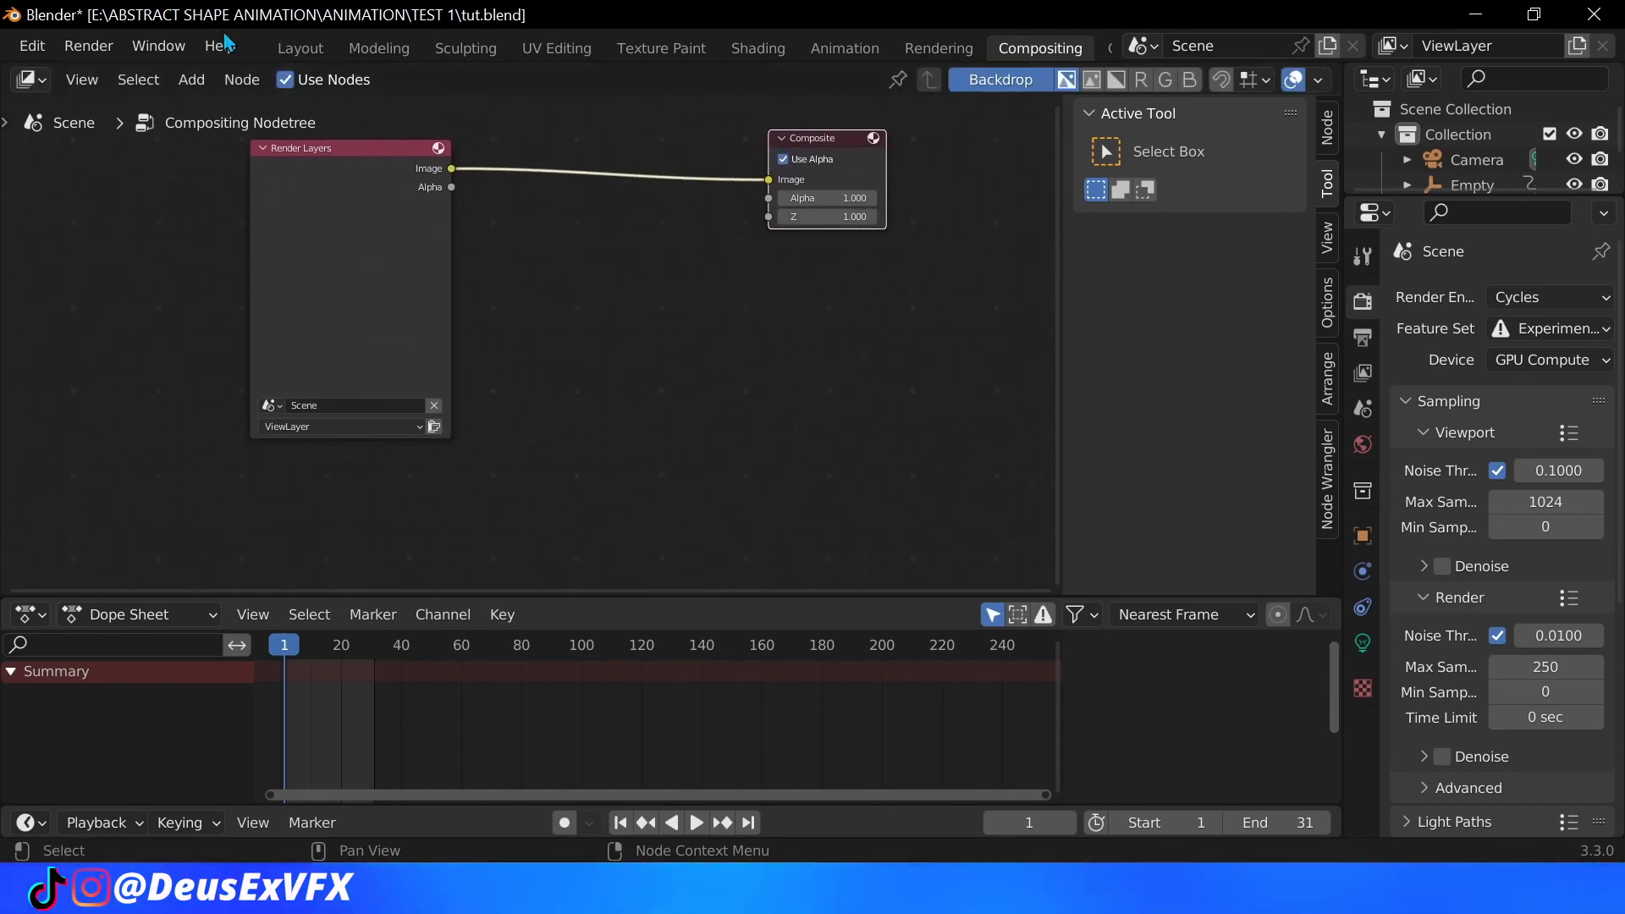
left_click(190, 79)
mouse_move(233, 170)
left_click(382, 271)
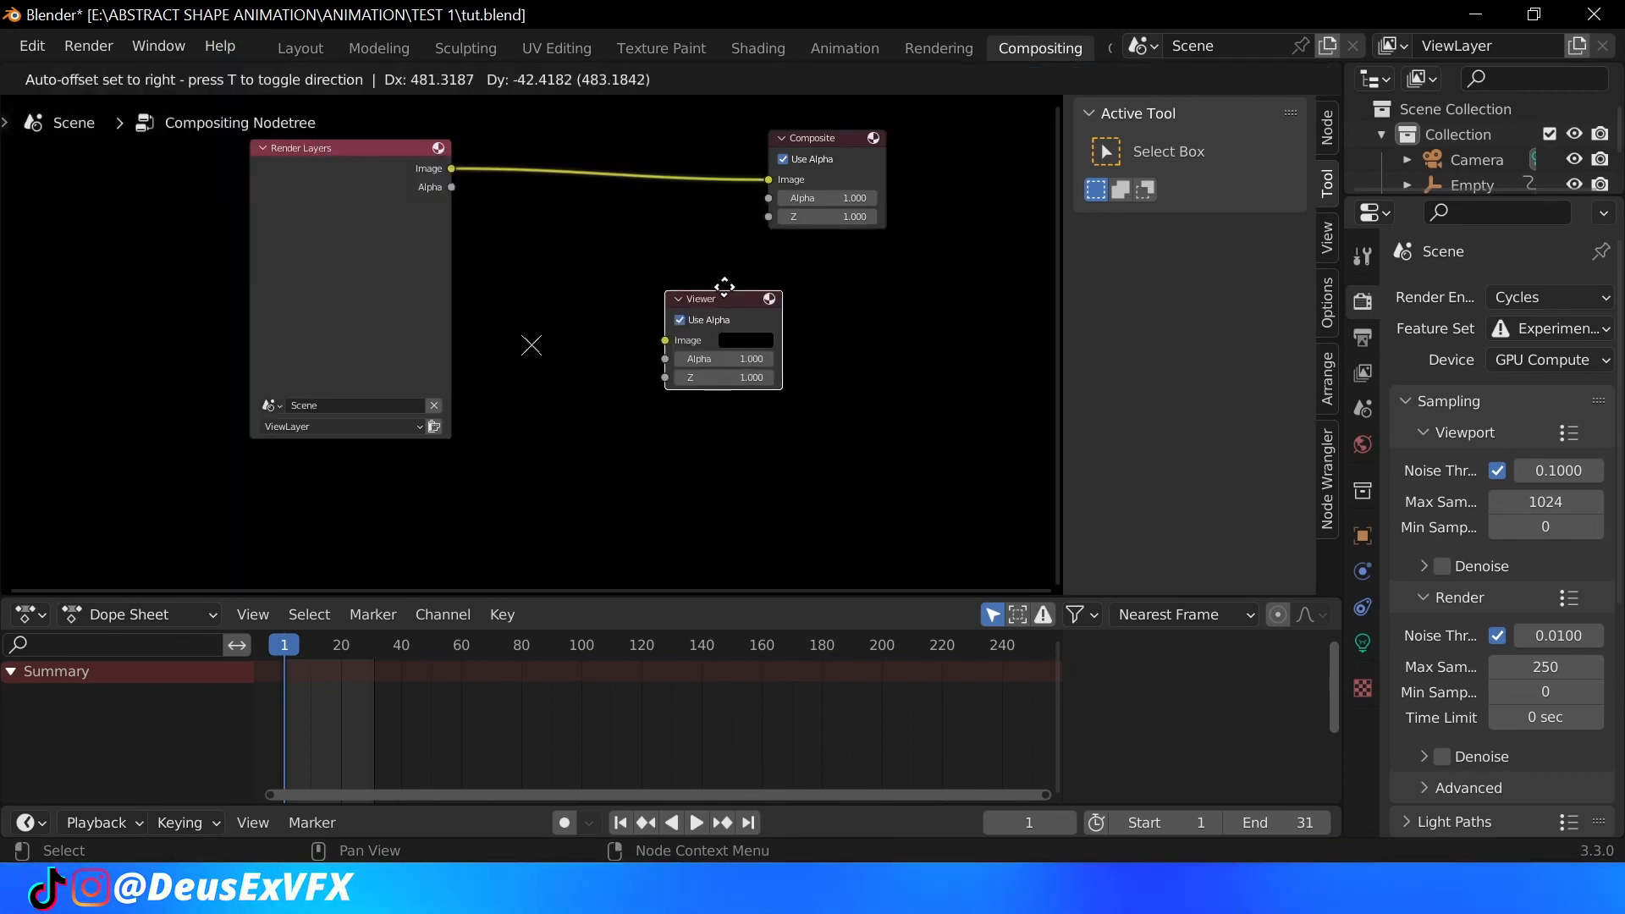
left_click(772, 252)
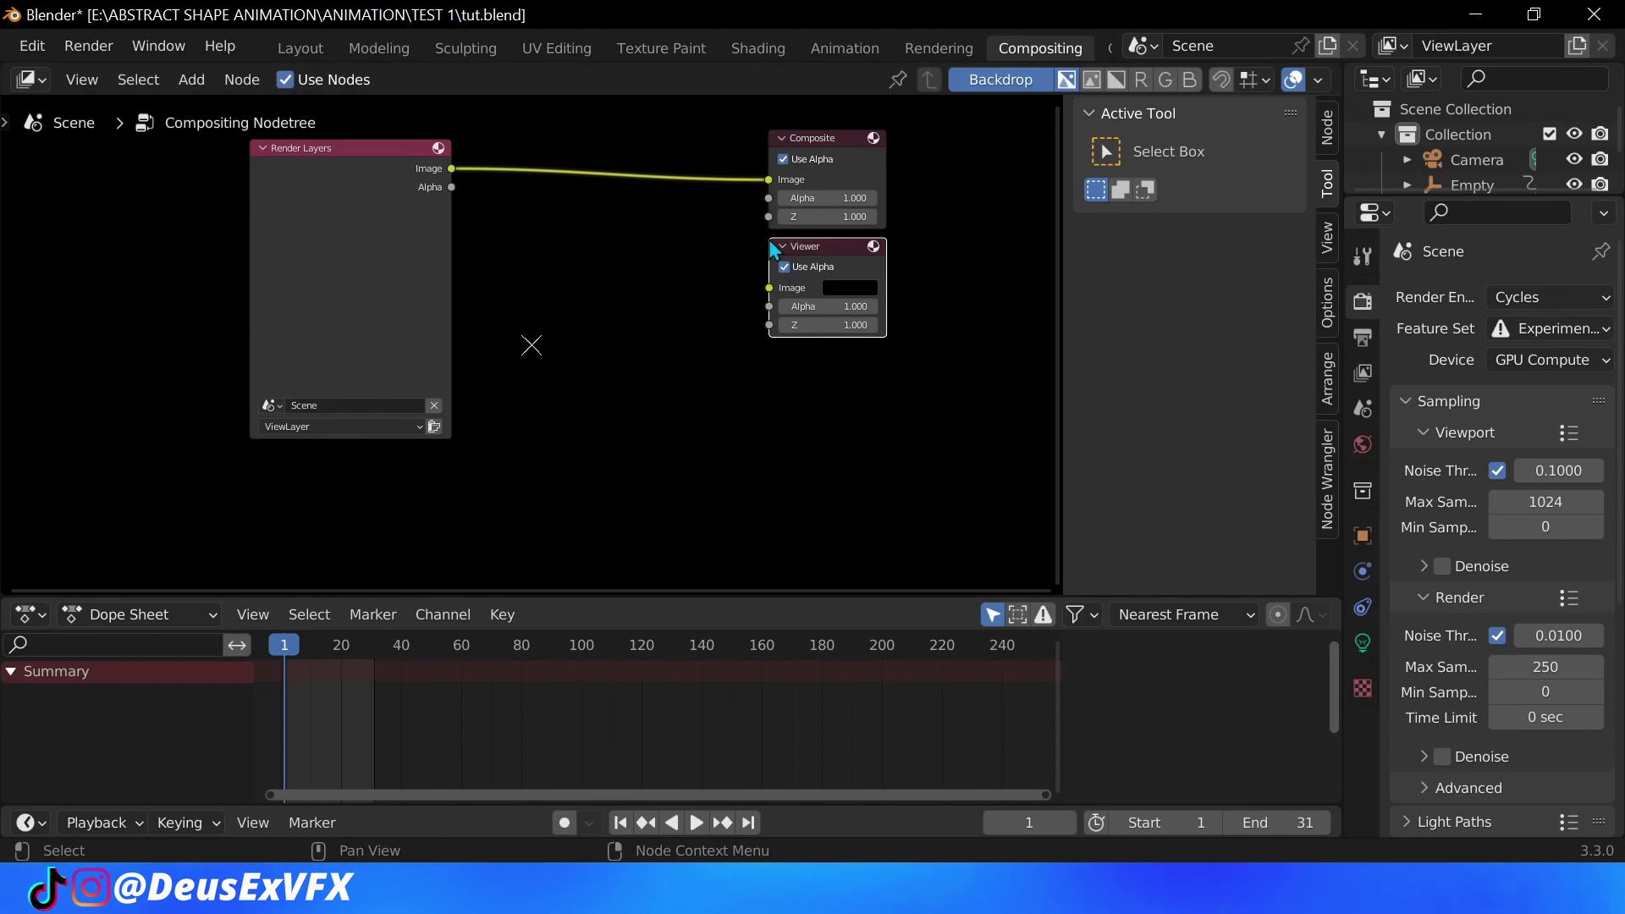
Step: Turn on the Denoising Data pass in View Layer Properties
left_click(1365, 373)
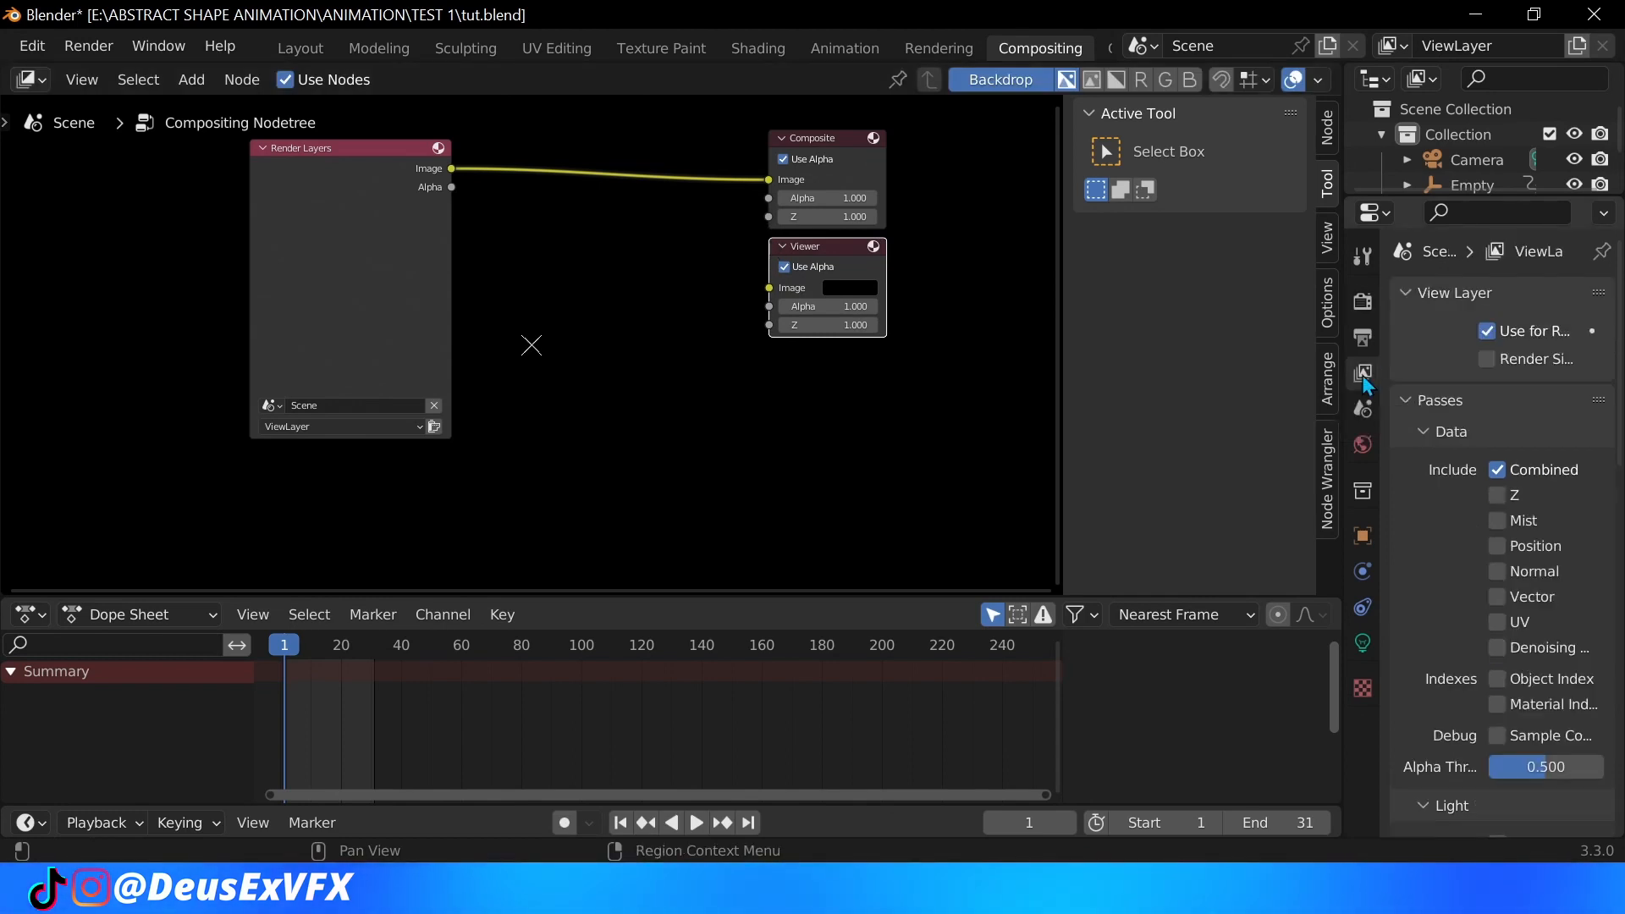
left_click(1499, 648)
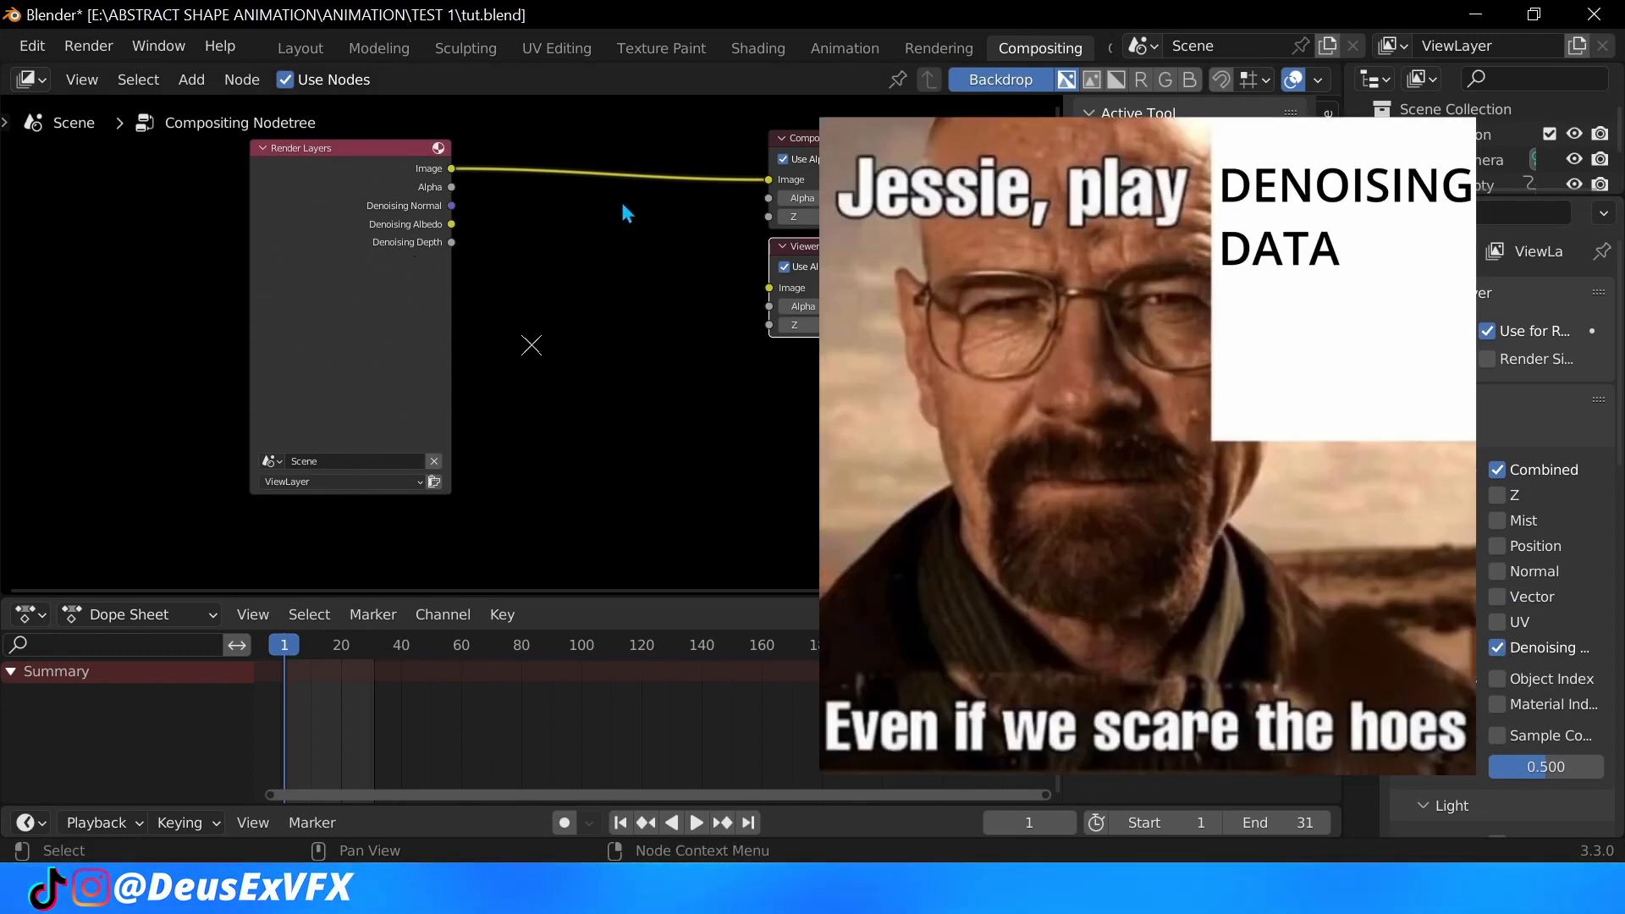
Step: Insert a Denoise node using Denoising Normal and feed it to Composite and Viewer
left_click(191, 80)
mouse_move(227, 247)
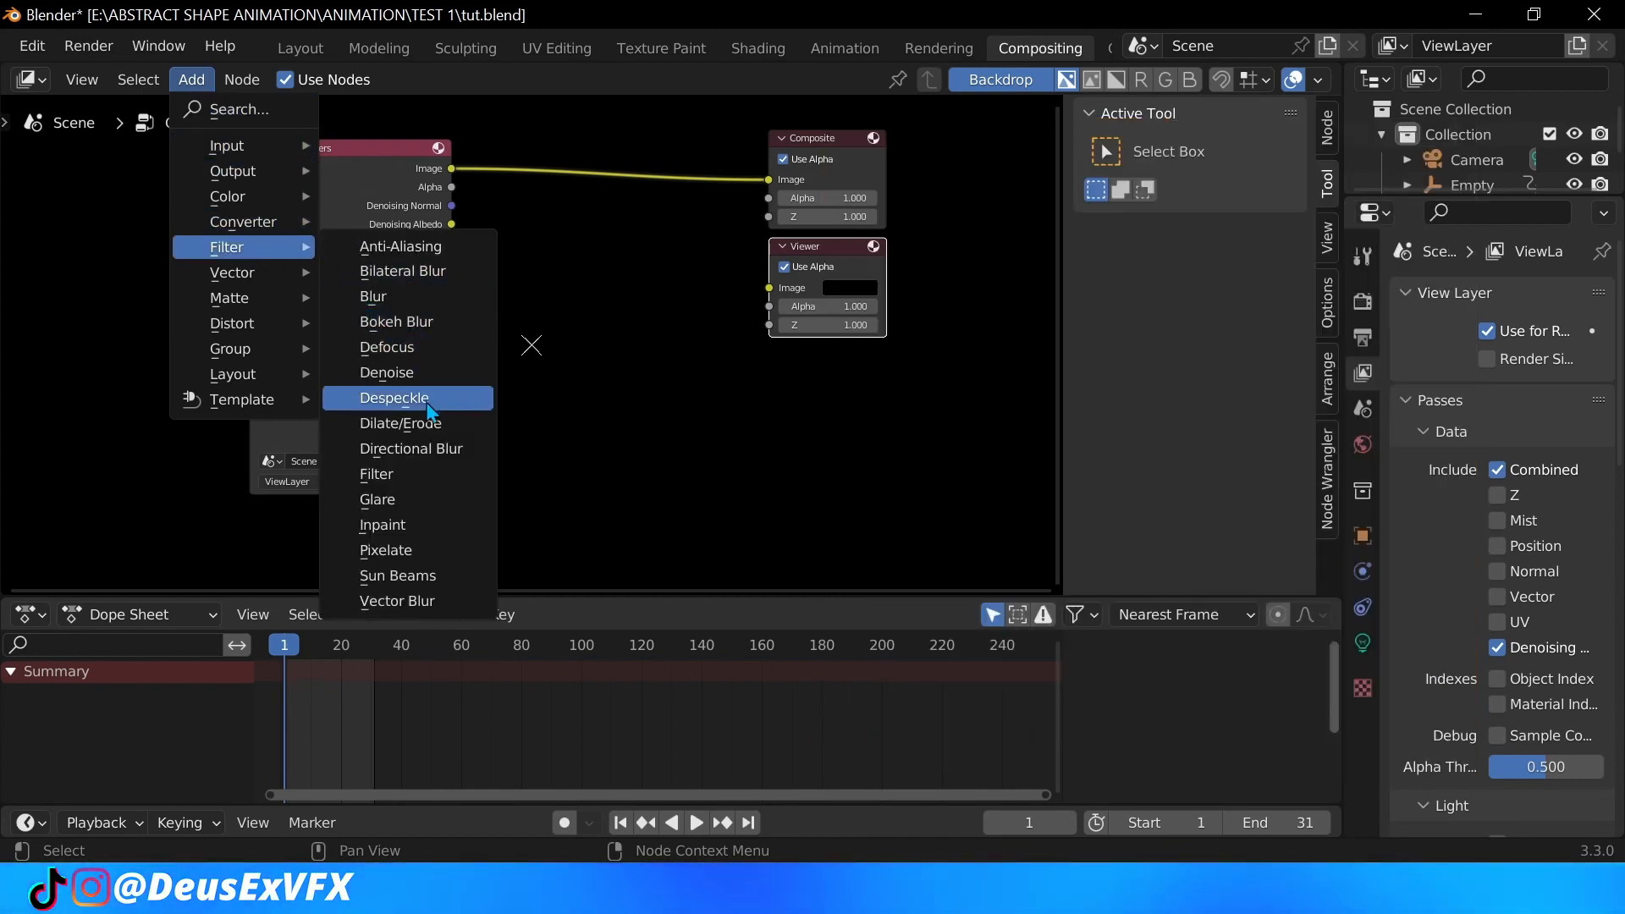
left_click(410, 375)
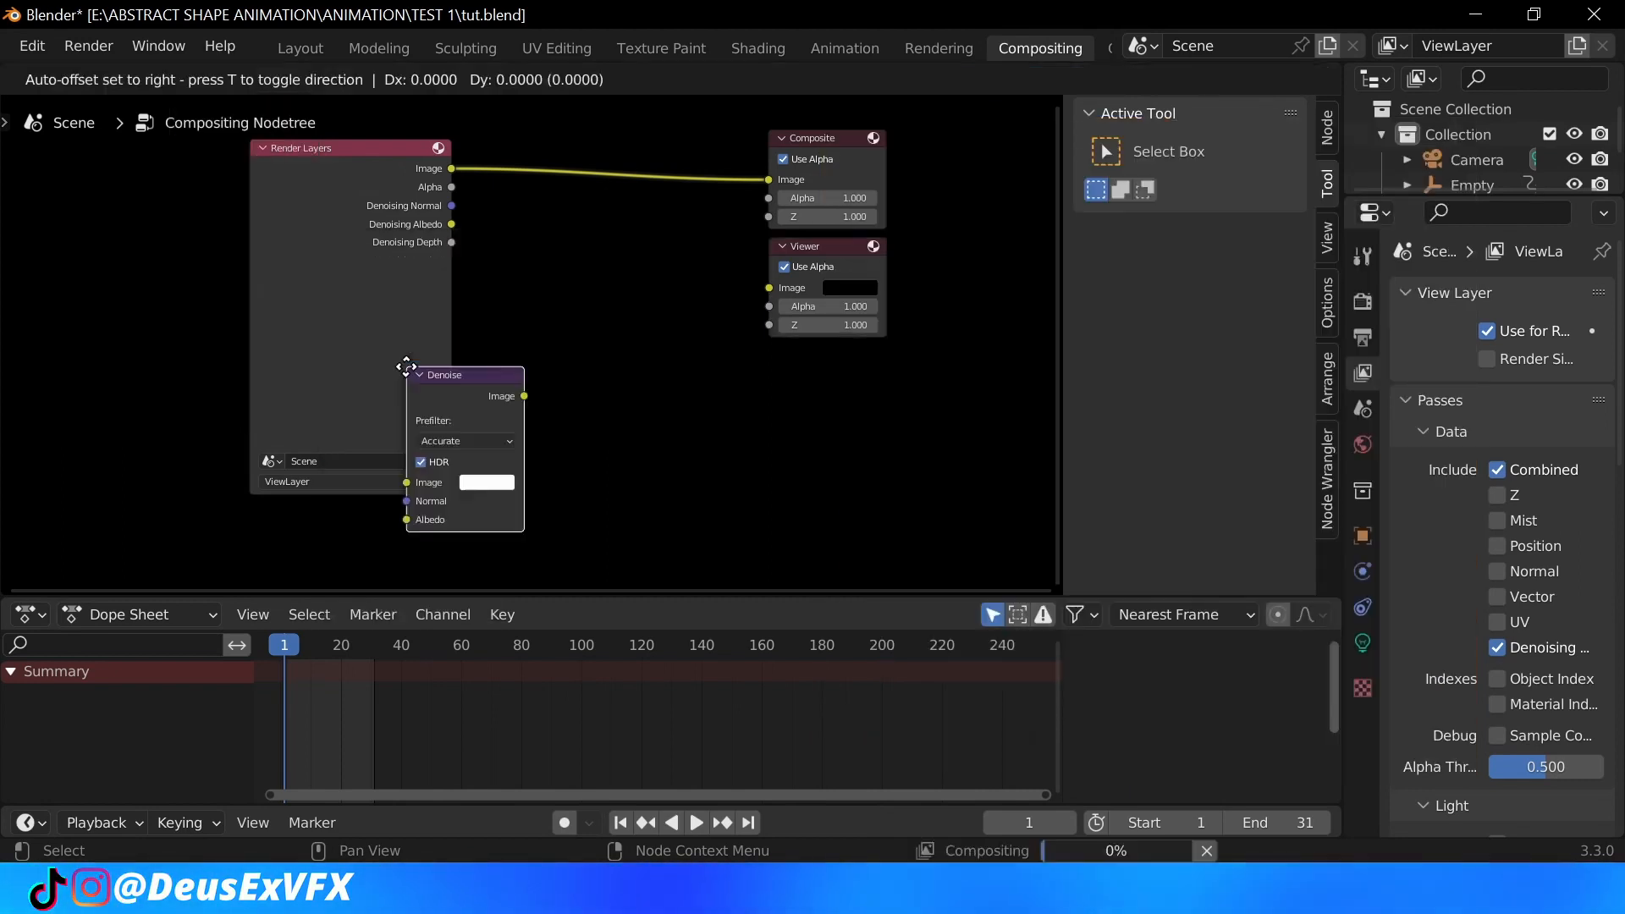
left_click(546, 200)
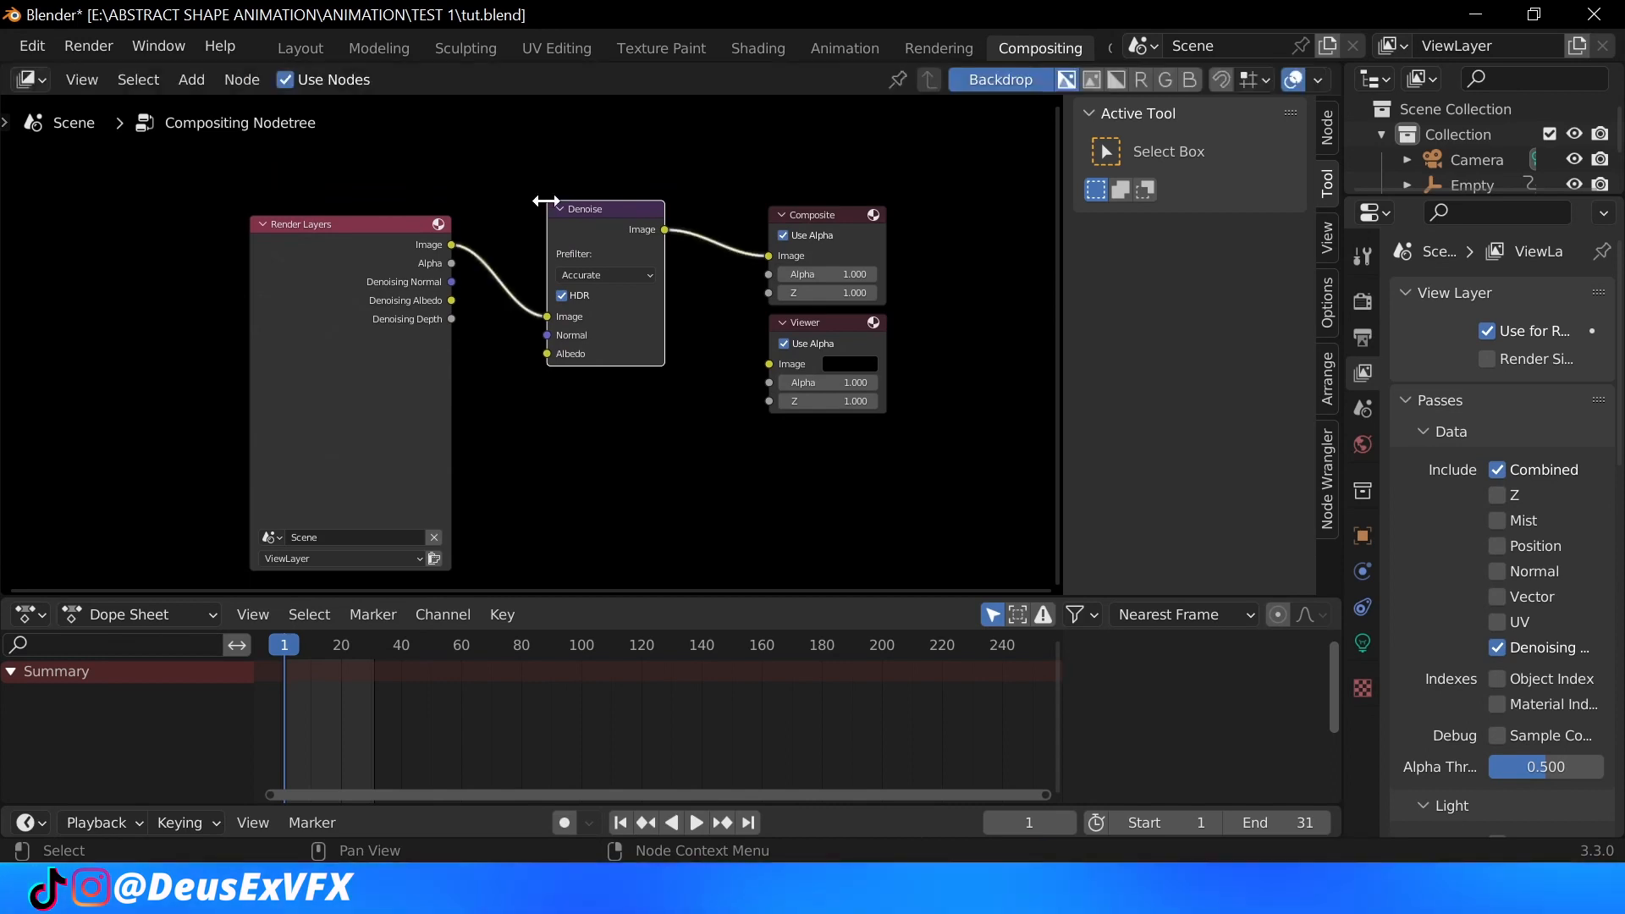
left_click(453, 295)
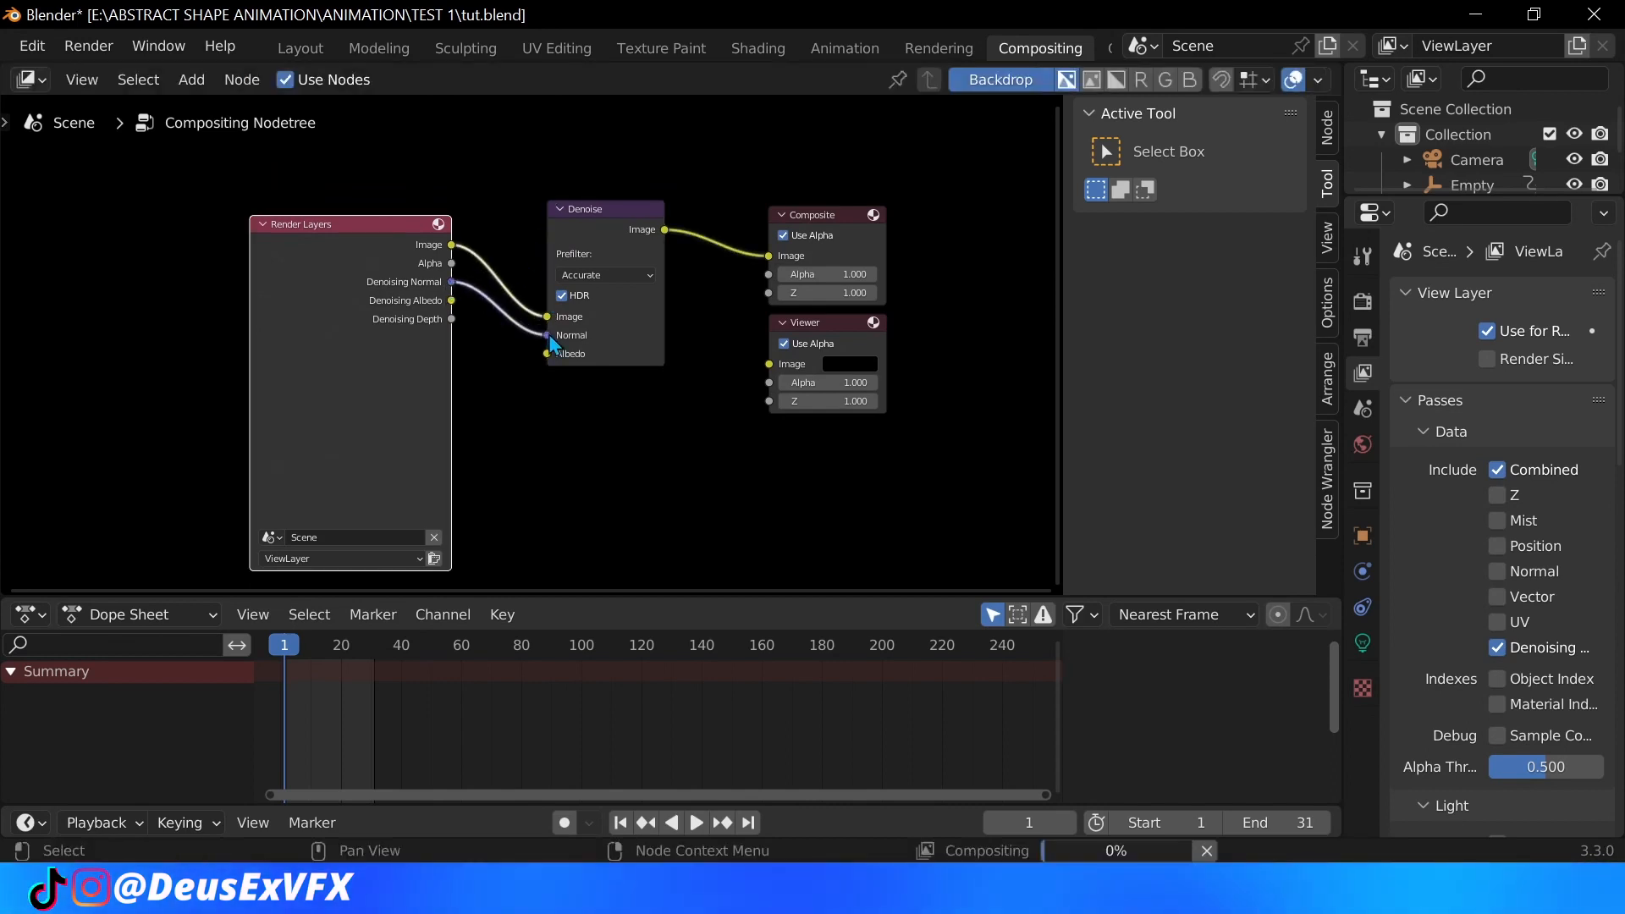
left_click_drag(548, 343, 546, 334)
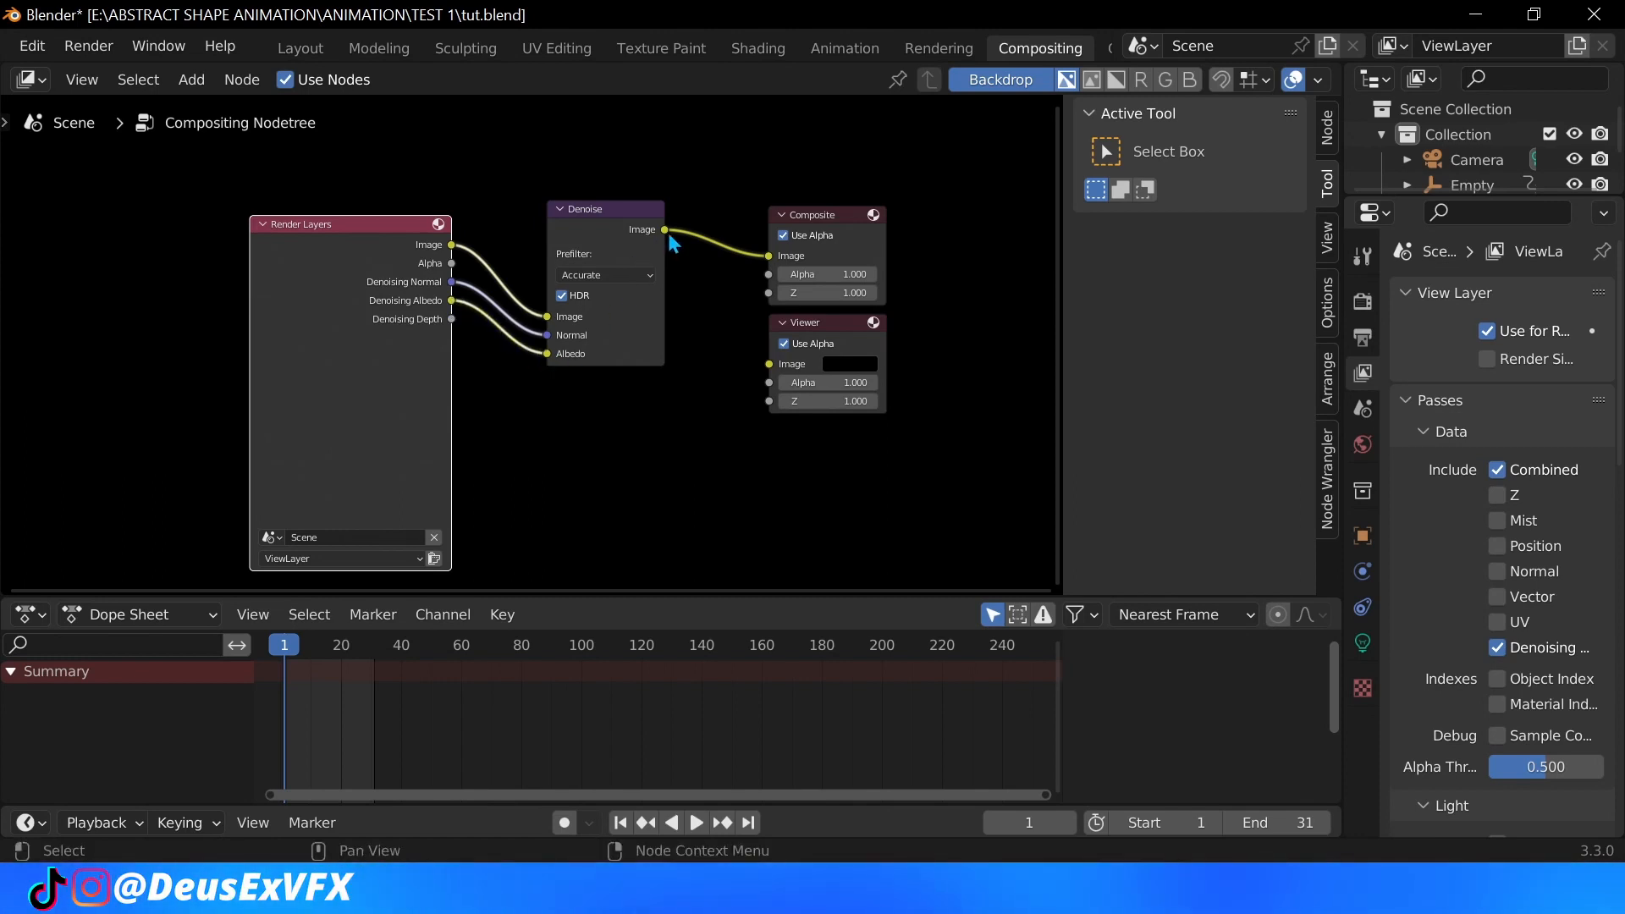
left_click_drag(664, 230, 765, 373)
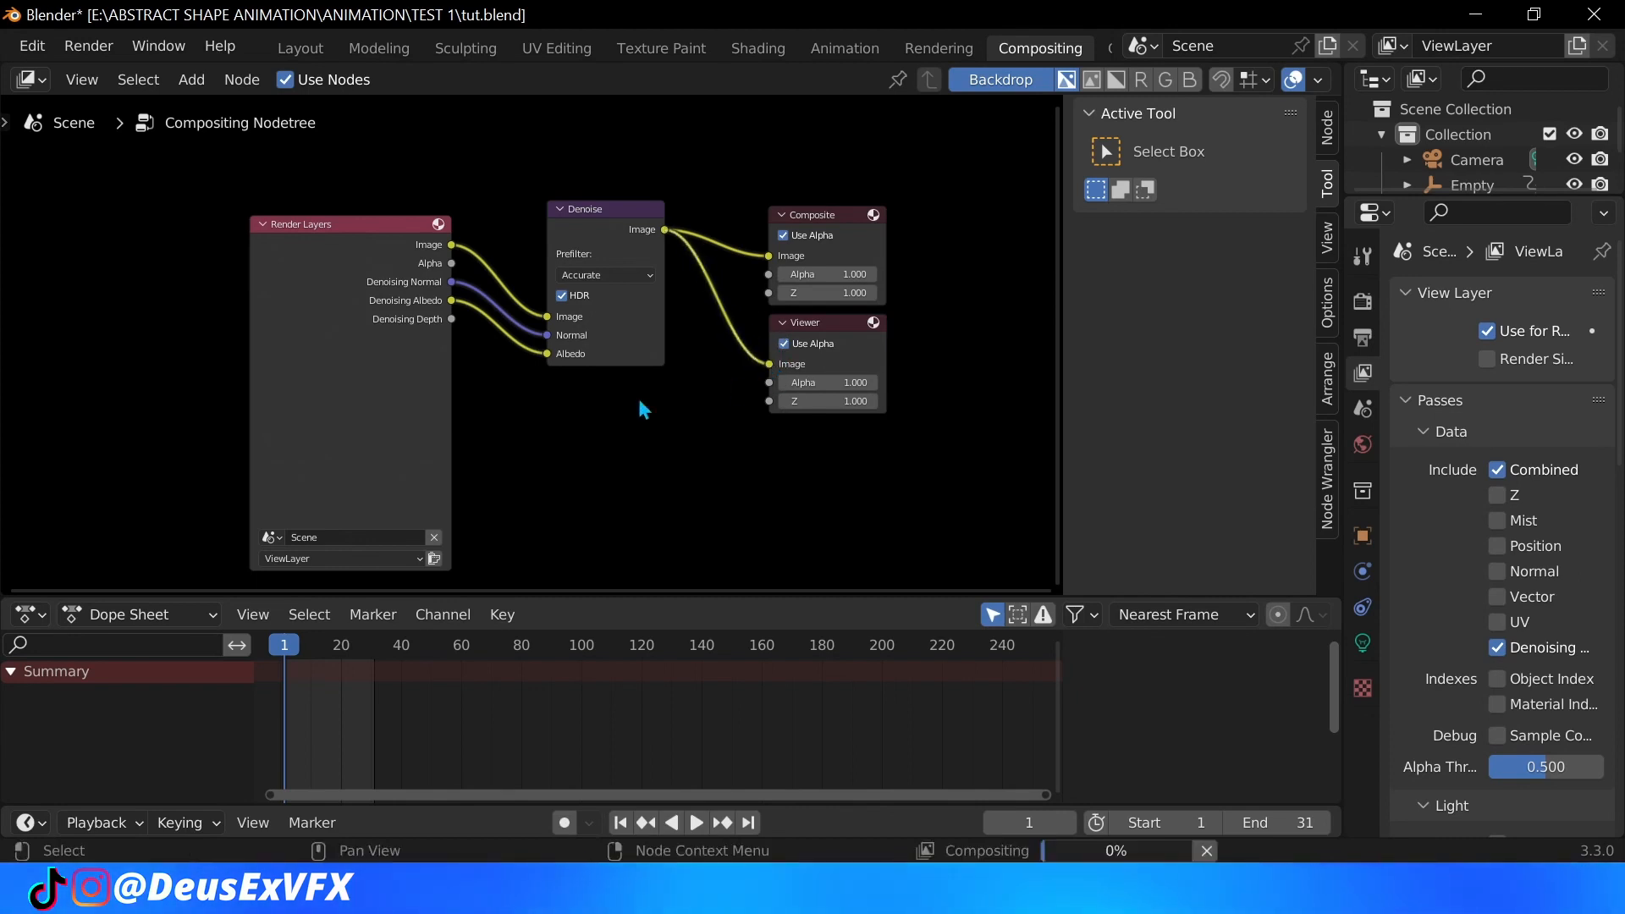
scroll(609, 401, "down", 3)
scroll(585, 409, "down", 1)
scroll(610, 373, "up", 1)
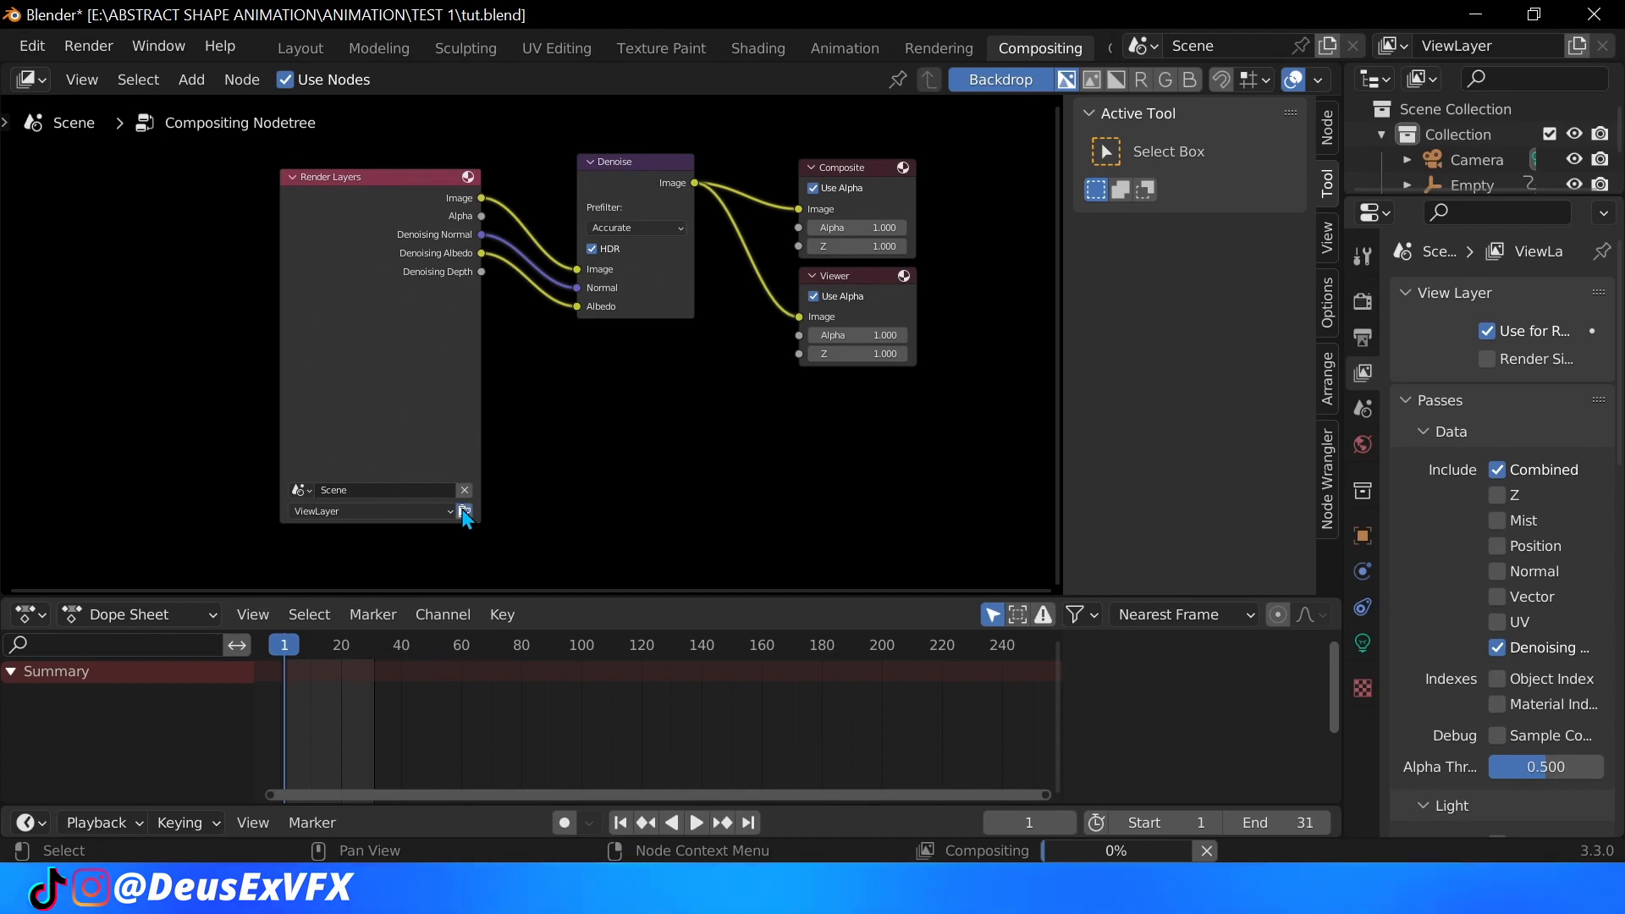
Step: Render a test frame with F12, minimise it and return to the Layout workspace
key("F12")
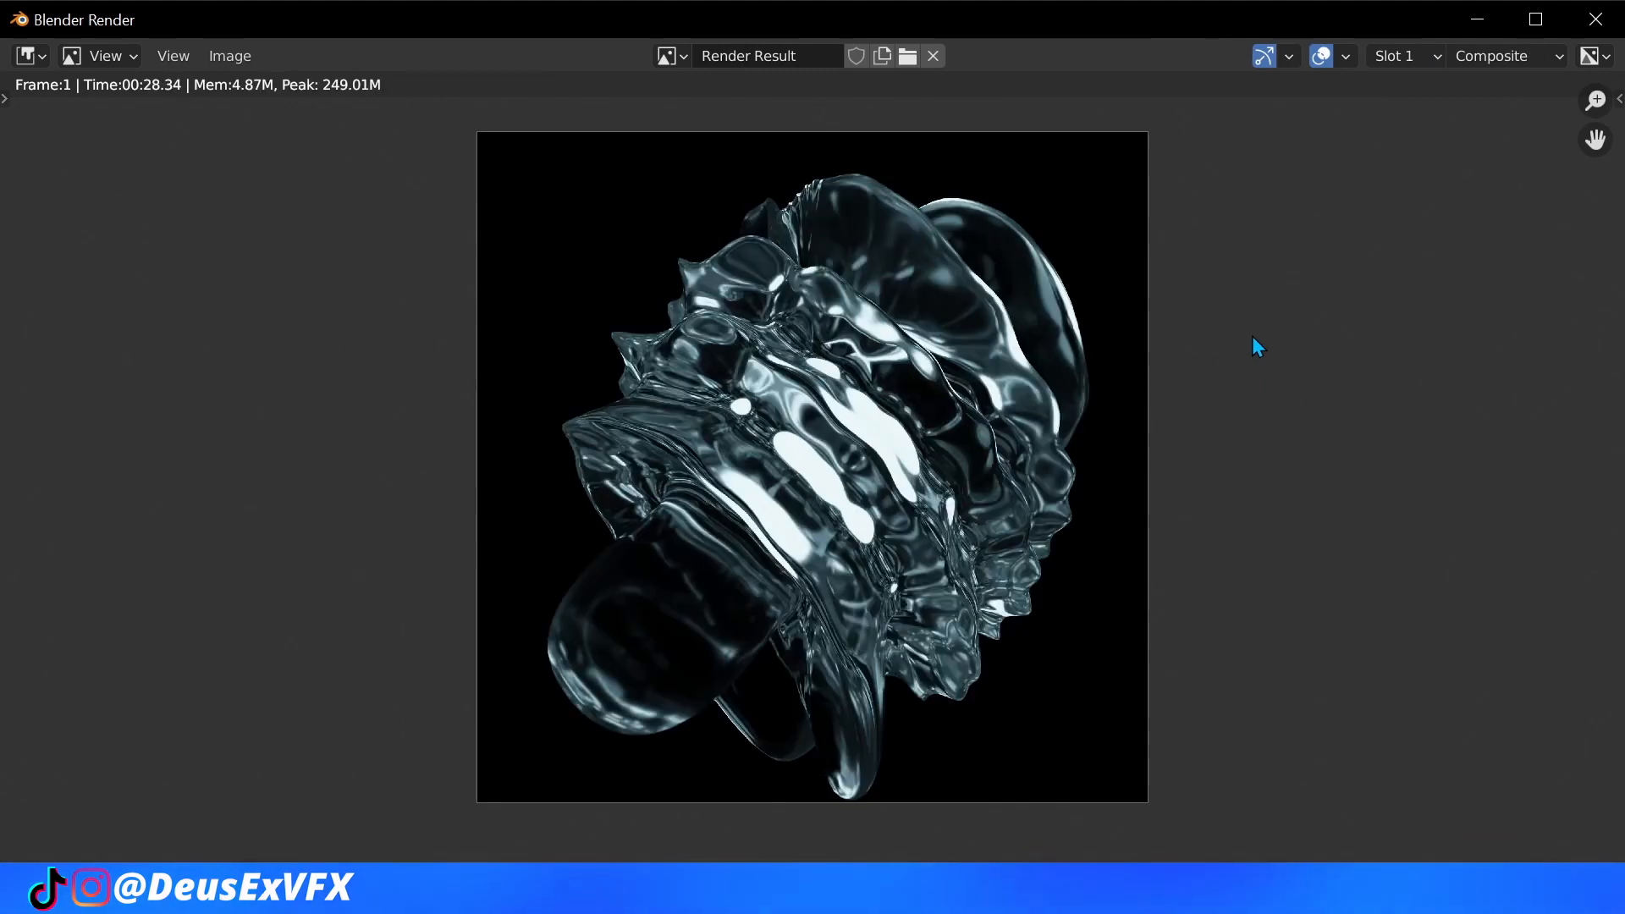
left_click(1486, 24)
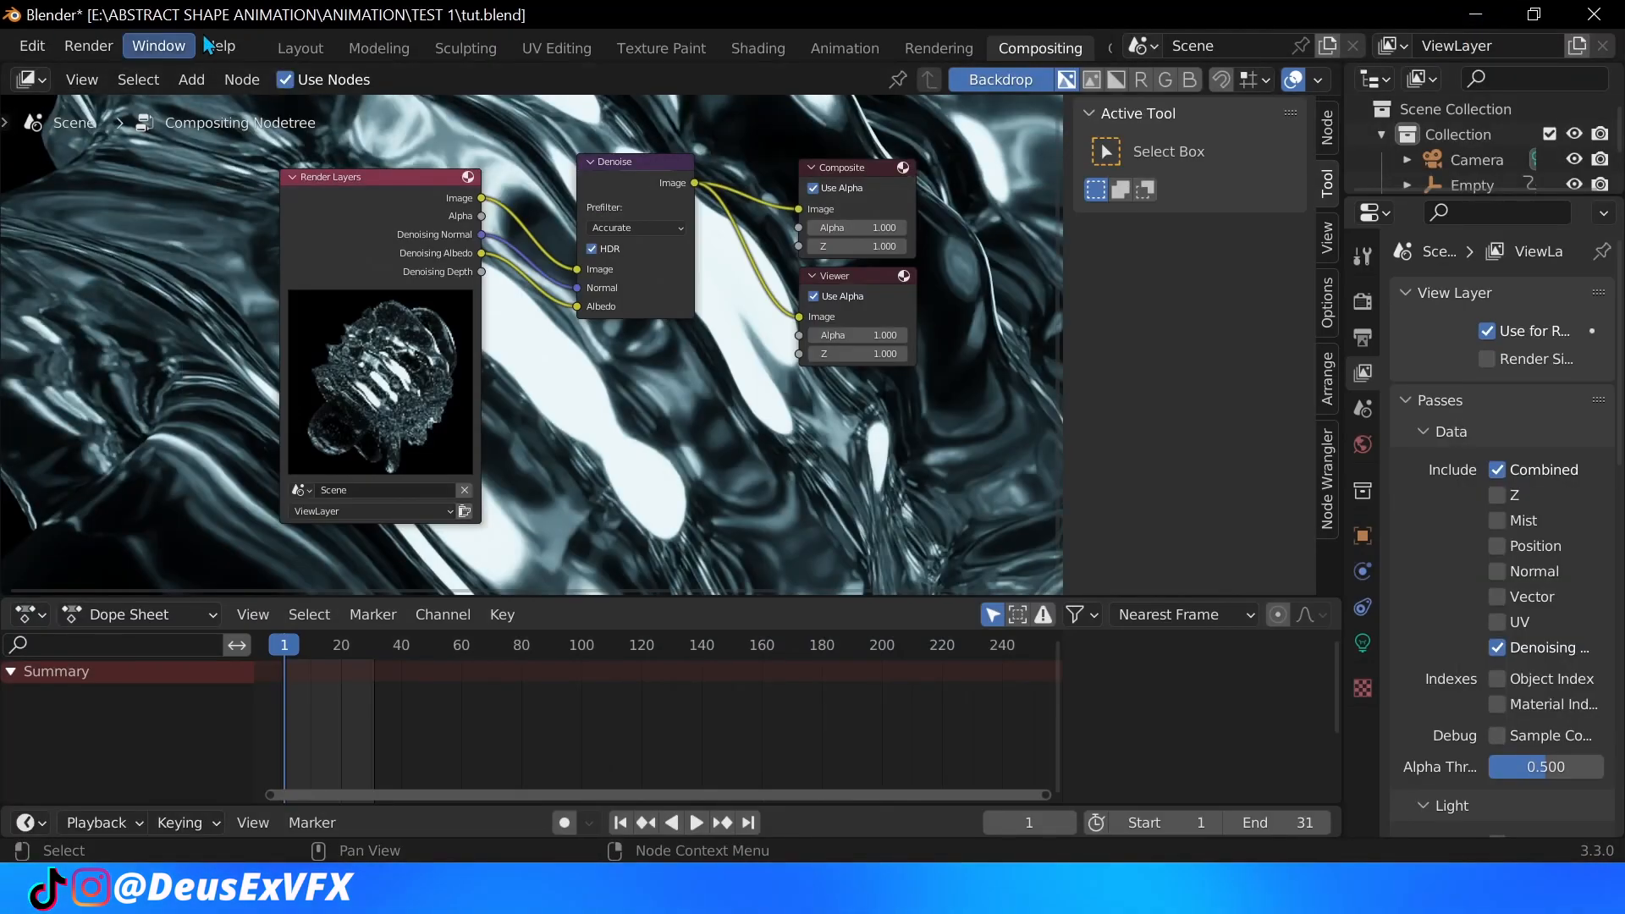
left_click(302, 47)
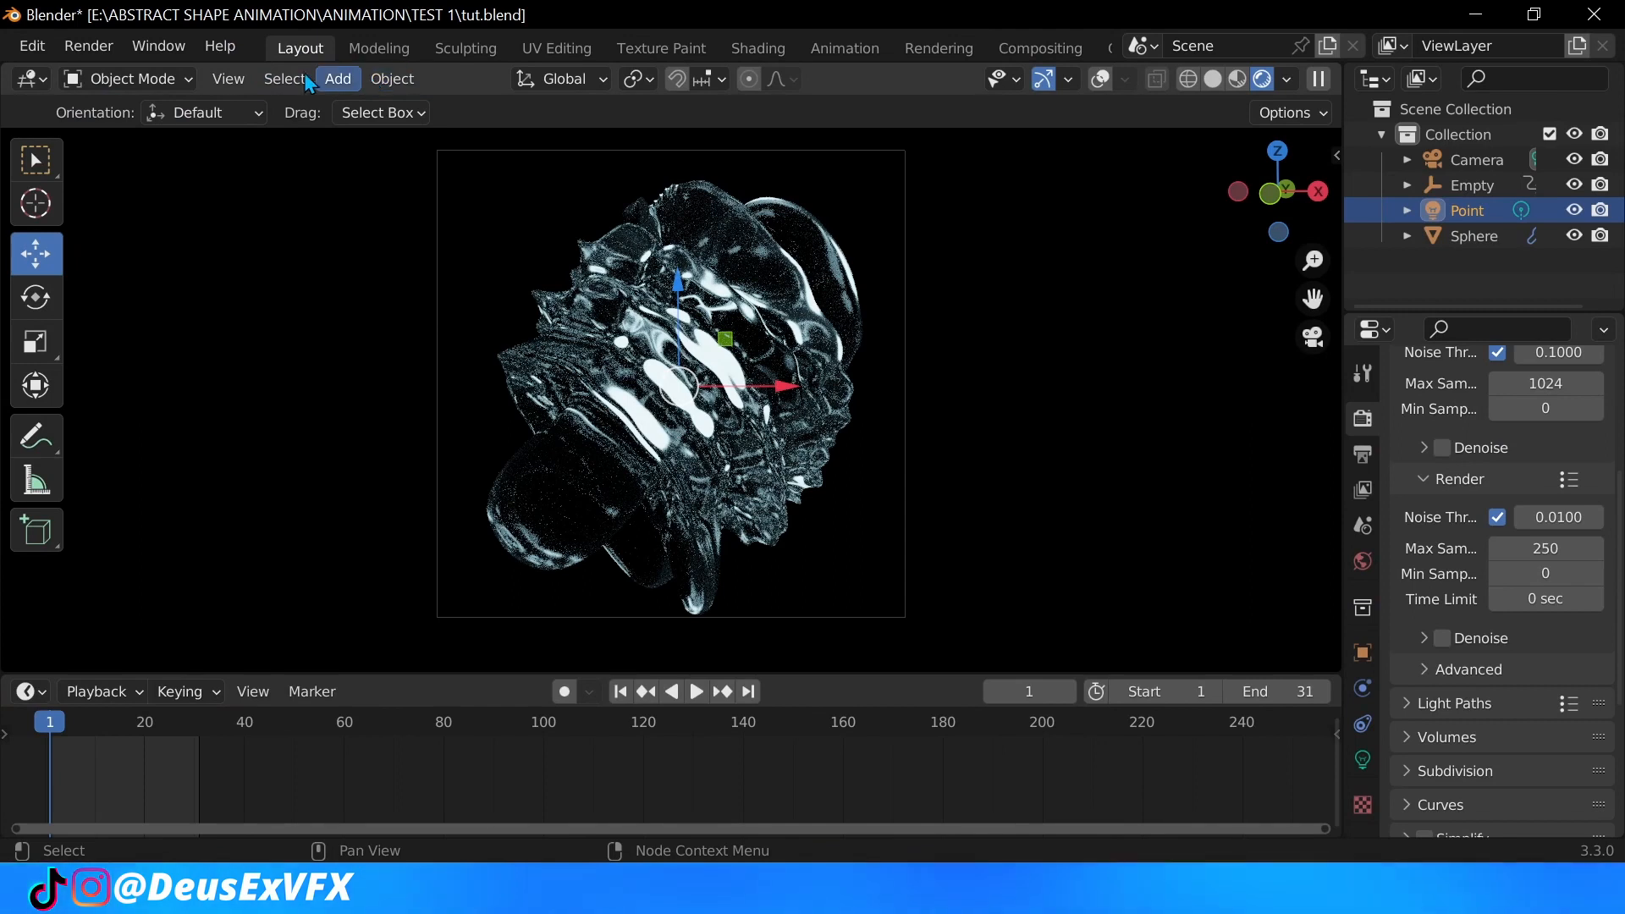
key("ctrl+s")
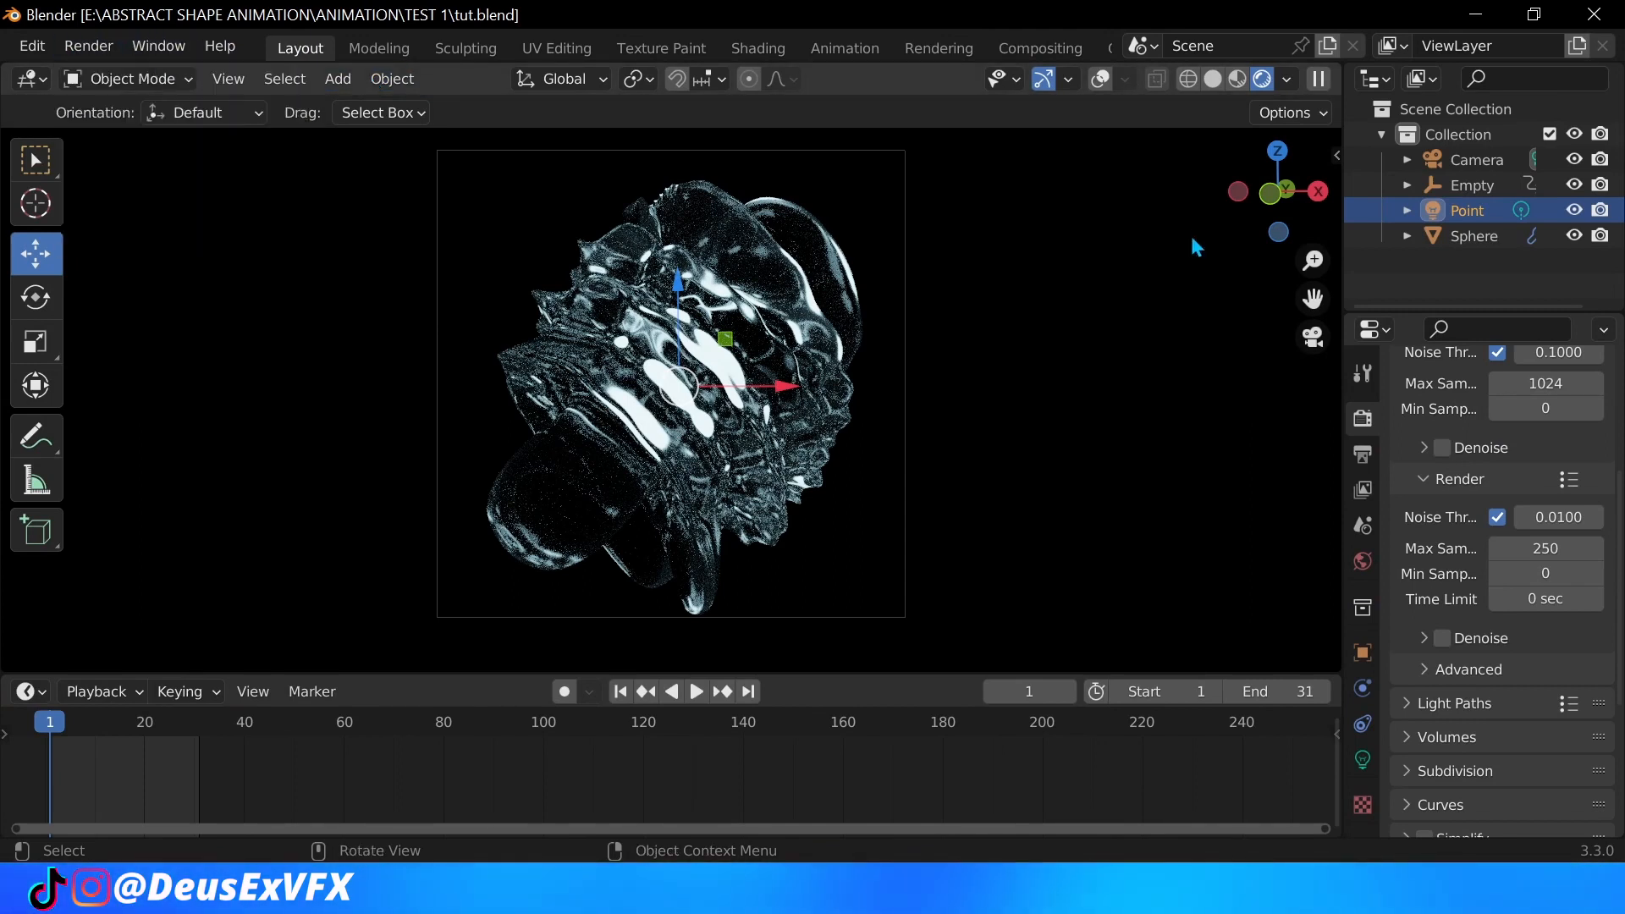
left_click(1216, 79)
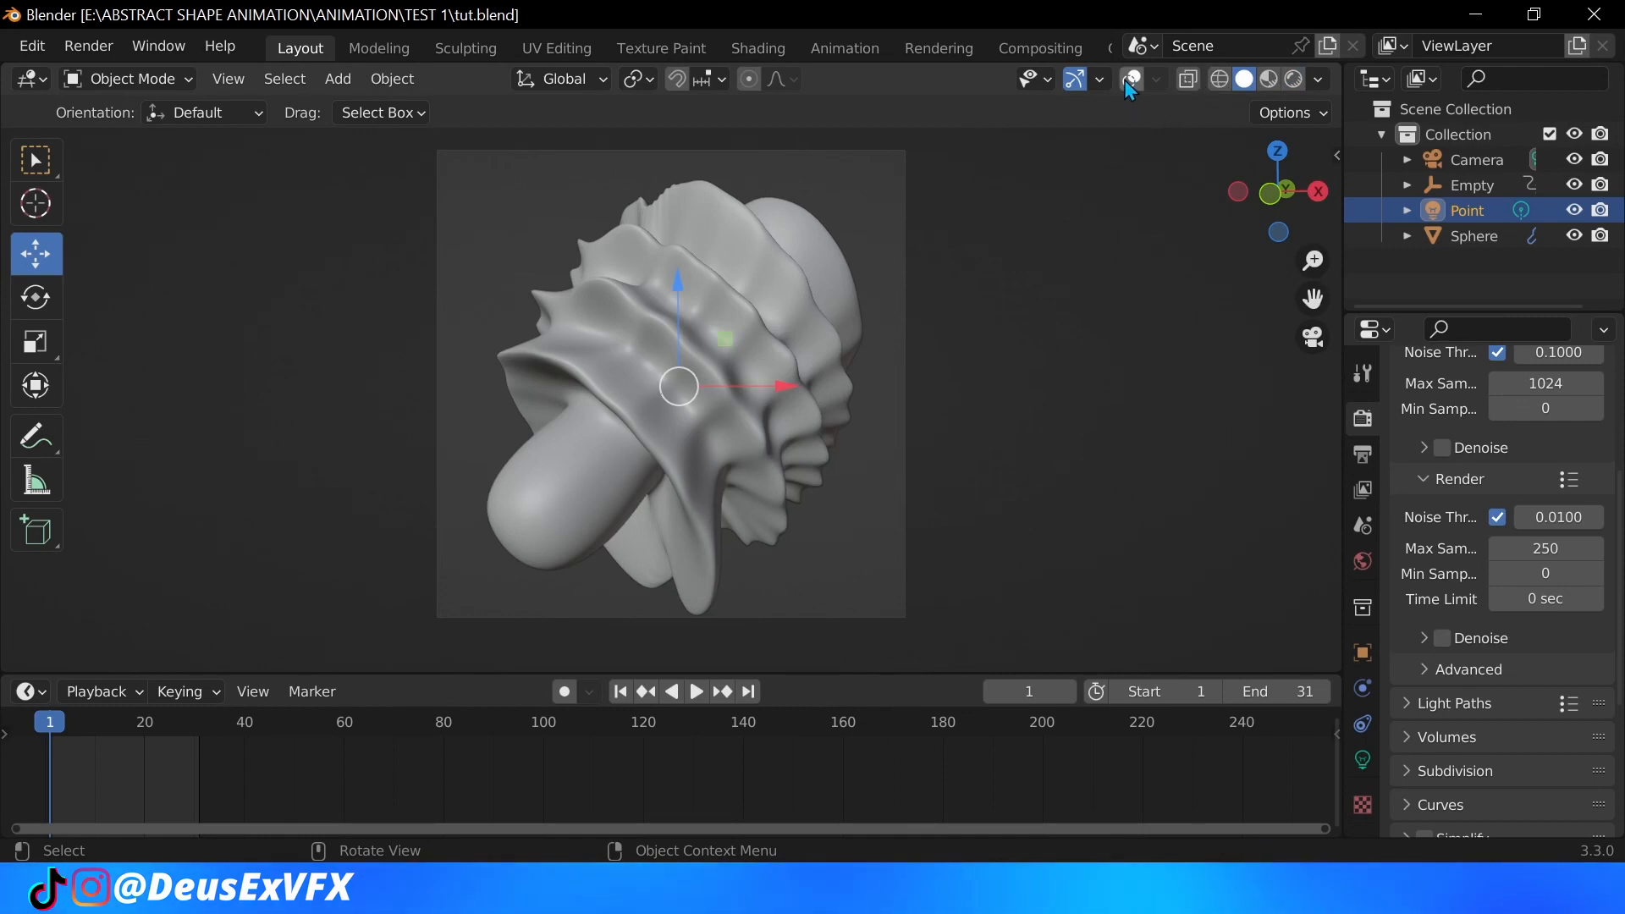
left_click(755, 244)
scroll(1361, 778, "down", 1)
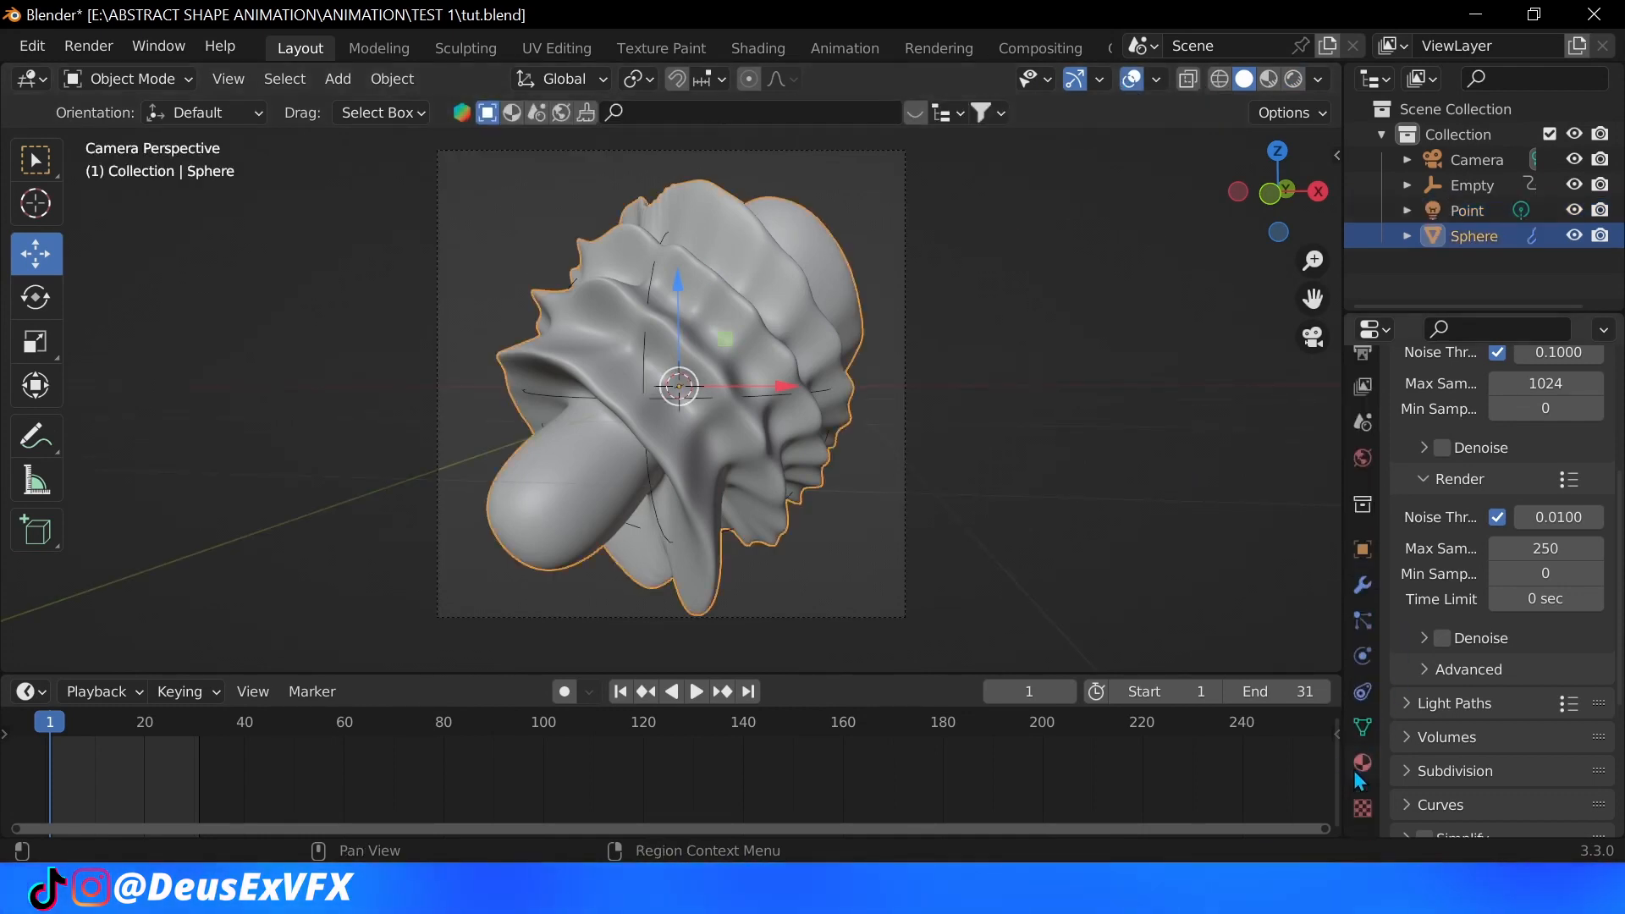
left_click(1365, 809)
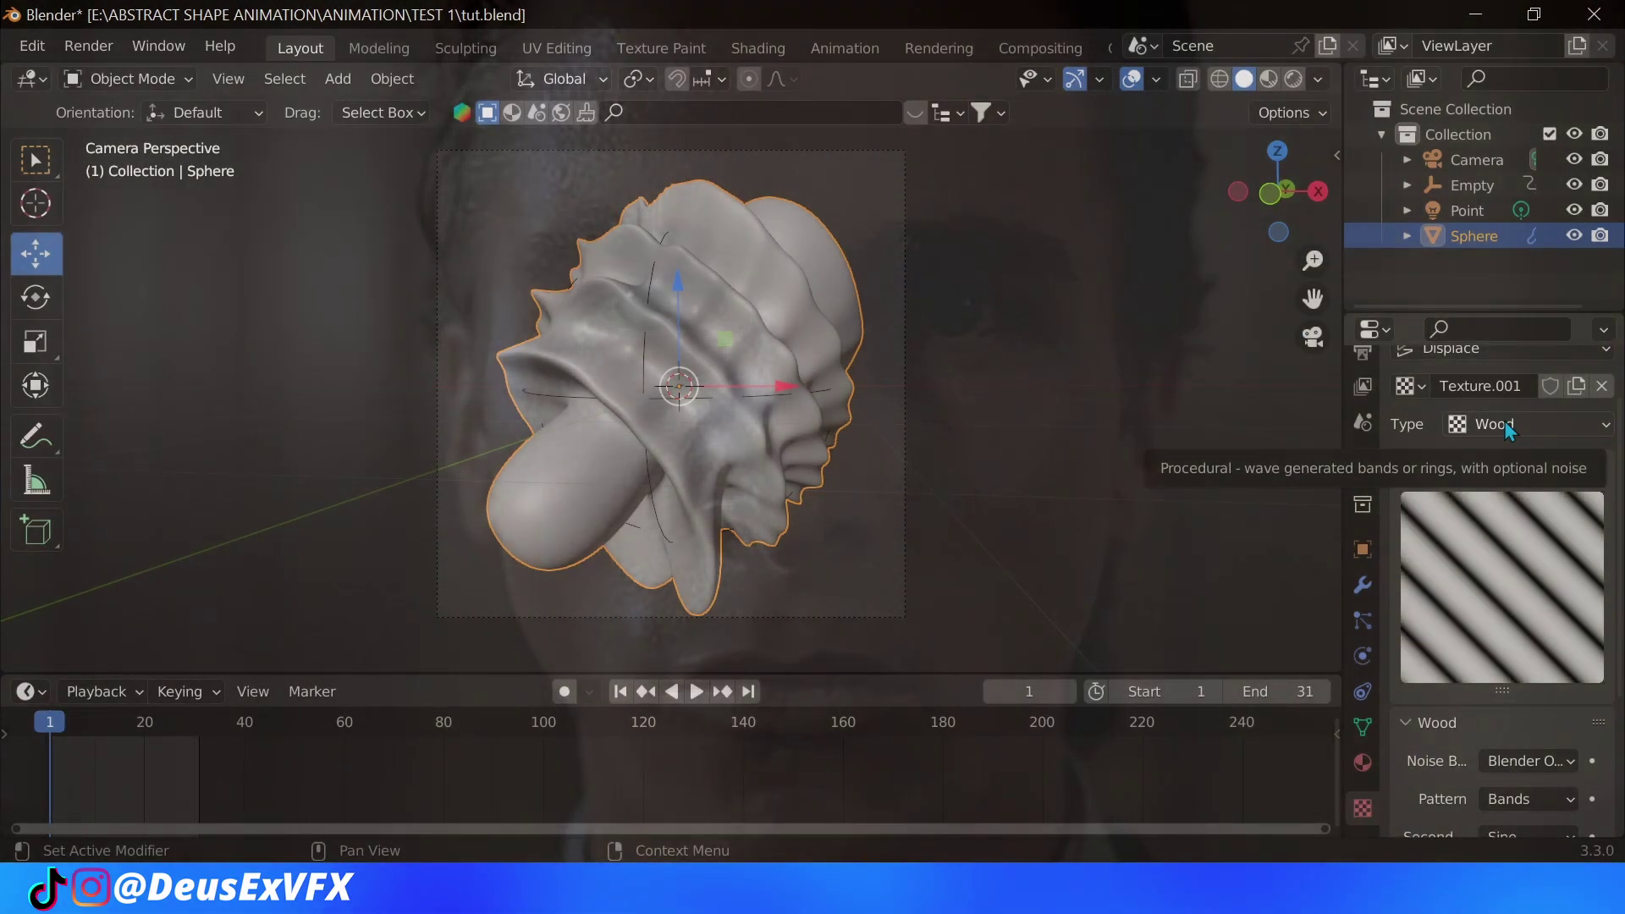
left_click(1510, 427)
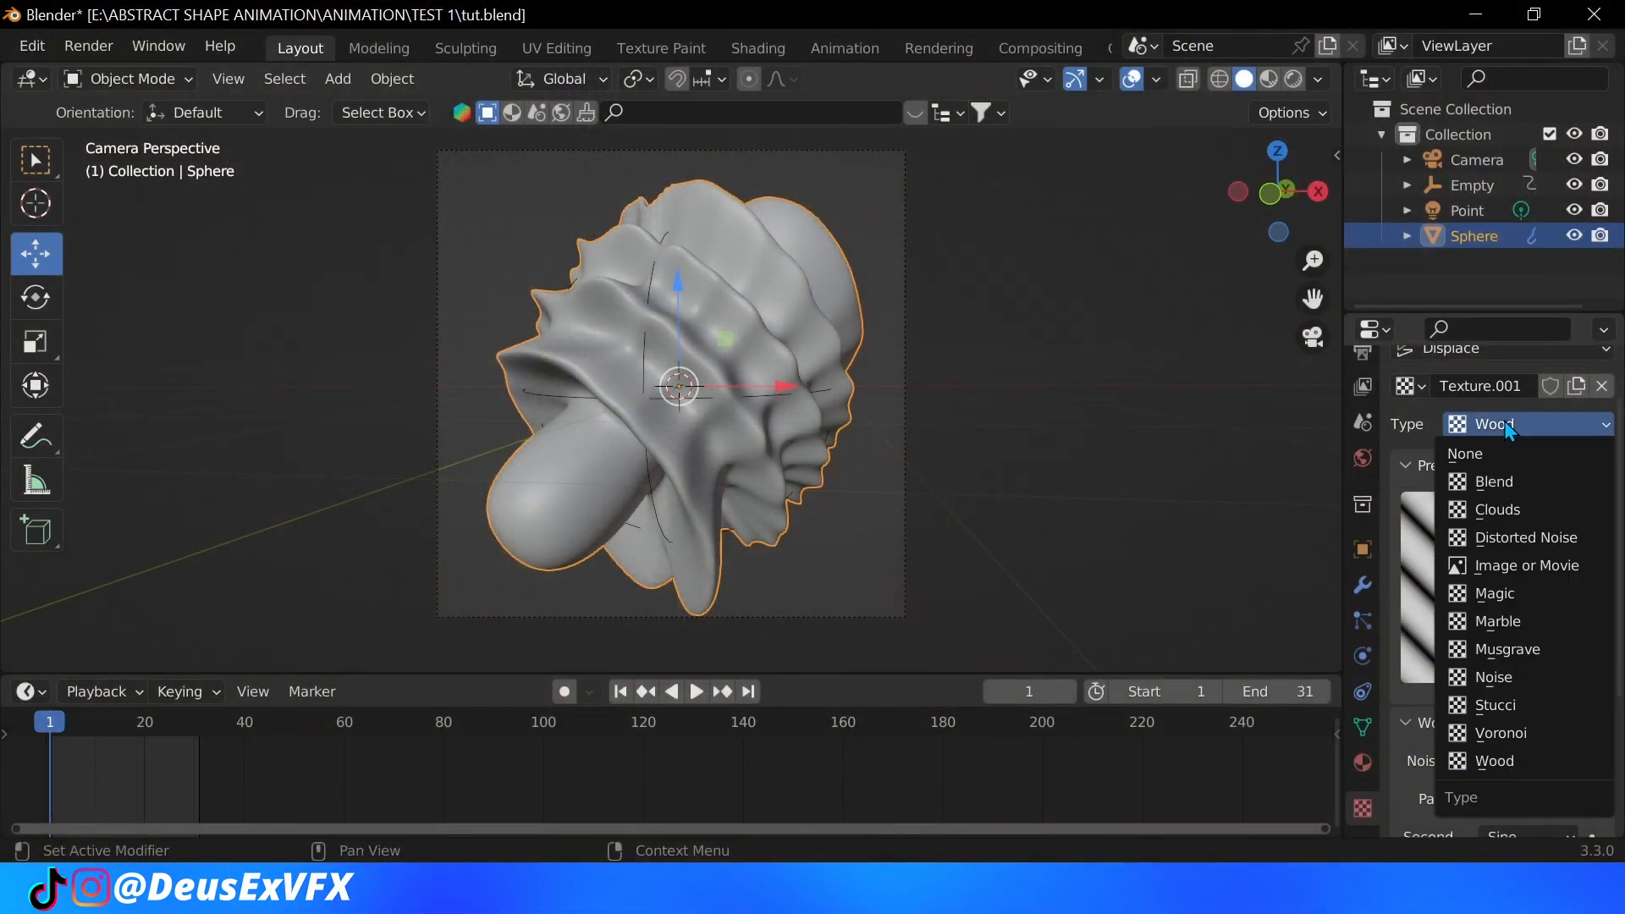
left_click(1525, 592)
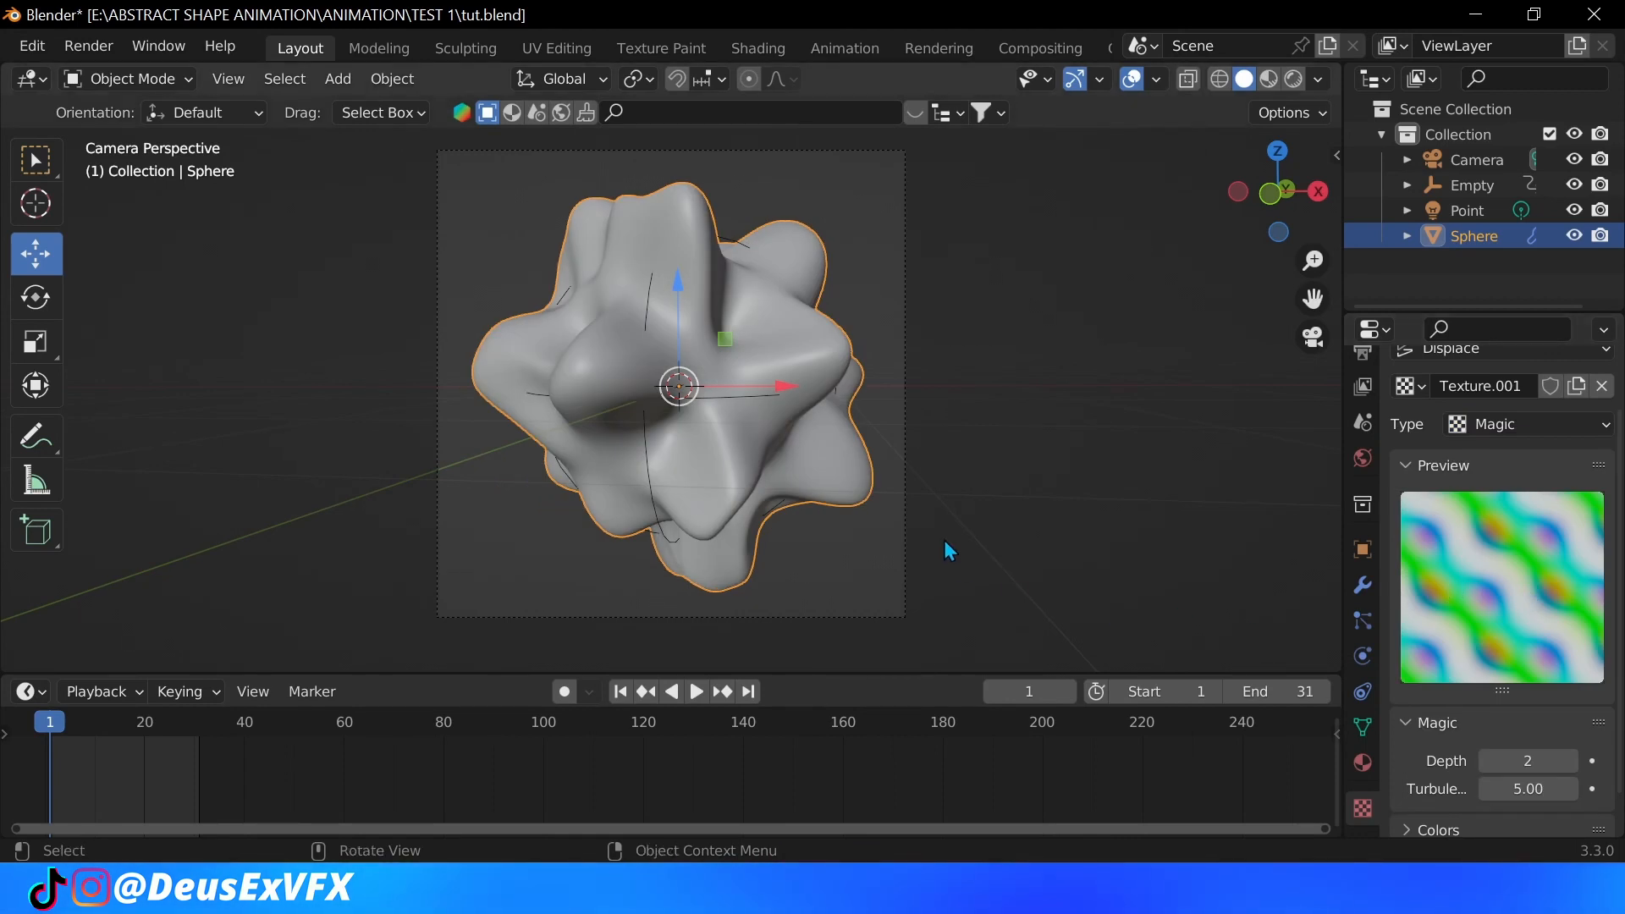
key("space")
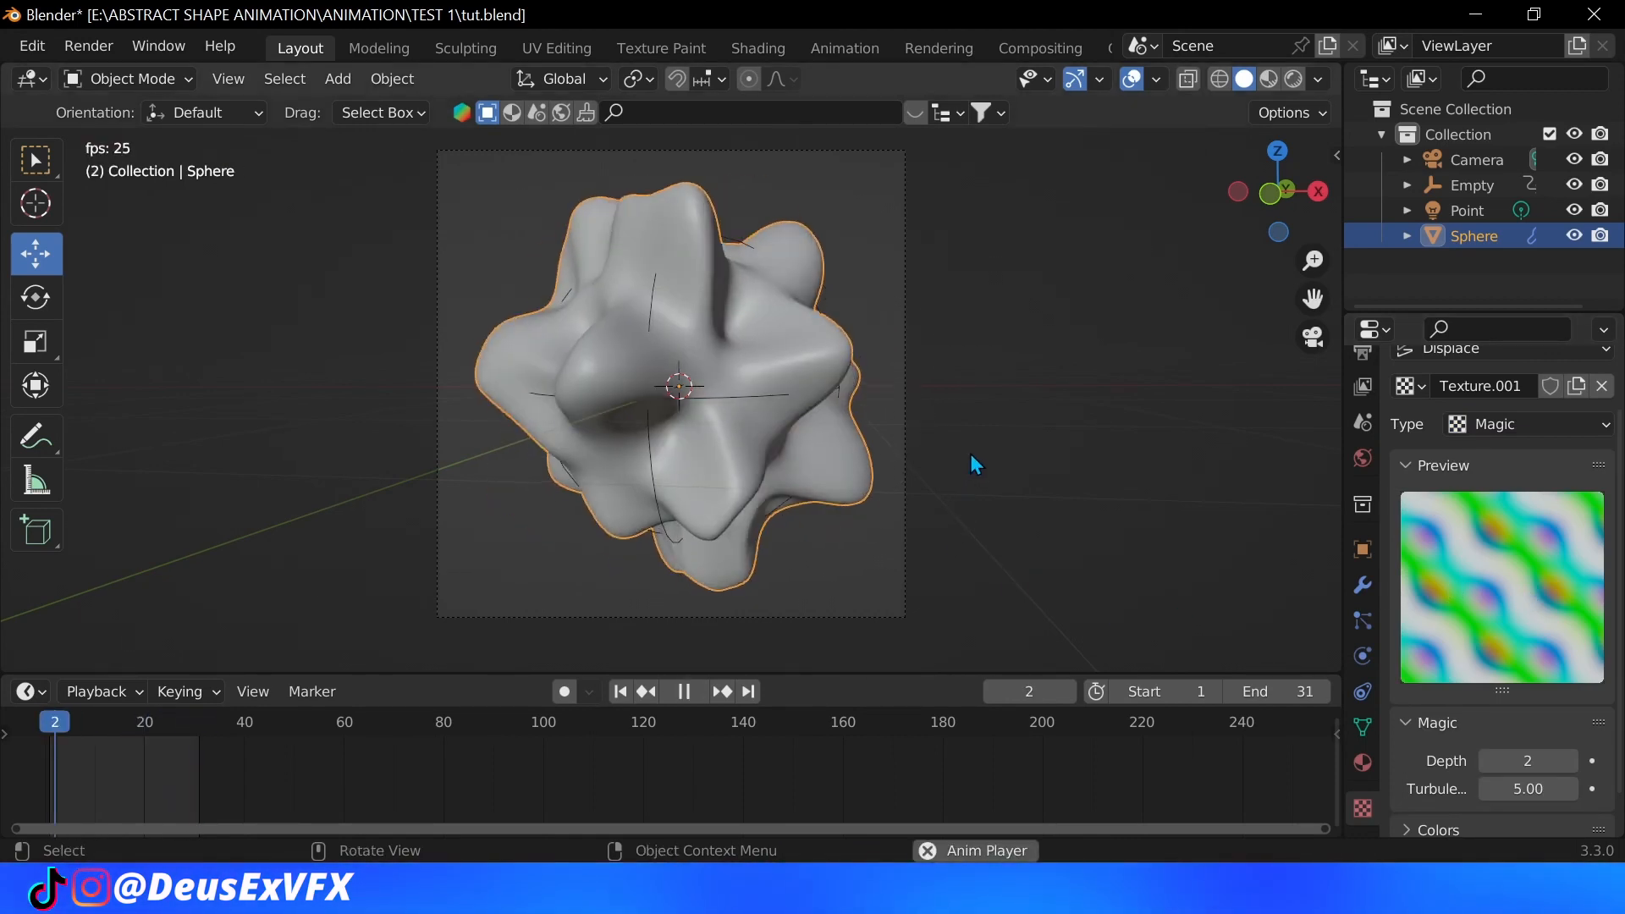
key("space")
left_click(1524, 425)
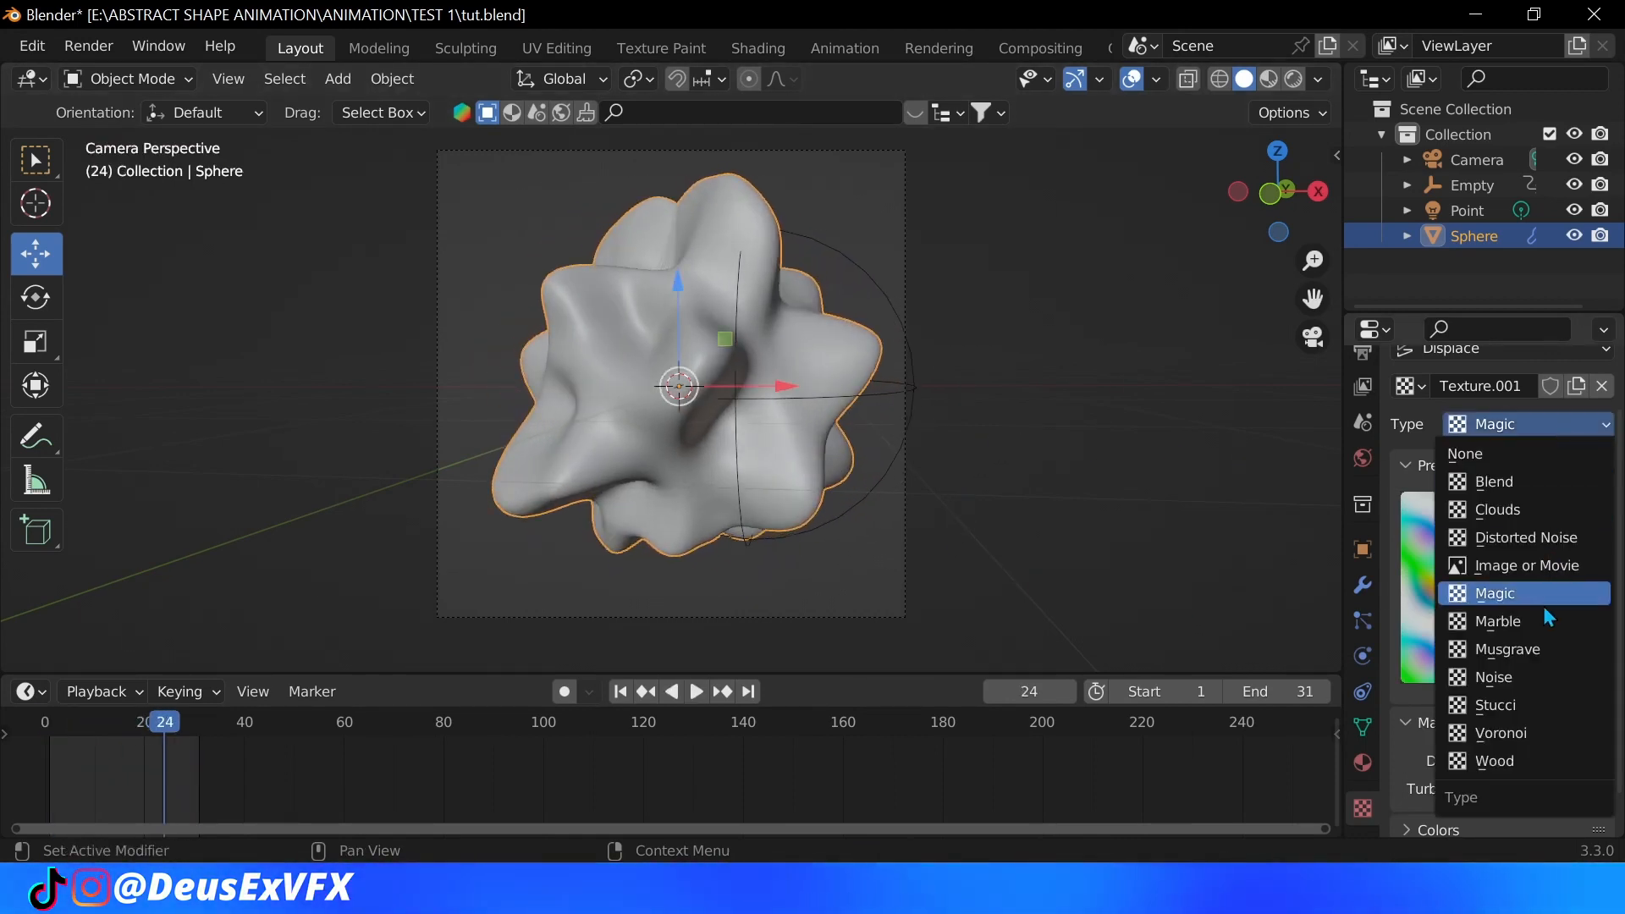
left_click(1499, 621)
key("space")
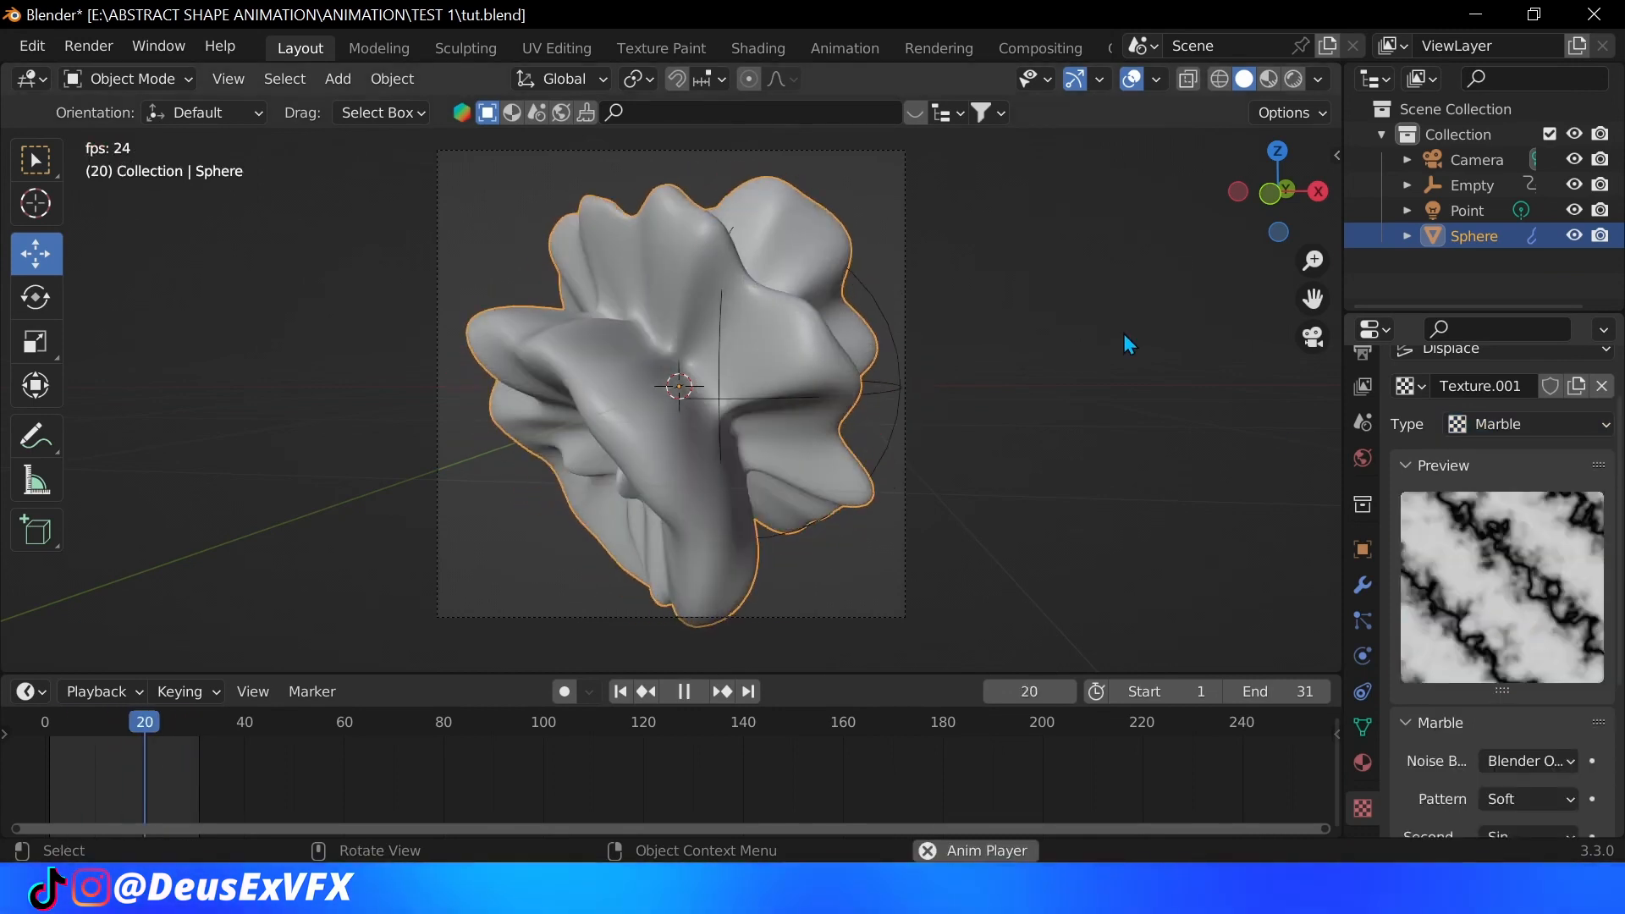
key("space")
left_click(1523, 425)
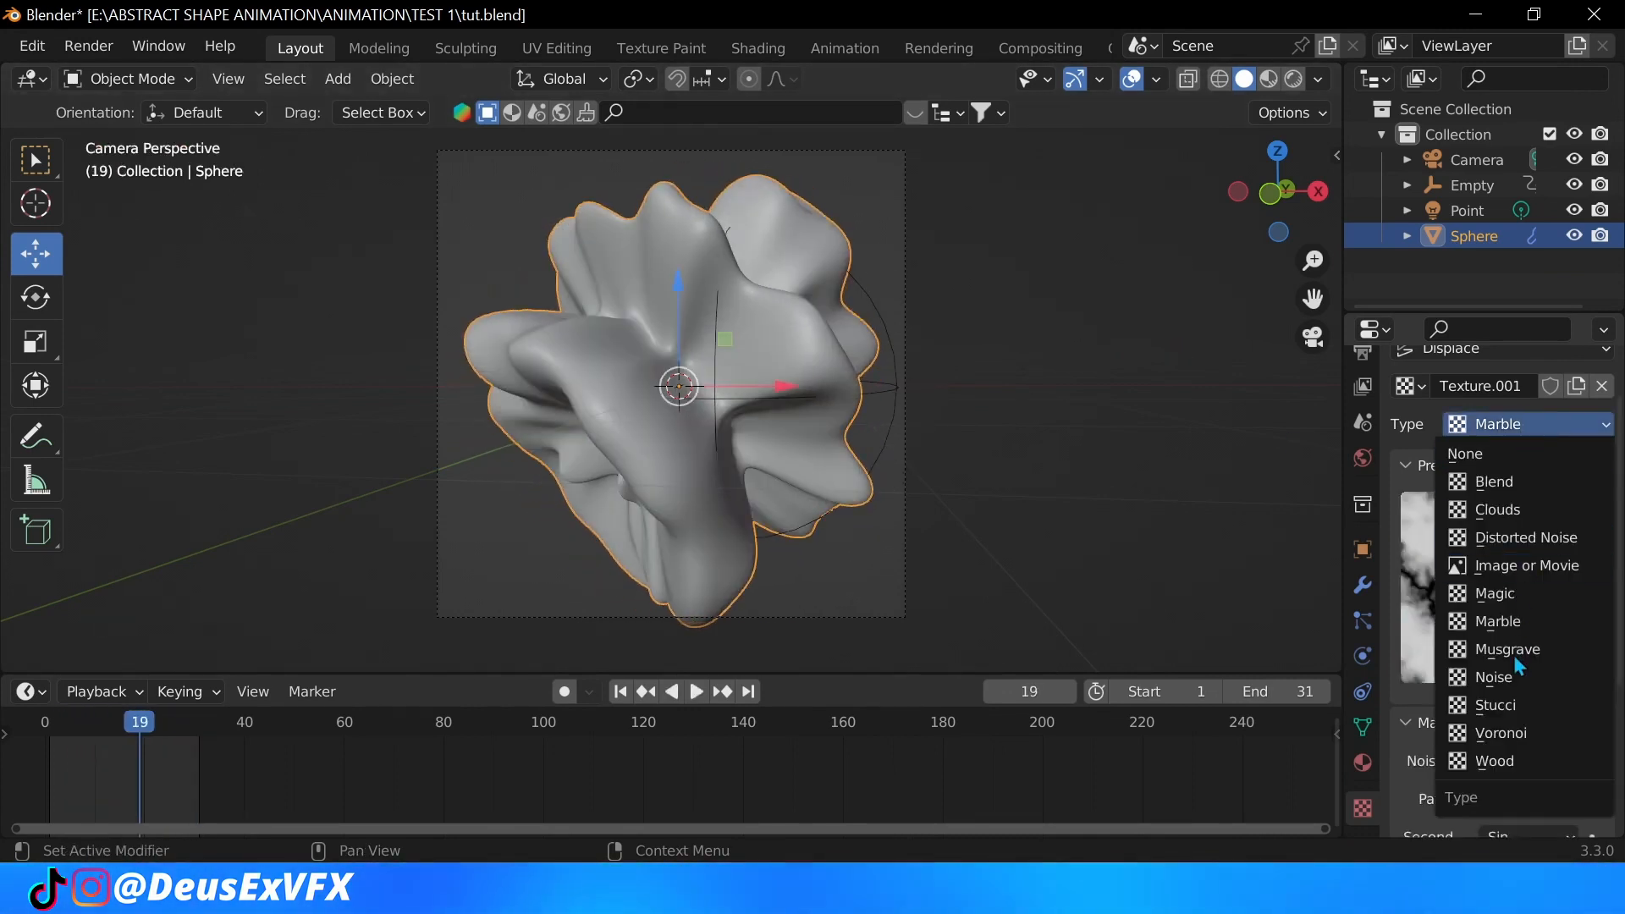
left_click(1512, 655)
key("space")
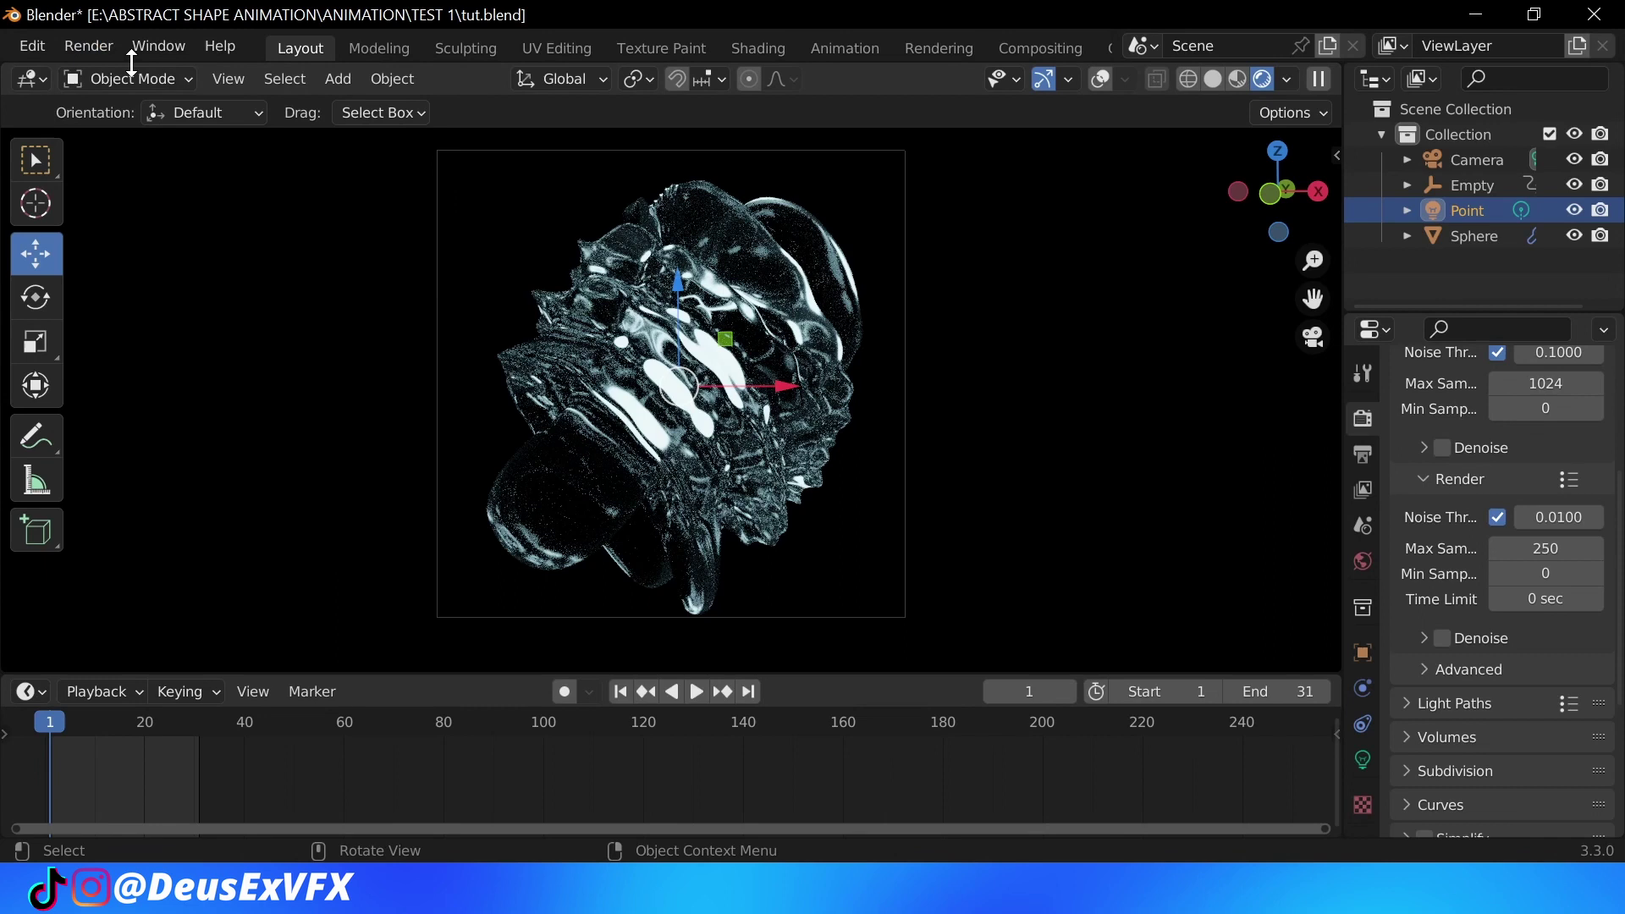
Step: Run Render Animation to write all 31 frames to PNG files
left_click(90, 45)
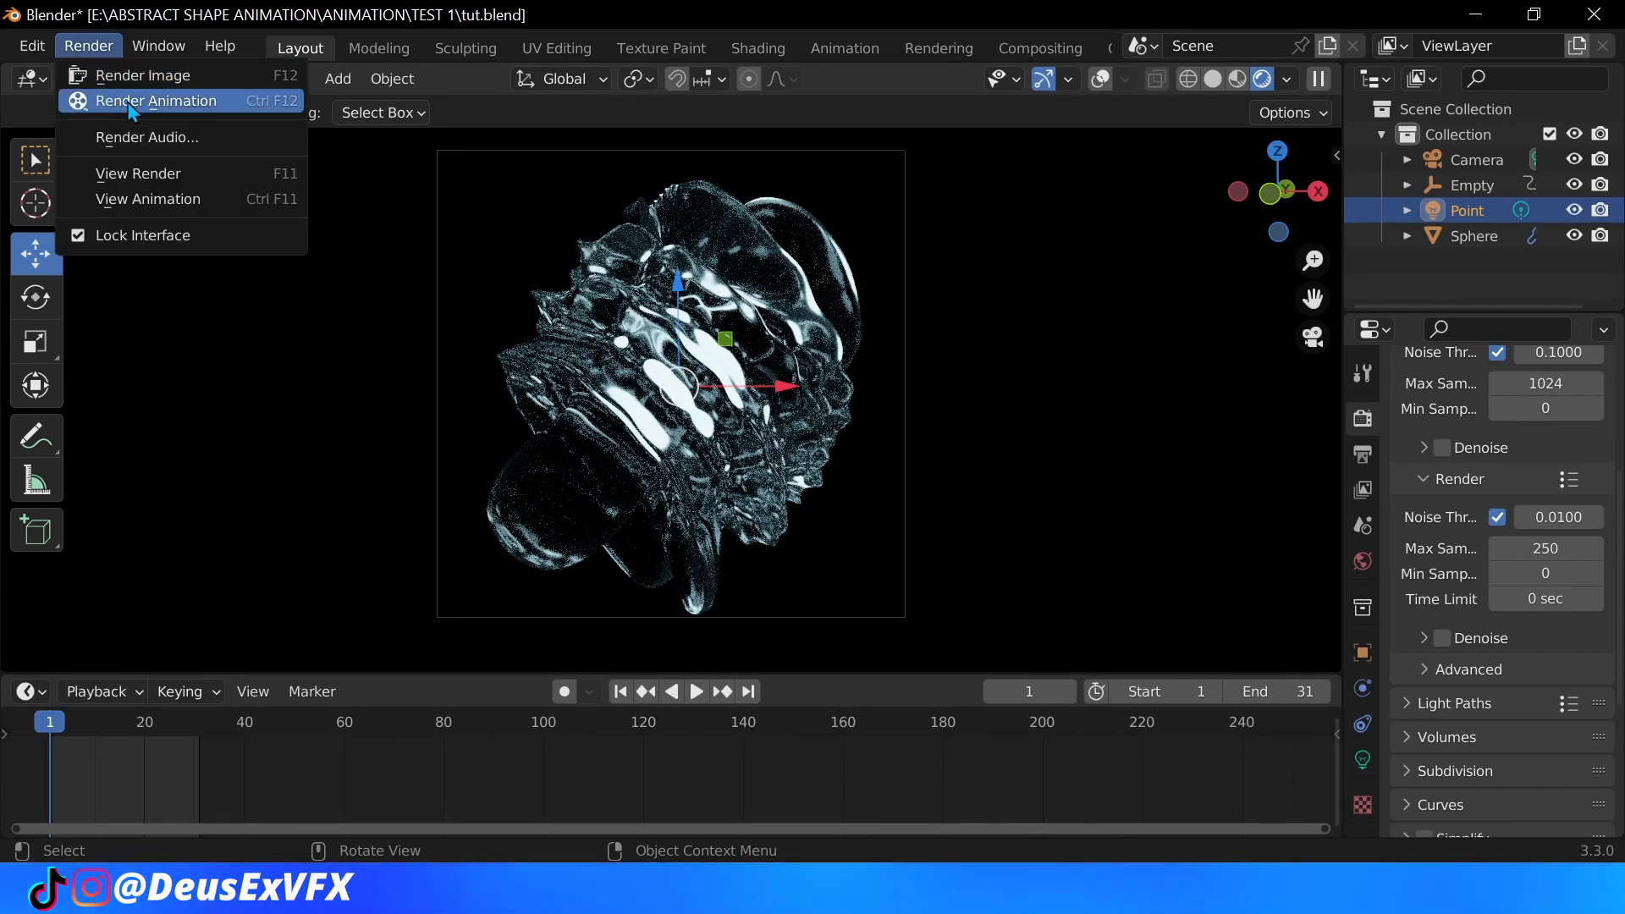
left_click(127, 102)
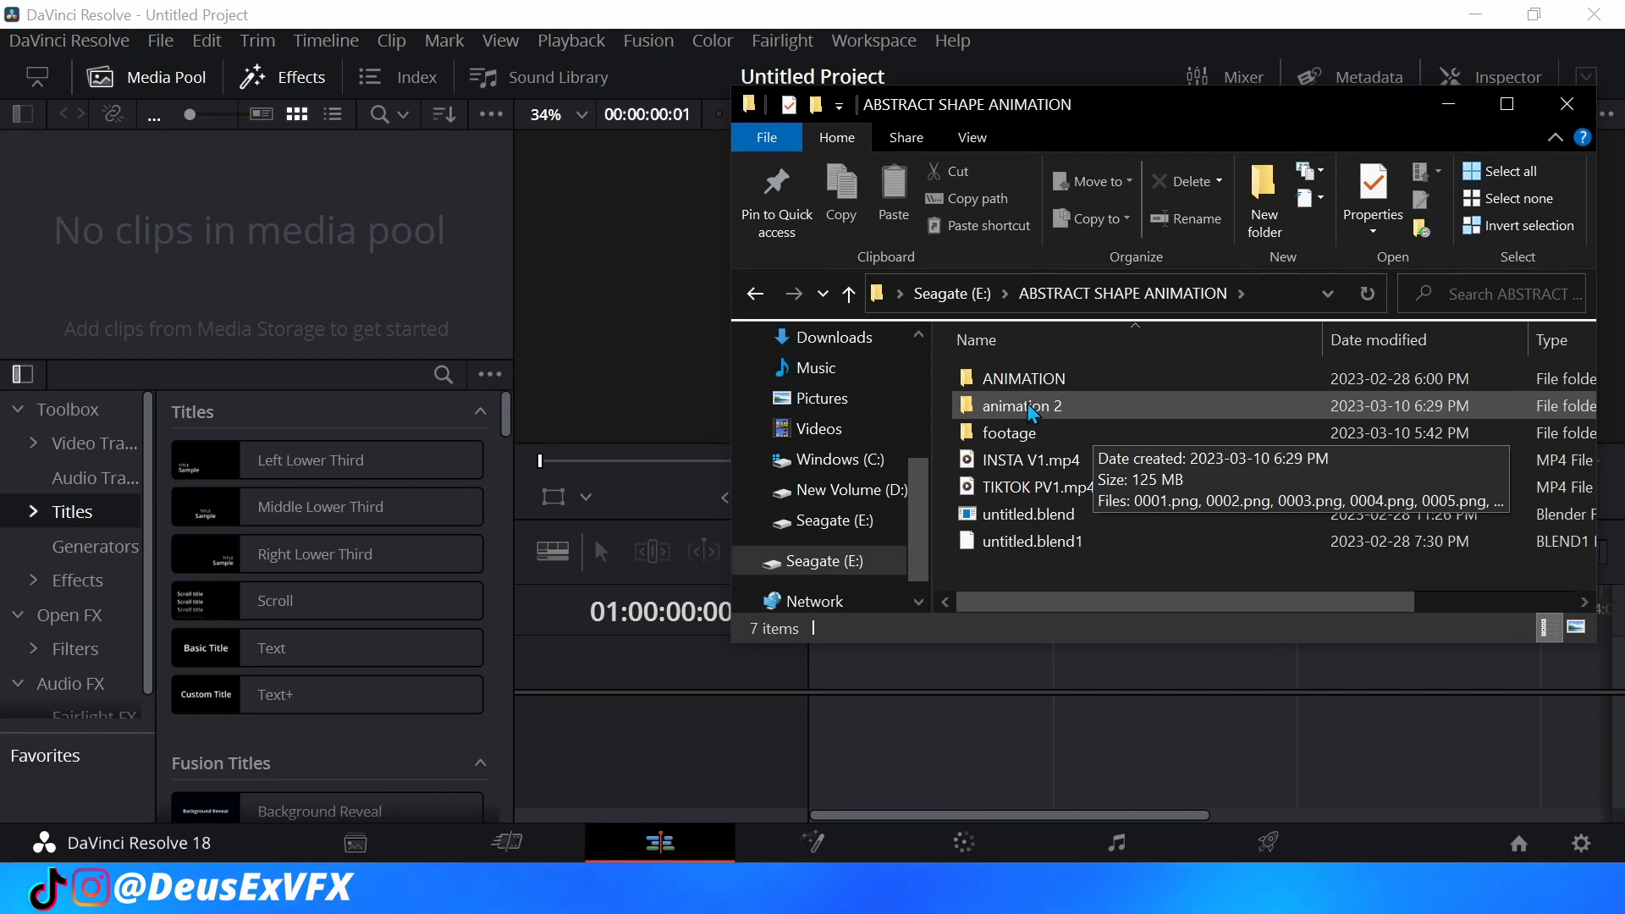
Step: Drag the animation 2 frames onto the Resolve timeline and reach for File
mouse_move(1031, 408)
left_mouse_down()
mouse_move(1073, 693)
mouse_move(838, 686)
left_mouse_up()
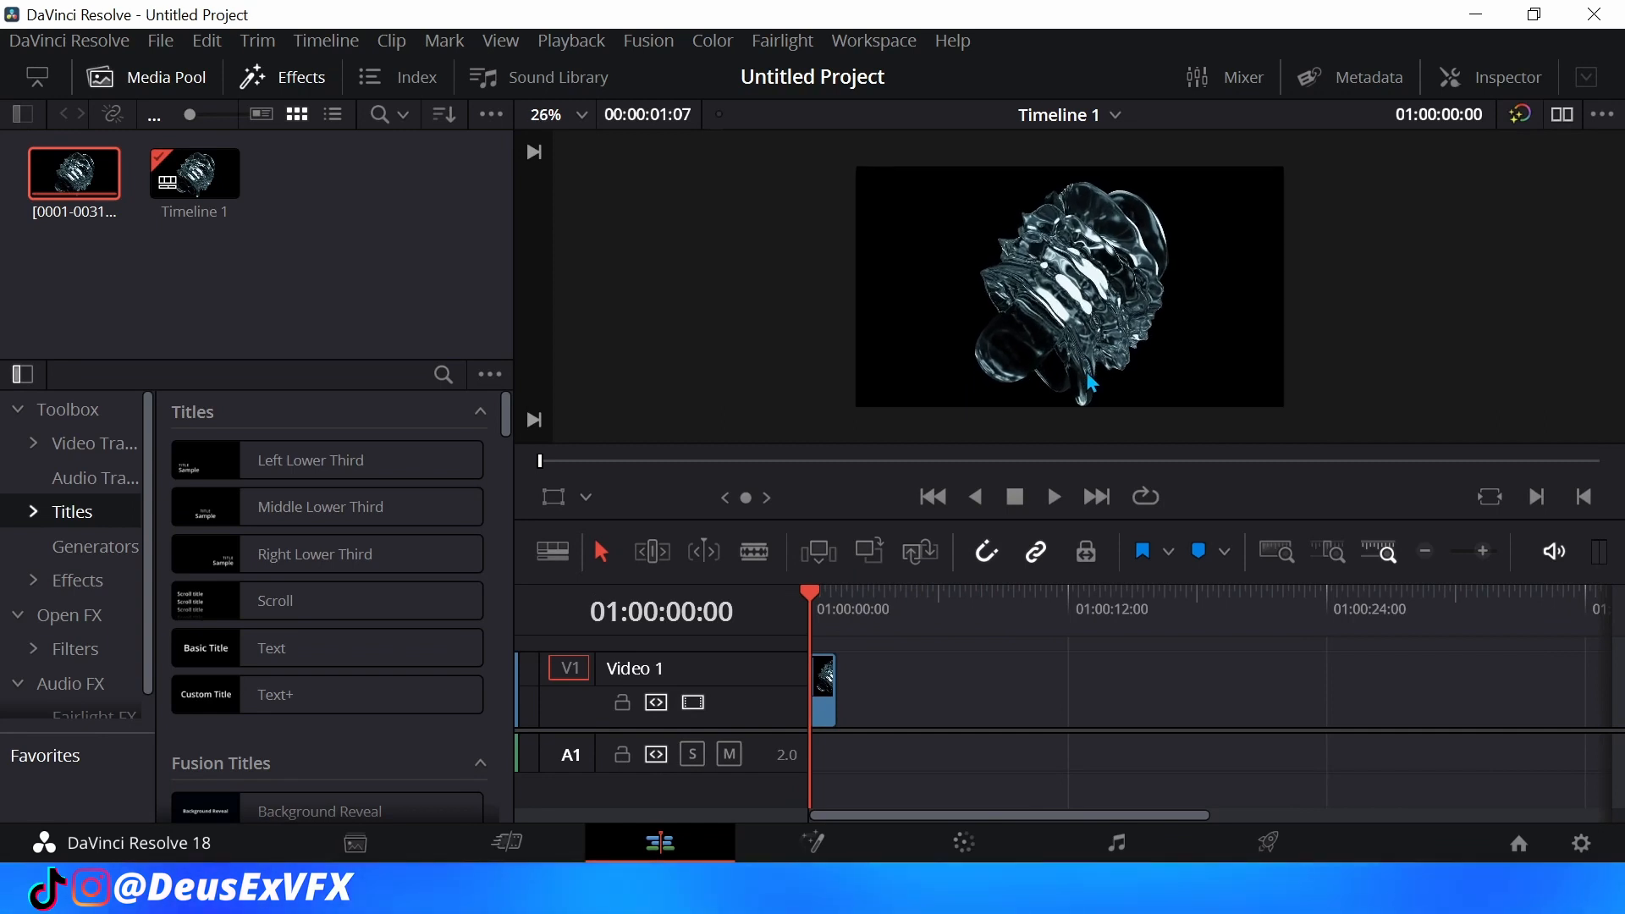
left_click(160, 41)
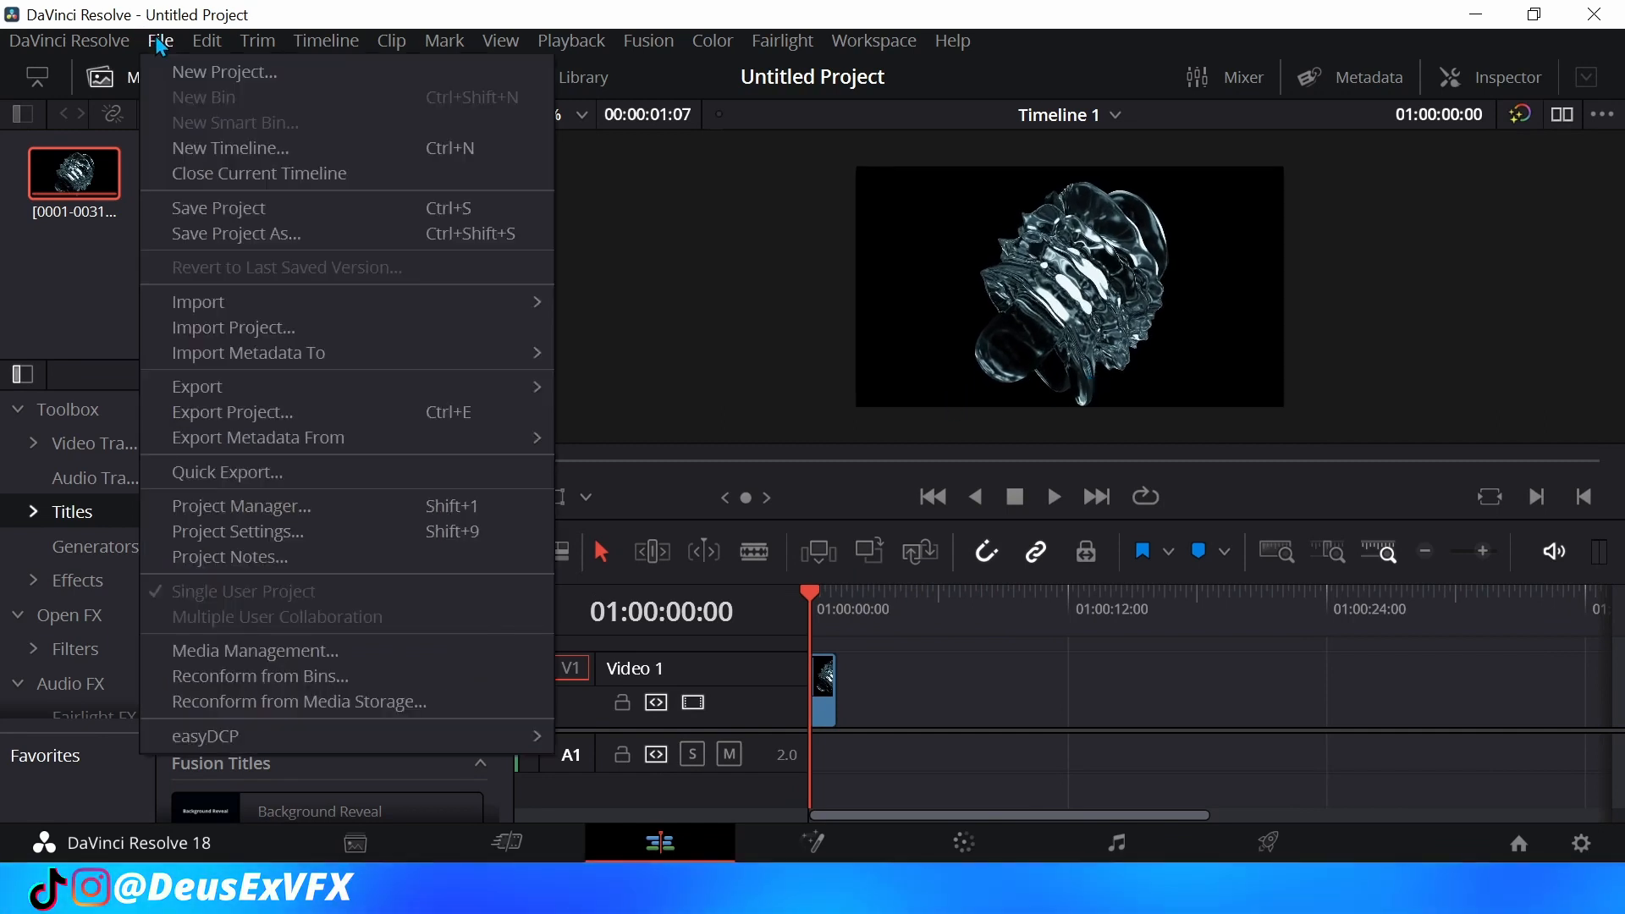
Step: Create Timeline 2 with a Custom 2000 x 2000 resolution instead of project settings
left_click(230, 148)
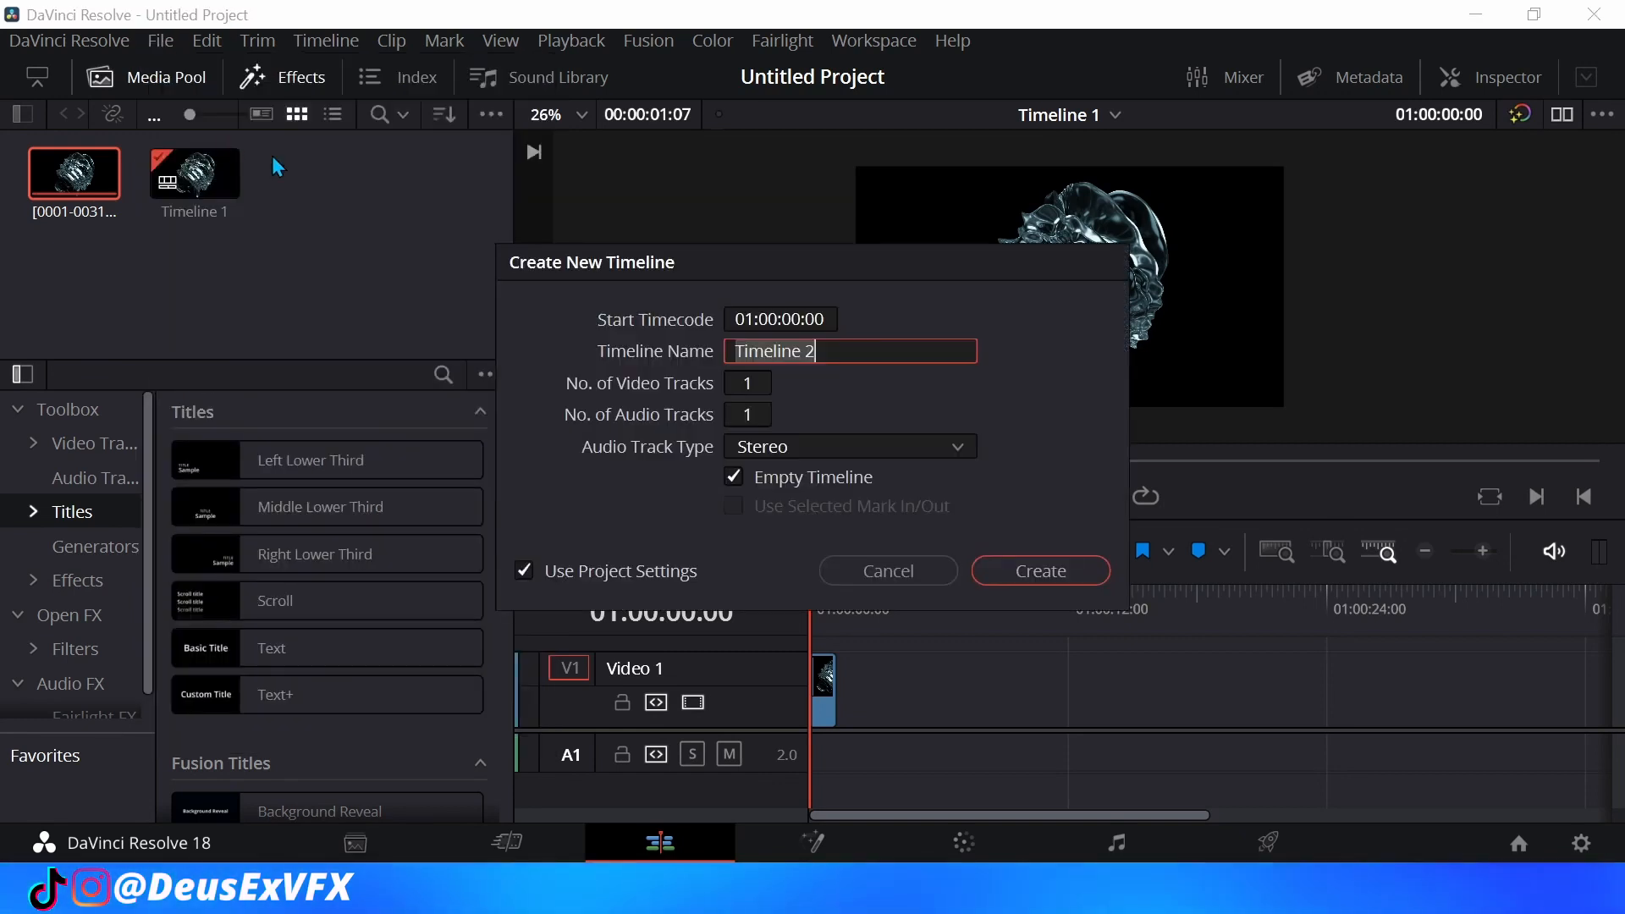
left_click(524, 570)
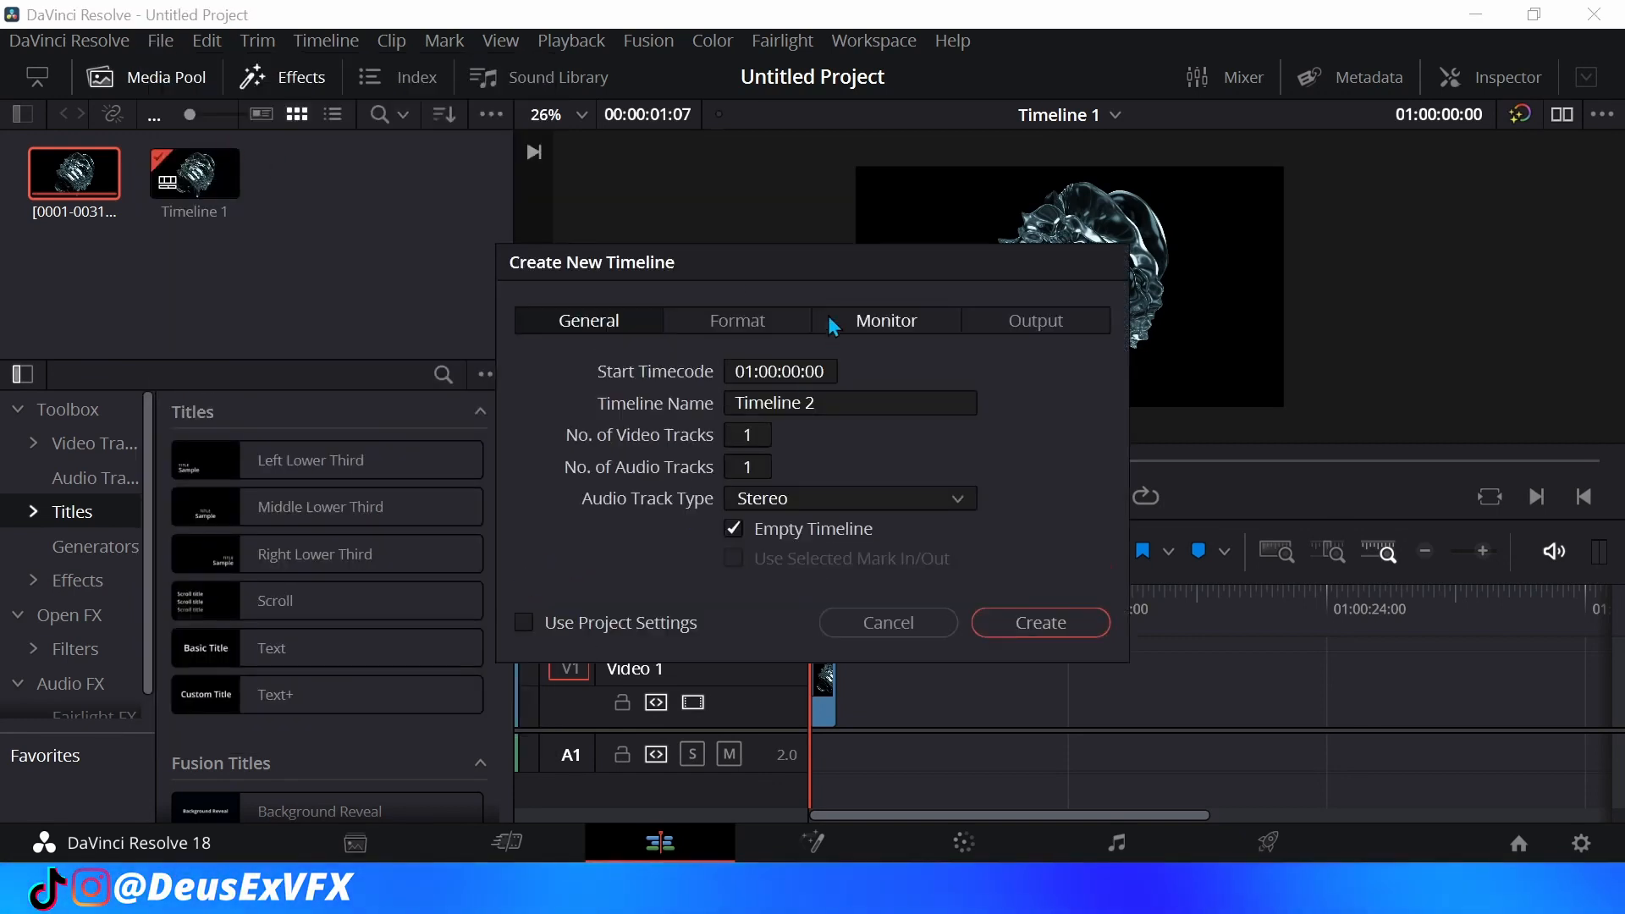
left_click(737, 320)
left_click(848, 371)
scroll(832, 415, "up", 3)
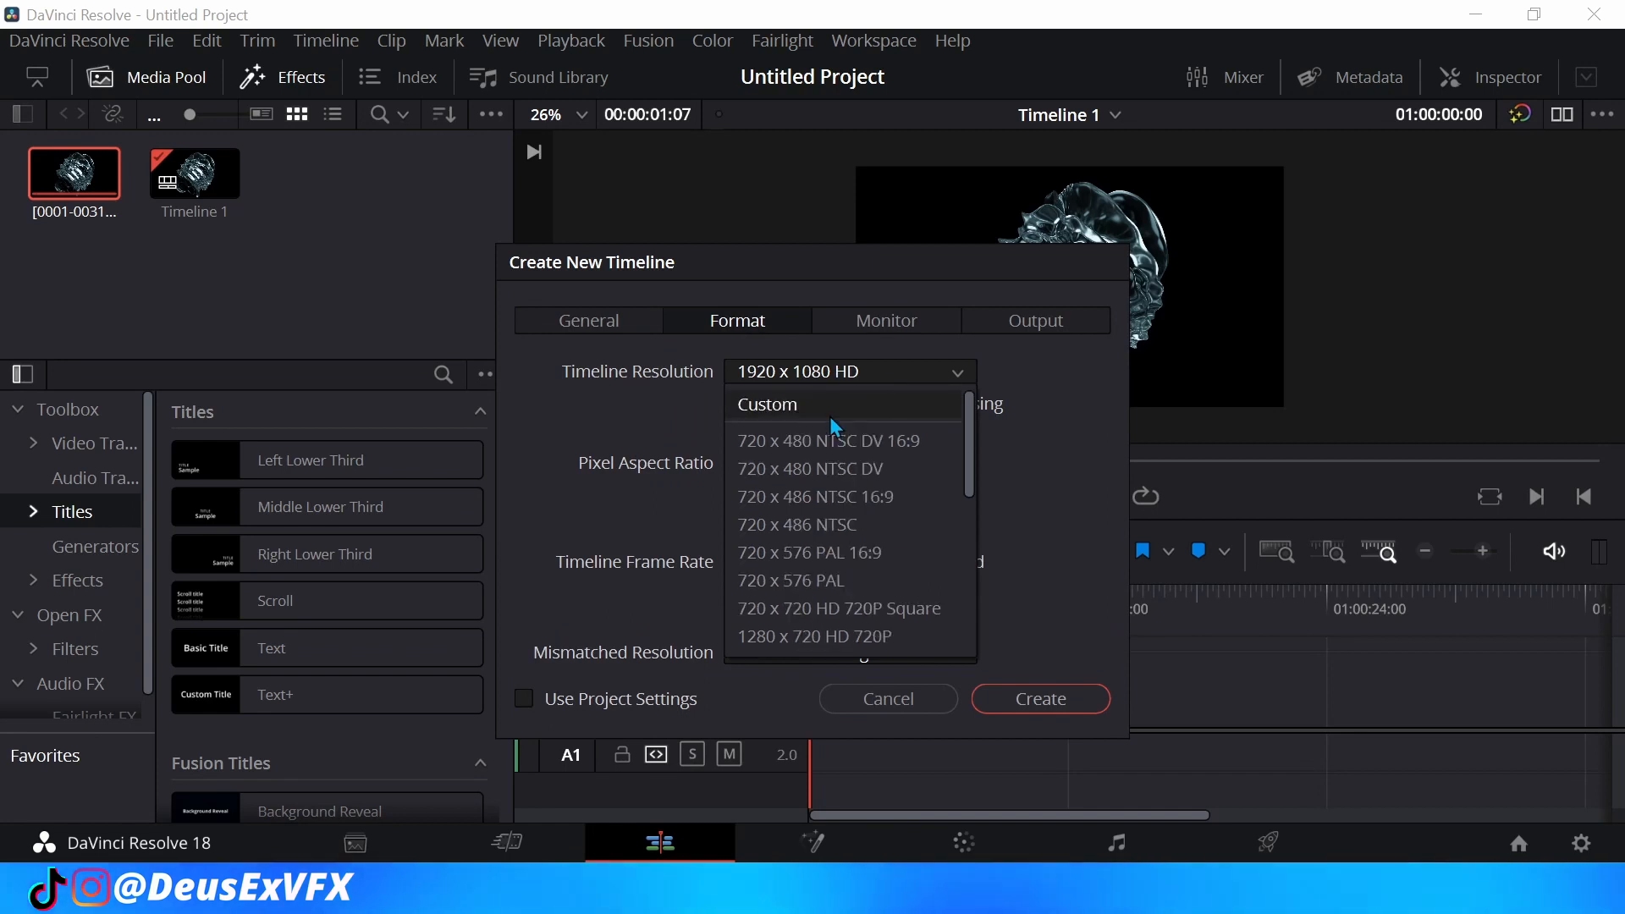
left_click(833, 407)
type("2")
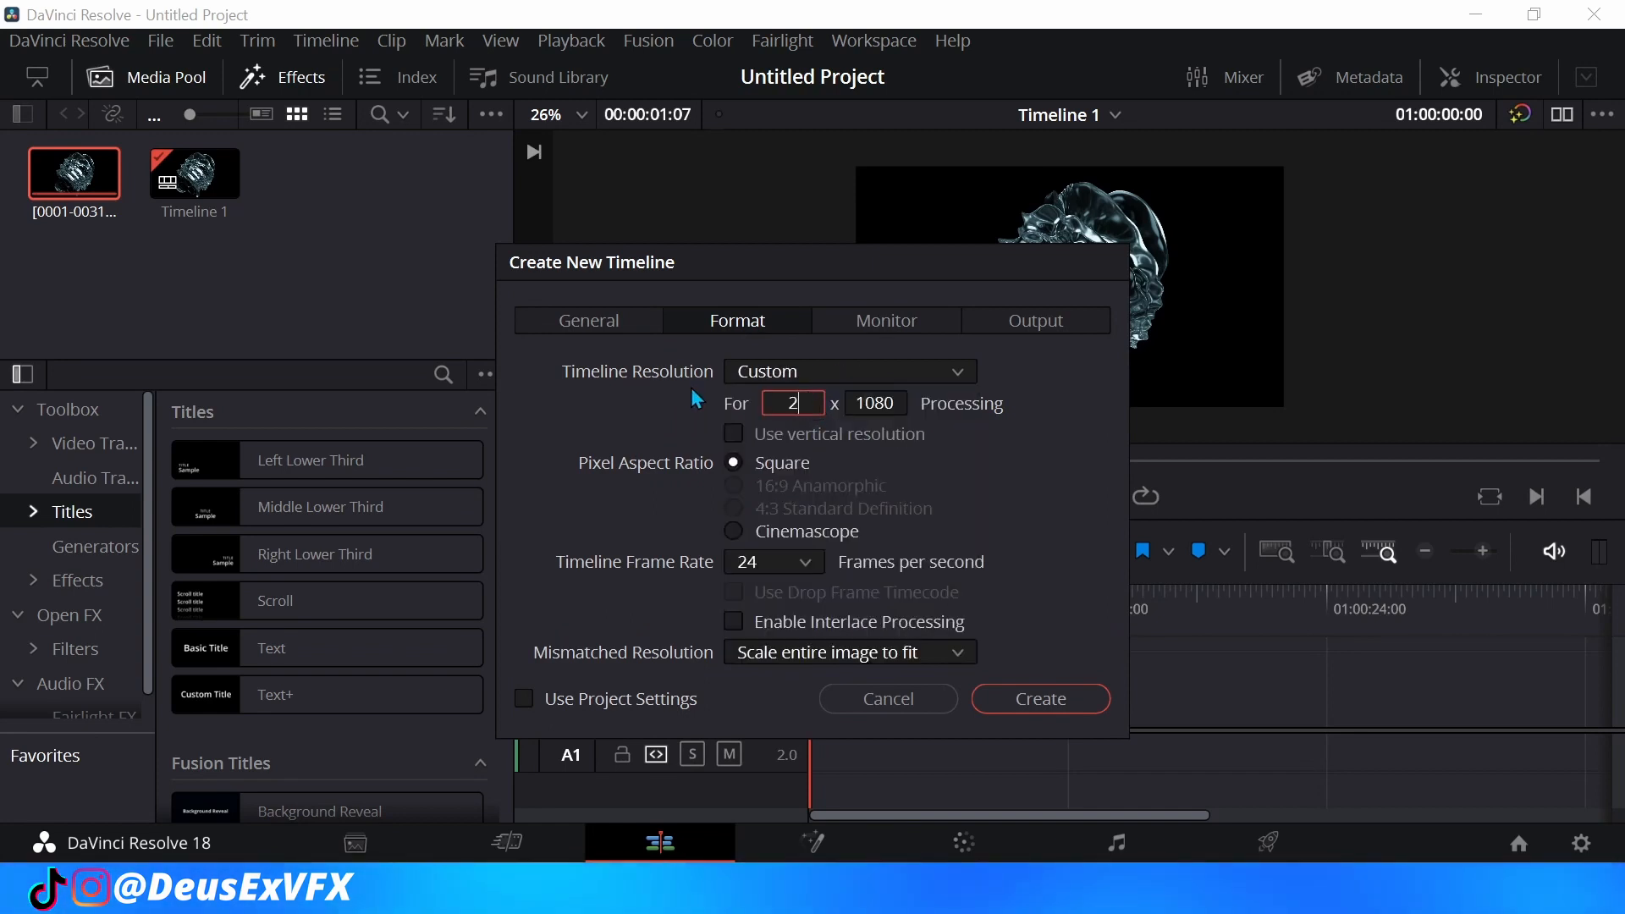
type("000")
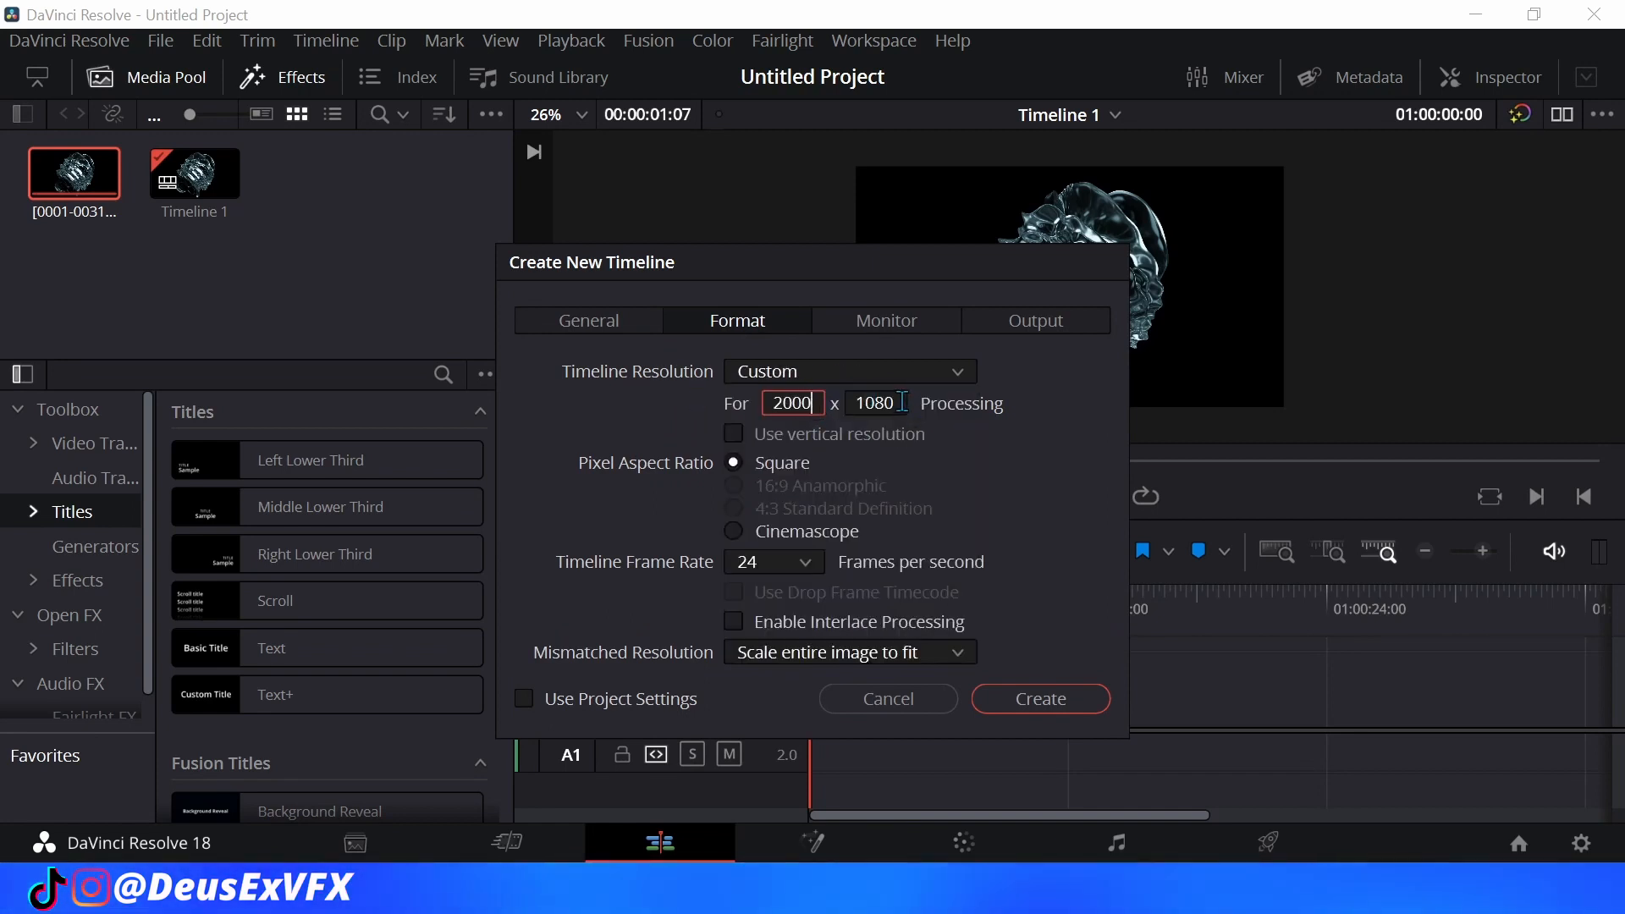
double_click(876, 402)
type("2000")
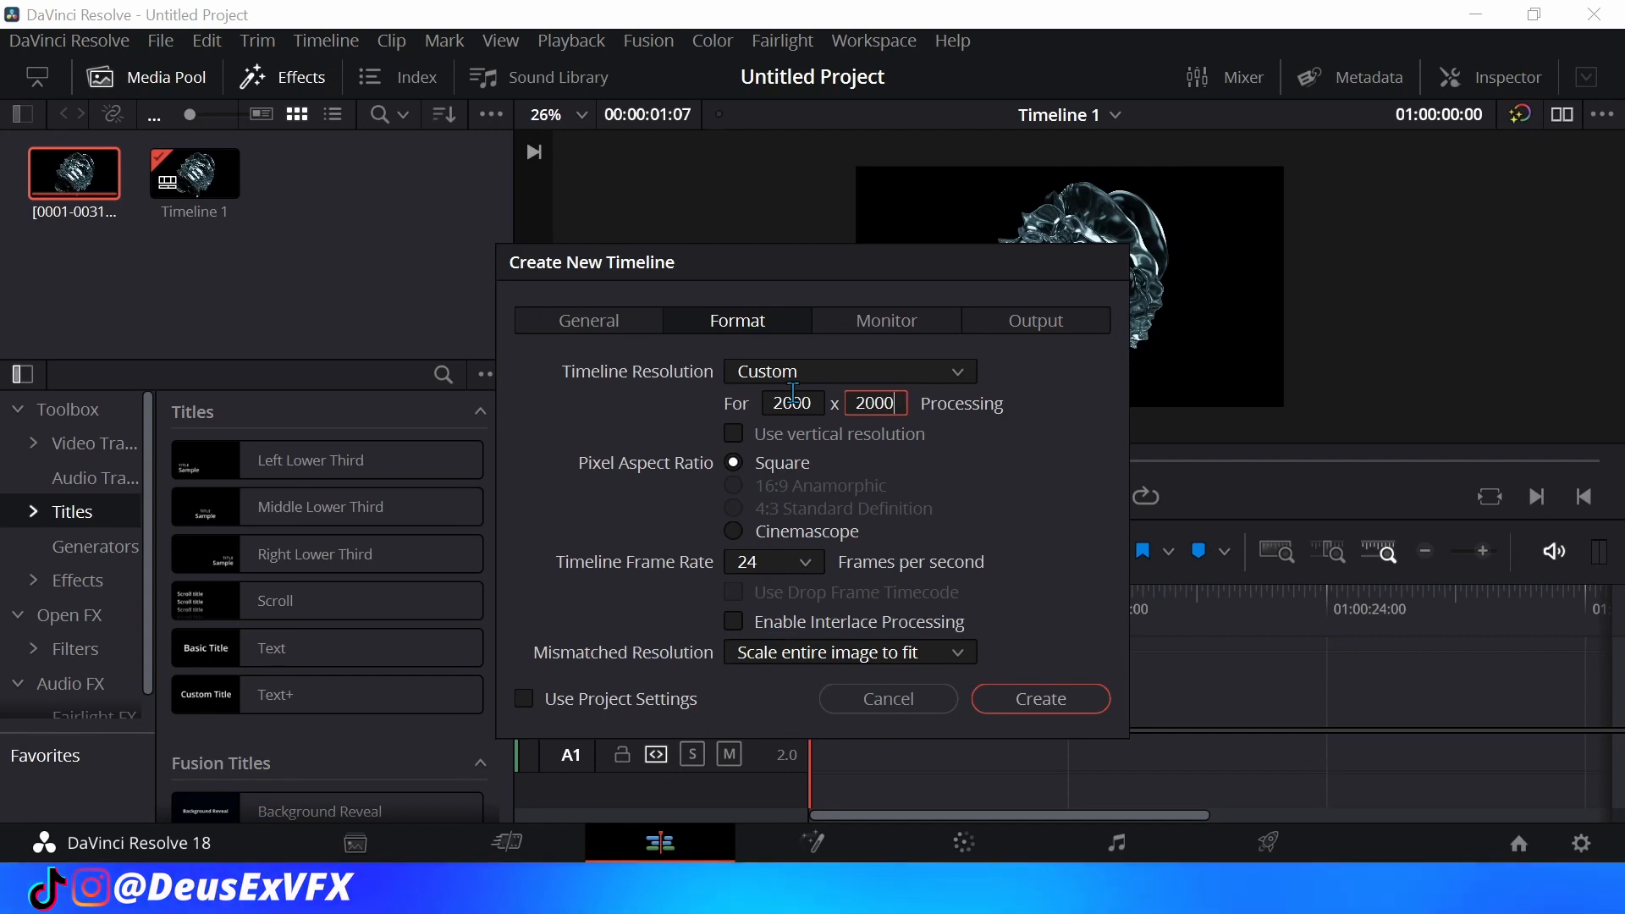
left_click(1041, 699)
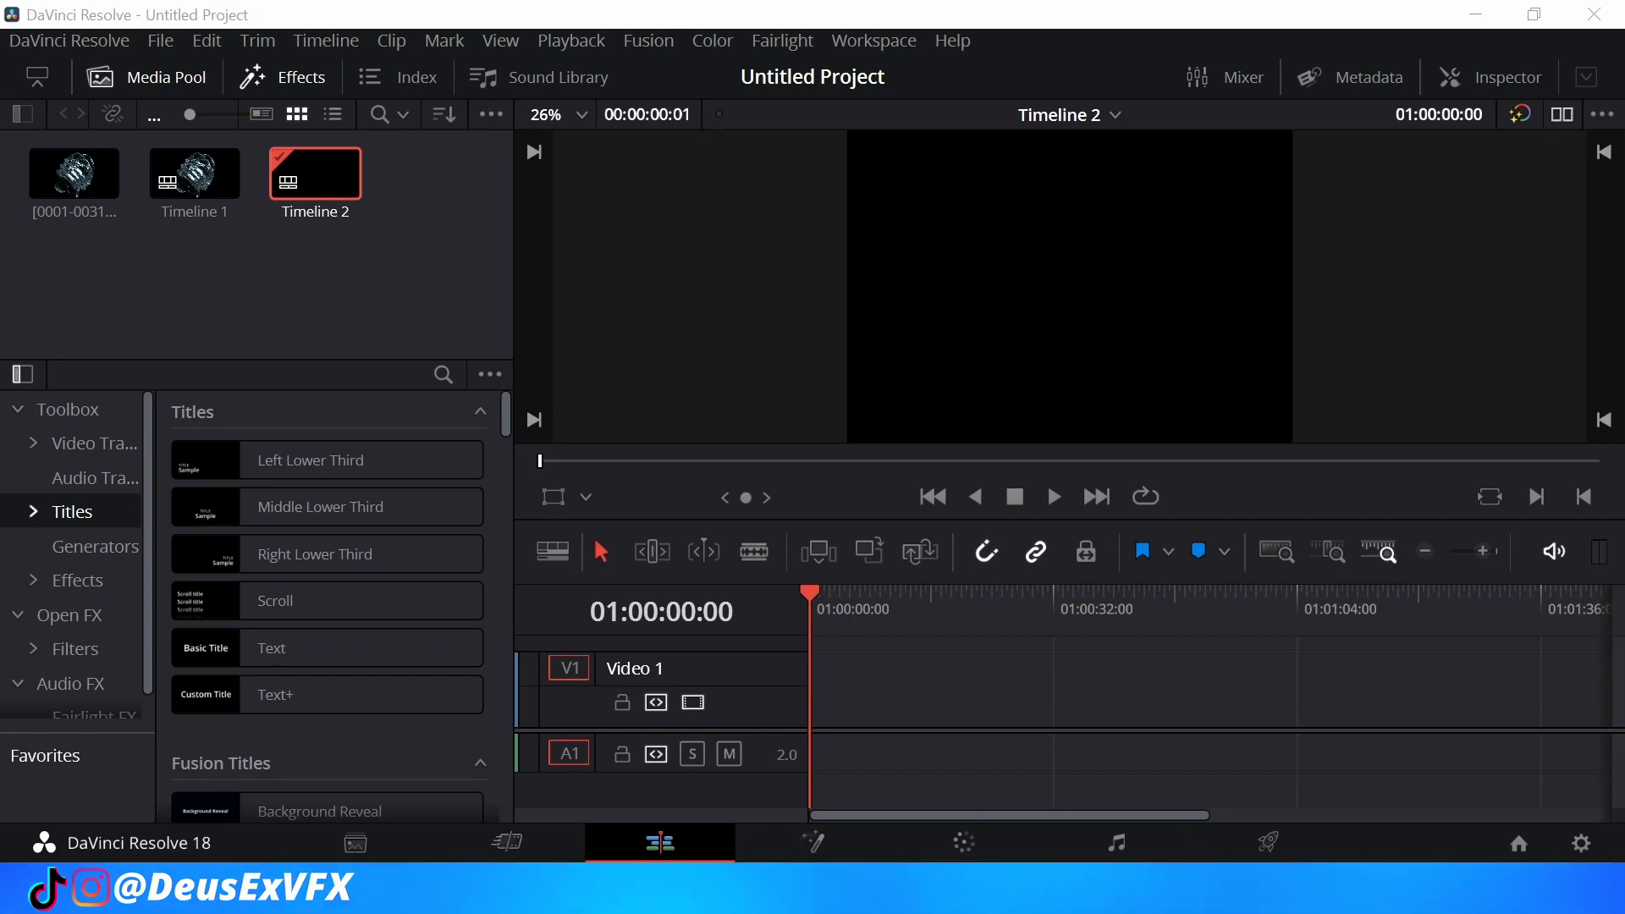
Step: Place the animation 2 sequence on Timeline 2 and zoom the timeline in
key("alt+Tab")
left_click_drag(1022, 404, 852, 702)
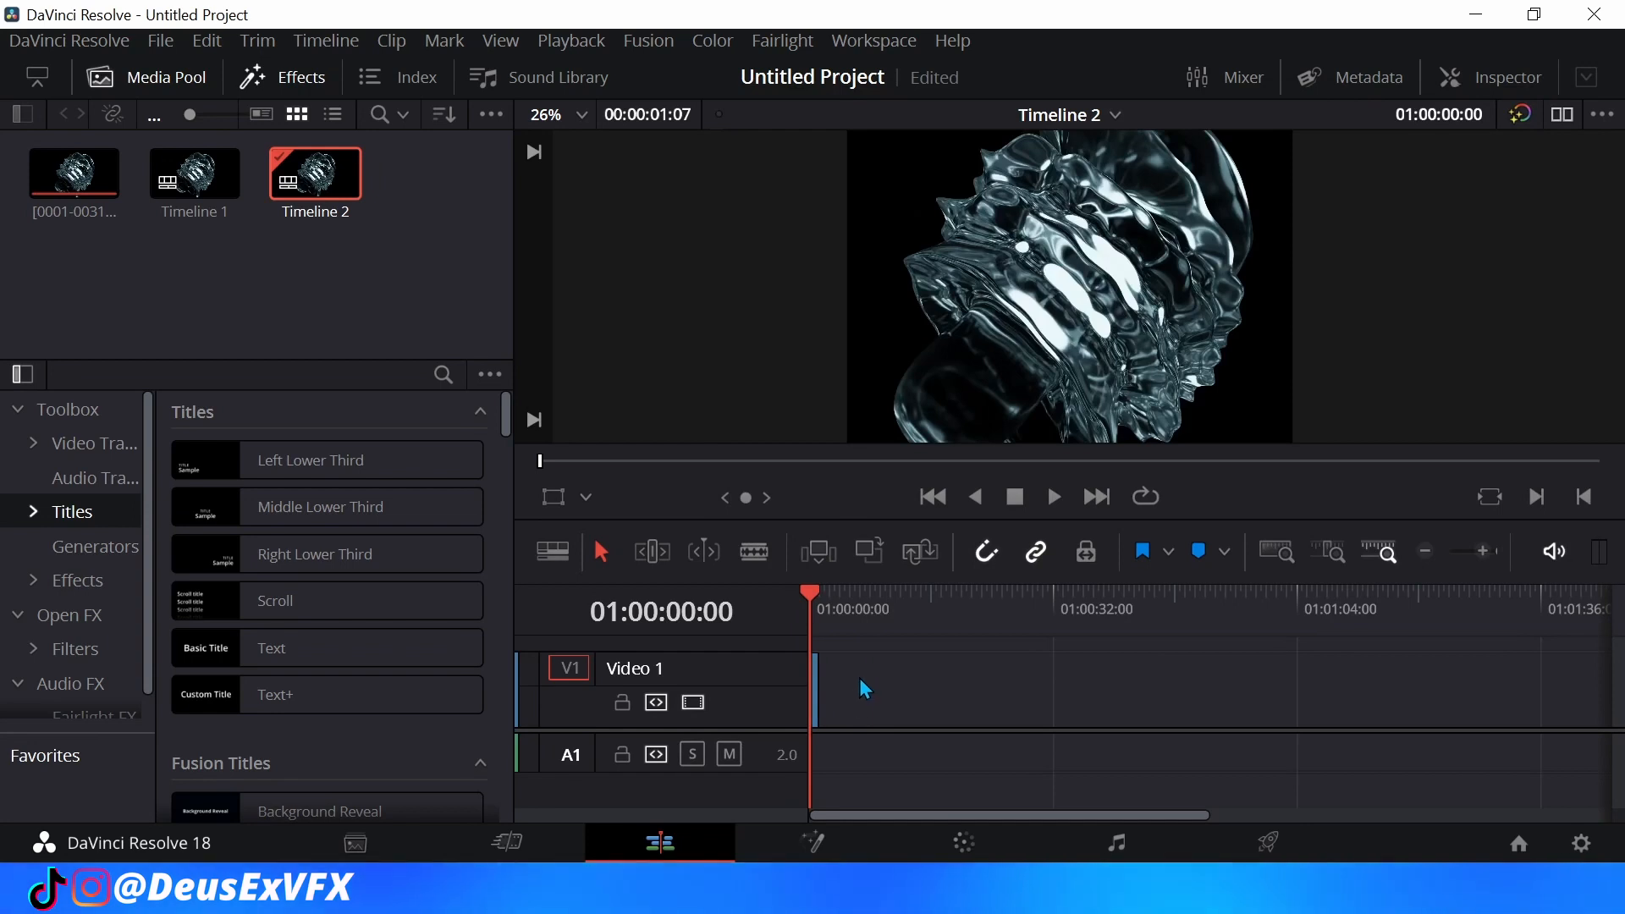
scroll(1118, 318, "down", 1)
key("space")
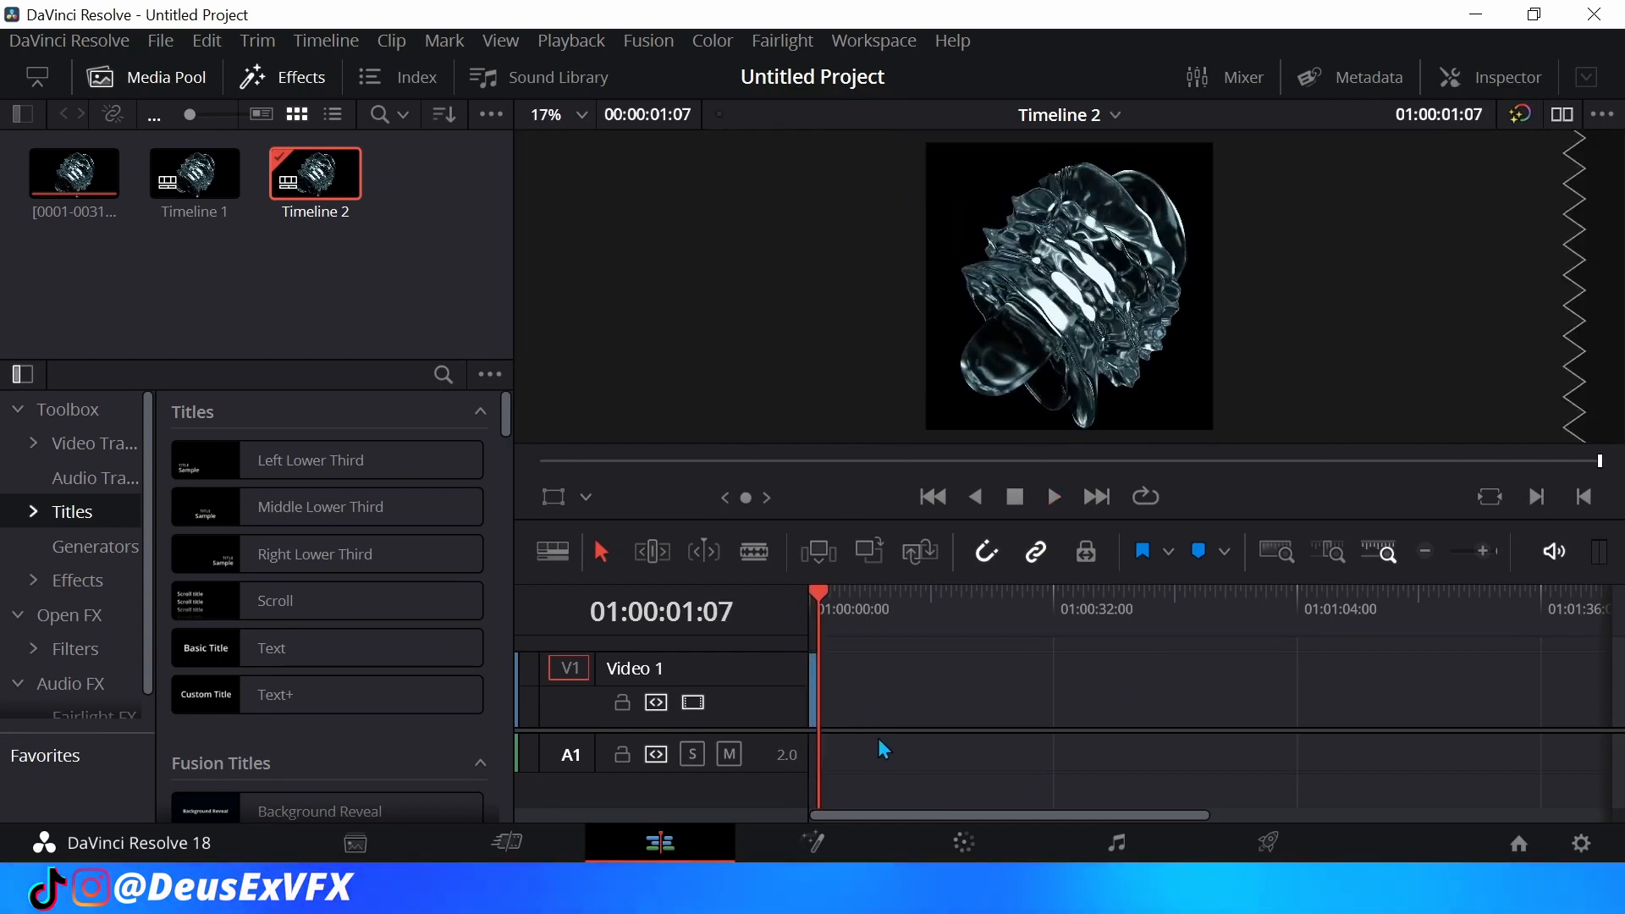
left_click(1485, 555)
left_click(1487, 555)
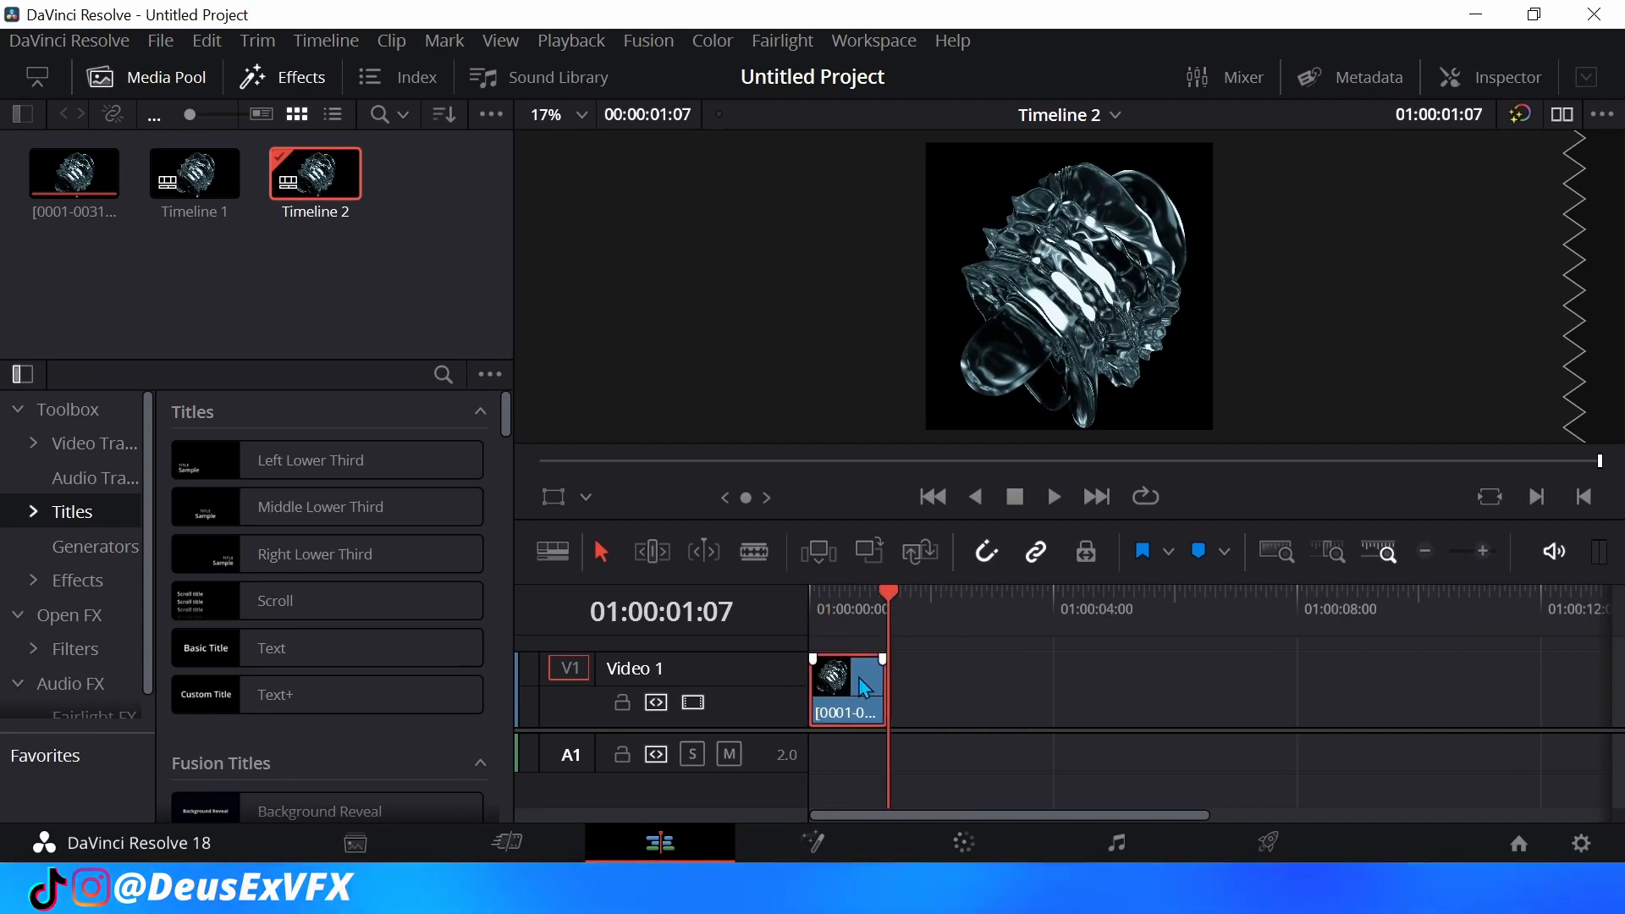
Step: Copy the sphere clip, paste repeated copies end to end, and play the loop from the start
key("ctrl+c")
key("ctrl+v")
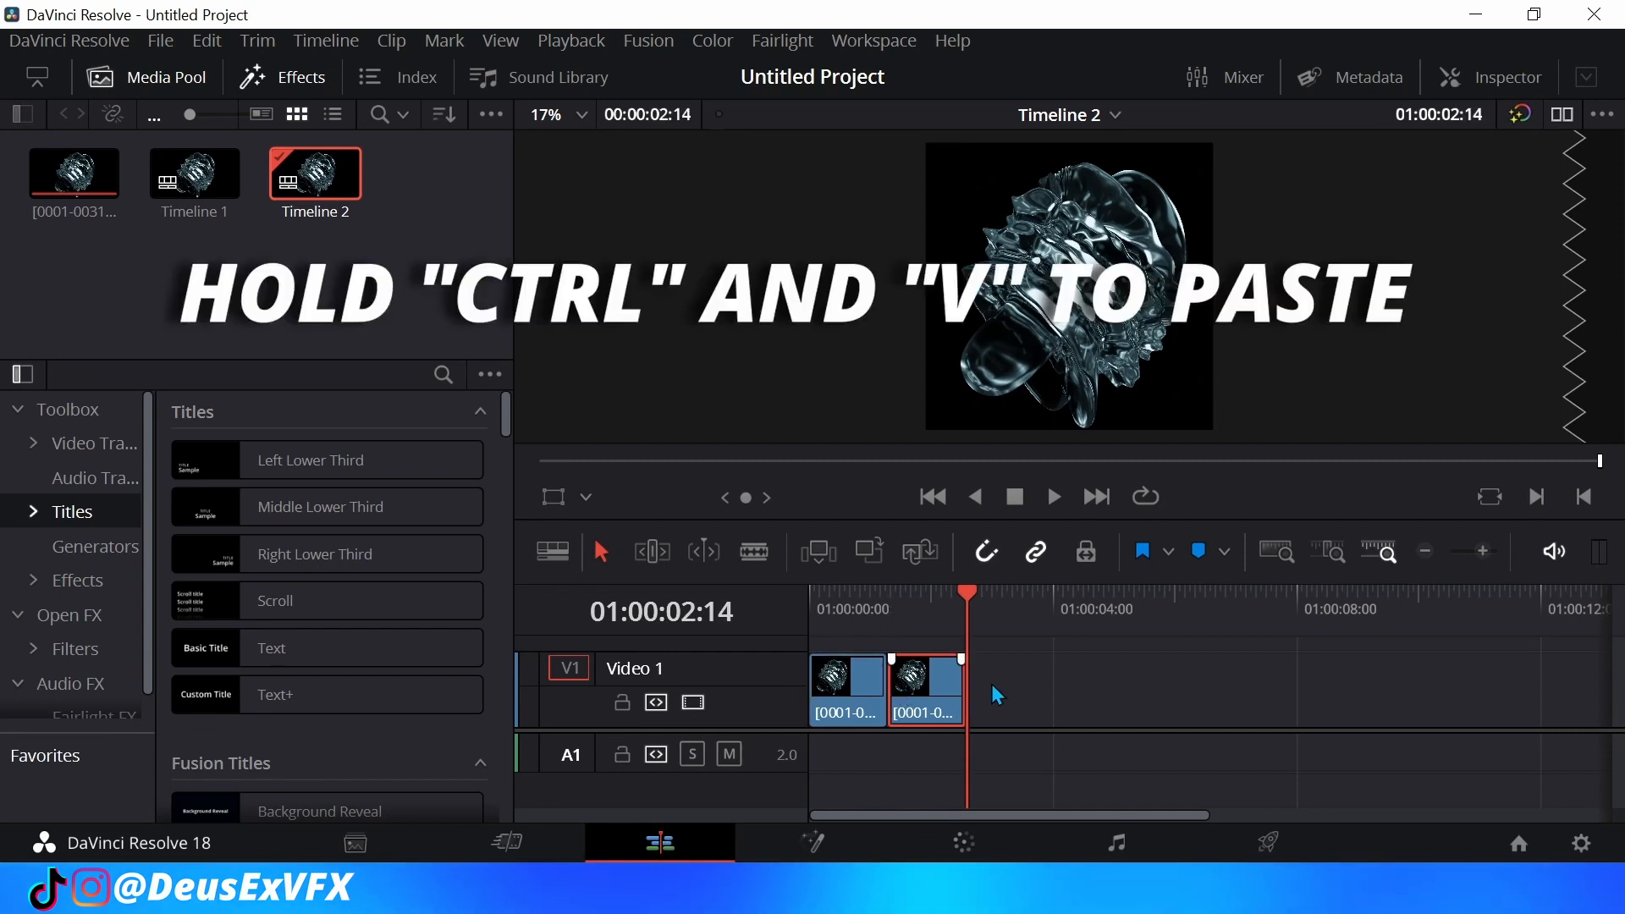
key("ctrl+v")
key("ctrl+v")
key("ctrl+v")
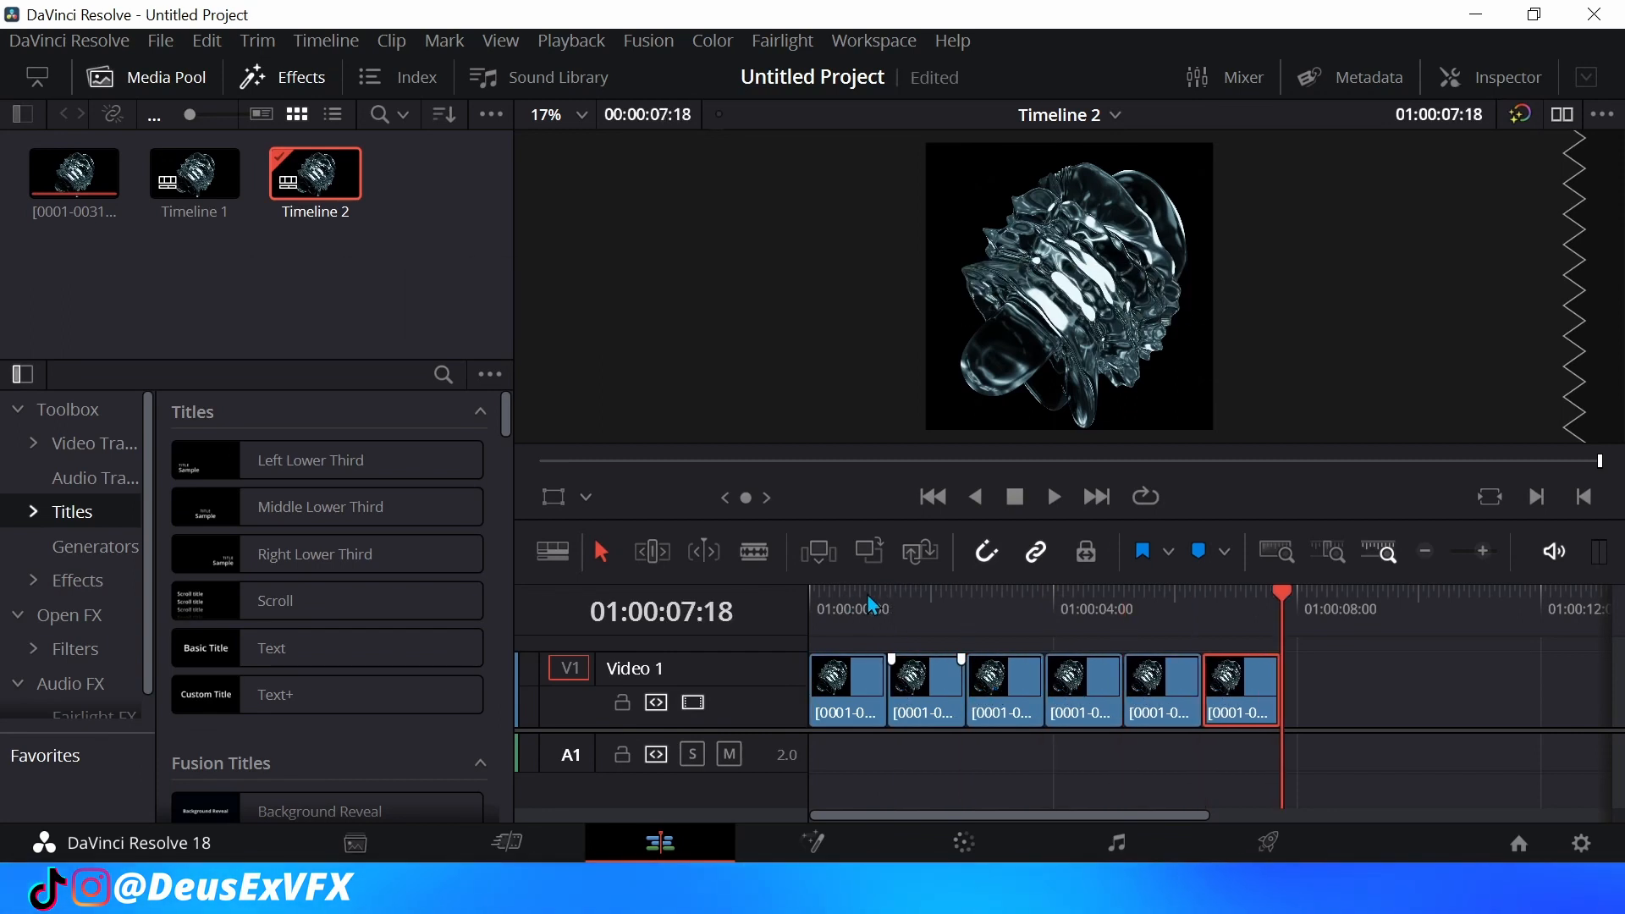
key("Home")
key("space")
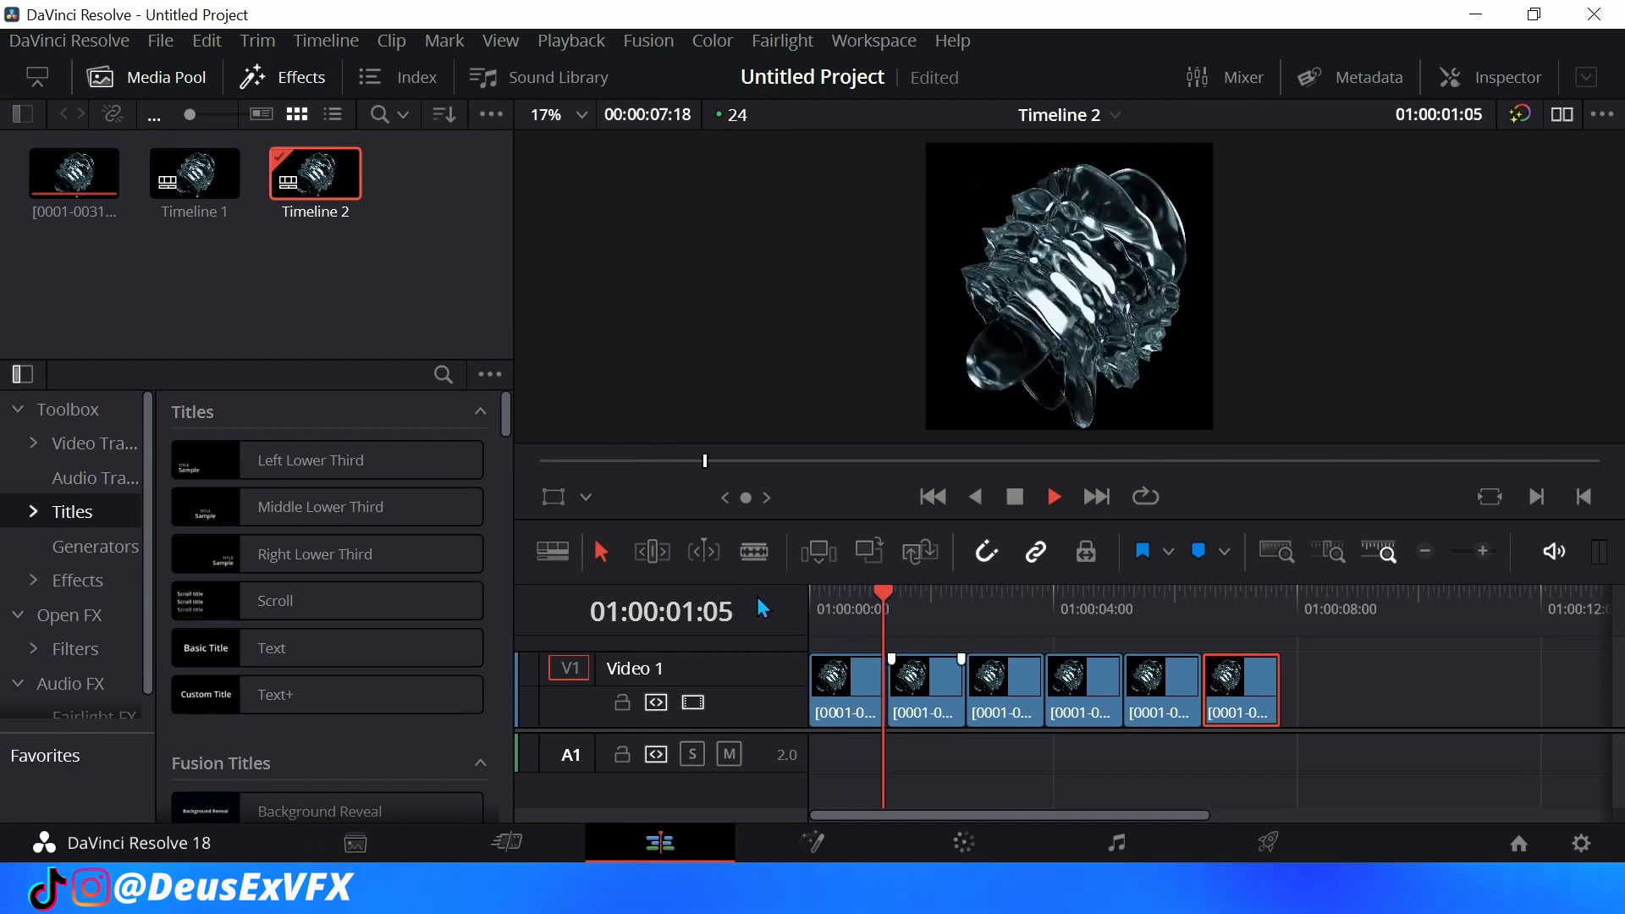